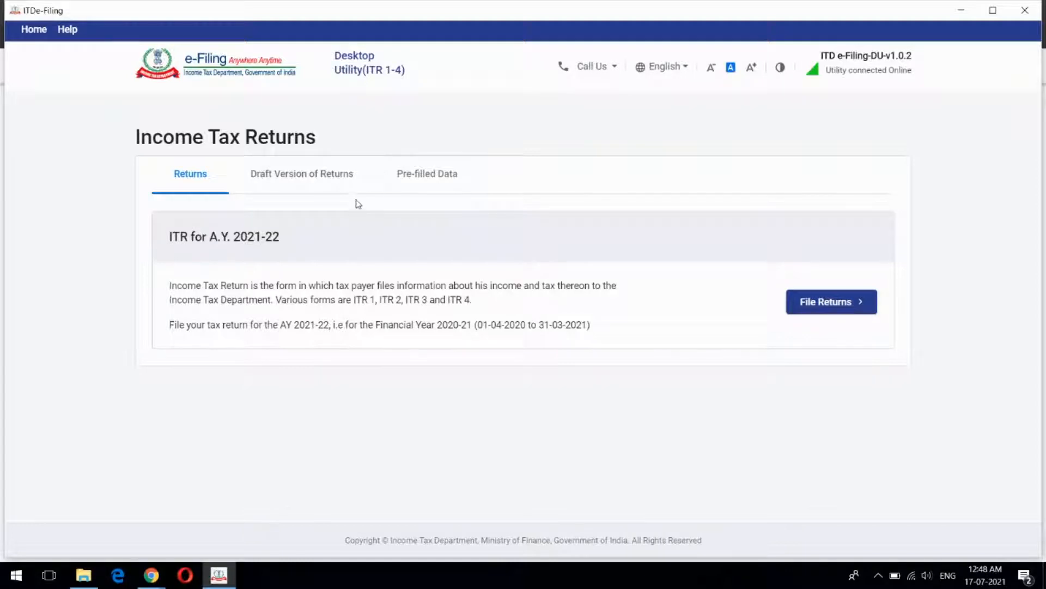
# Start the A.Y. 2021-22 return, then go back to the Income Tax Returns start page
pyautogui.click(824, 306)
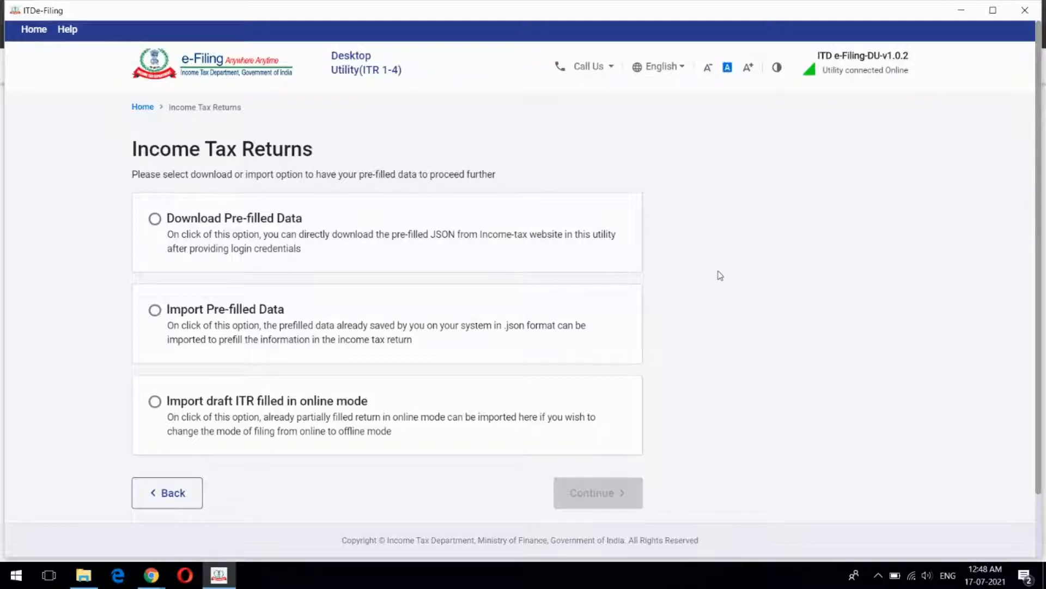
pyautogui.scroll(-2, 720, 276)
pyautogui.scroll(2, 720, 276)
pyautogui.click(142, 107)
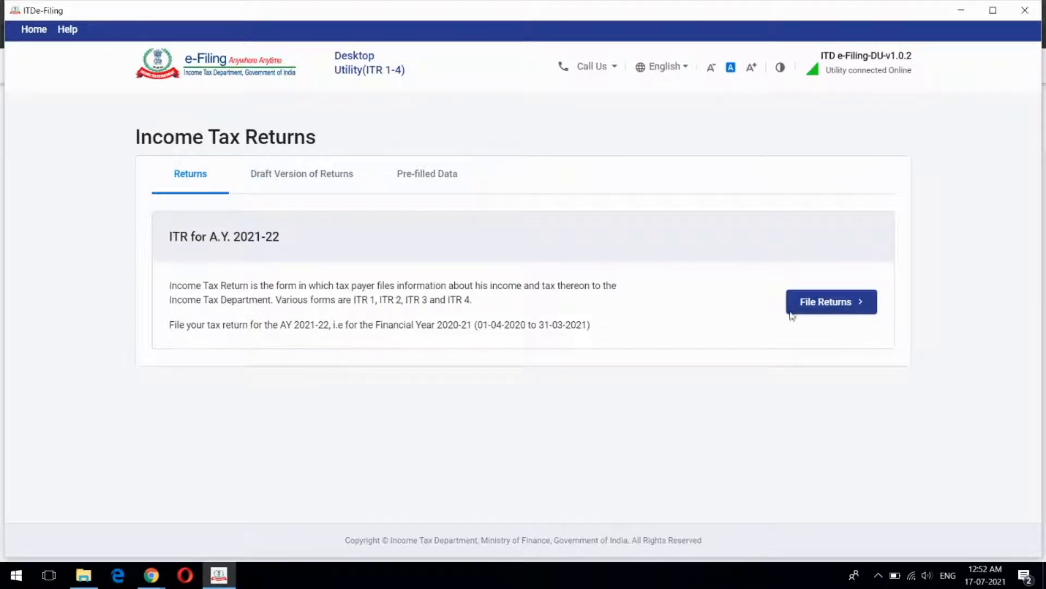
# Choose Import Pre-filled Data and submit the taxpayer's PAN with A.Y. 2021-22
pyautogui.click(831, 308)
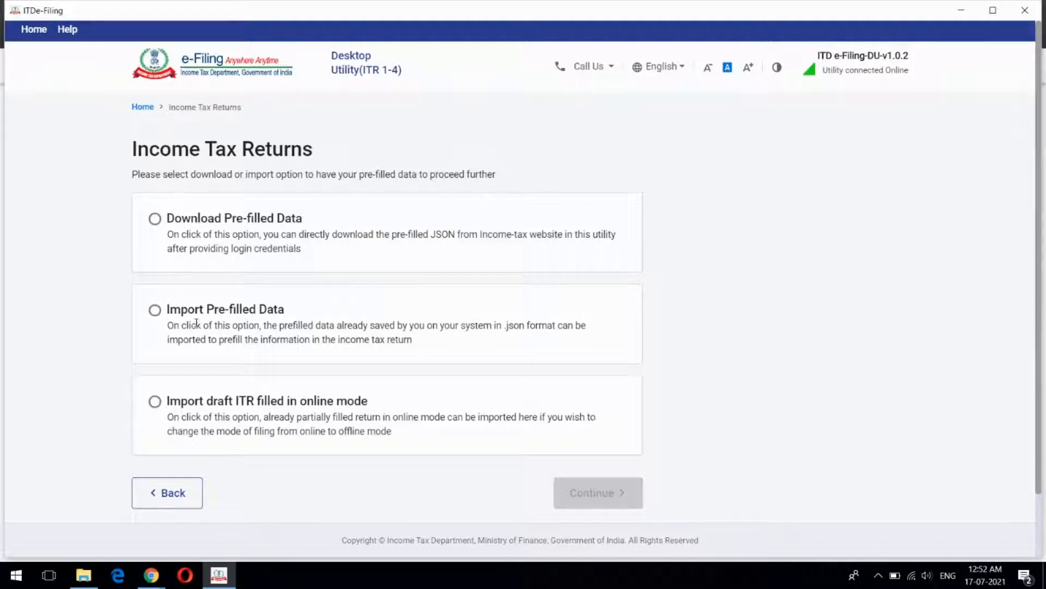
pyautogui.click(155, 311)
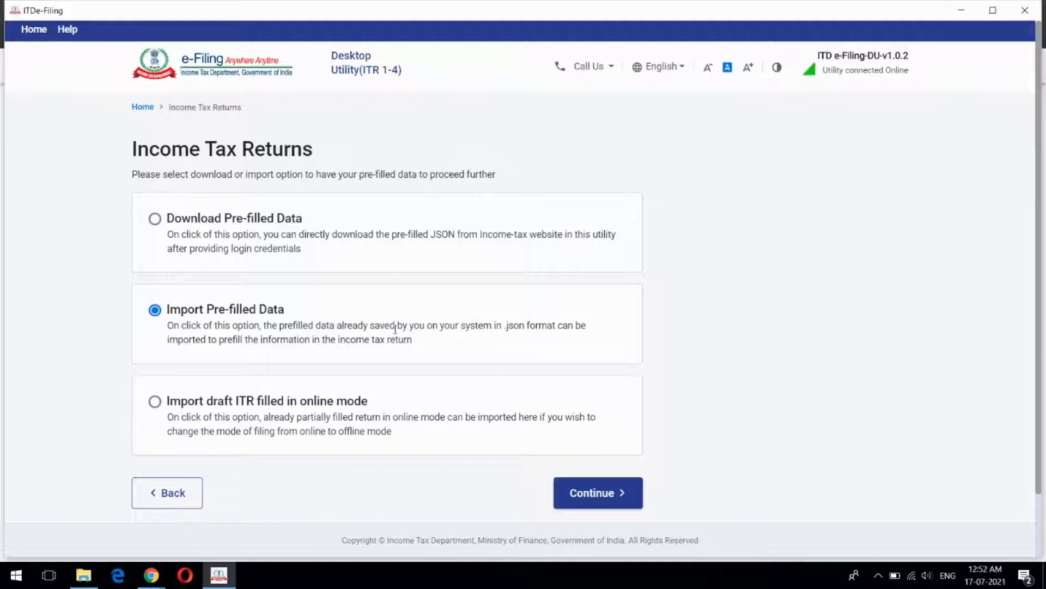
pyautogui.click(612, 497)
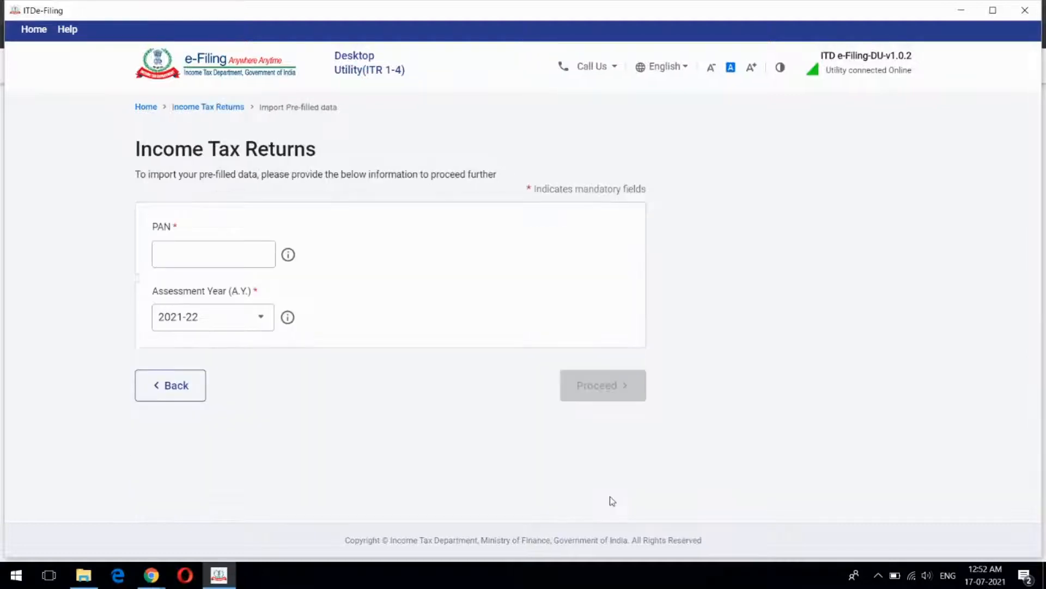
pyautogui.click(211, 254)
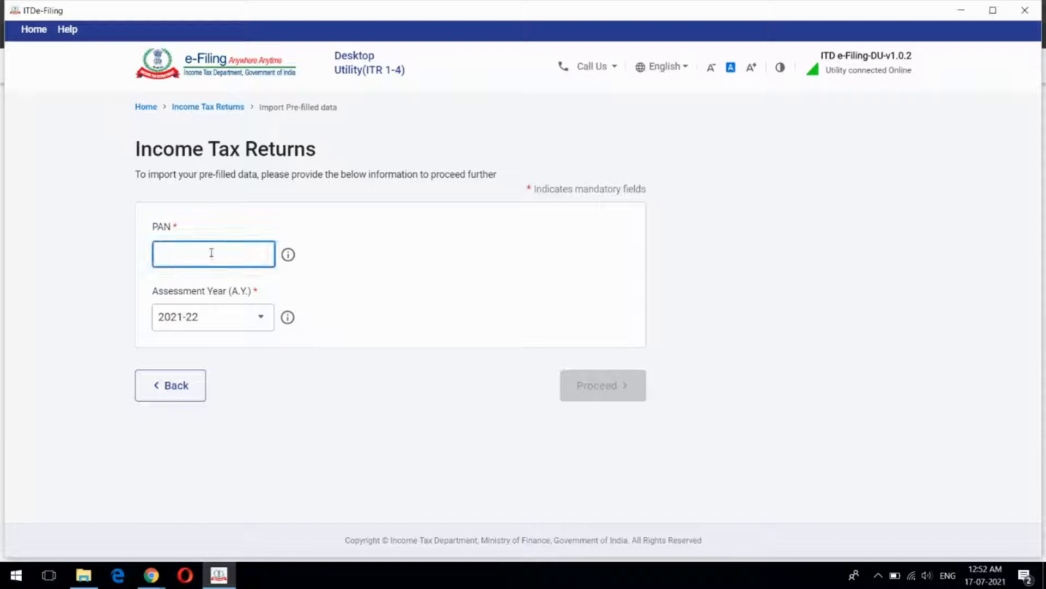
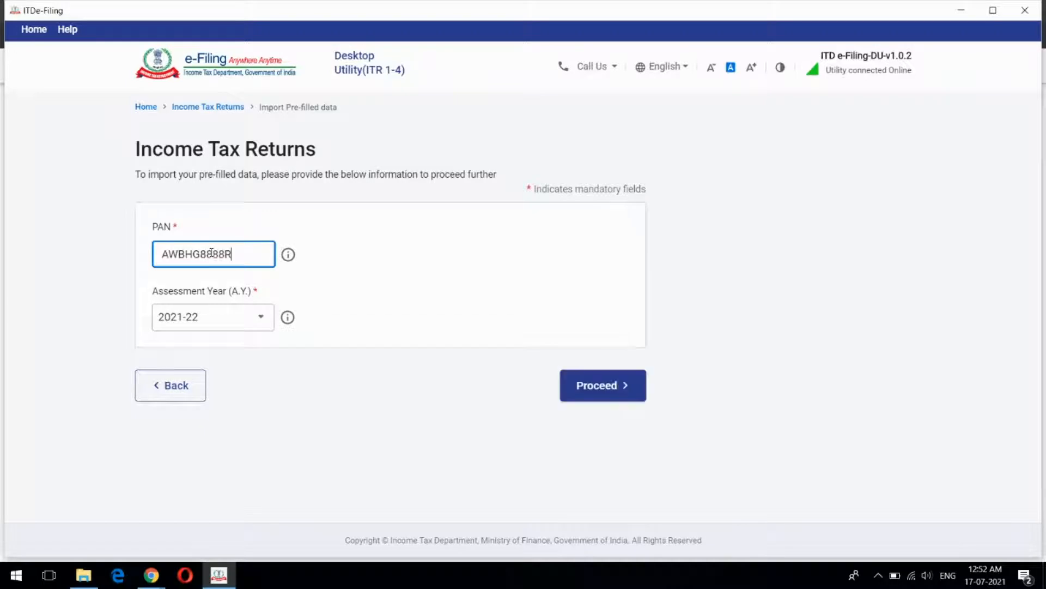
pyautogui.click(614, 394)
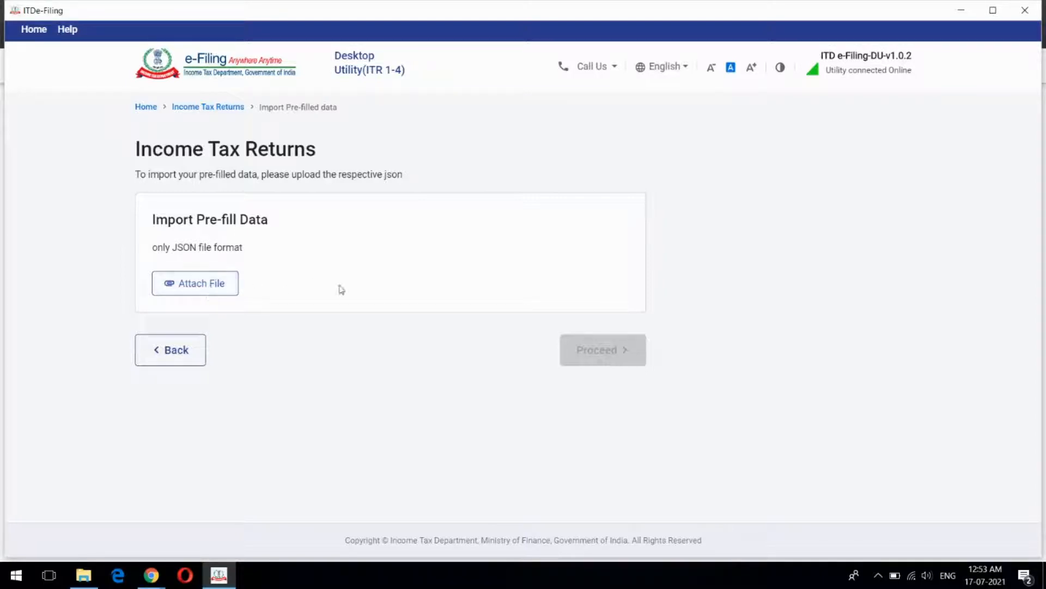
# Back out of the JSON upload step to the Income Tax Returns start page
pyautogui.click(177, 352)
pyautogui.click(171, 384)
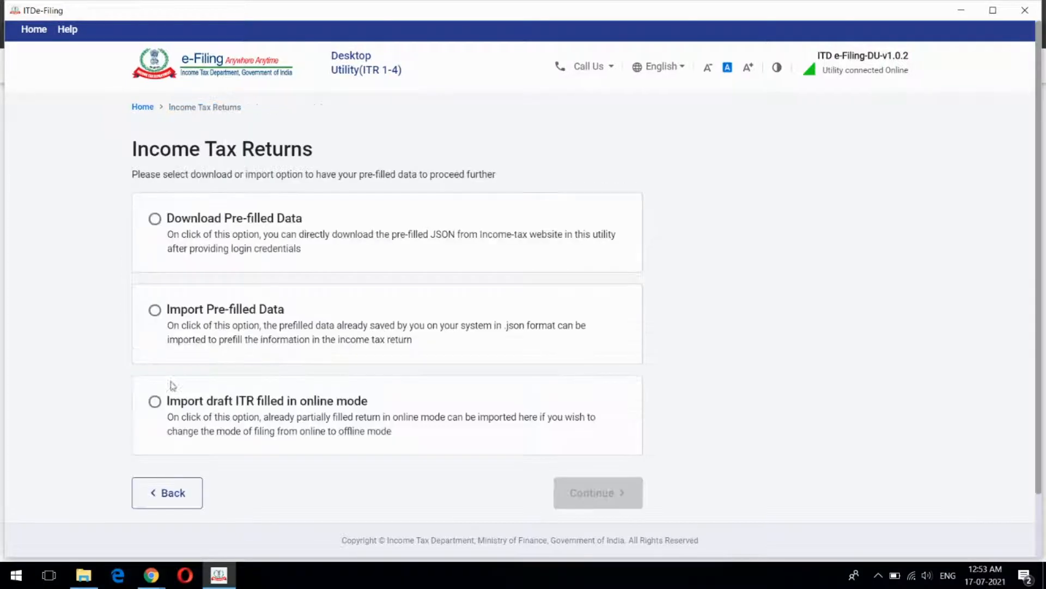
pyautogui.click(143, 107)
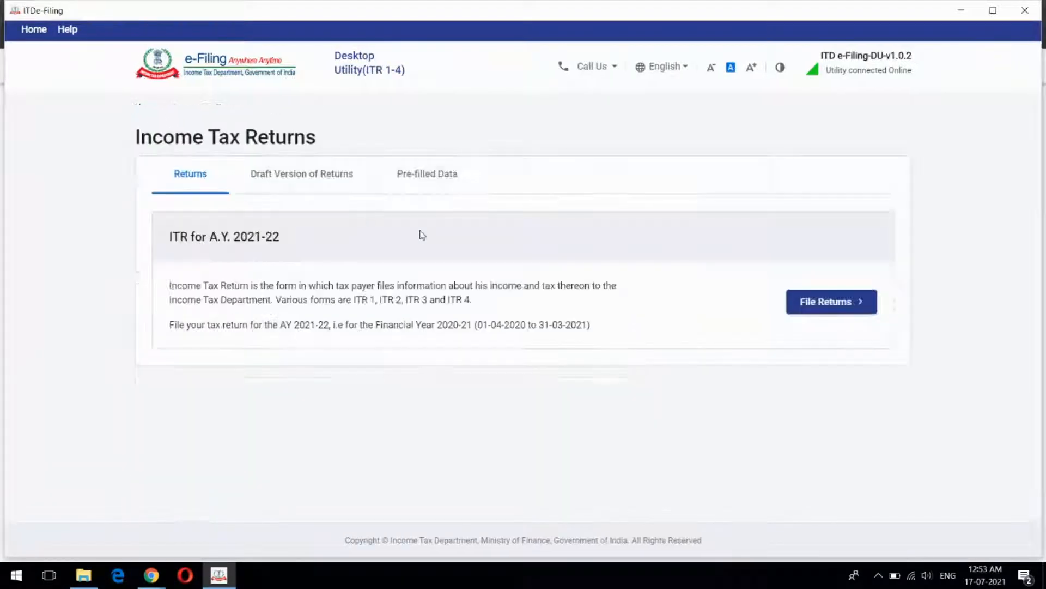
# Compare the Draft Version and Pre-filled Data tabs, ending on the ITR 2 draft list
pyautogui.click(323, 185)
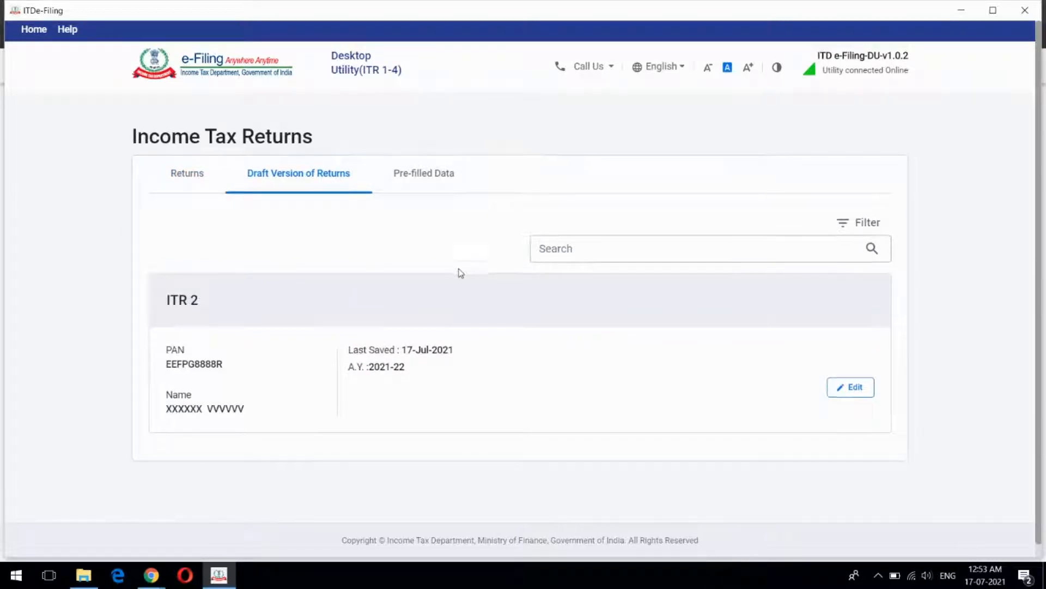
pyautogui.scroll(-1, 460, 273)
pyautogui.click(421, 163)
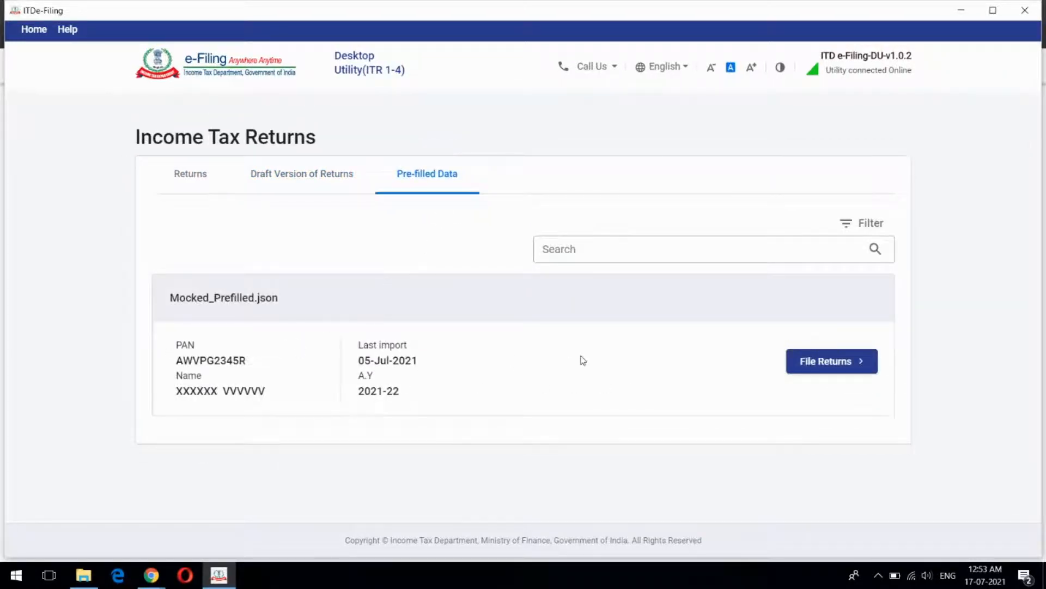
pyautogui.click(320, 169)
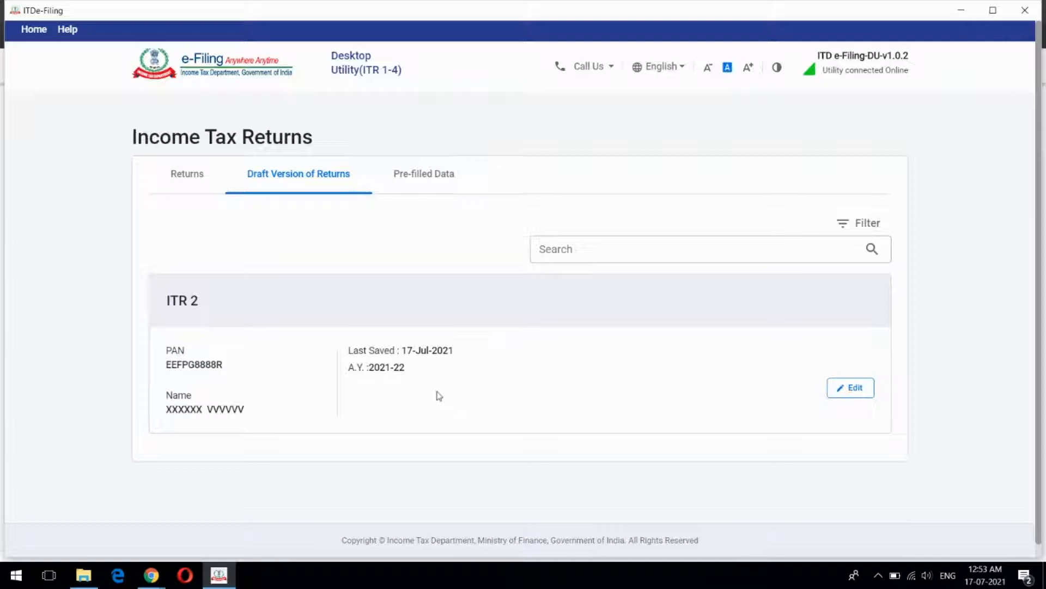
pyautogui.click(448, 172)
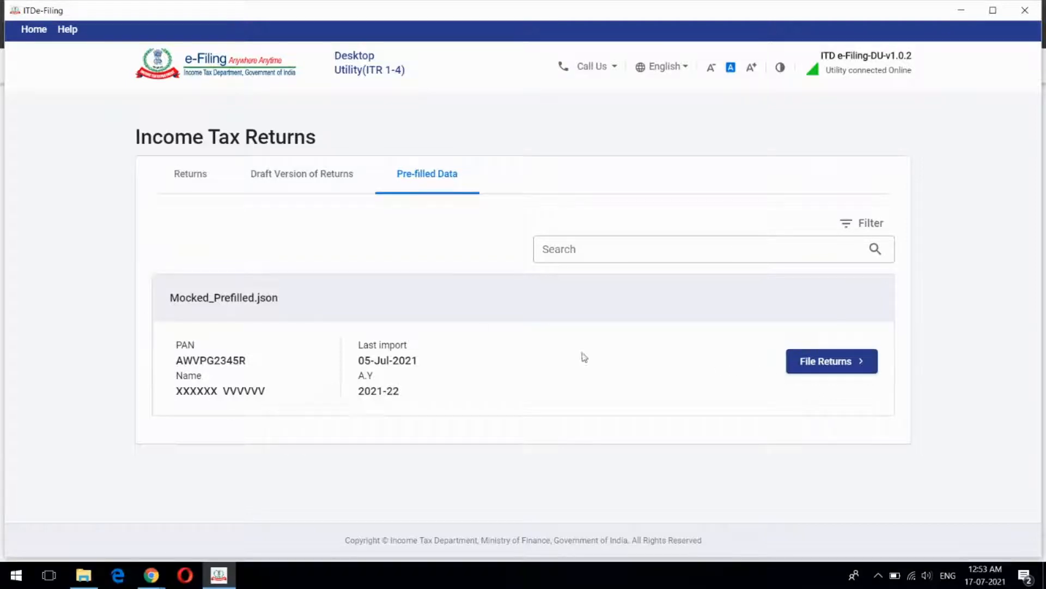
pyautogui.click(294, 182)
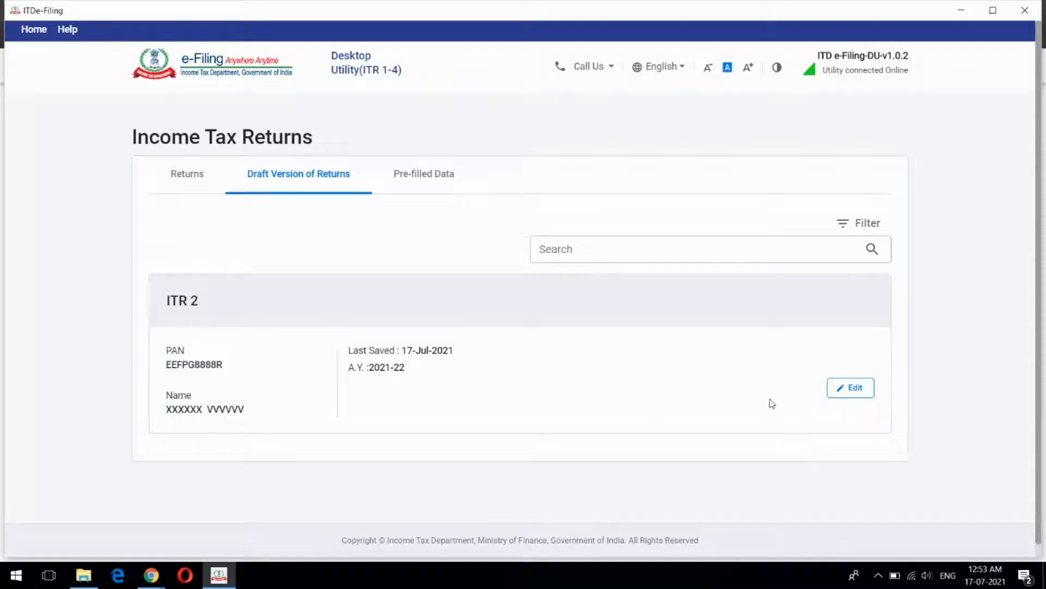
# Open the ITR 2 draft for editing and review its General schedules, including Part A-Gen
pyautogui.click(854, 390)
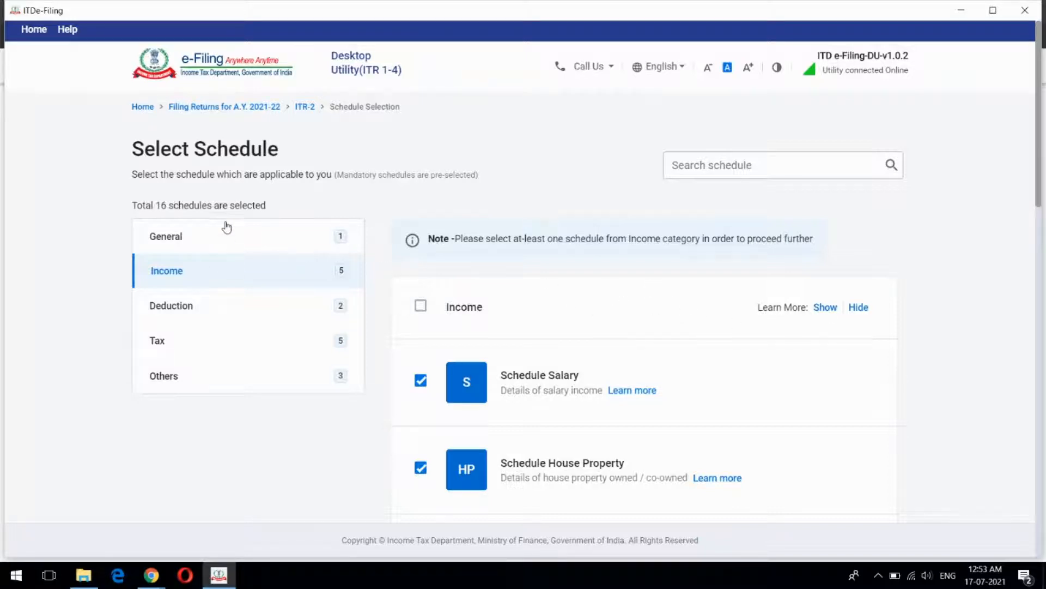
pyautogui.click(182, 237)
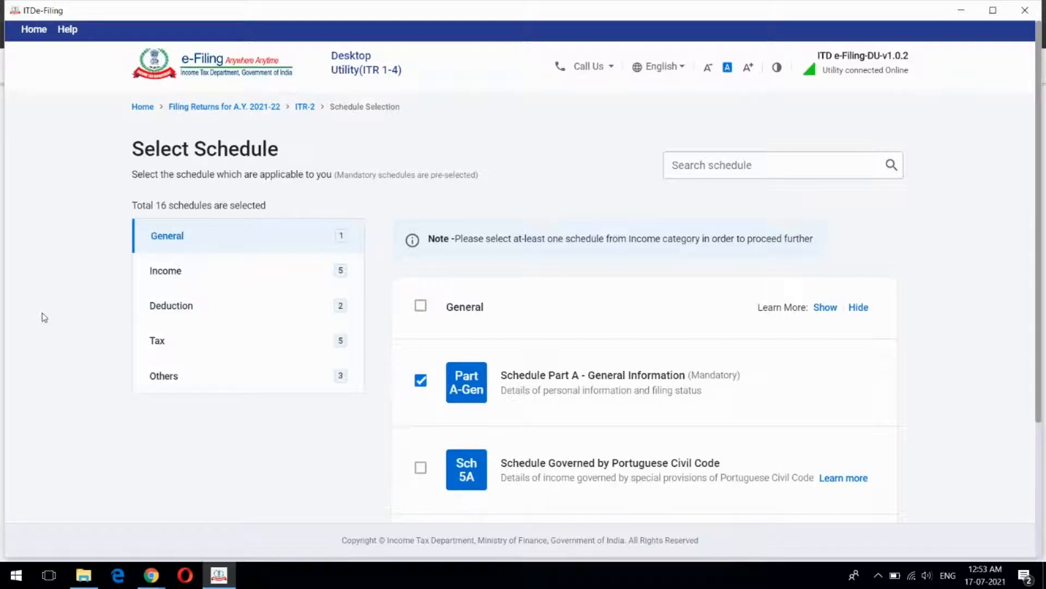
pyautogui.scroll(-2, 45, 317)
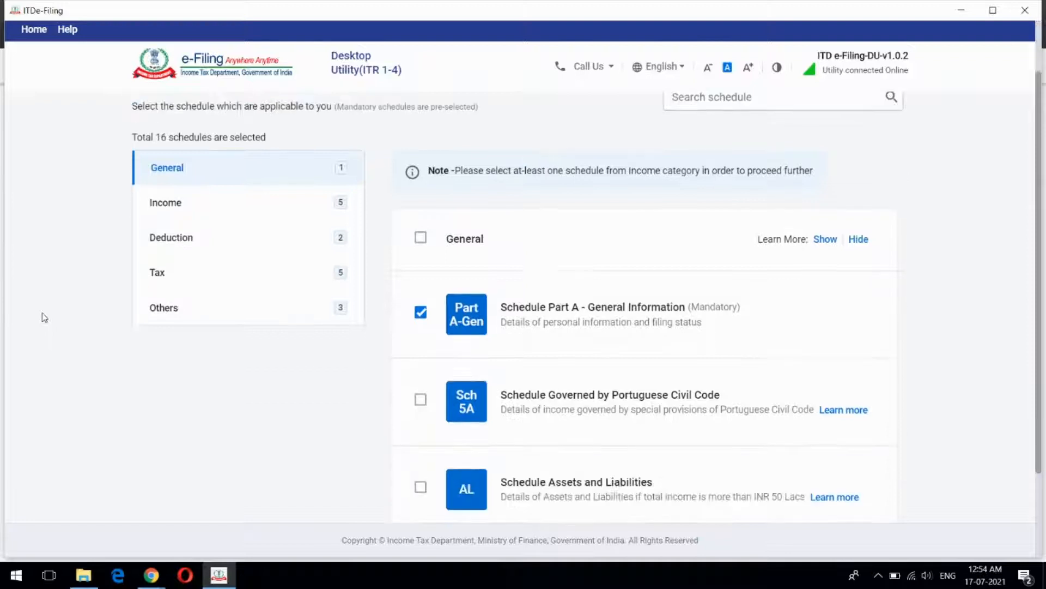
pyautogui.scroll(2, 44, 317)
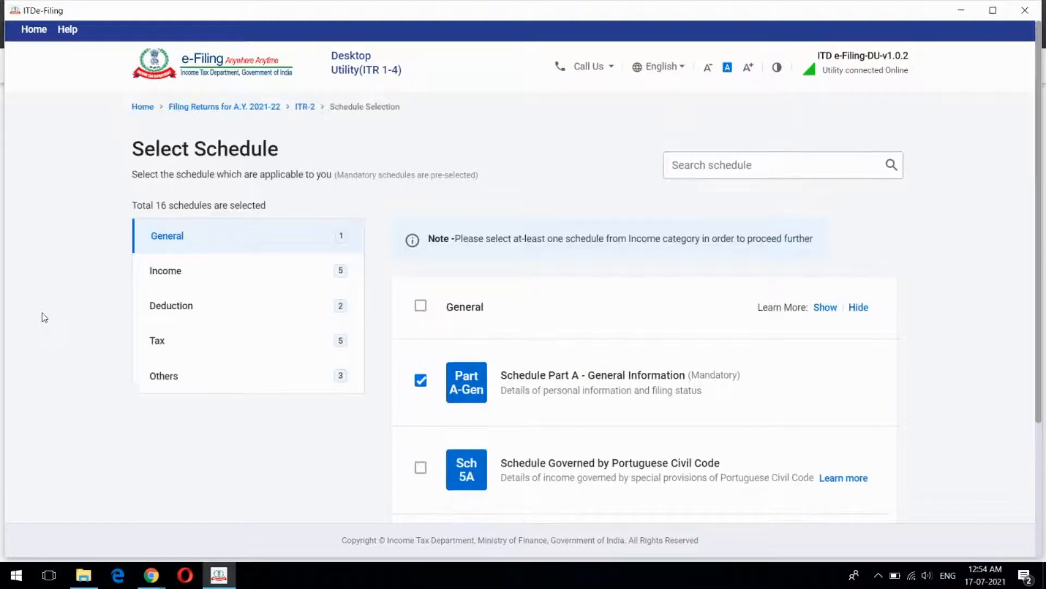
pyautogui.scroll(-4, 114, 312)
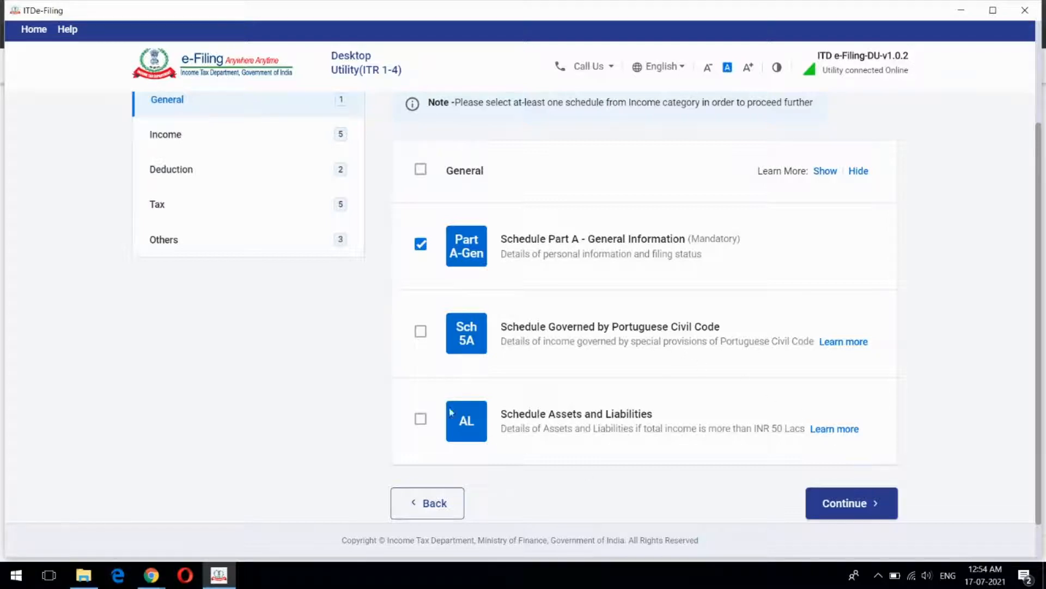
pyautogui.scroll(3, 275, 404)
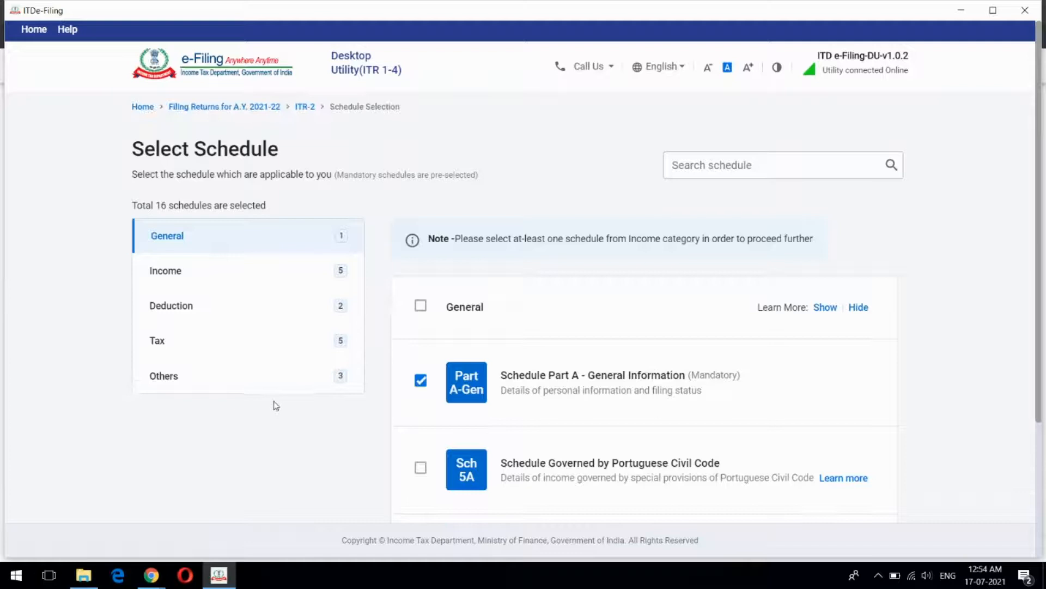
pyautogui.click(176, 277)
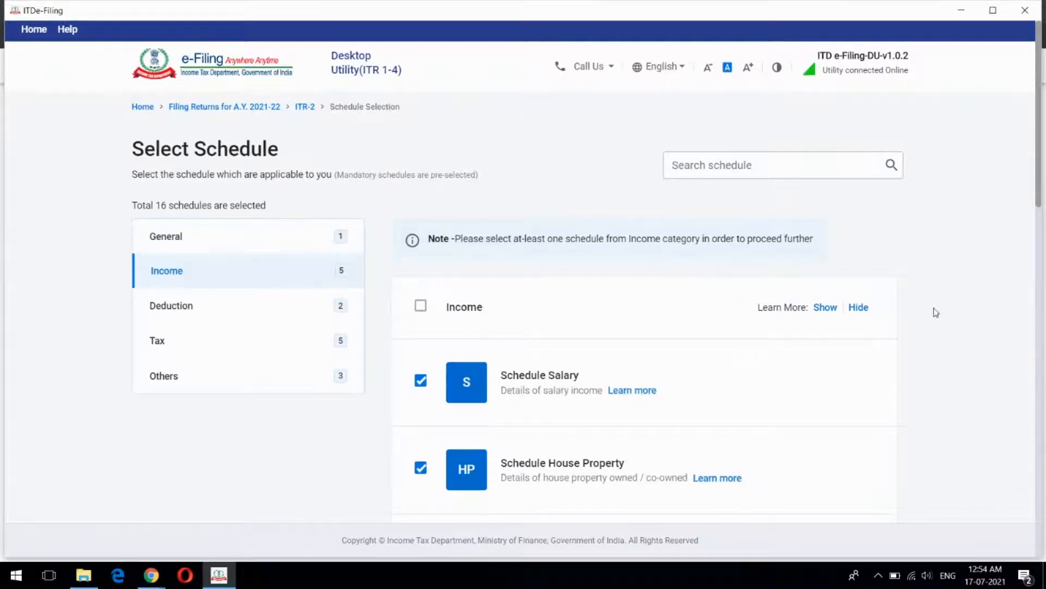
pyautogui.scroll(-1, 957, 292)
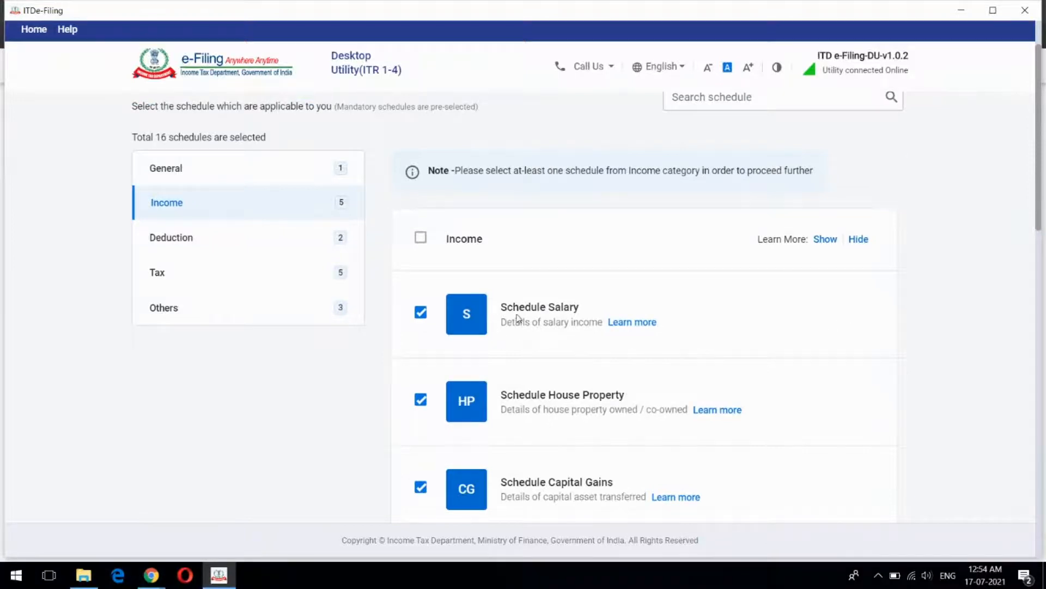
pyautogui.scroll(-2, 724, 294)
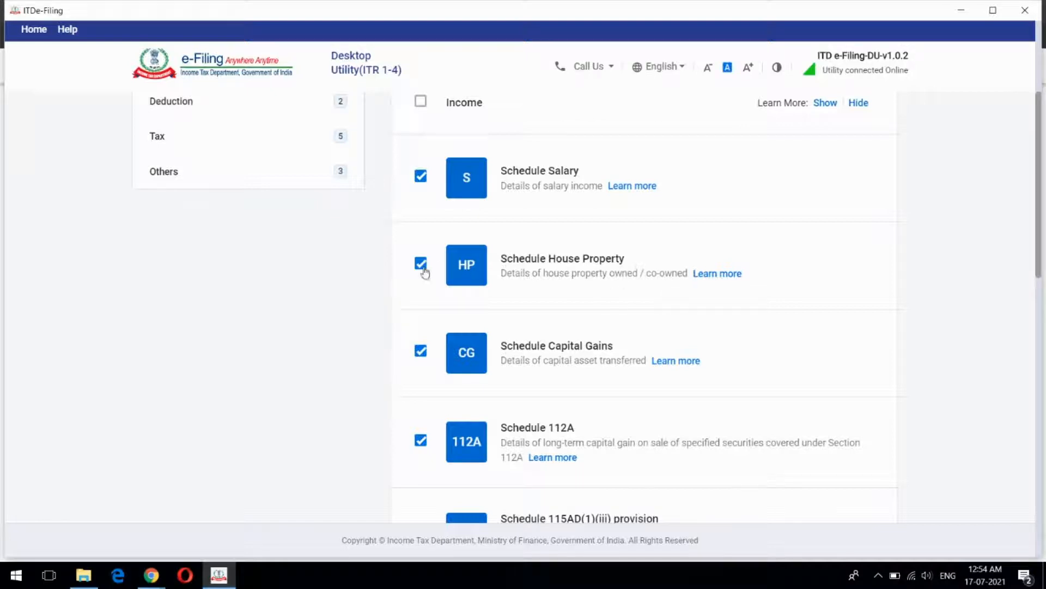
pyautogui.scroll(-2, 777, 280)
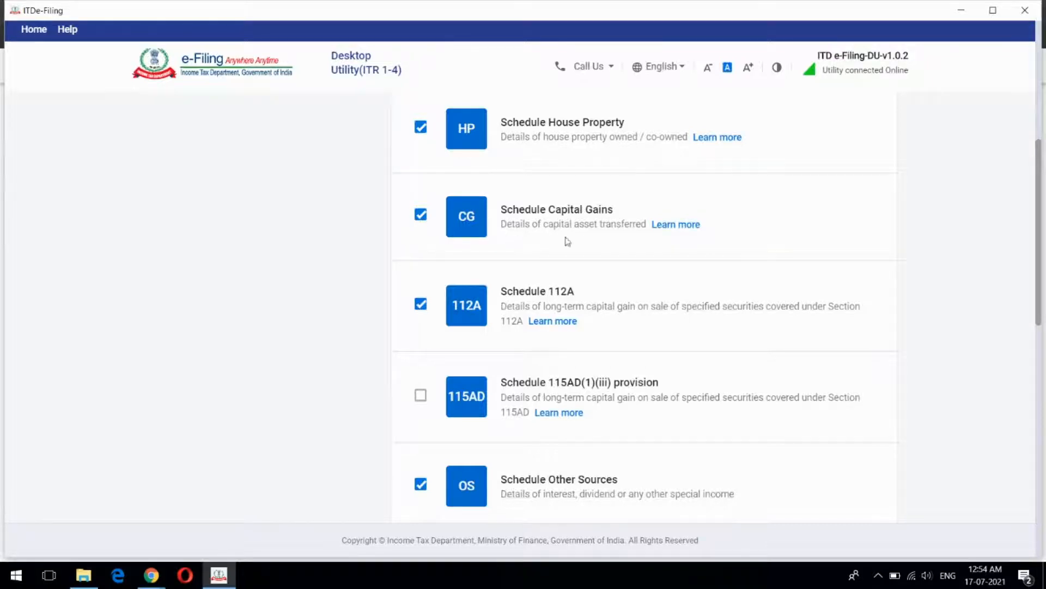
pyautogui.scroll(-2, 745, 259)
pyautogui.scroll(2, 632, 200)
pyautogui.scroll(-3, 706, 282)
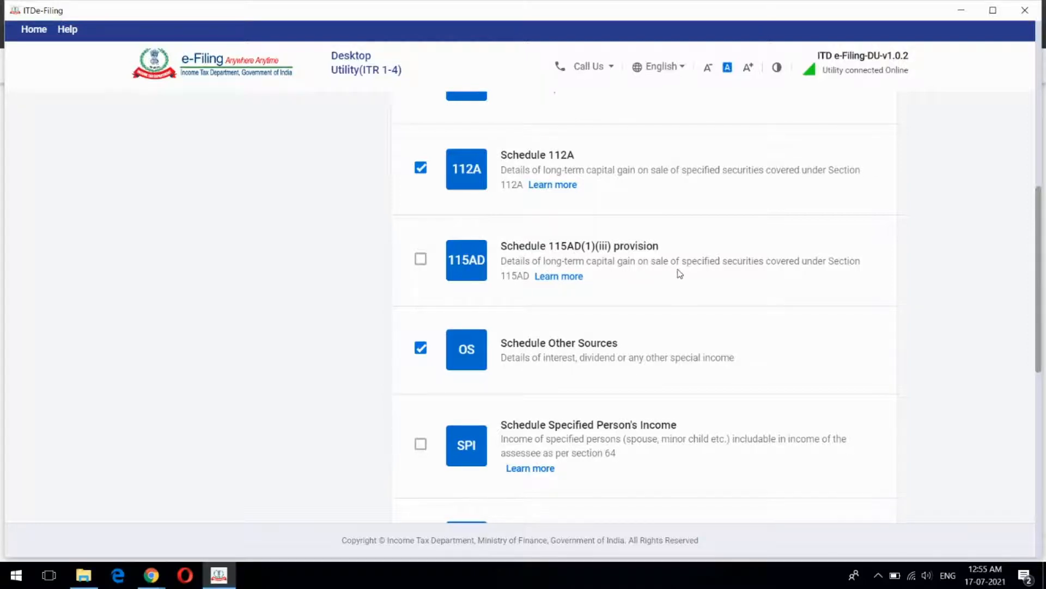
pyautogui.scroll(-1, 680, 273)
pyautogui.scroll(-1, 679, 273)
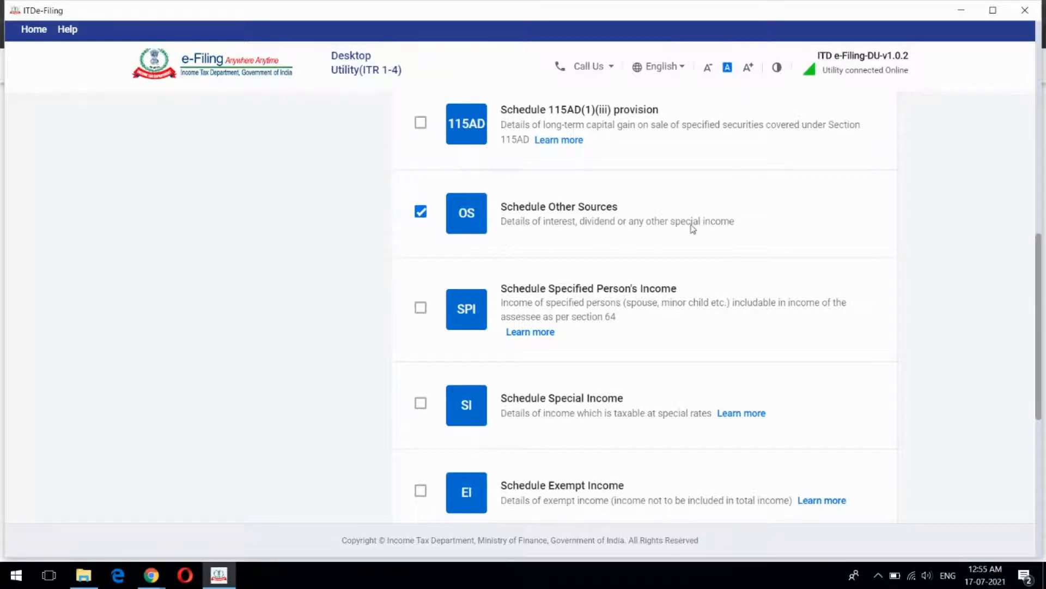
pyautogui.scroll(-2, 693, 229)
pyautogui.scroll(-1, 693, 229)
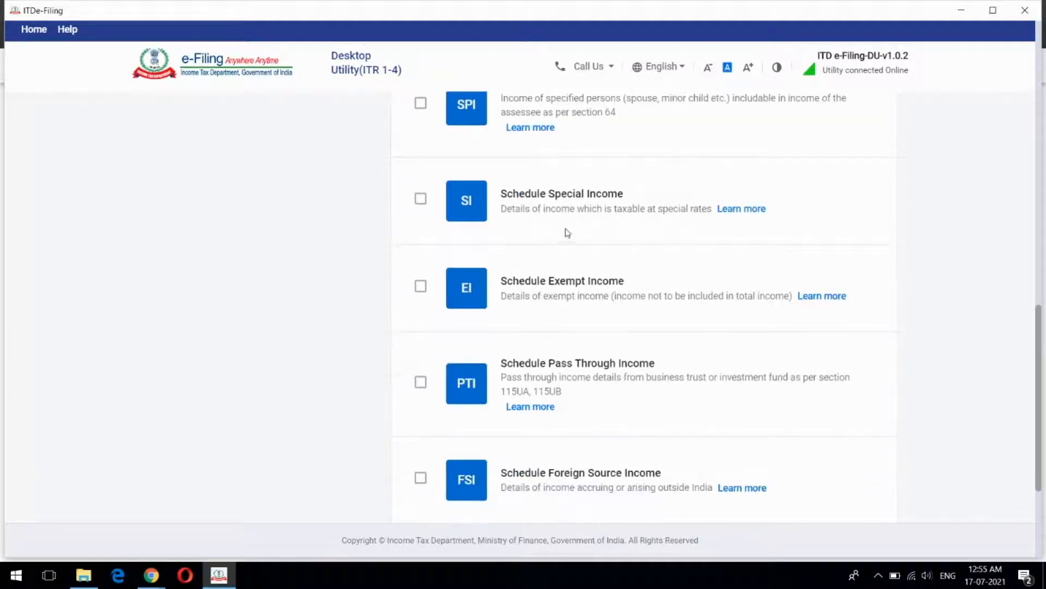
pyautogui.scroll(-3, 616, 224)
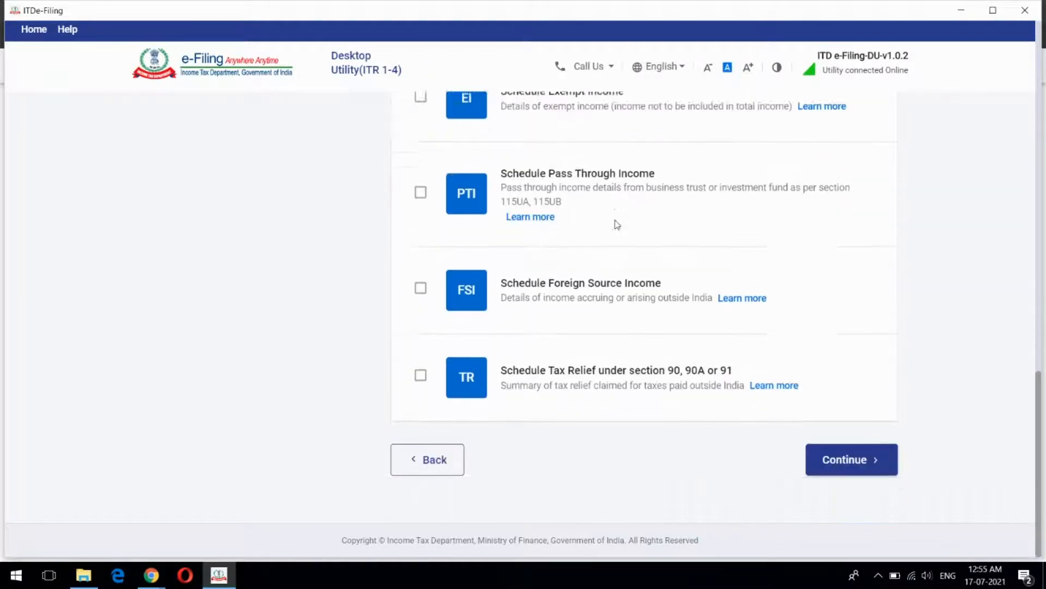
pyautogui.scroll(2, 617, 225)
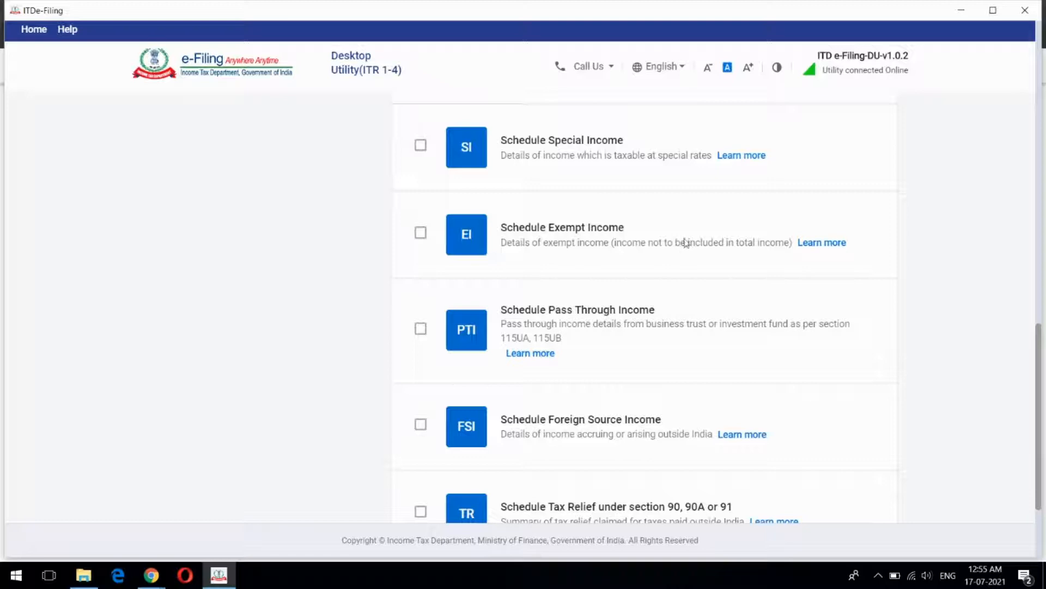
pyautogui.scroll(5, 707, 260)
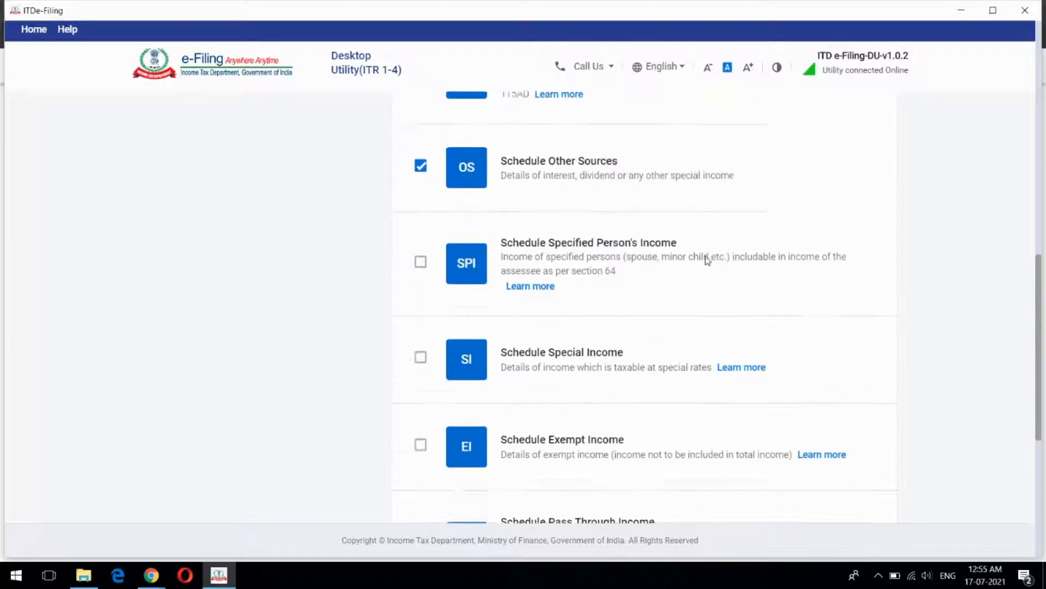
pyautogui.scroll(-1, 691, 262)
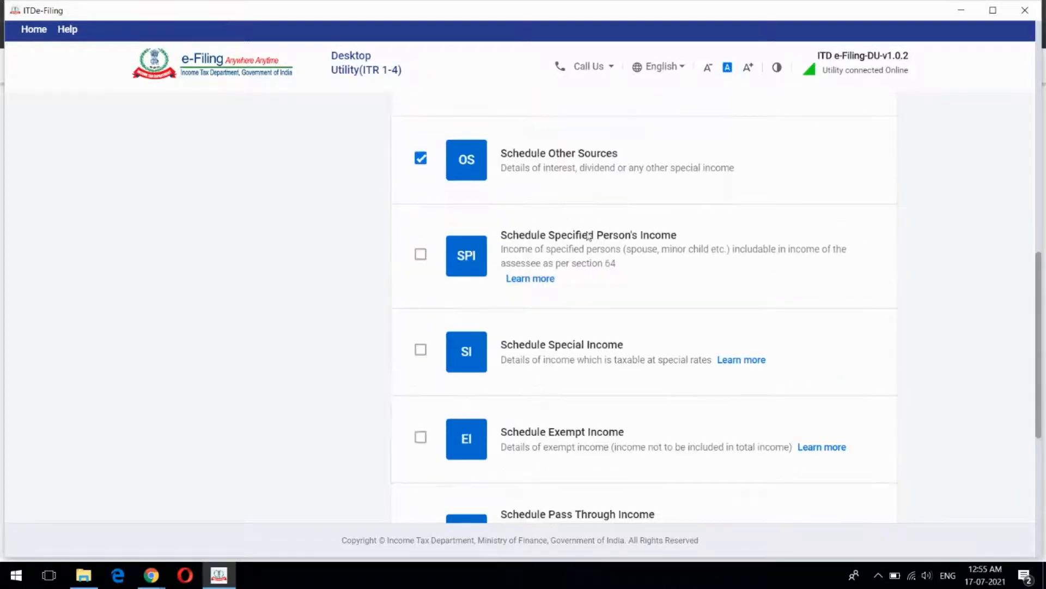
pyautogui.scroll(2, 588, 236)
pyautogui.scroll(-7, 682, 276)
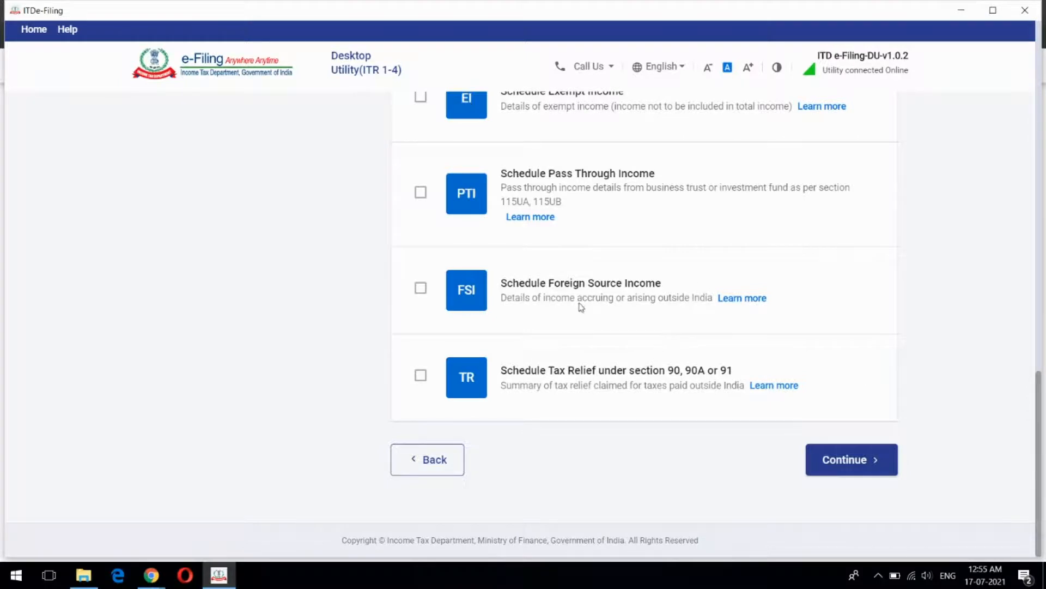
pyautogui.scroll(15, 581, 307)
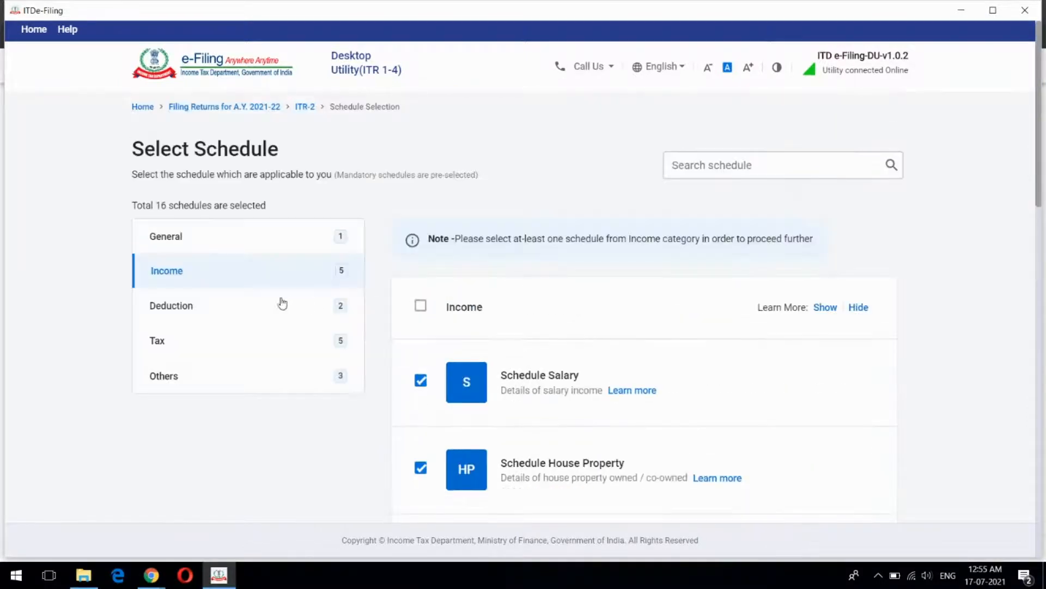
# Review the Deduction schedules, confirming 80D and VI-A are ticked
pyautogui.click(233, 312)
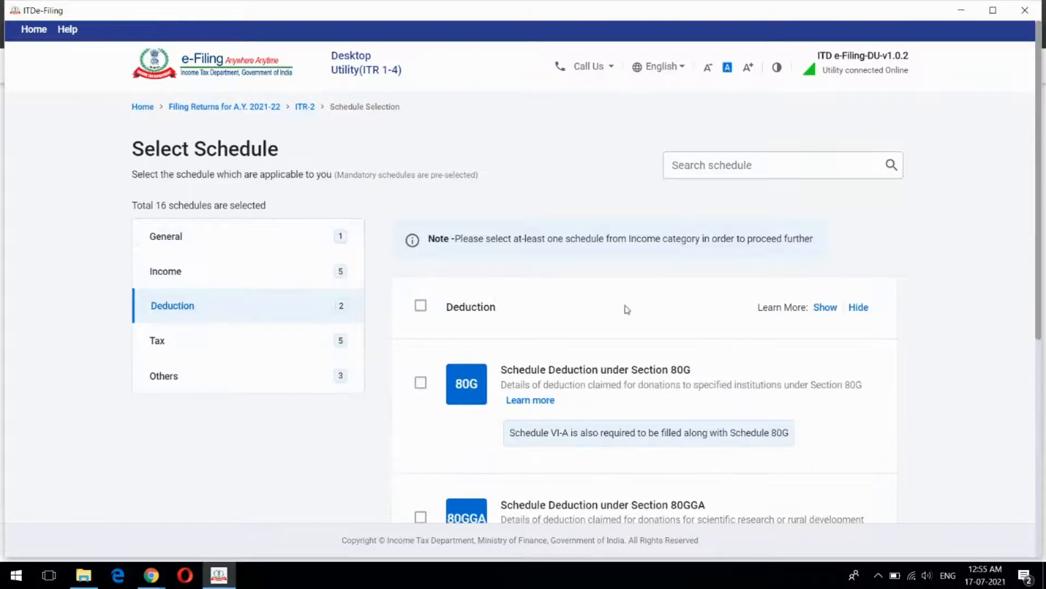
pyautogui.scroll(-2, 627, 308)
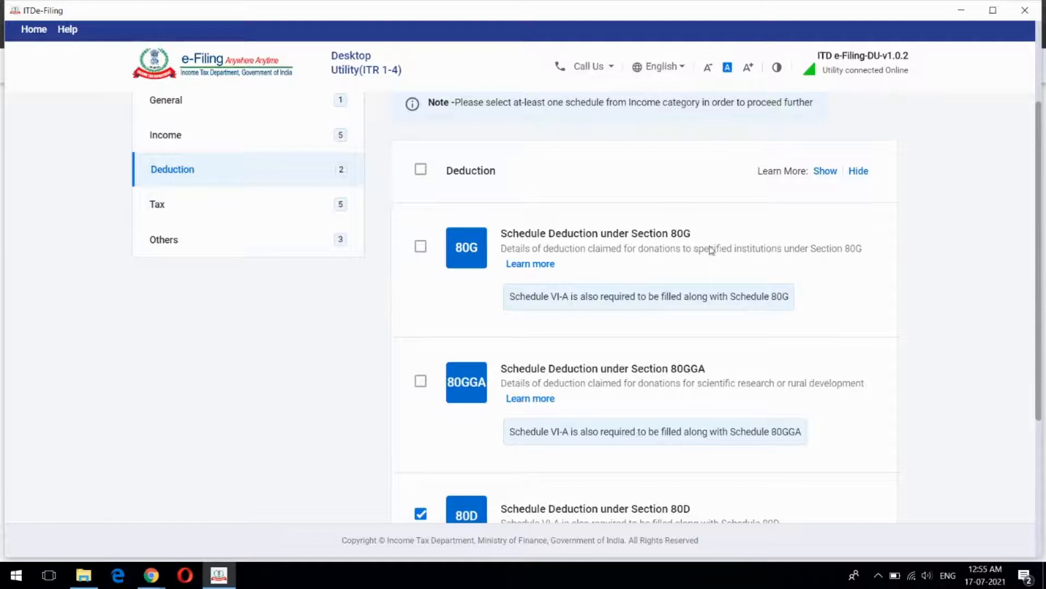
pyautogui.scroll(-1, 709, 245)
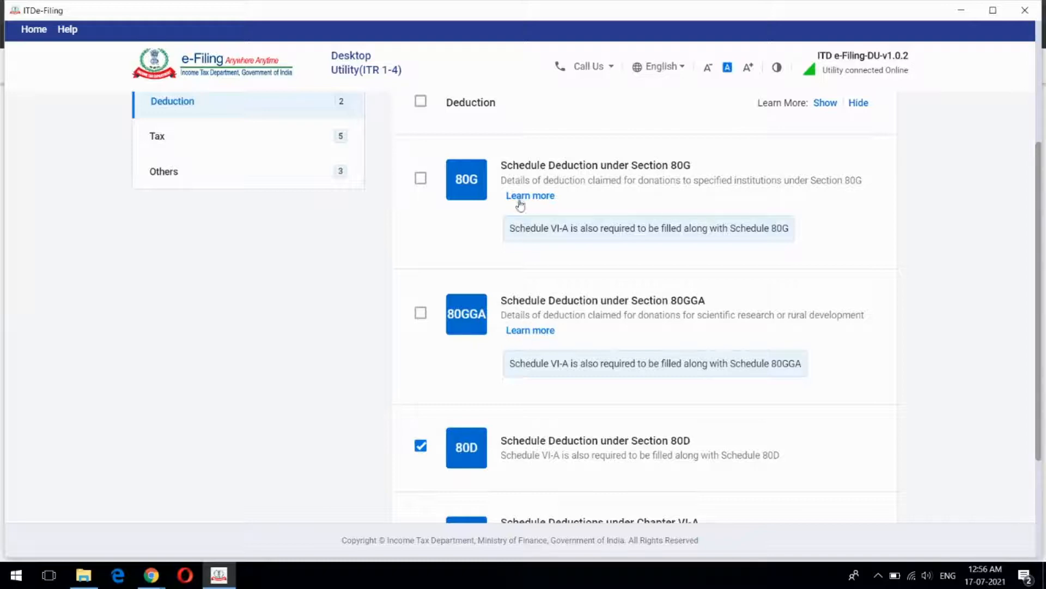
pyautogui.scroll(-3, 718, 220)
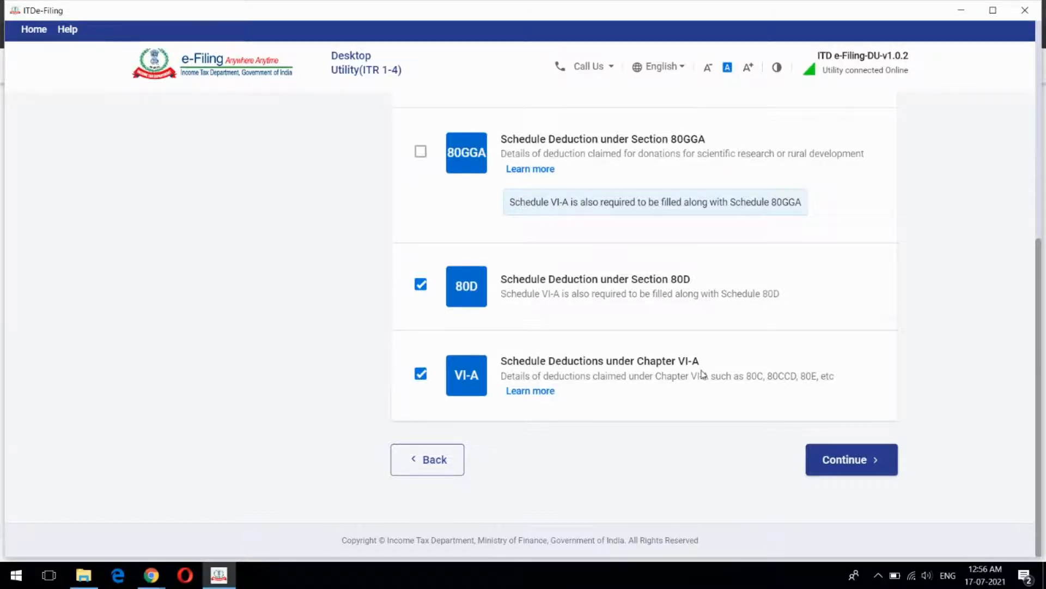
pyautogui.scroll(4, 703, 375)
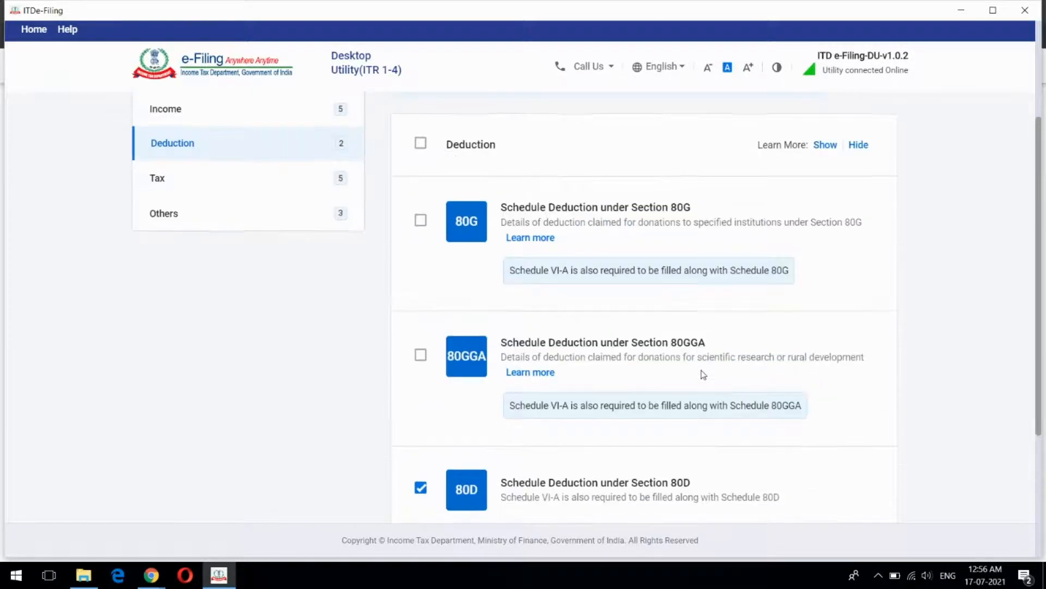
pyautogui.scroll(-2, 703, 375)
pyautogui.scroll(-2, 703, 375)
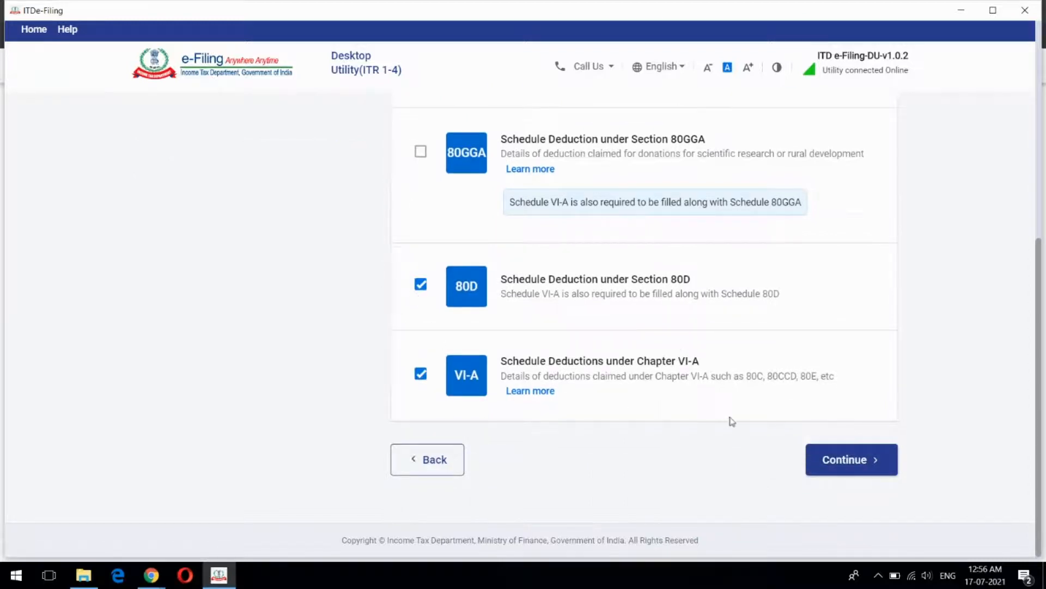
pyautogui.scroll(5, 731, 421)
pyautogui.scroll(2, 731, 421)
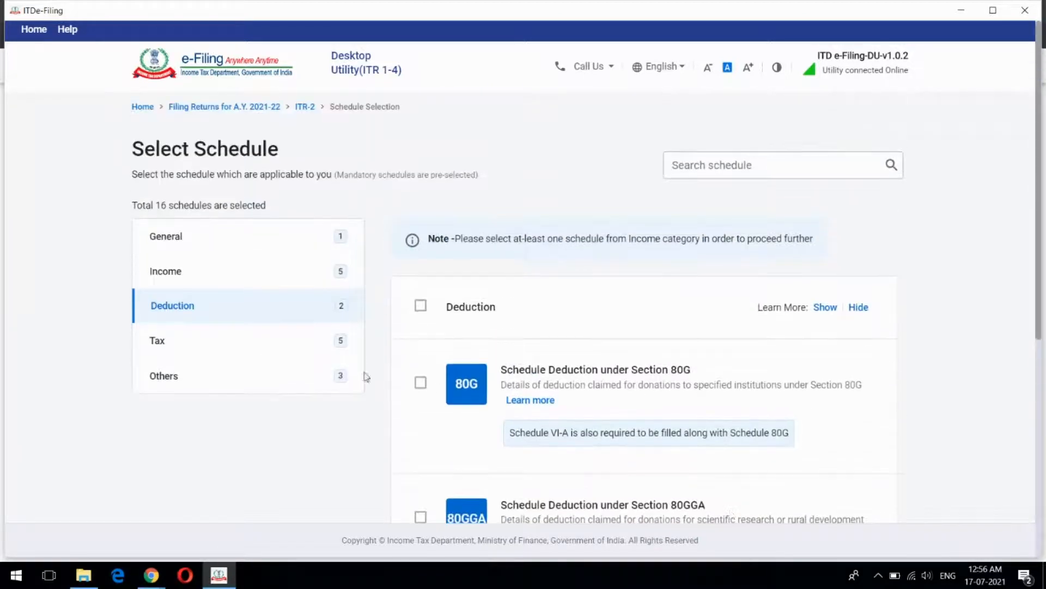
# Review the Tax schedules, confirming all five including IT, TDS and TCS are included
pyautogui.click(257, 342)
pyautogui.scroll(-2, 696, 315)
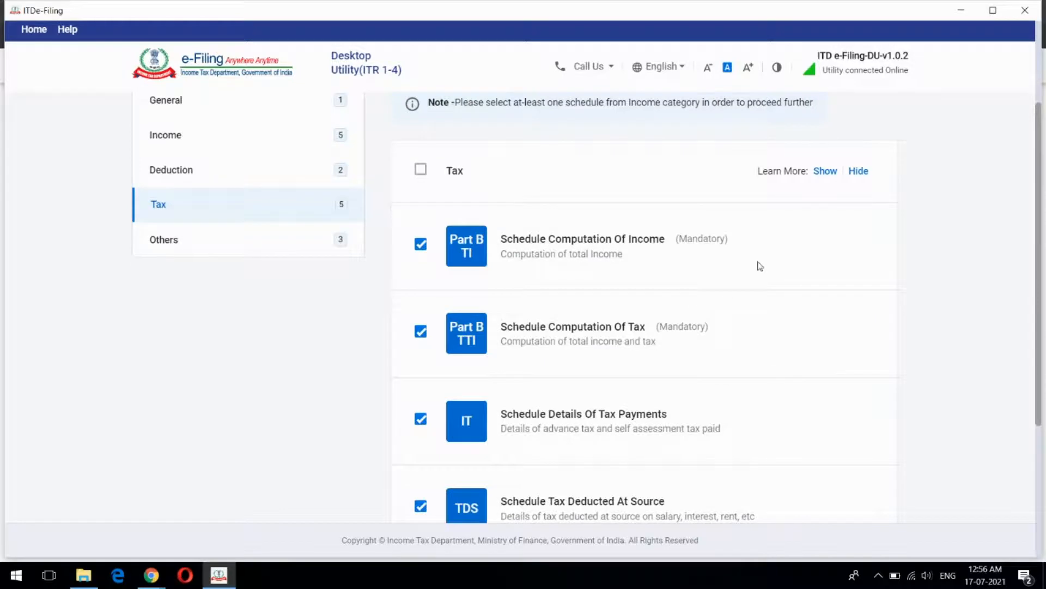
pyautogui.scroll(-2, 799, 275)
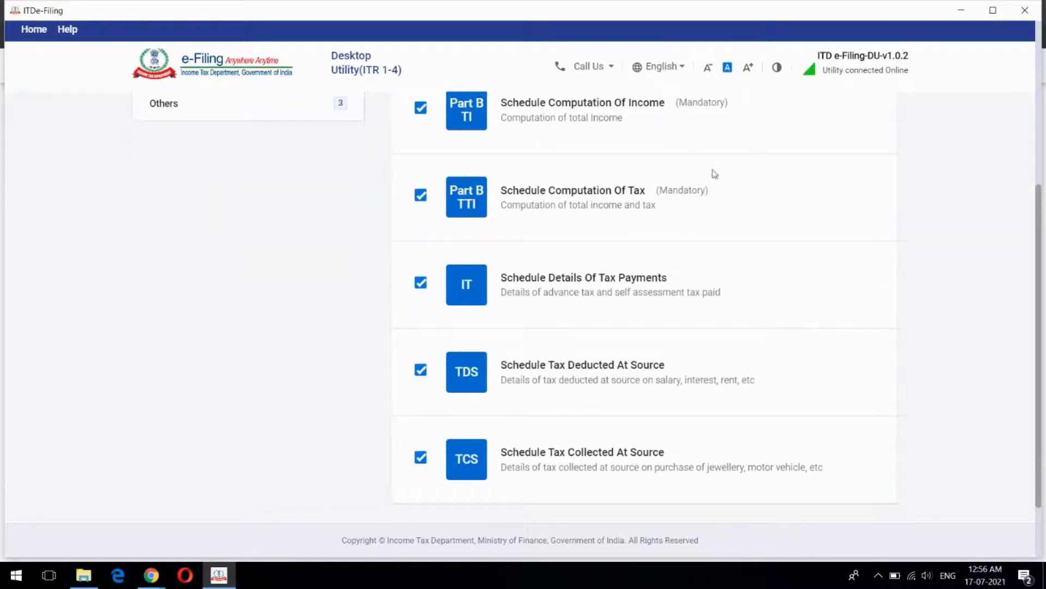
pyautogui.scroll(2, 720, 211)
pyautogui.scroll(-2, 780, 311)
pyautogui.scroll(1, 635, 325)
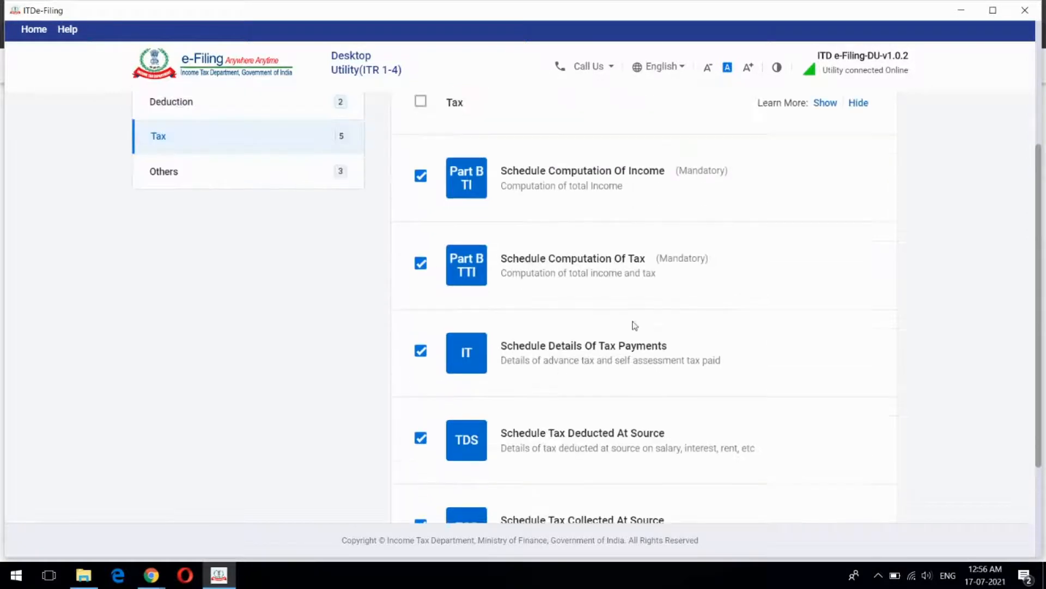
pyautogui.scroll(1, 456, 203)
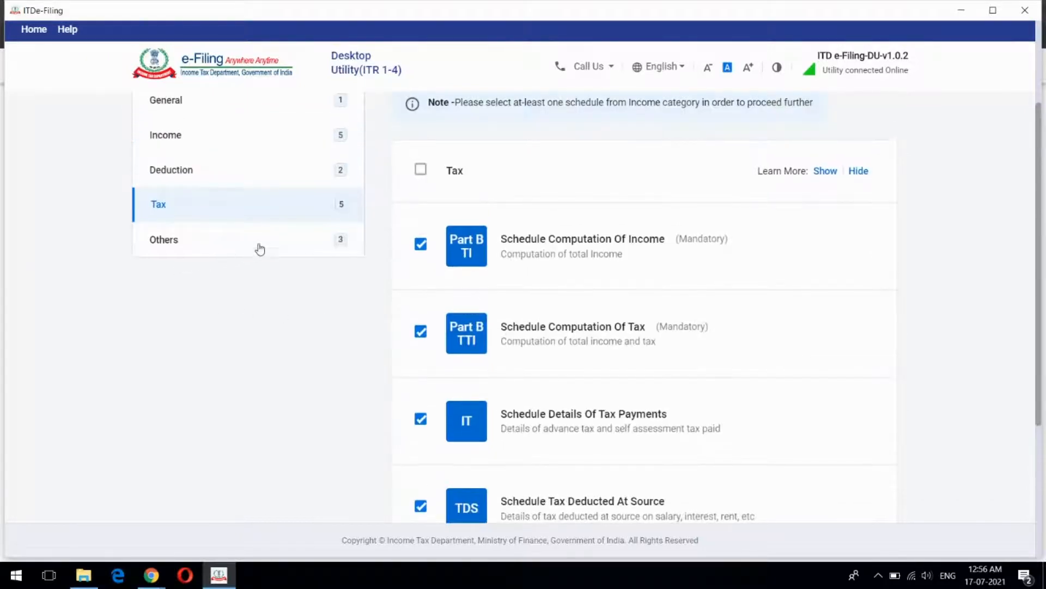
# Uncheck Schedule AMTC under Others, keeping CYLA and BFLA for 15 schedules total
pyautogui.click(259, 248)
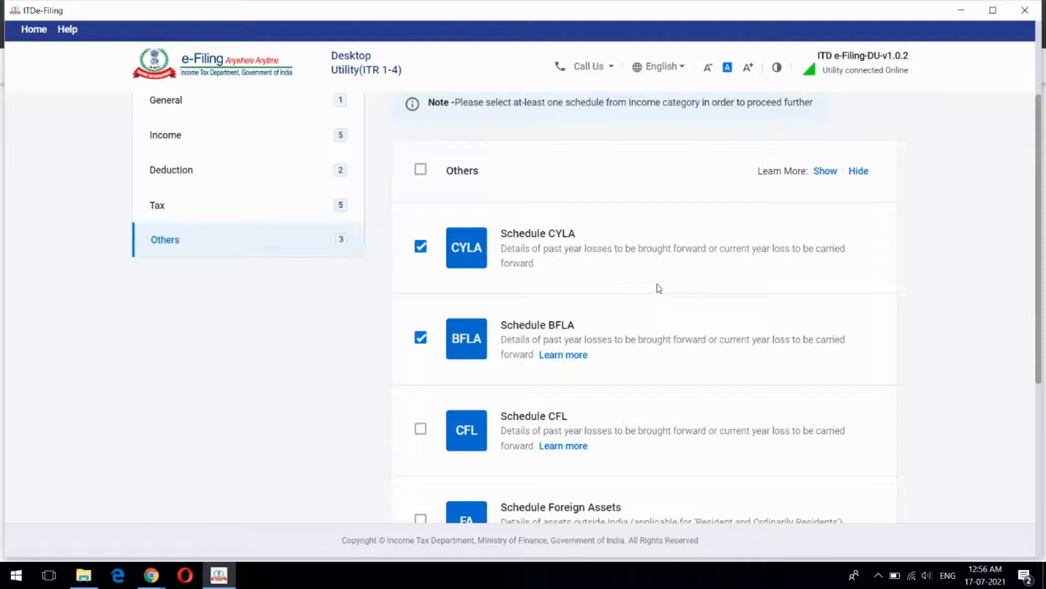
pyautogui.scroll(-1, 763, 297)
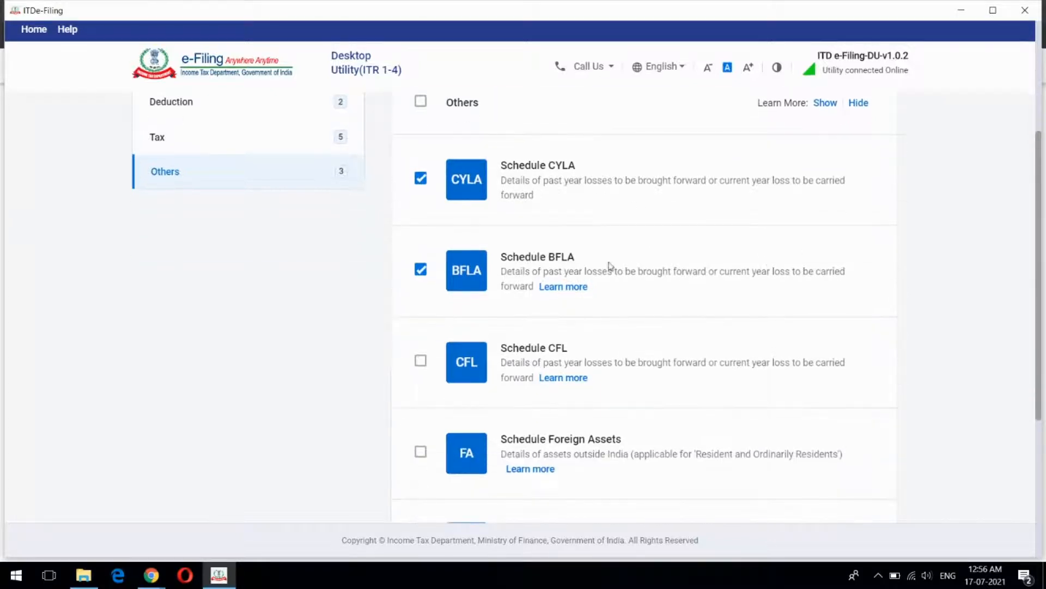
pyautogui.scroll(-2, 727, 283)
pyautogui.scroll(2, 717, 284)
pyautogui.scroll(-4, 742, 279)
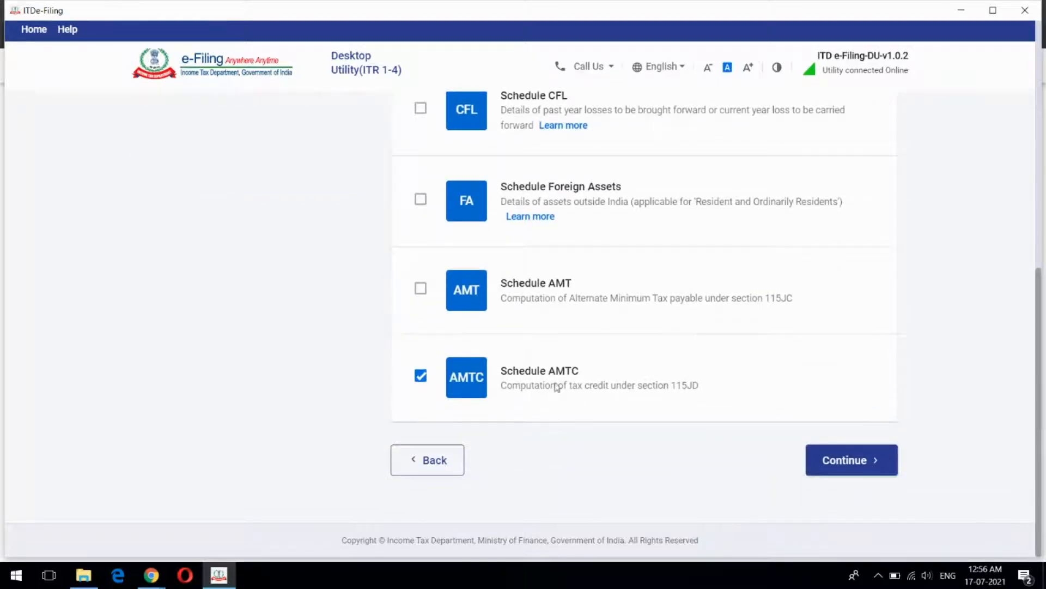
pyautogui.click(421, 381)
pyautogui.scroll(10, 707, 414)
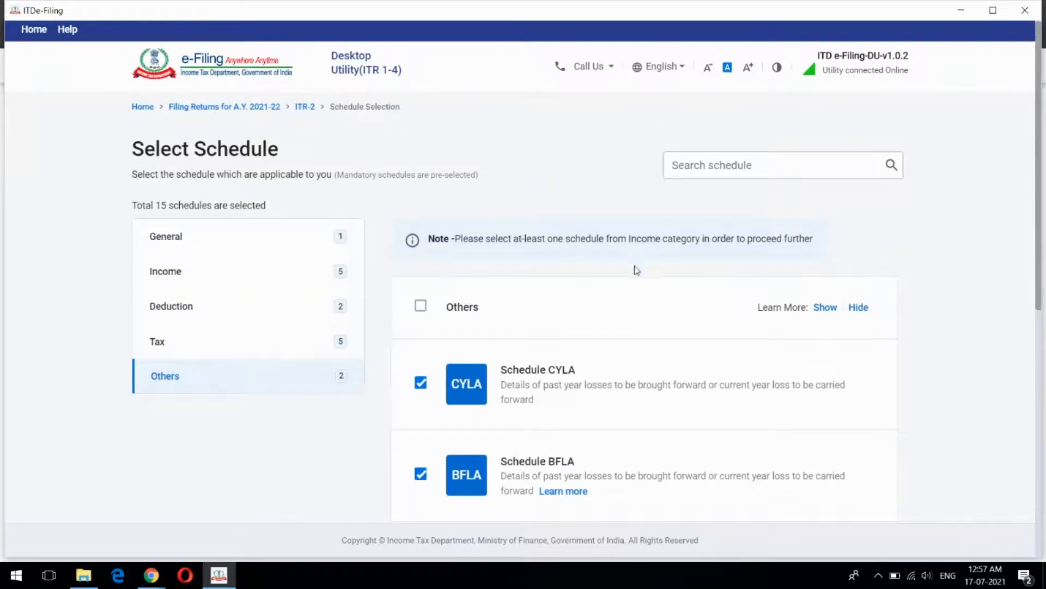
pyautogui.scroll(-5, 635, 269)
pyautogui.scroll(-3, 635, 270)
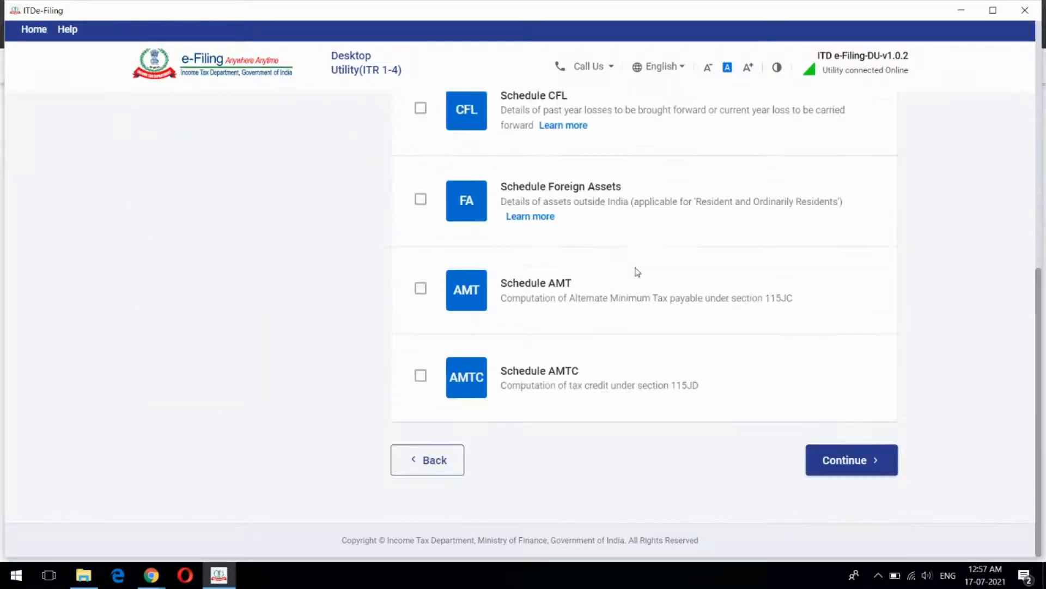
# Continue past the schedule Disclaimer and skip the questions to the Schedules Summary
pyautogui.click(854, 462)
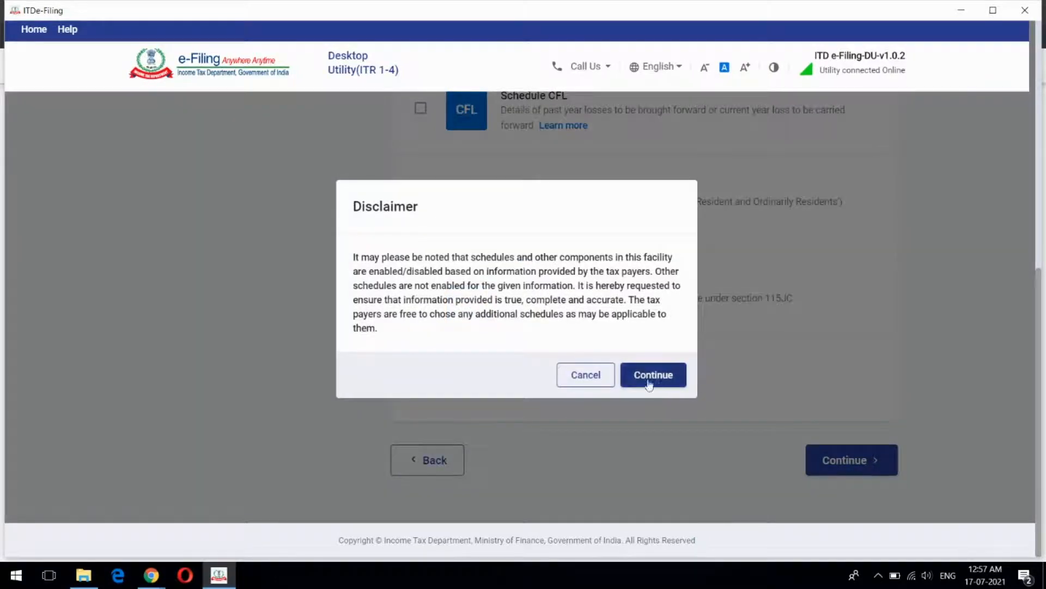
pyautogui.click(645, 377)
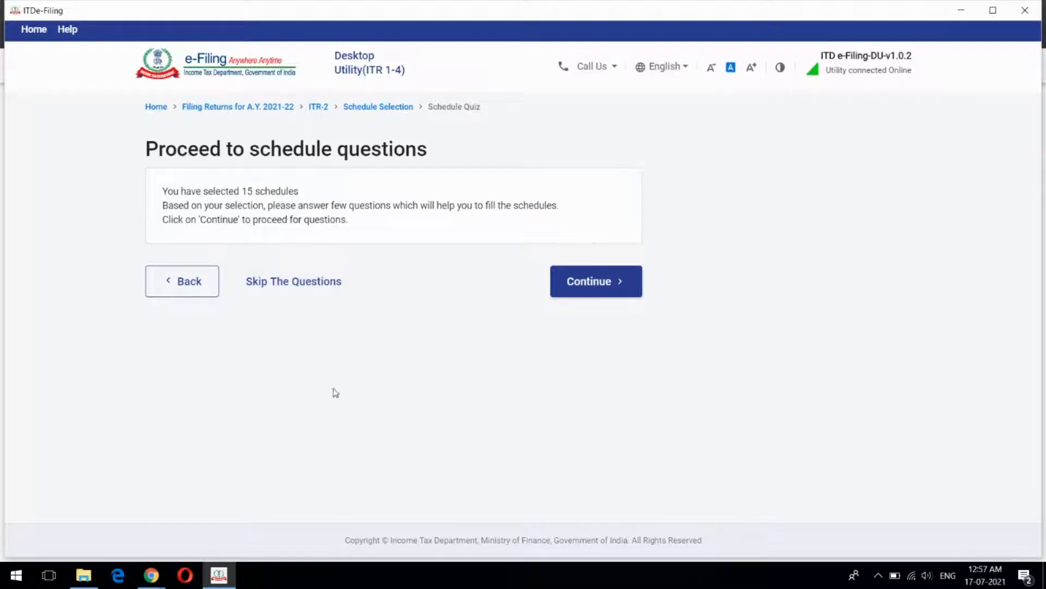
pyautogui.click(319, 285)
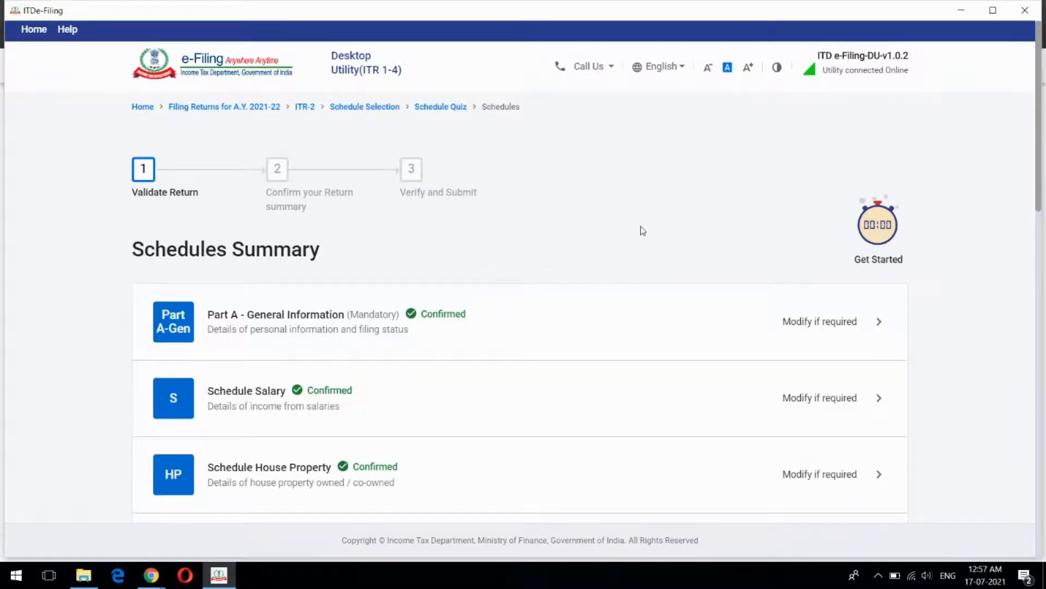
# Open Part A - General Information from the Schedules Summary list
pyautogui.scroll(-3, 643, 231)
pyautogui.scroll(3, 643, 231)
pyautogui.scroll(-2, 588, 304)
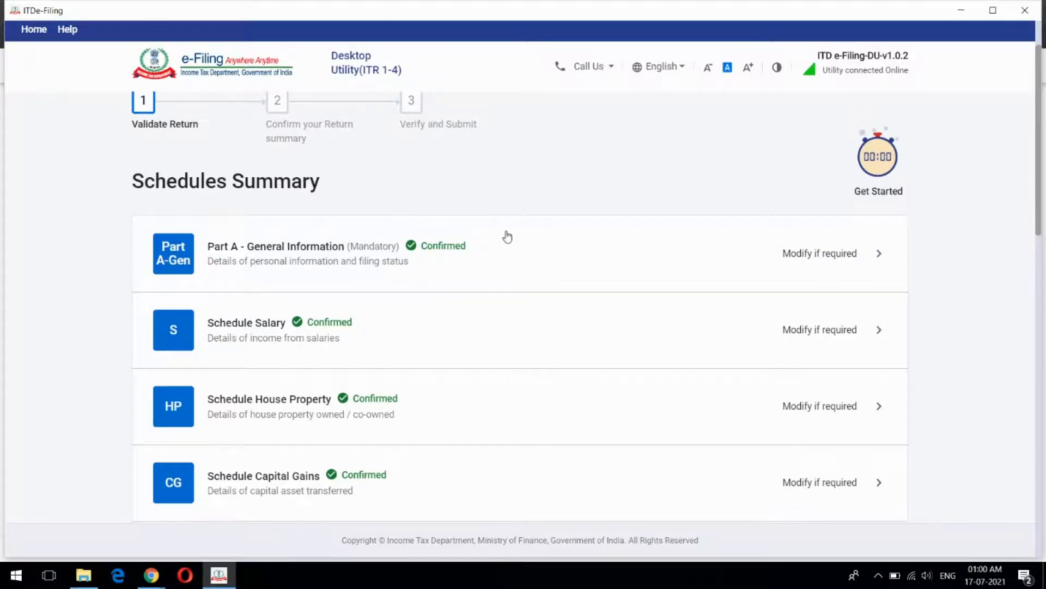
pyautogui.click(591, 260)
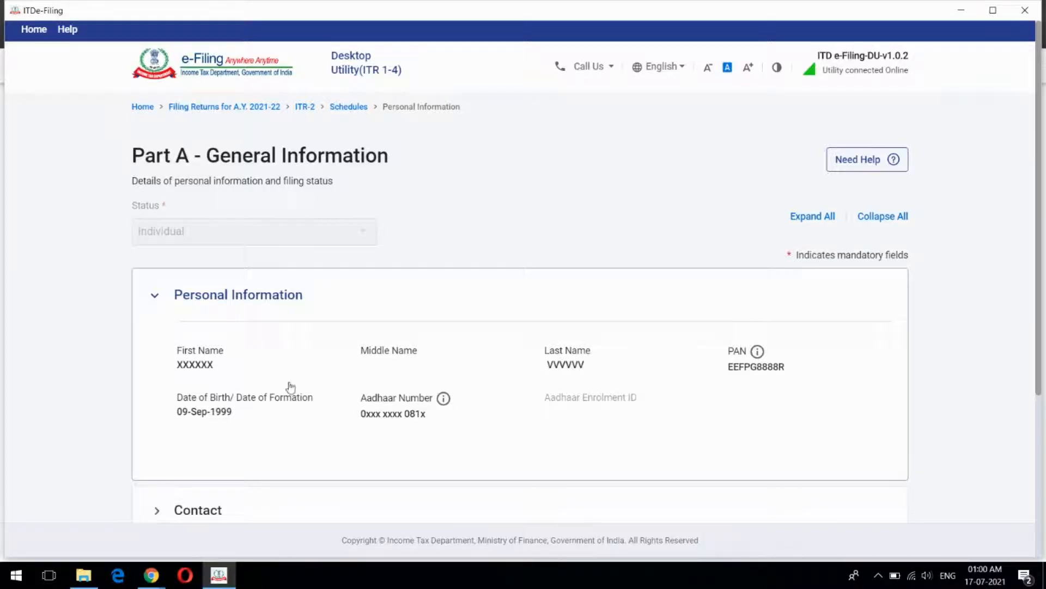
# Expand and review the Contact details, then expand the Filing Status section
pyautogui.scroll(-3, 616, 375)
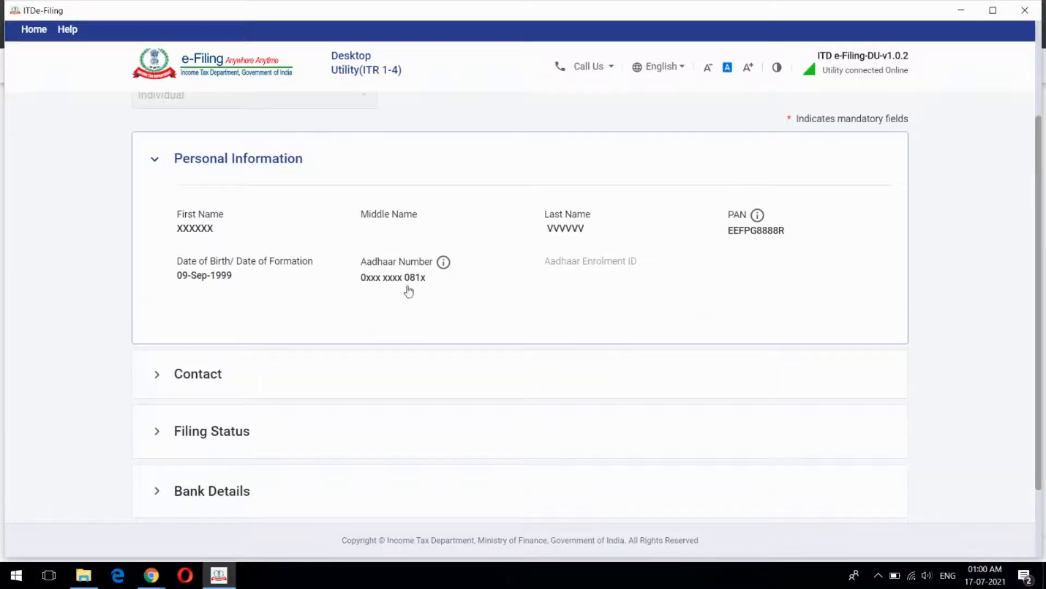
pyautogui.click(317, 375)
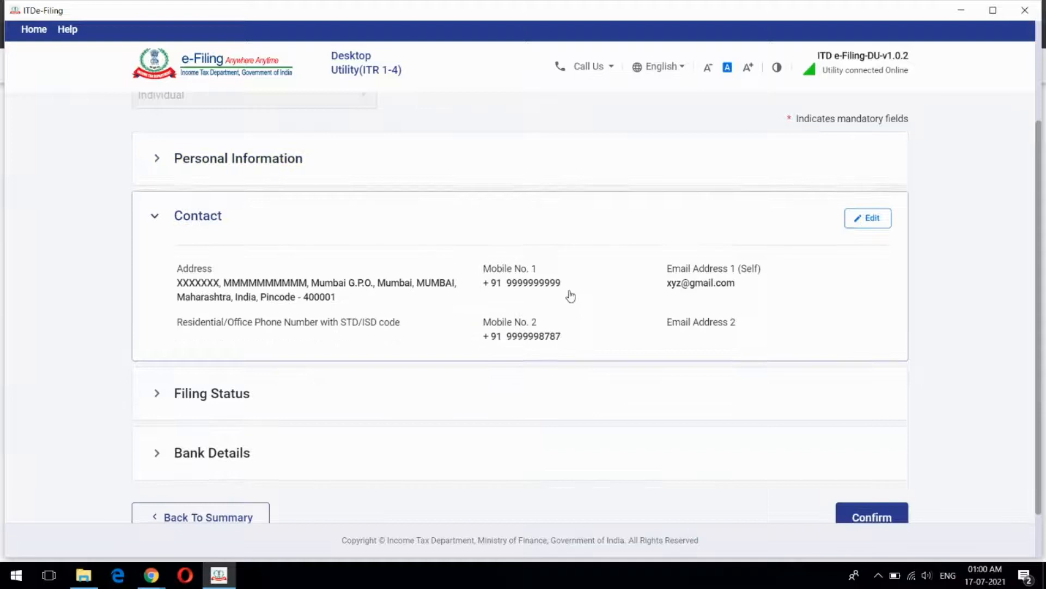
pyautogui.scroll(3, 569, 295)
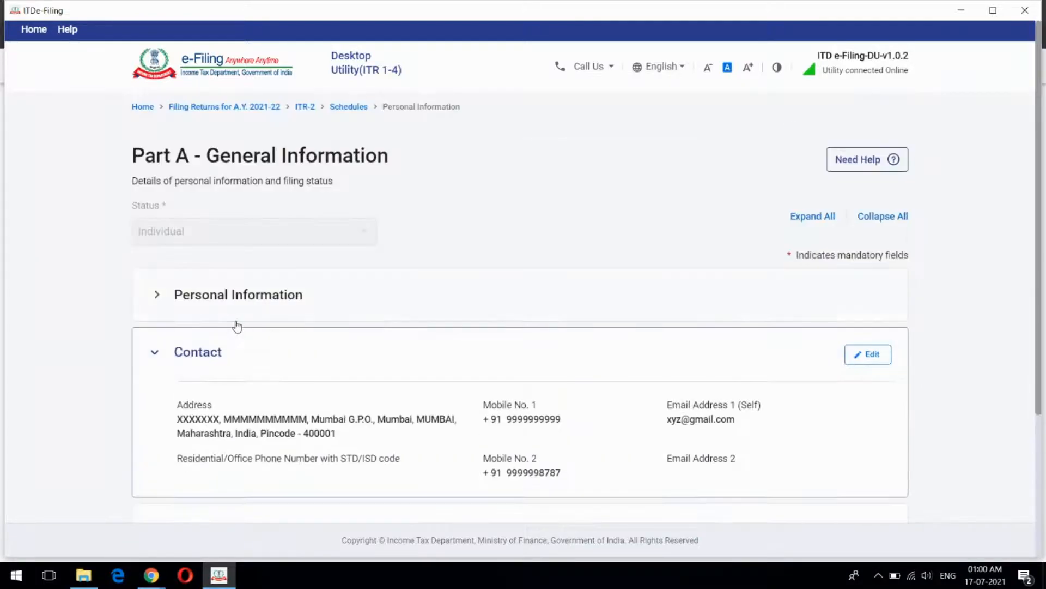
pyautogui.scroll(-3, 447, 302)
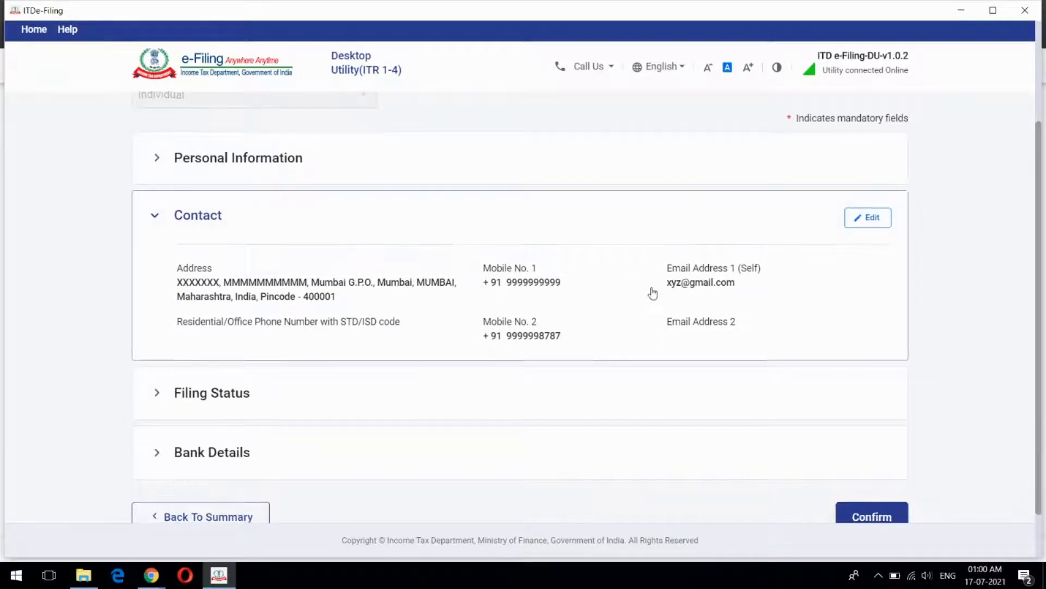
pyautogui.scroll(-1, 653, 293)
pyautogui.click(285, 346)
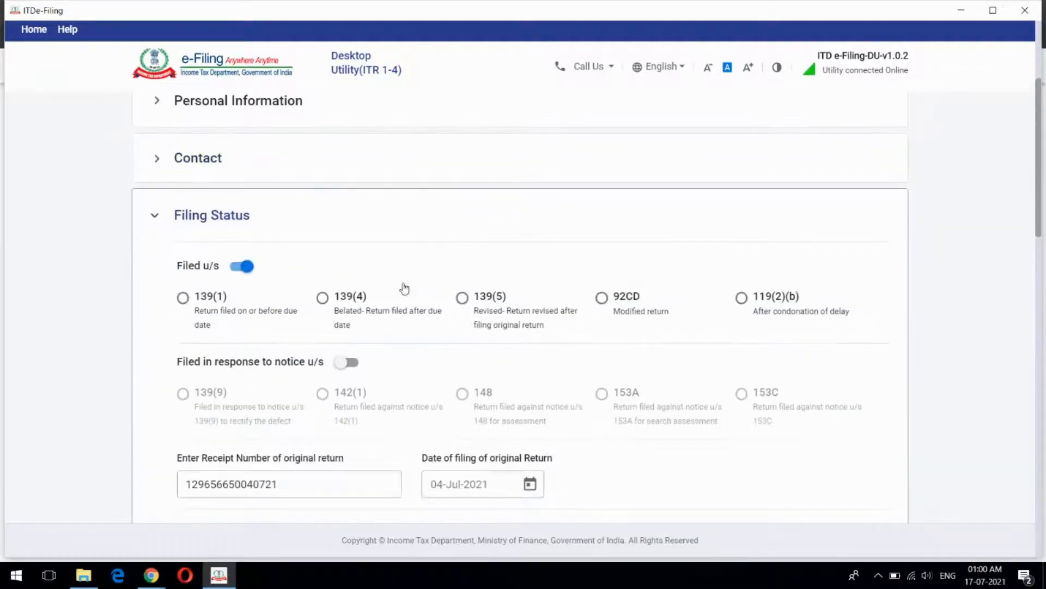
# Check representative assessee, directorship and unlisted equity shares are all answered No
pyautogui.scroll(-1, 430, 217)
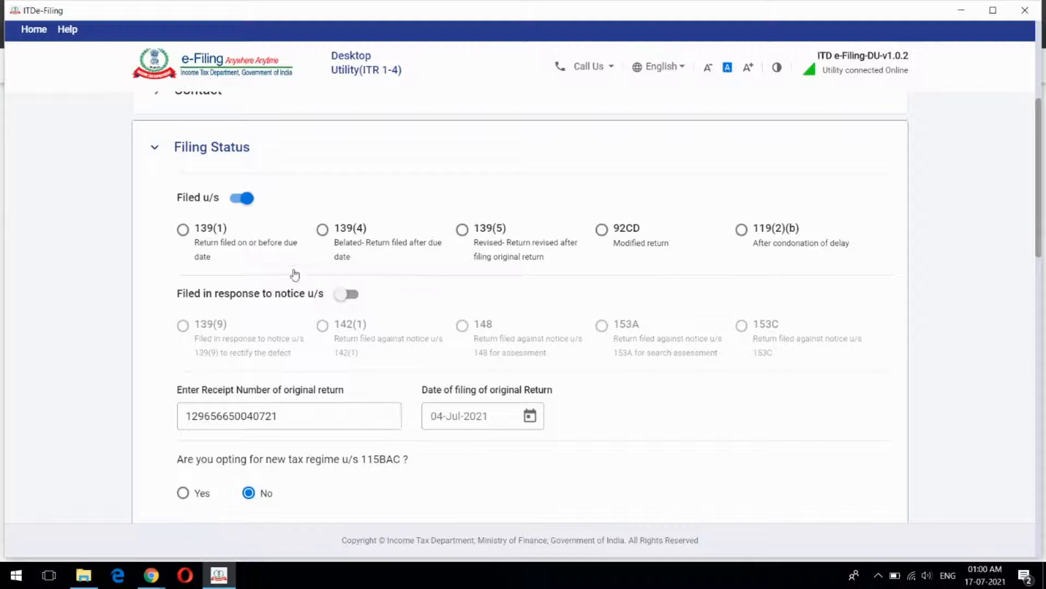
pyautogui.click(183, 229)
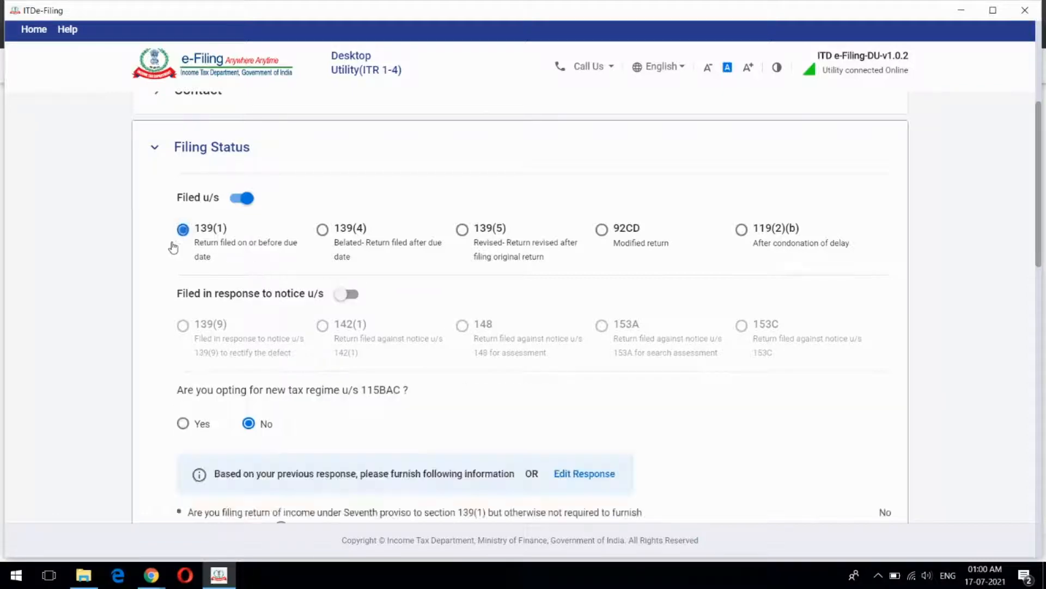
pyautogui.scroll(-3, 150, 287)
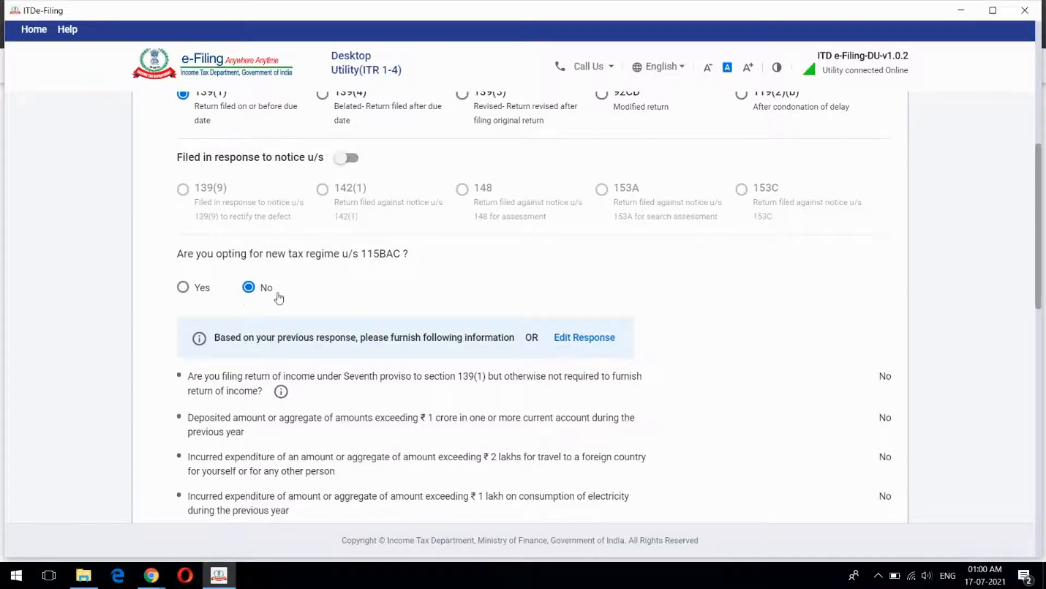
pyautogui.scroll(-1, 484, 289)
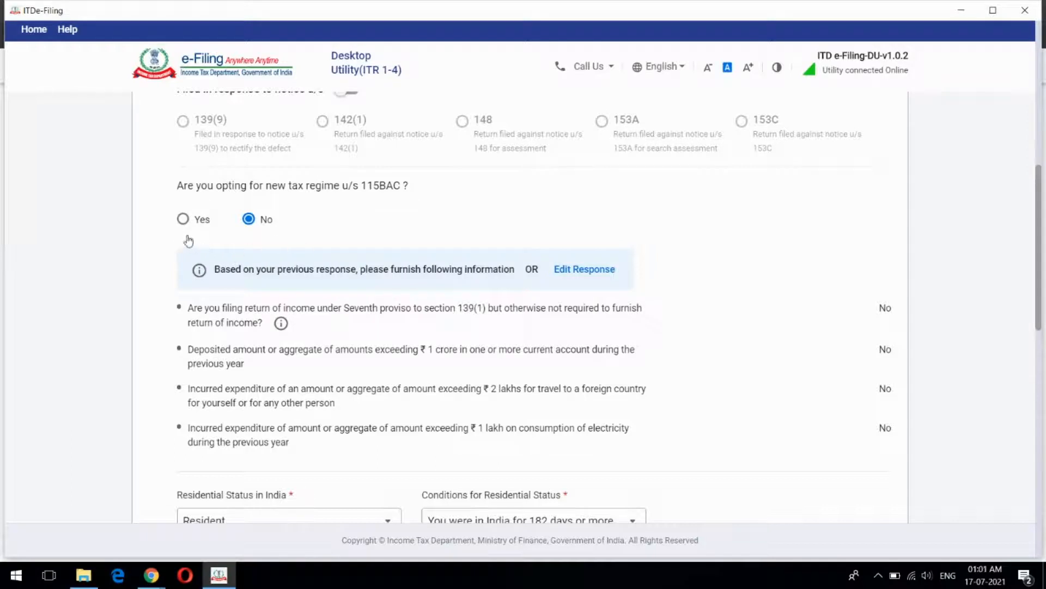
pyautogui.scroll(-5, 365, 248)
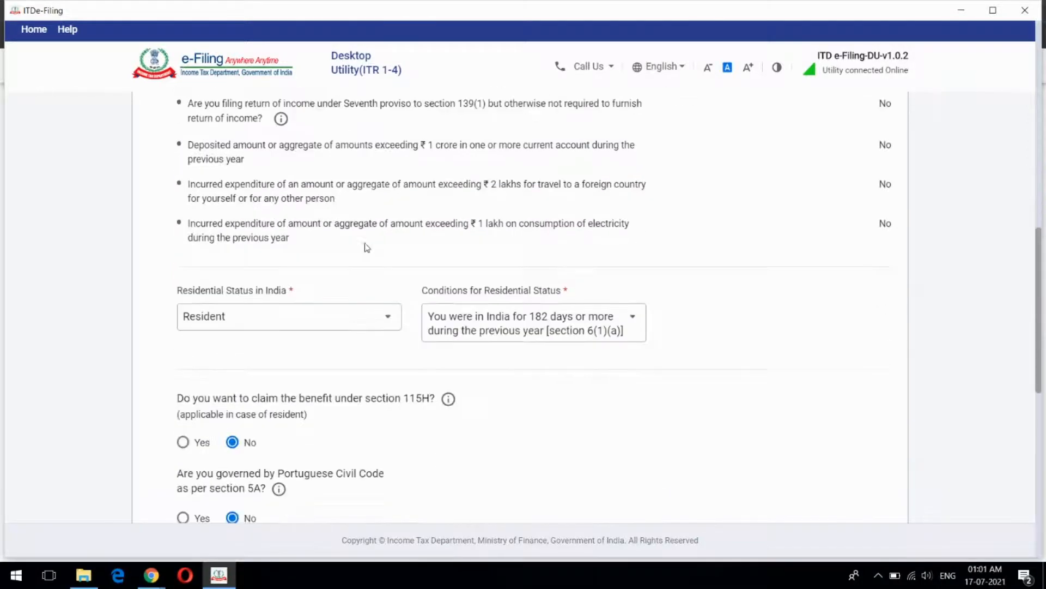
pyautogui.scroll(-1, 365, 248)
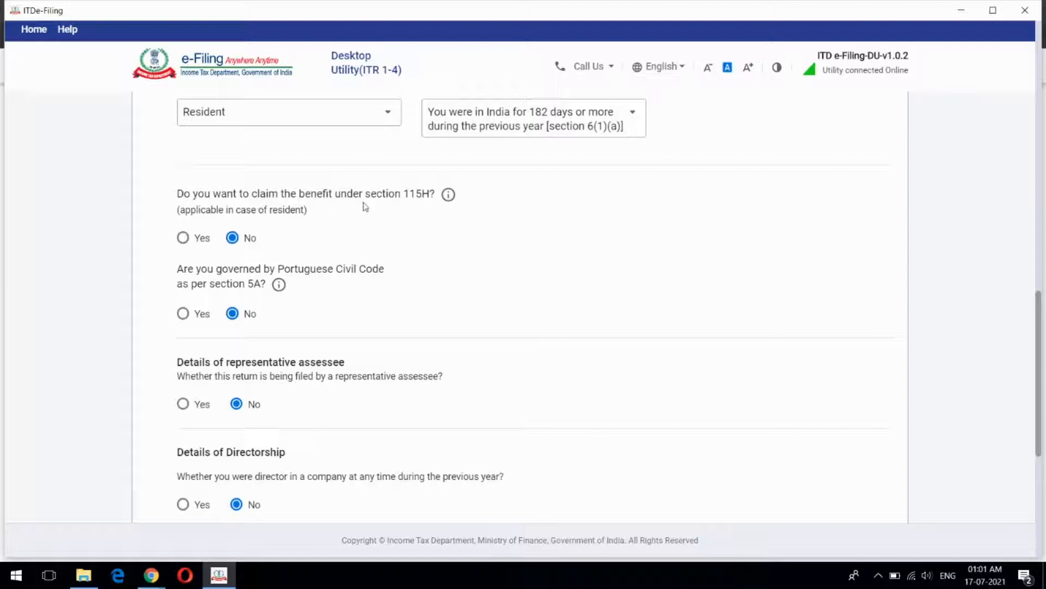
pyautogui.scroll(-1, 414, 221)
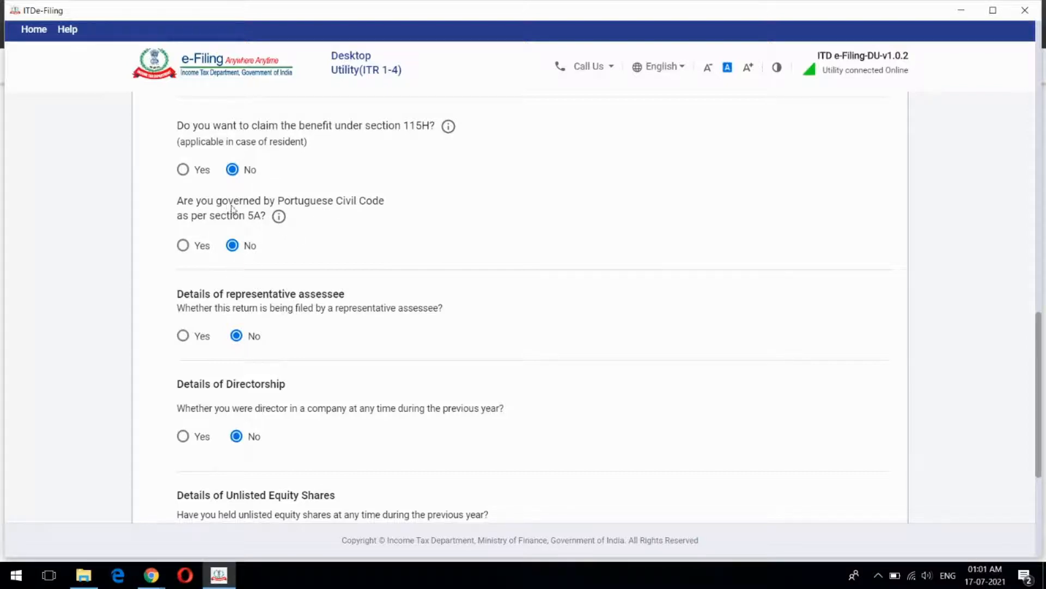
pyautogui.scroll(-3, 383, 236)
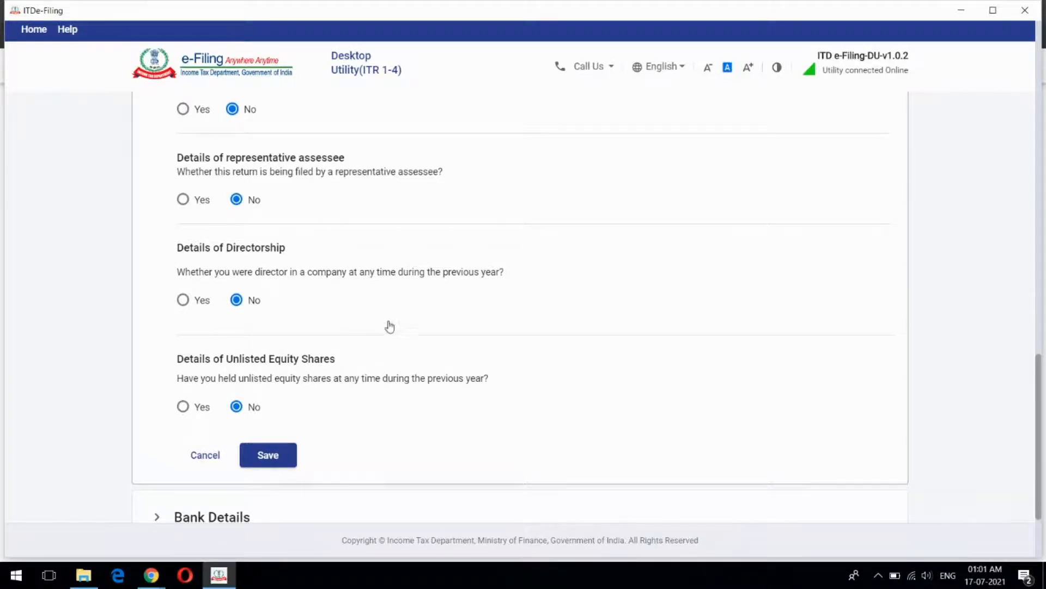
pyautogui.scroll(-2, 390, 326)
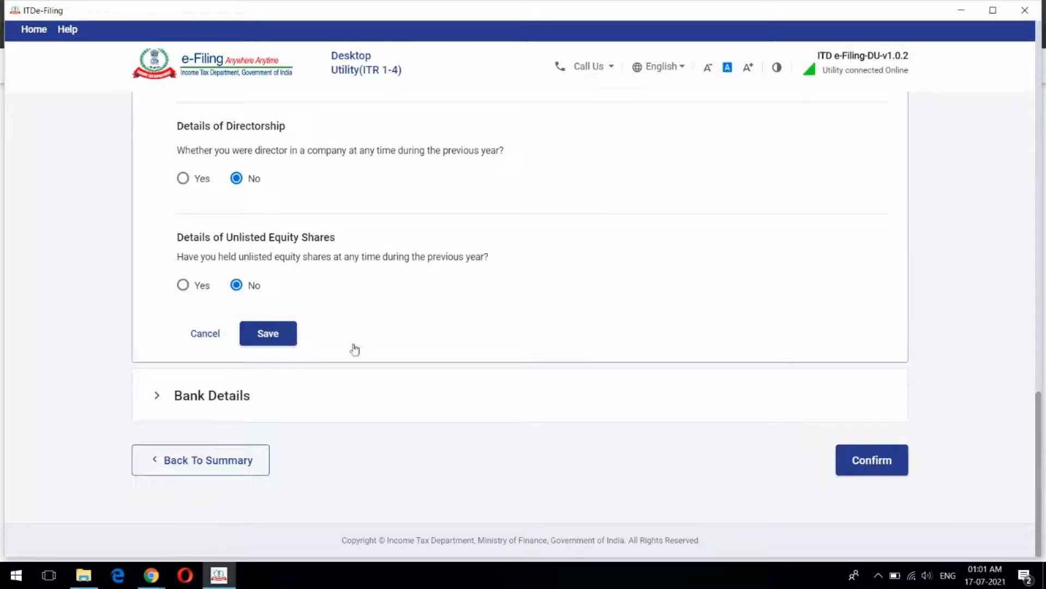
# Expand Bank Details, review the two refund accounts, and confirm Part A
pyautogui.click(222, 396)
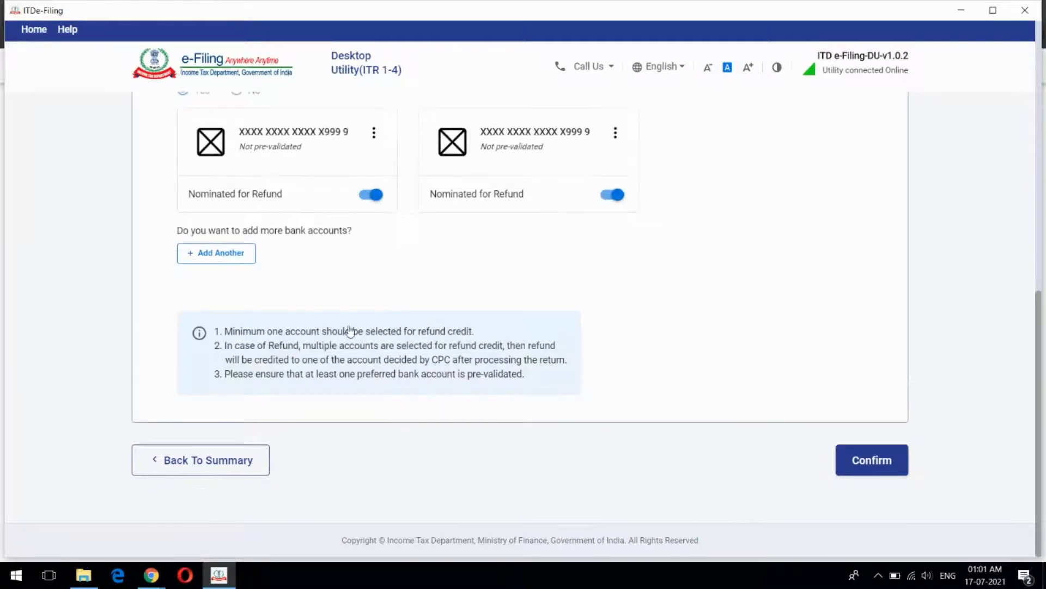
pyautogui.scroll(5, 463, 295)
pyautogui.scroll(-1, 464, 294)
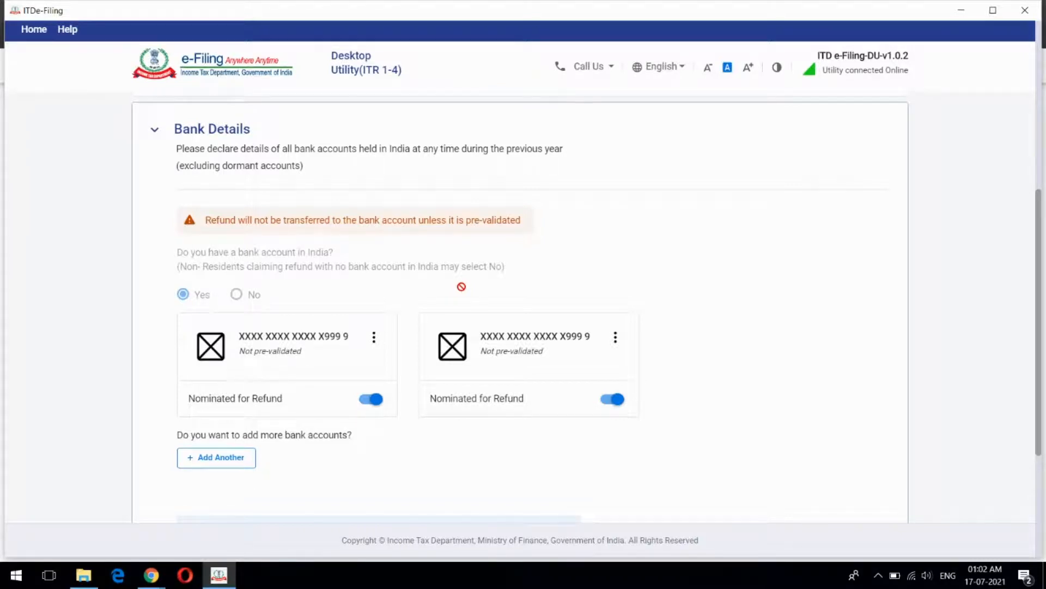
pyautogui.scroll(-1, 523, 264)
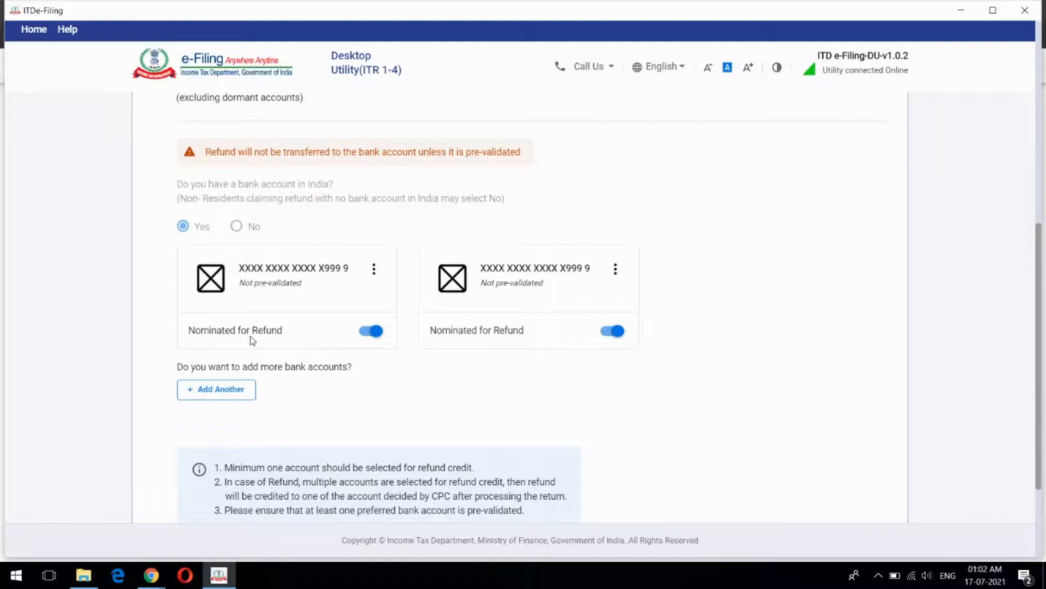
pyautogui.scroll(1, 252, 340)
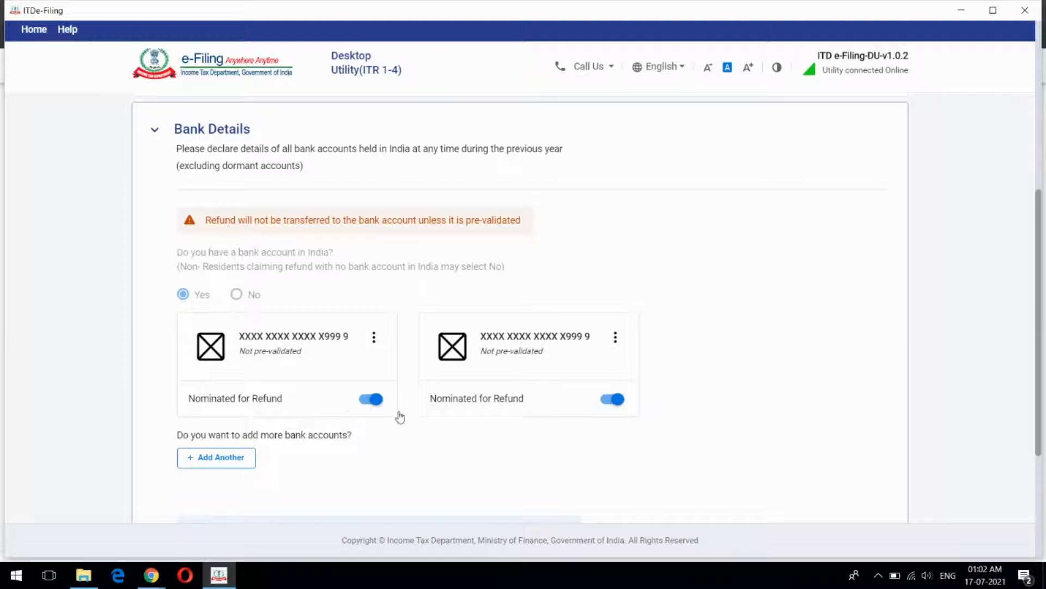
pyautogui.scroll(-1, 419, 352)
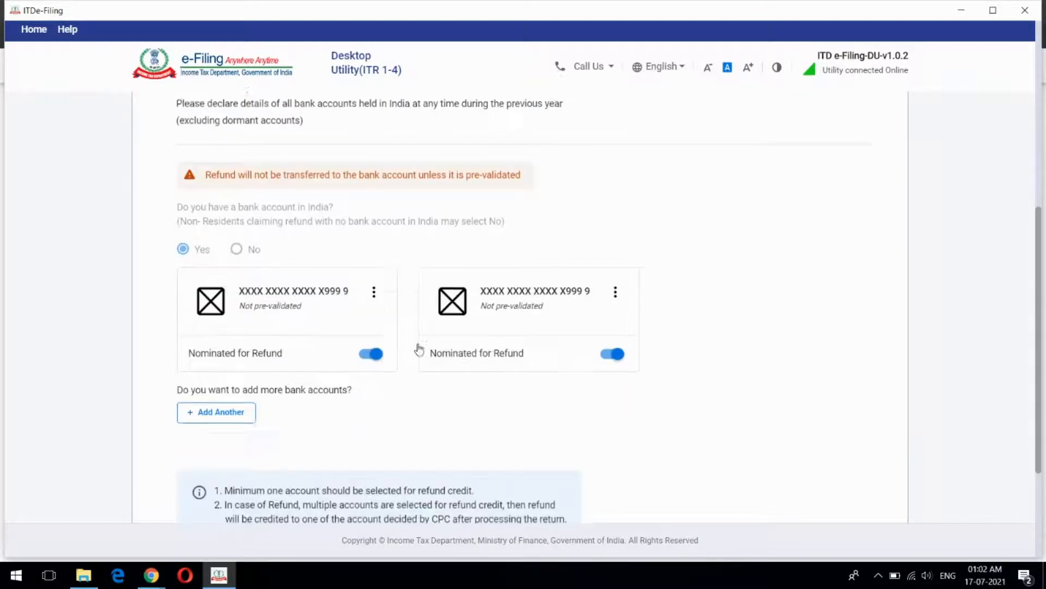
pyautogui.scroll(-3, 419, 352)
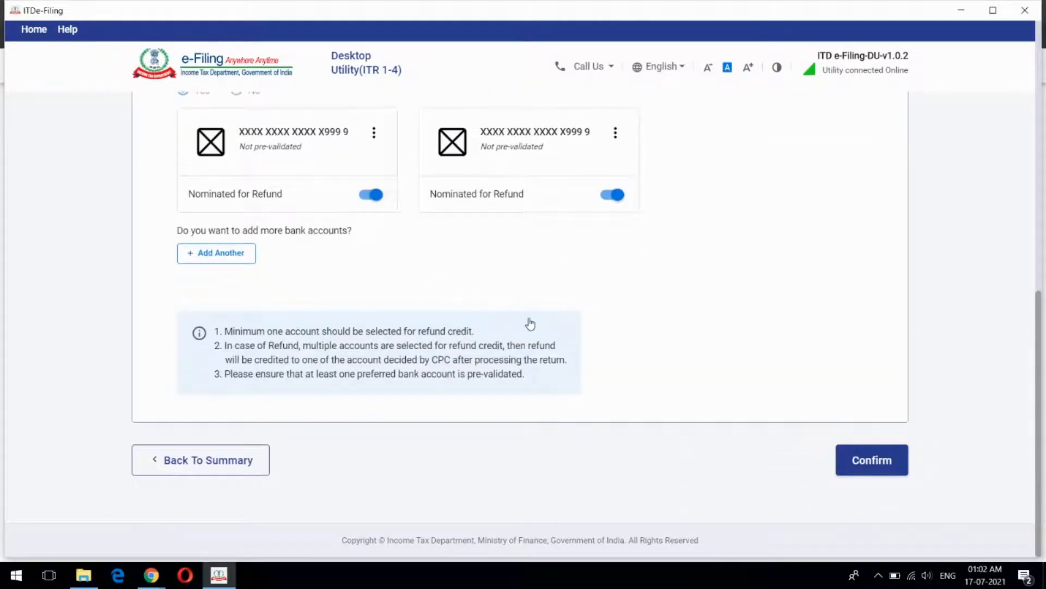
pyautogui.click(871, 460)
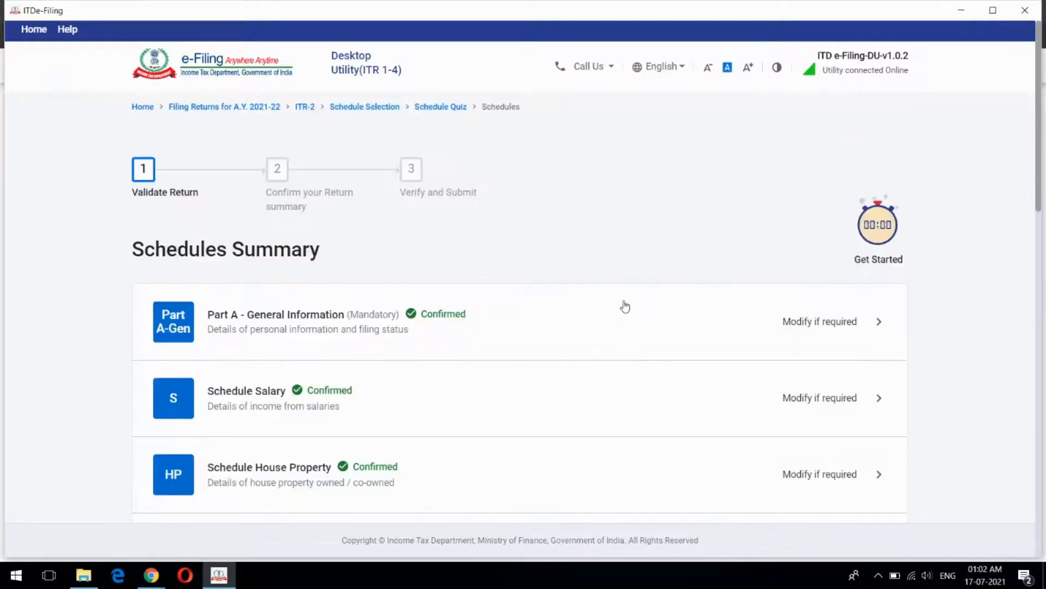
# Open Schedule Salary from the Schedules Summary to view Employer 1's ₹13,20,000 gross salary
pyautogui.scroll(-1, 625, 307)
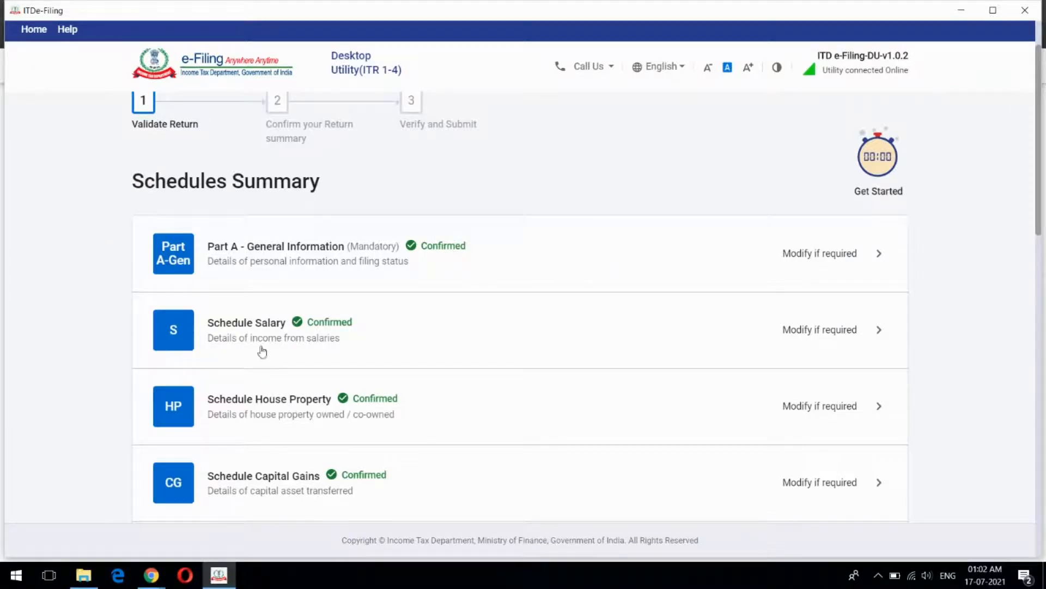
pyautogui.click(529, 332)
pyautogui.scroll(-3, 548, 261)
pyautogui.scroll(1, 559, 271)
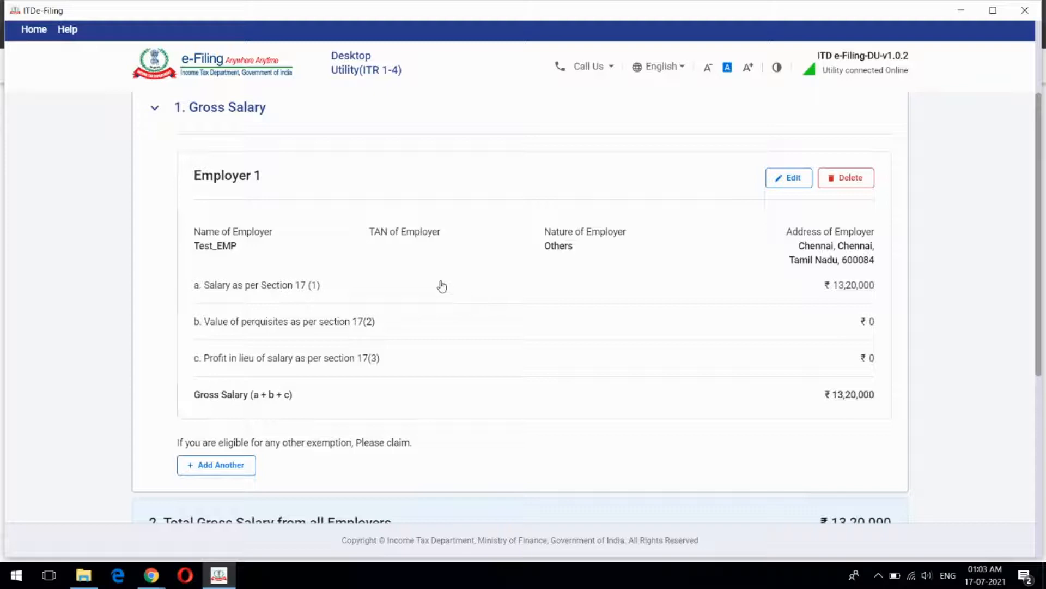
# Open Employer 1 for editing and review its name, address and ₹13,20,000 section 17(1) salary
pyautogui.click(789, 180)
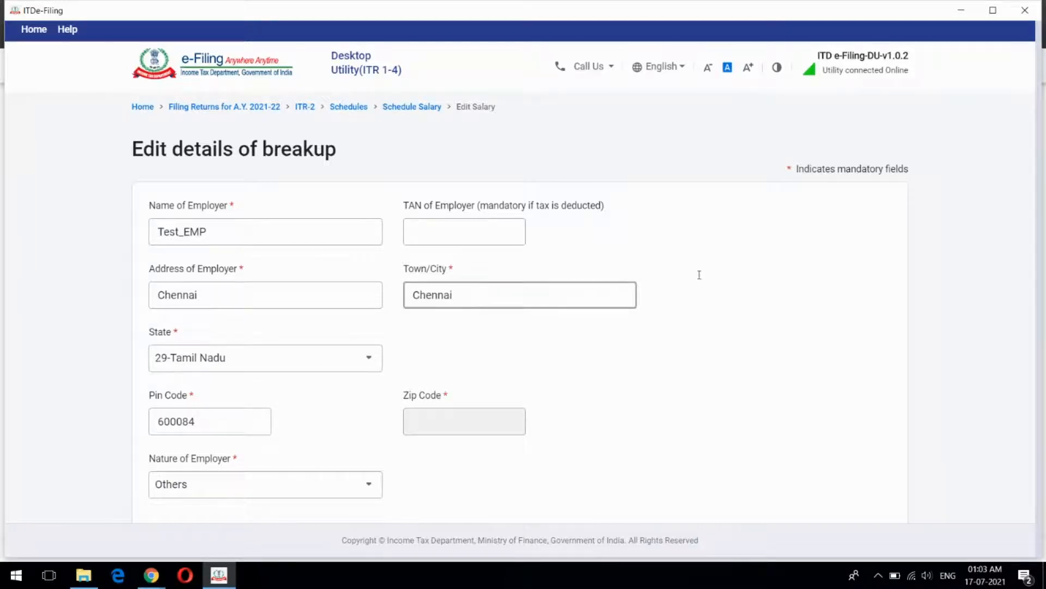
pyautogui.click(189, 241)
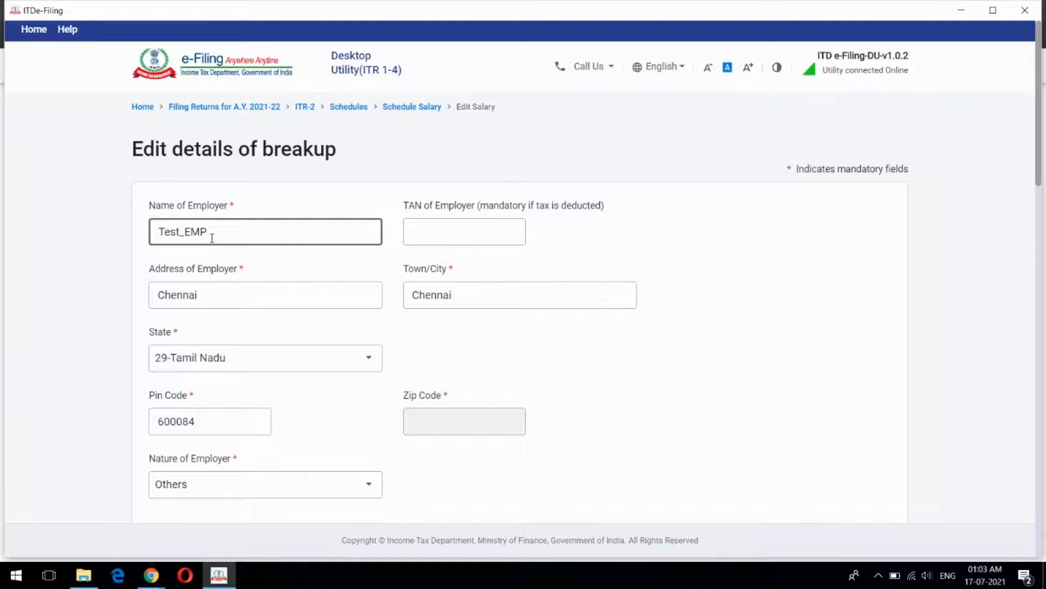
pyautogui.scroll(-5, 614, 327)
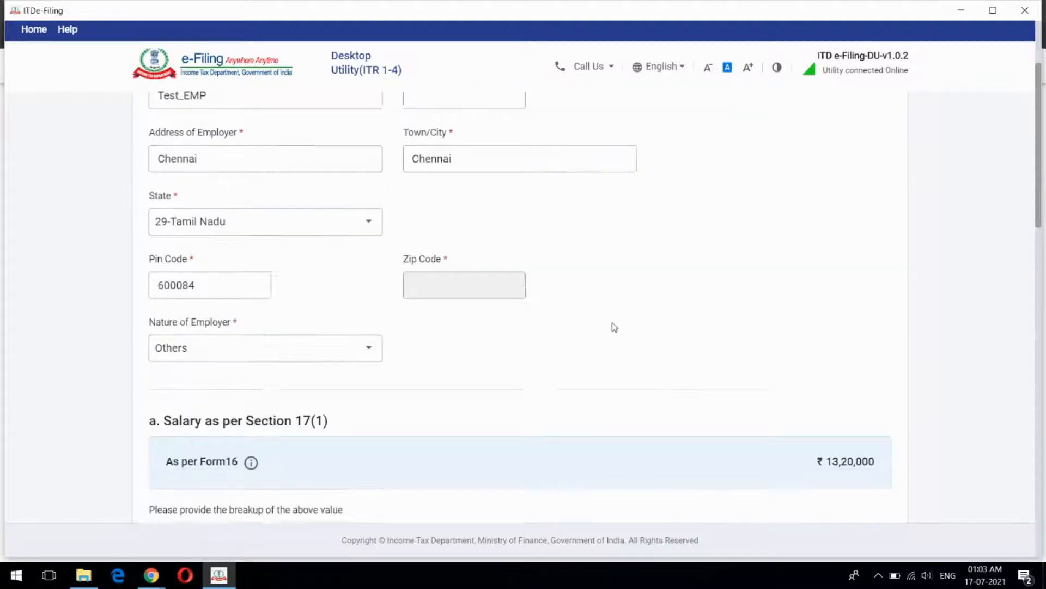
pyautogui.scroll(5, 613, 322)
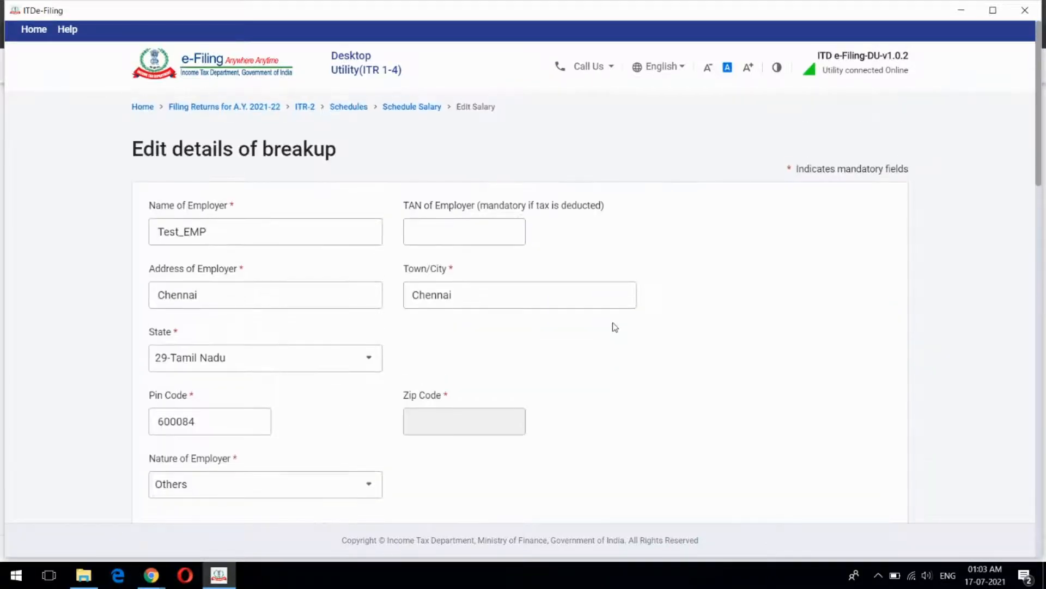
pyautogui.click(187, 295)
pyautogui.scroll(-3, 344, 240)
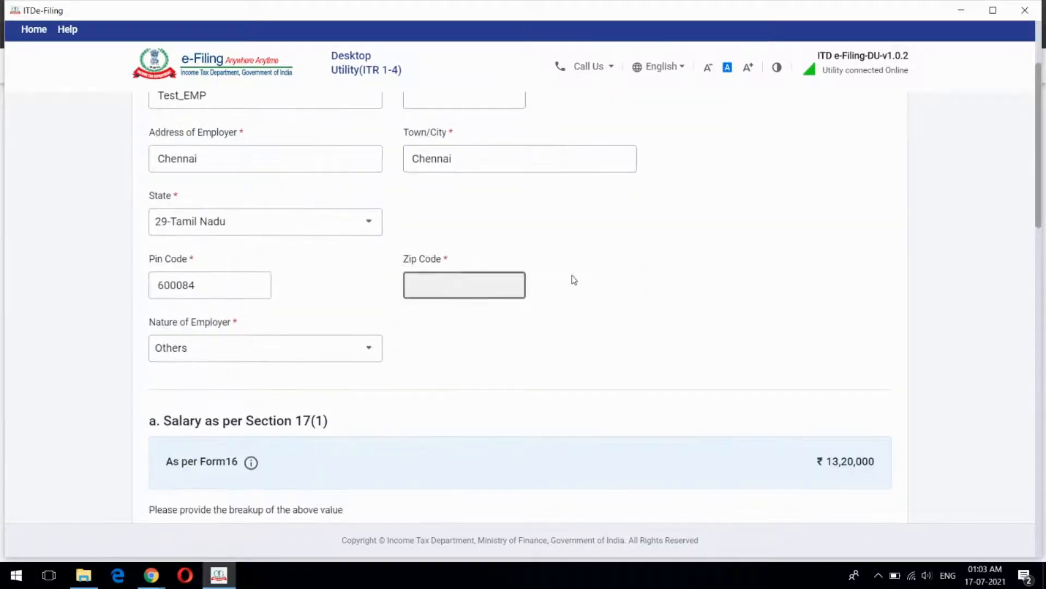
pyautogui.scroll(-6, 574, 281)
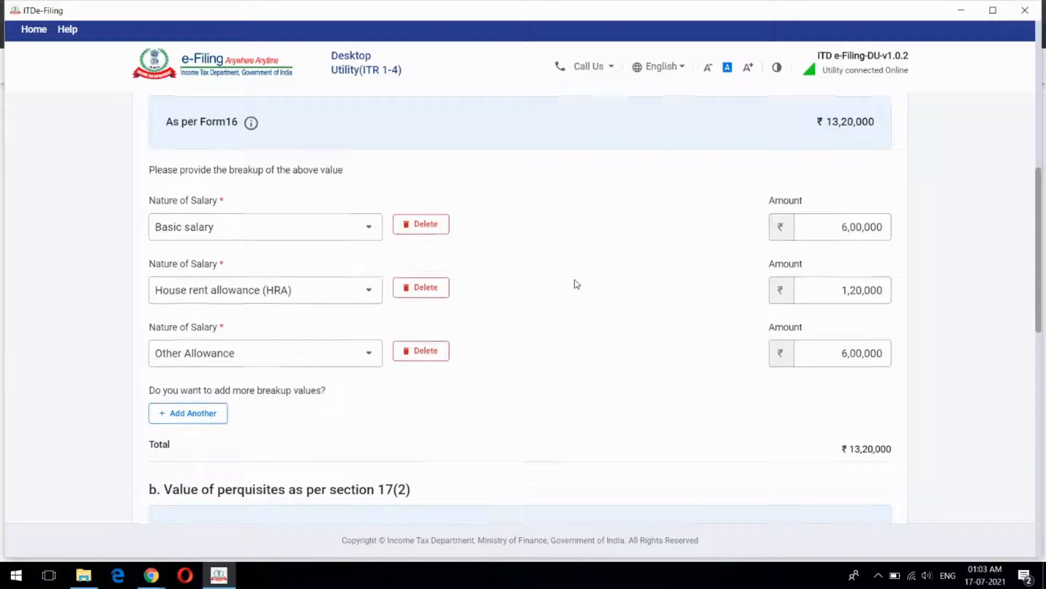
pyautogui.scroll(3, 346, 238)
pyautogui.scroll(-1, 568, 242)
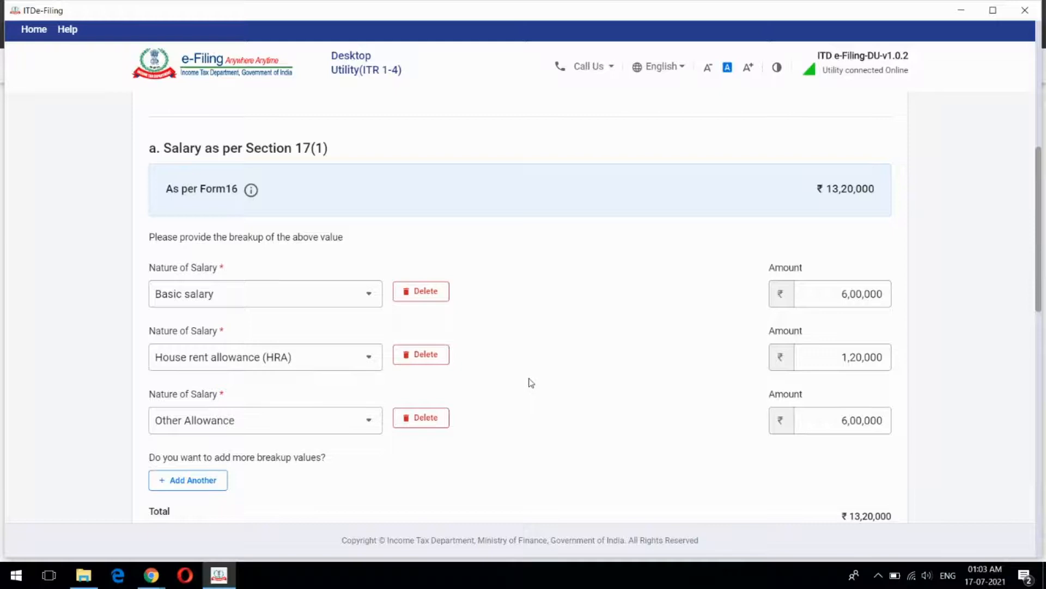
pyautogui.scroll(-3, 536, 329)
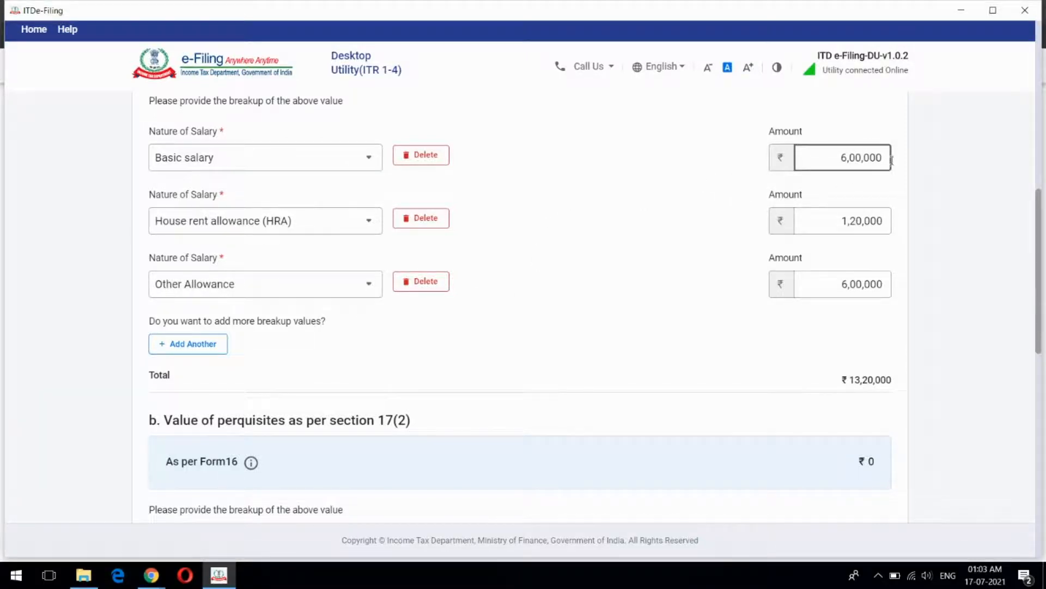
pyautogui.scroll(-1, 677, 231)
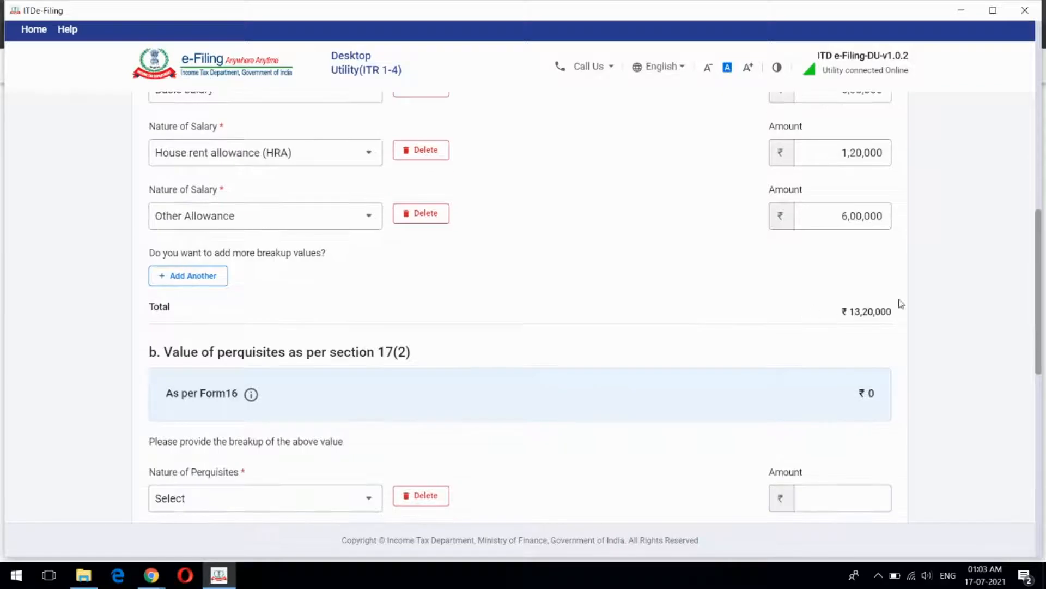
pyautogui.scroll(-2, 724, 292)
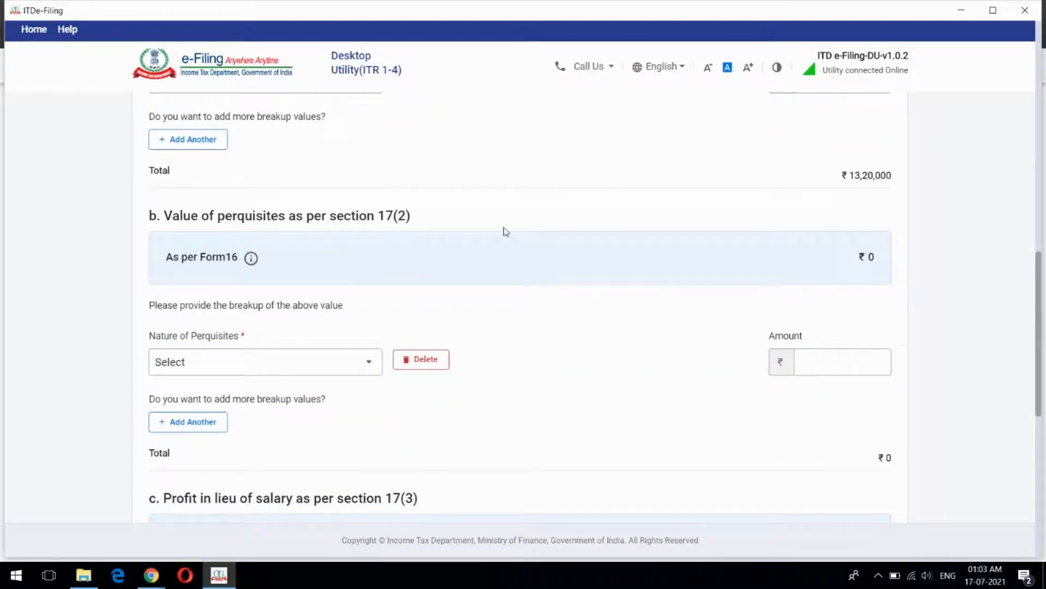
pyautogui.scroll(-1, 504, 228)
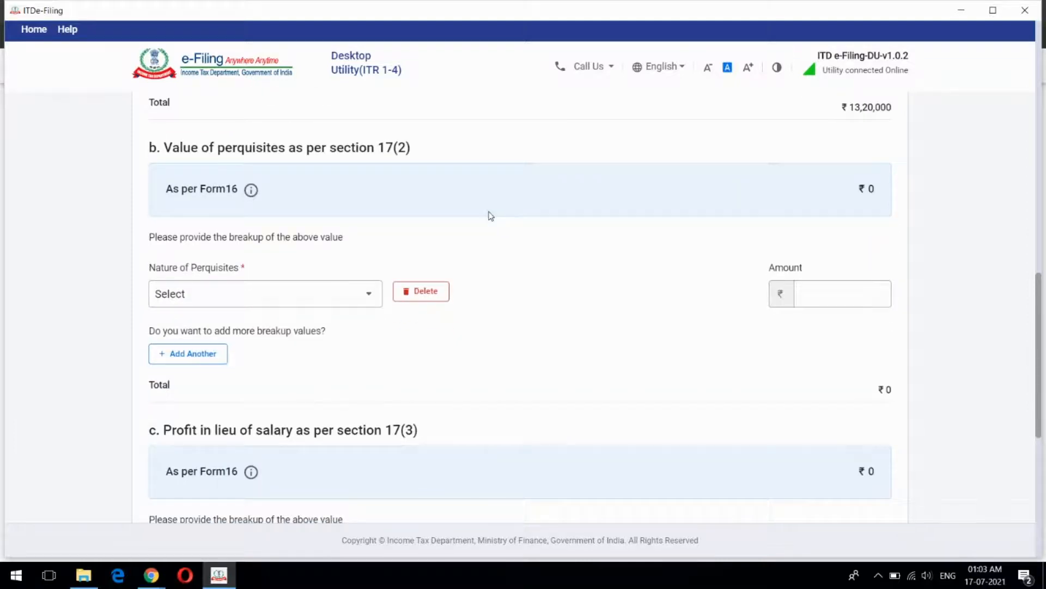
# Leave the perquisite type unselected, keeping perquisites at ₹0
pyautogui.click(368, 294)
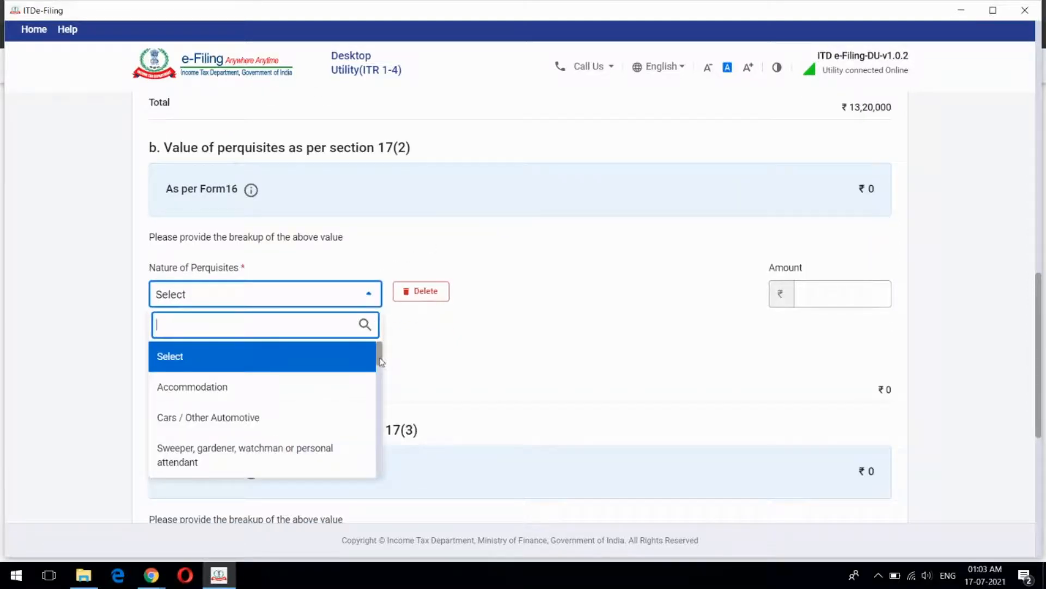
pyautogui.moveTo(381, 361)
pyautogui.mouseDown()
pyautogui.moveTo(381, 403)
pyautogui.moveTo(383, 348)
pyautogui.mouseUp()
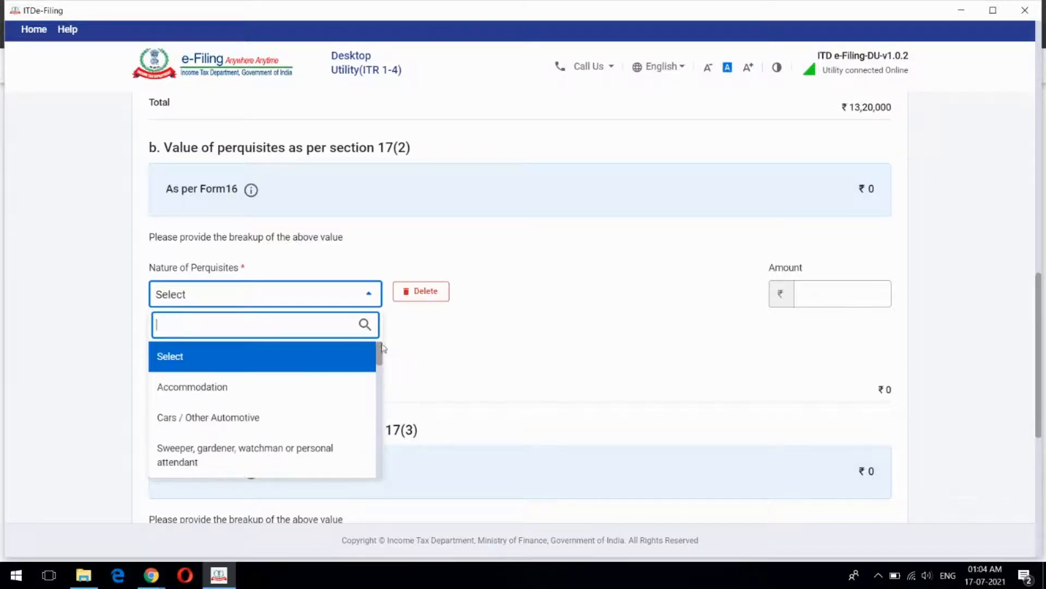
pyautogui.click(525, 302)
pyautogui.scroll(-4, 612, 254)
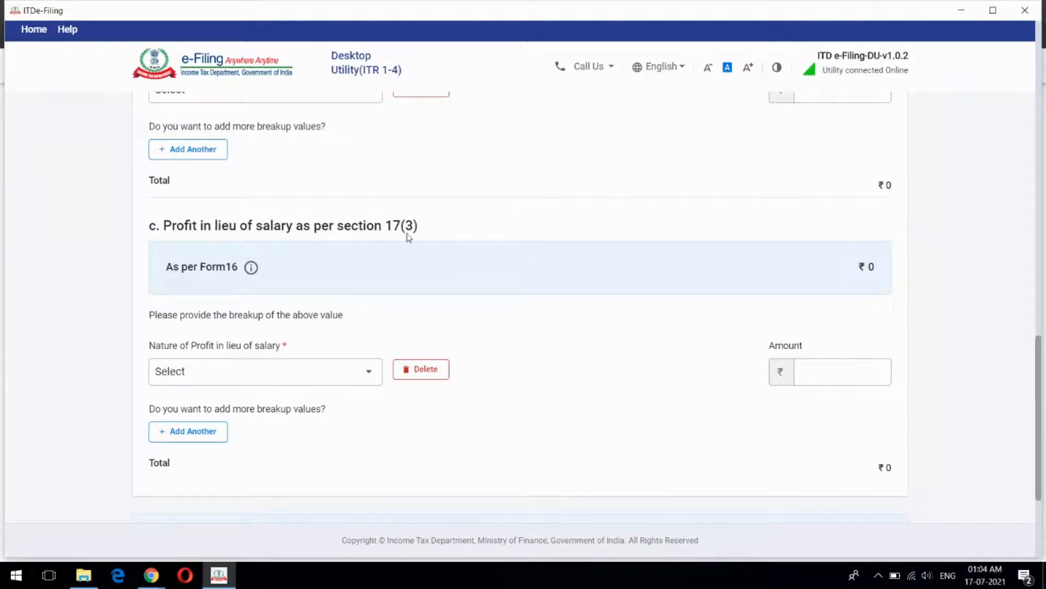
pyautogui.scroll(-3, 522, 243)
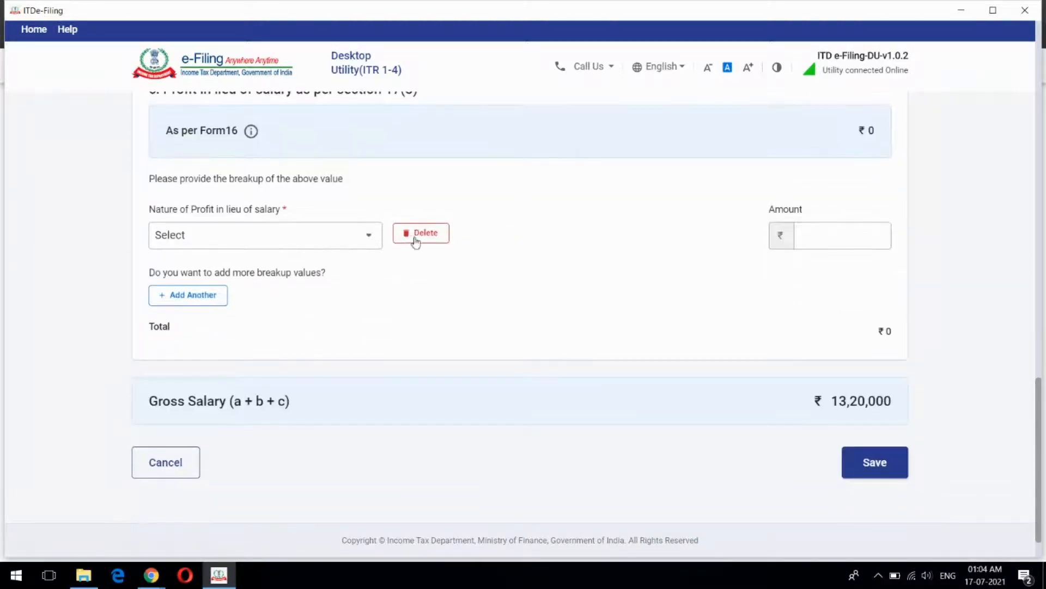
# Leave profit in lieu of salary empty at ₹0 and save the unchanged salary breakup
pyautogui.click(366, 236)
pyautogui.scroll(-3, 381, 275)
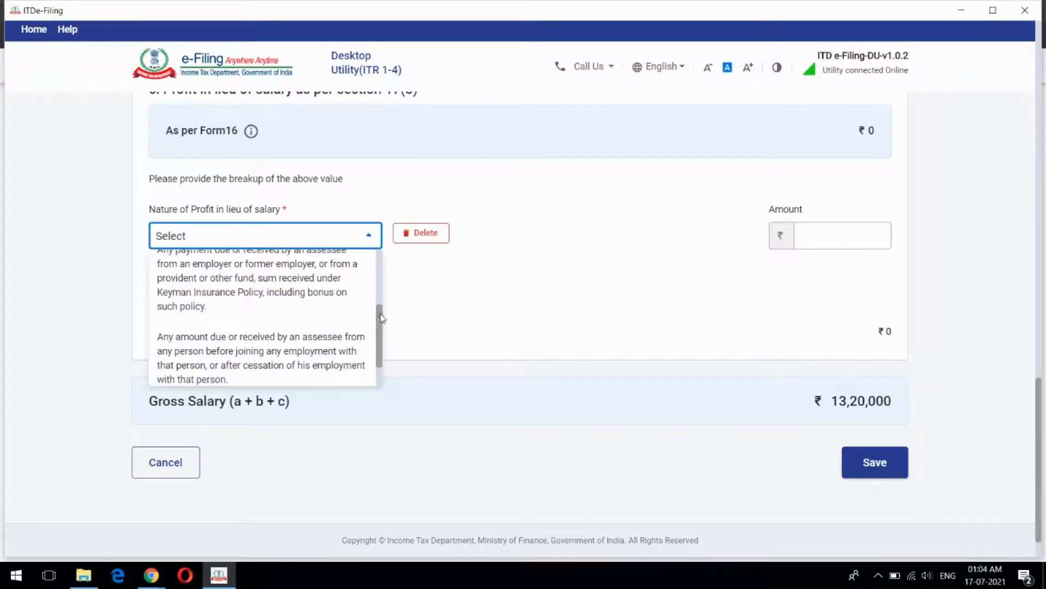
pyautogui.scroll(3, 381, 318)
pyautogui.click(600, 260)
pyautogui.click(841, 237)
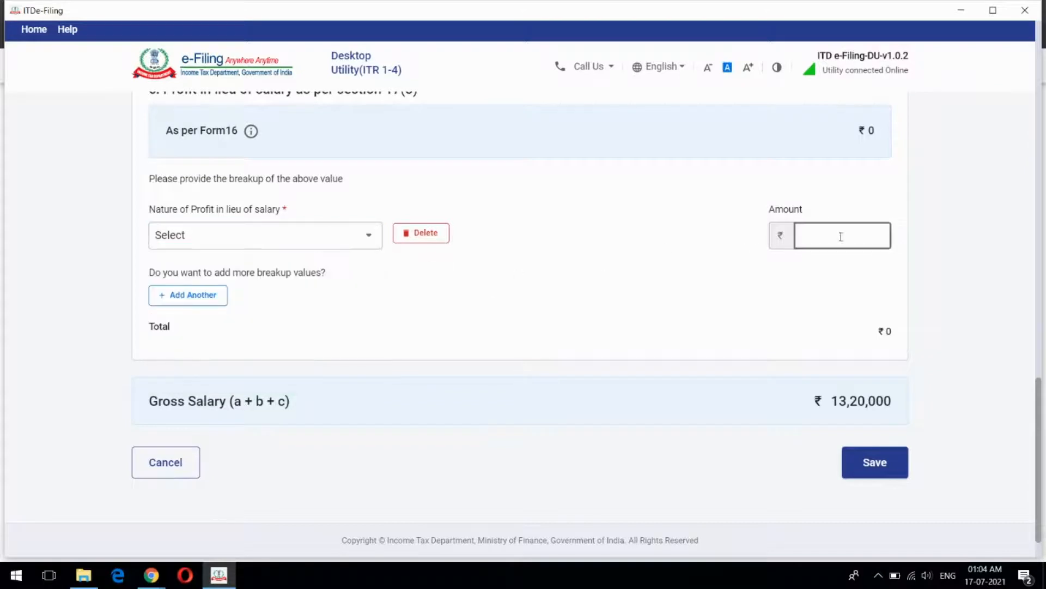
pyautogui.click(612, 285)
pyautogui.scroll(-1, 614, 287)
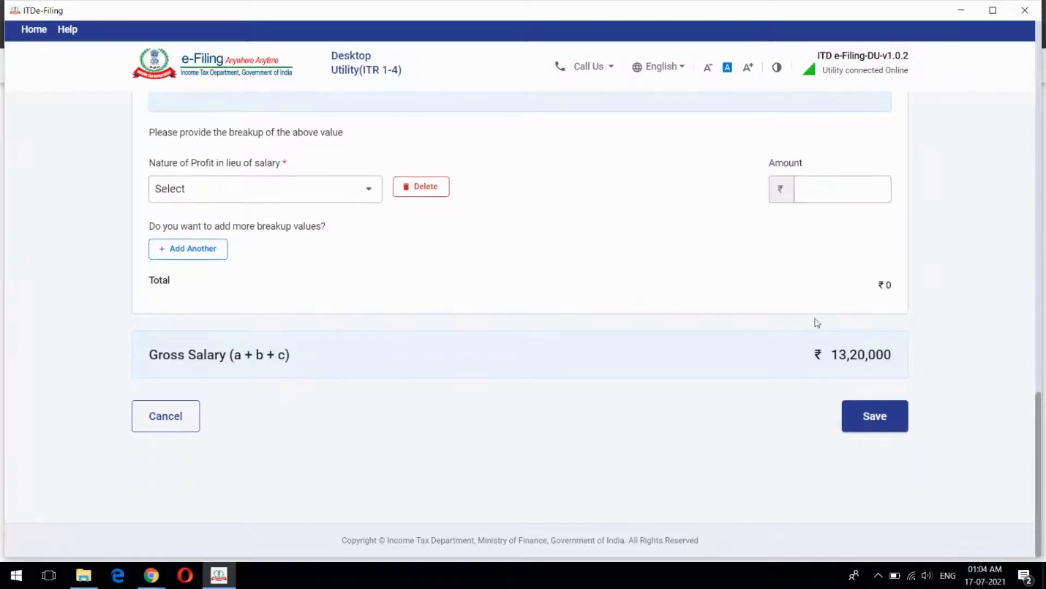
pyautogui.click(880, 422)
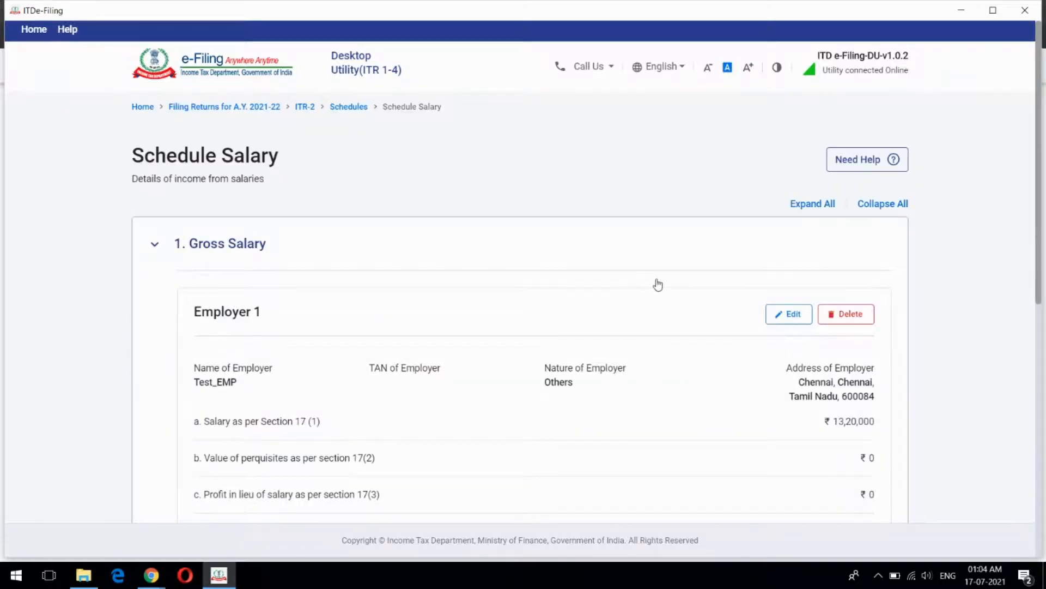
# Expand allowances exempt u/s 10 and open the Sec 10(13A) HRA ₹60,000 entry for editing
pyautogui.scroll(-3, 659, 285)
pyautogui.scroll(-2, 659, 286)
pyautogui.scroll(3, 666, 303)
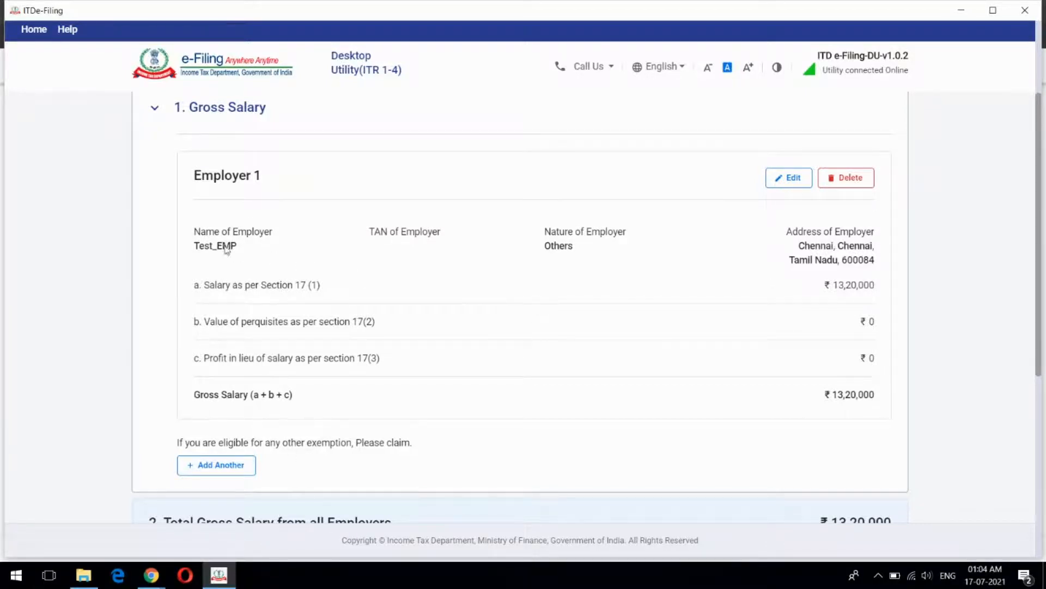
pyautogui.scroll(-5, 534, 298)
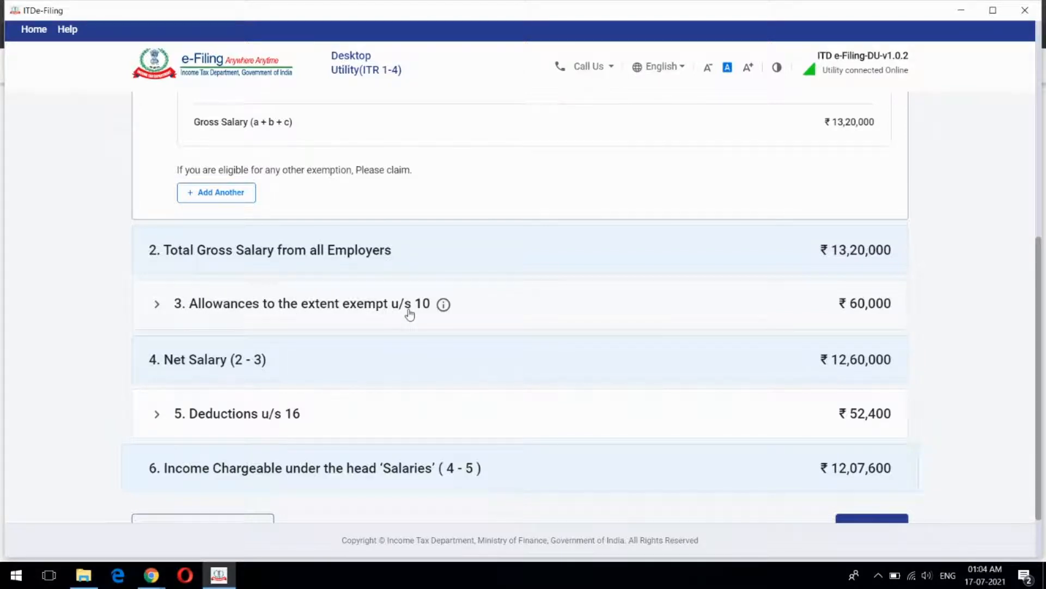
pyautogui.click(528, 304)
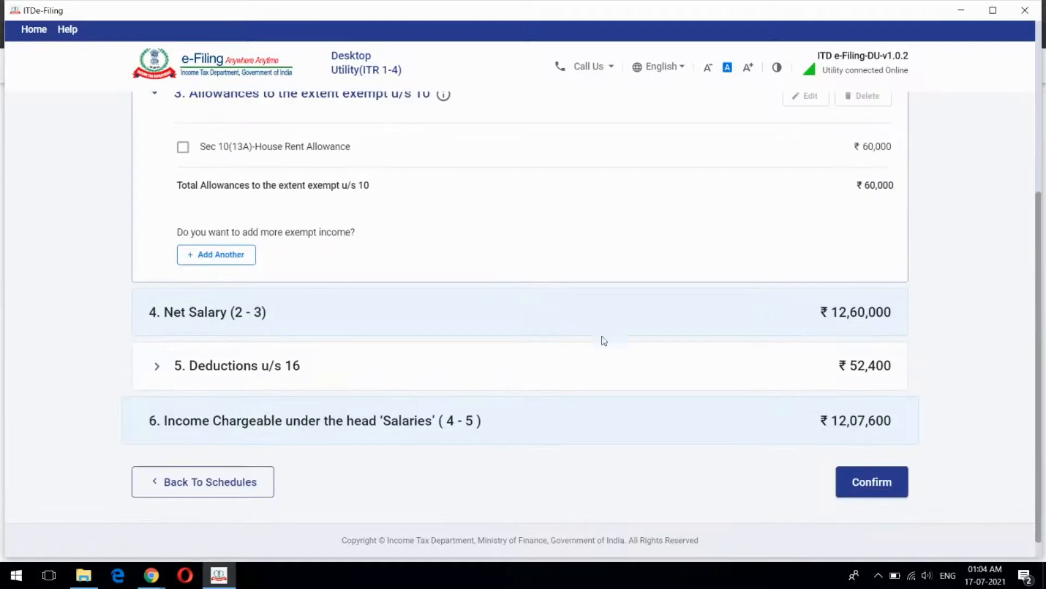
pyautogui.scroll(3, 603, 341)
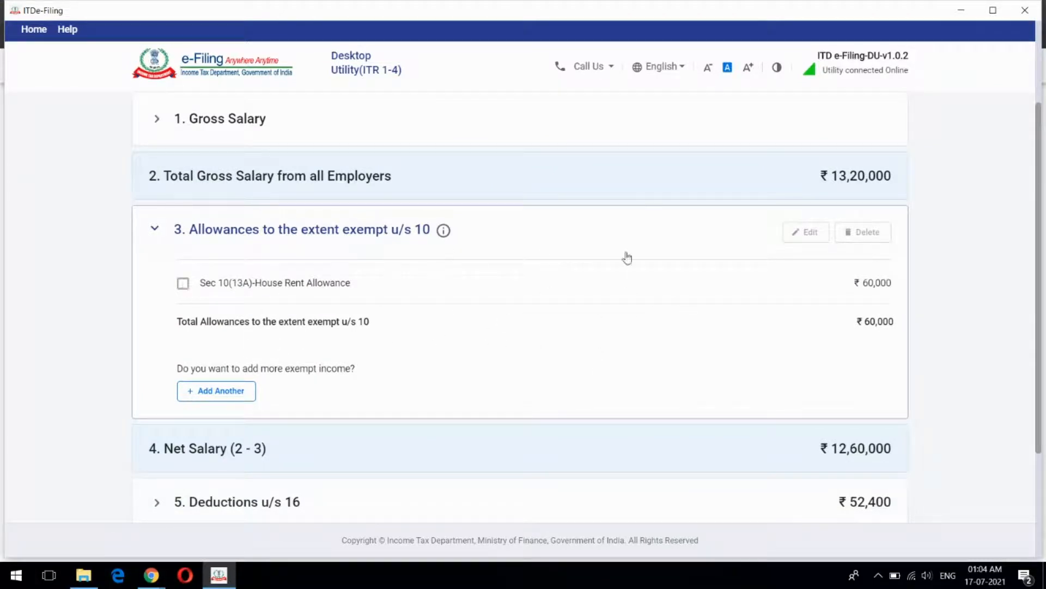
pyautogui.click(809, 233)
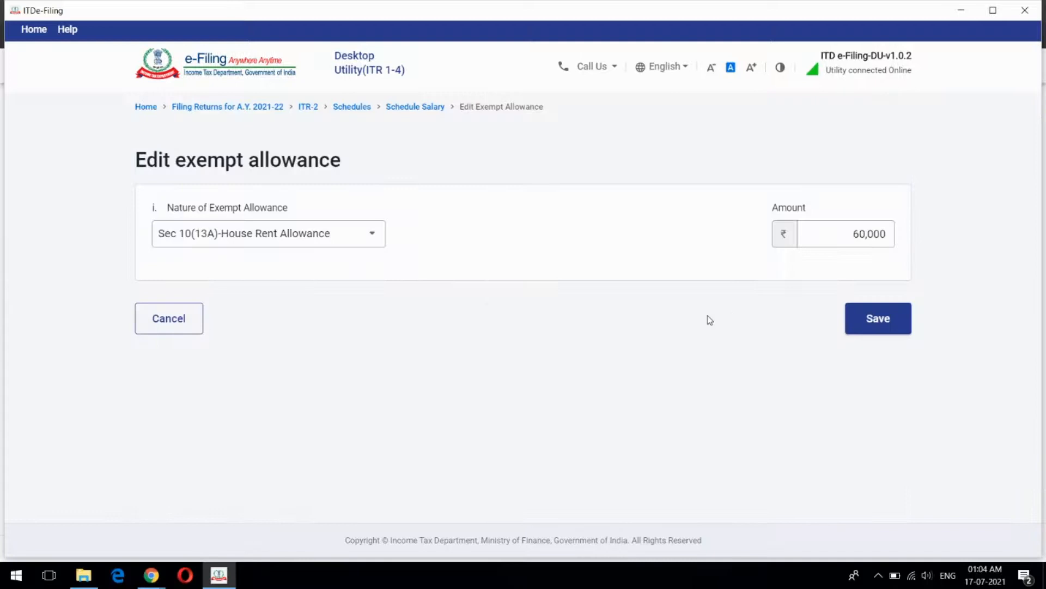
# Keep House Rent Allowance at ₹60,000 and cancel without changes, back to Schedule Salary
pyautogui.click(370, 234)
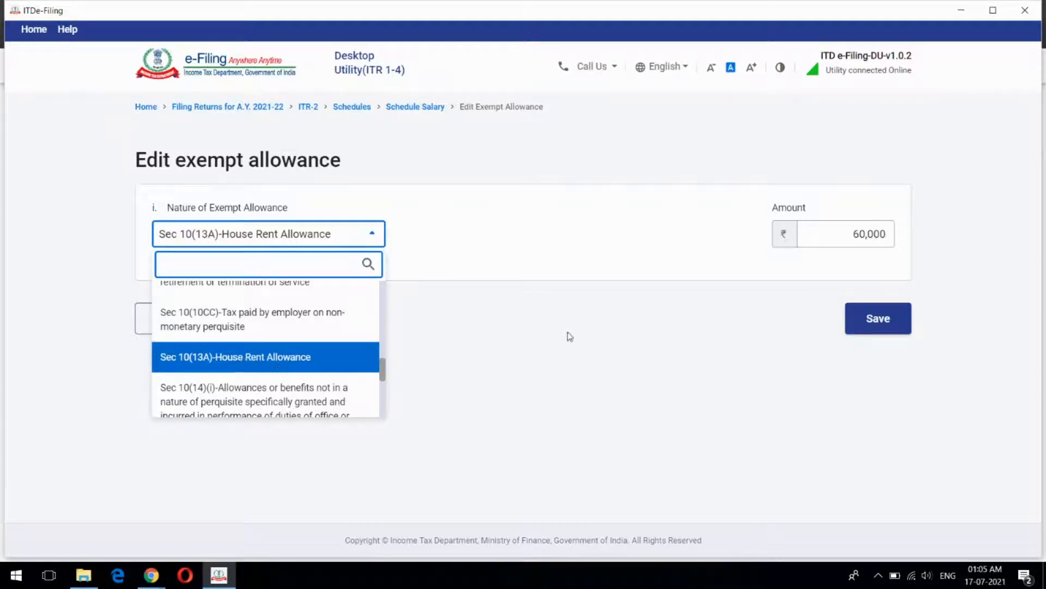
pyautogui.click(446, 292)
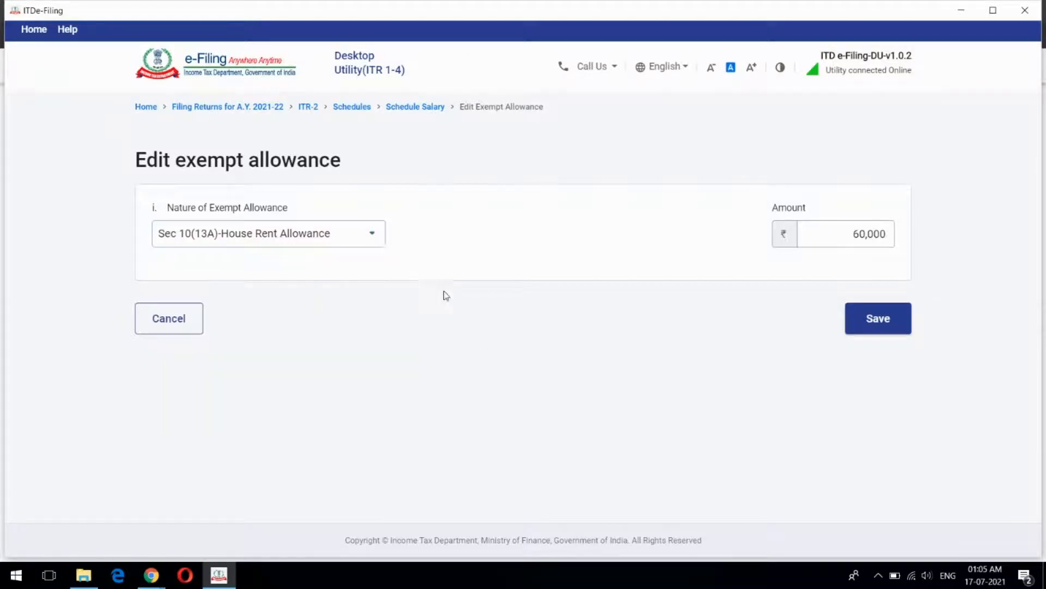
pyautogui.click(854, 245)
pyautogui.click(182, 323)
# Expand Deductions u/s 16 to review the ₹50,000 standard deduction and ₹2,400 professional tax
pyautogui.scroll(-9, 623, 317)
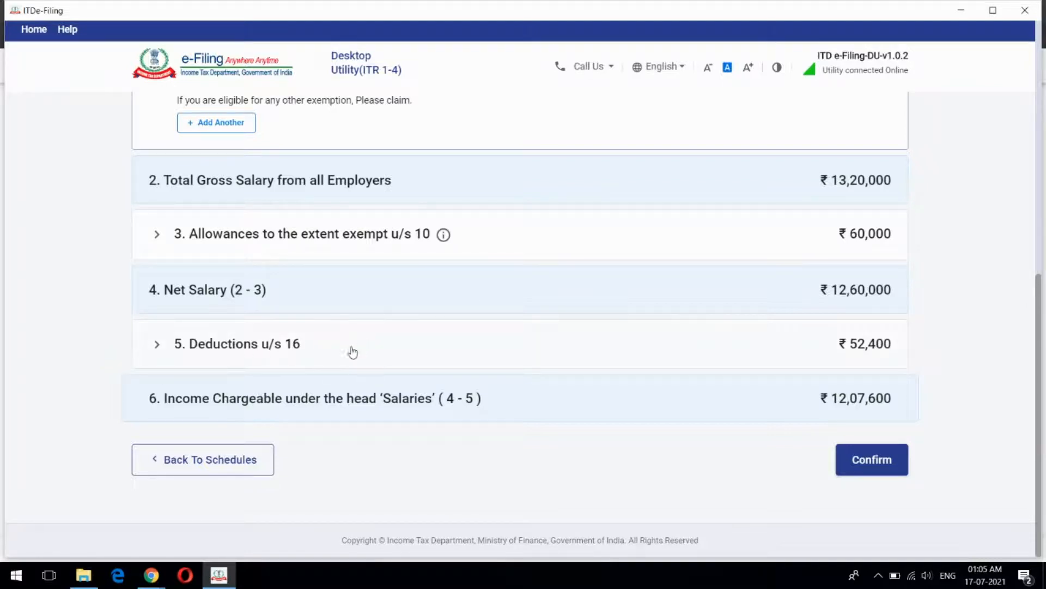
pyautogui.click(306, 351)
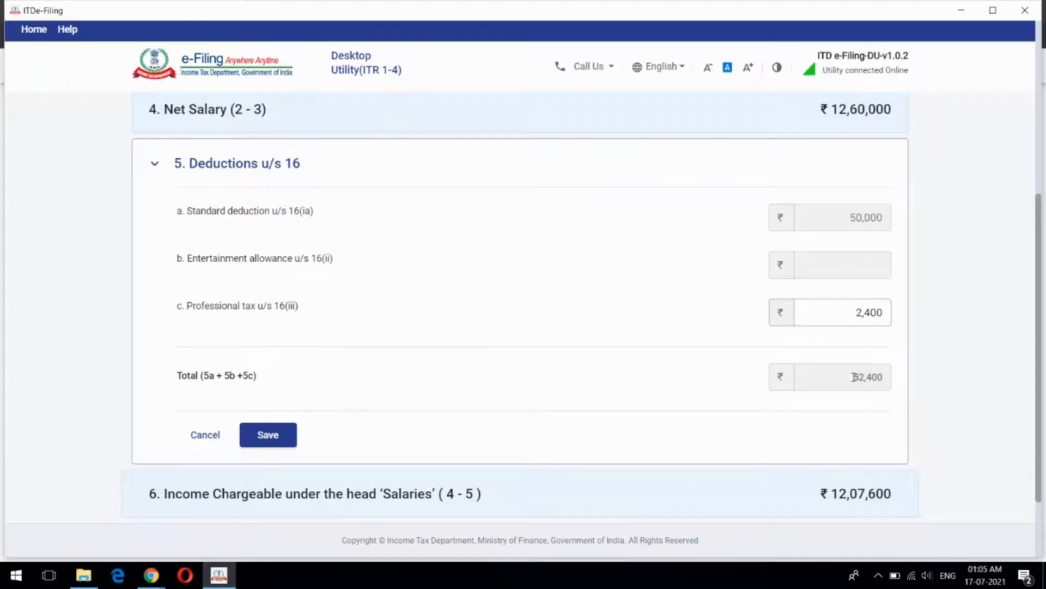
pyautogui.scroll(-2, 641, 293)
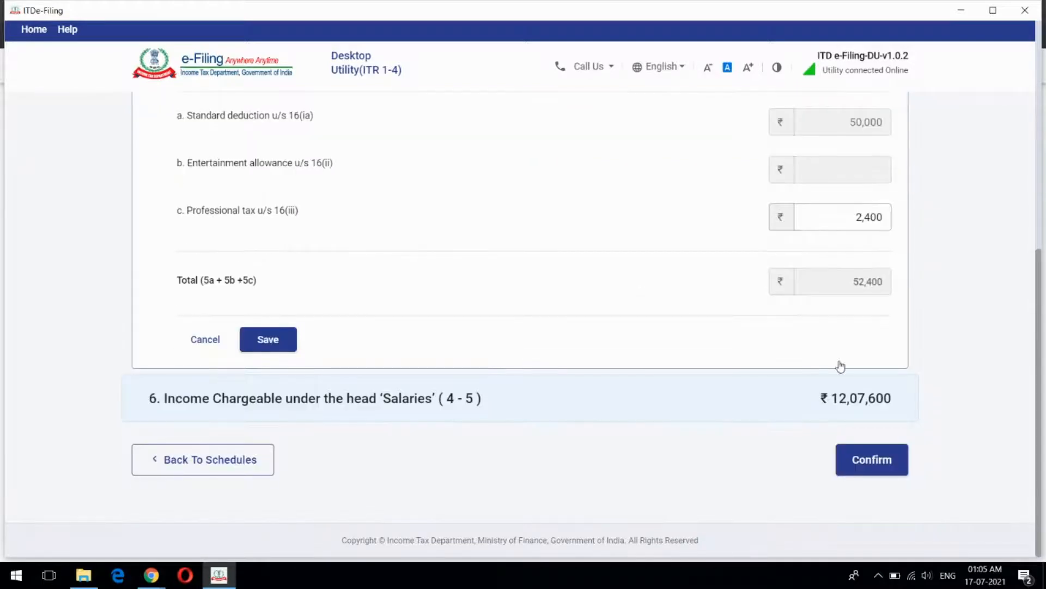
pyautogui.scroll(4, 855, 308)
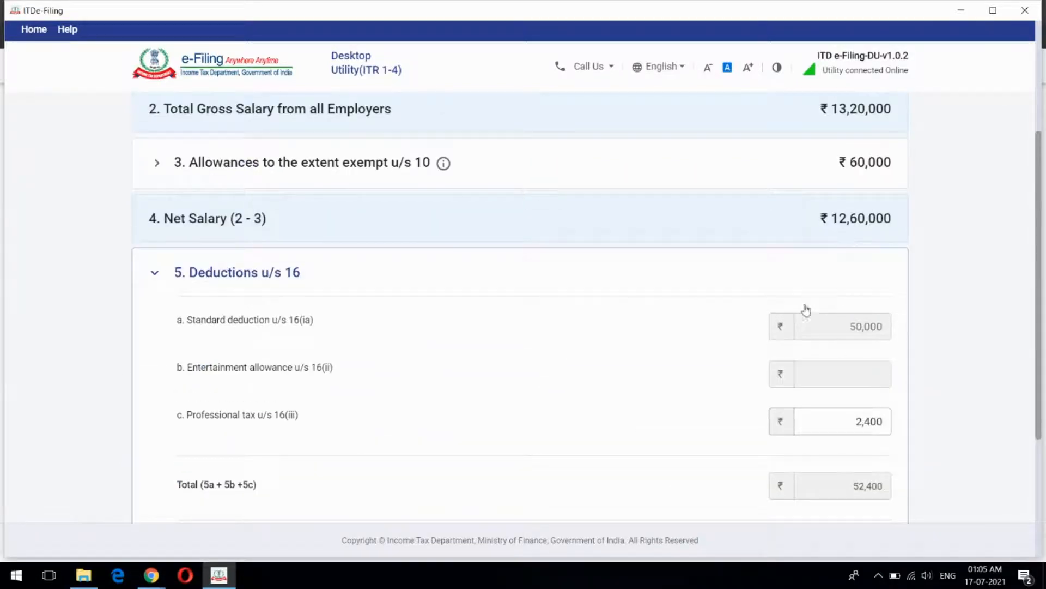
pyautogui.scroll(-4, 806, 306)
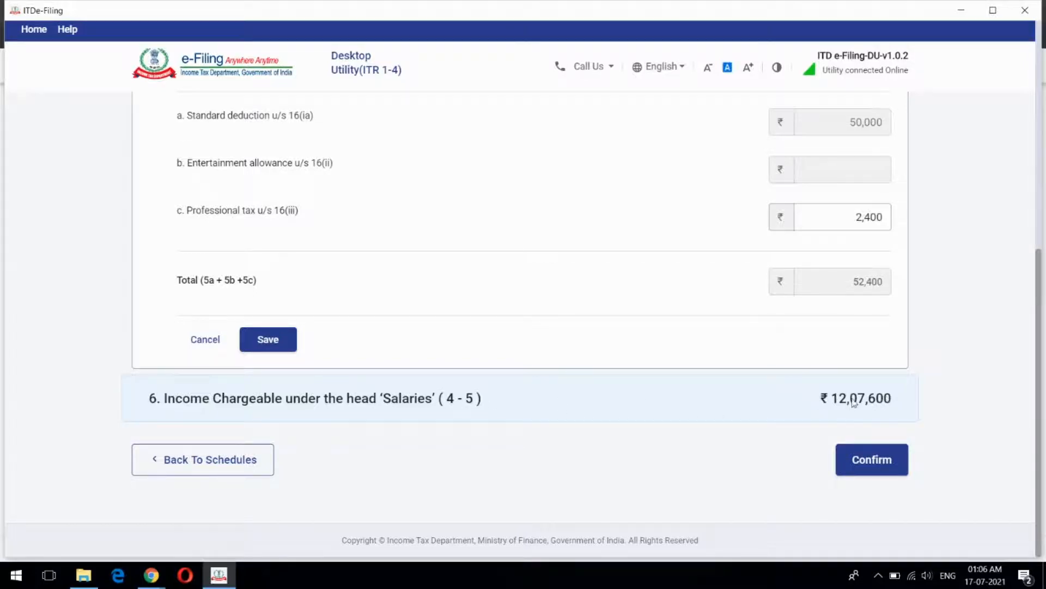
# Go back to the Schedules Summary and open House Property 1, self-occupied with ₹40,000 interest
pyautogui.click(246, 468)
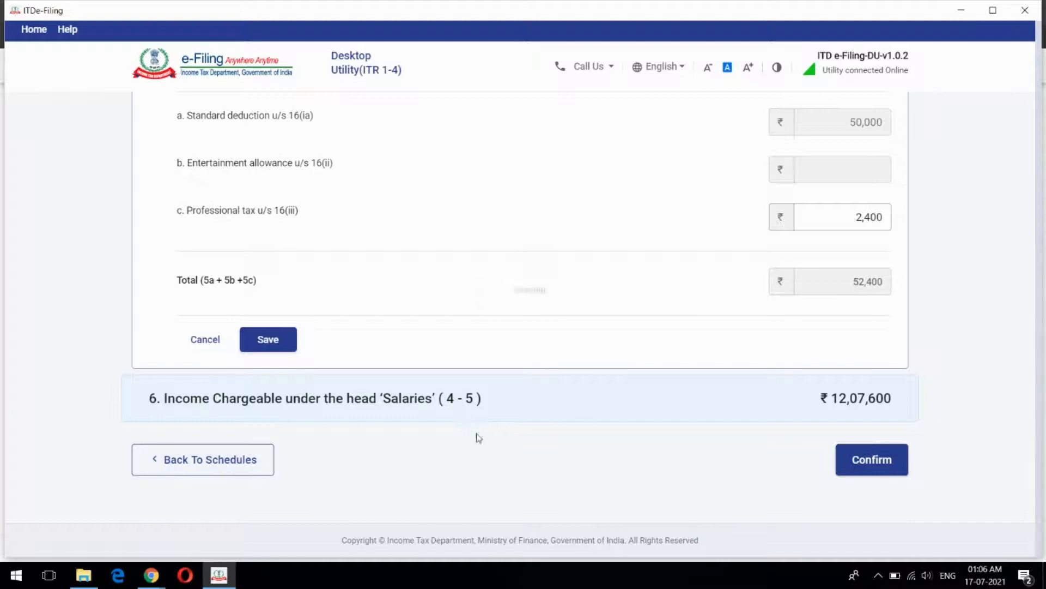
pyautogui.scroll(-3, 570, 306)
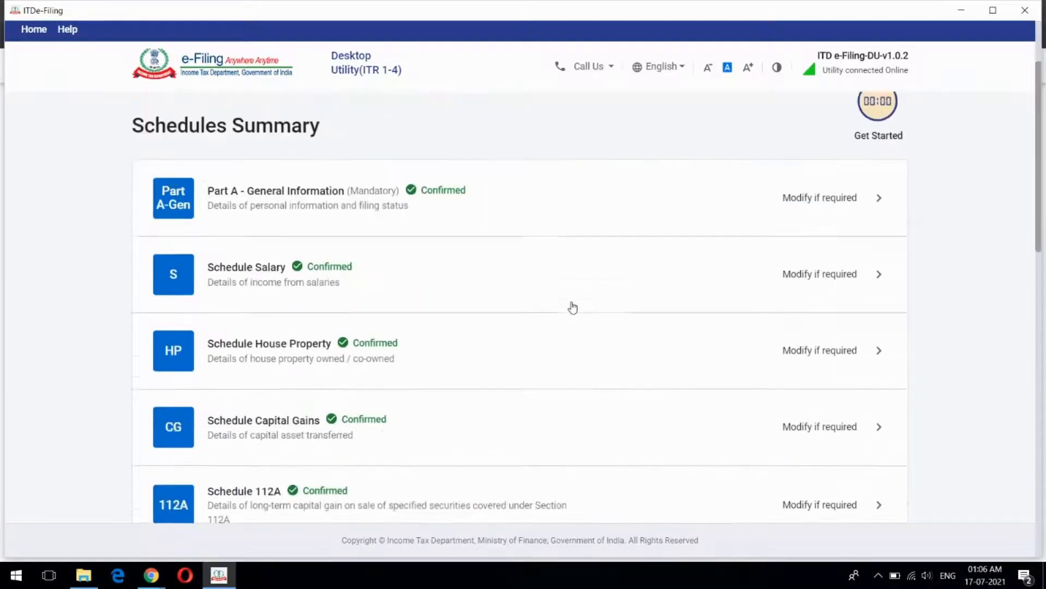
pyautogui.scroll(-2, 581, 285)
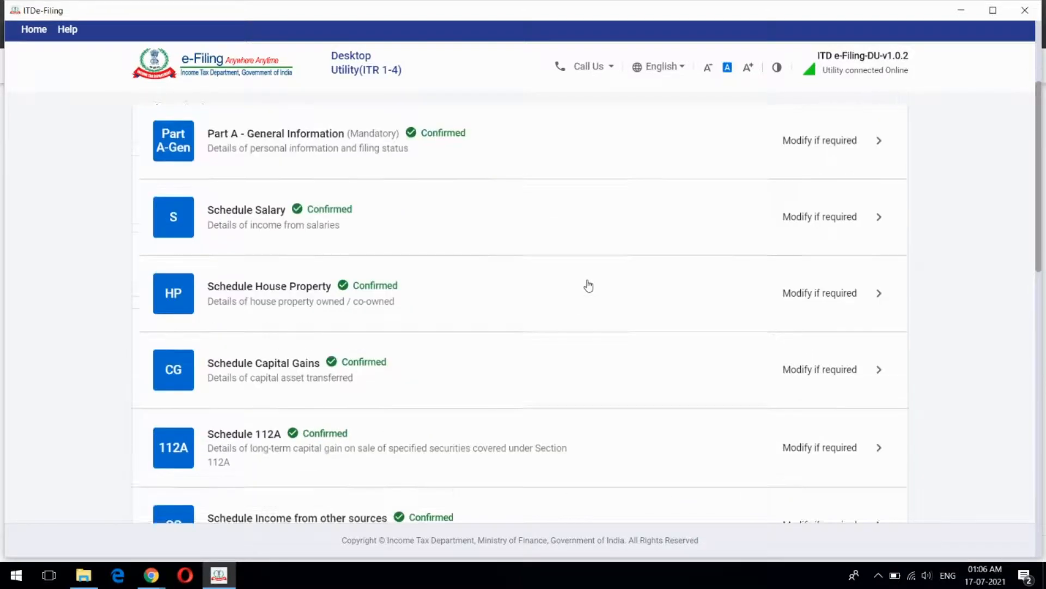
pyautogui.click(528, 271)
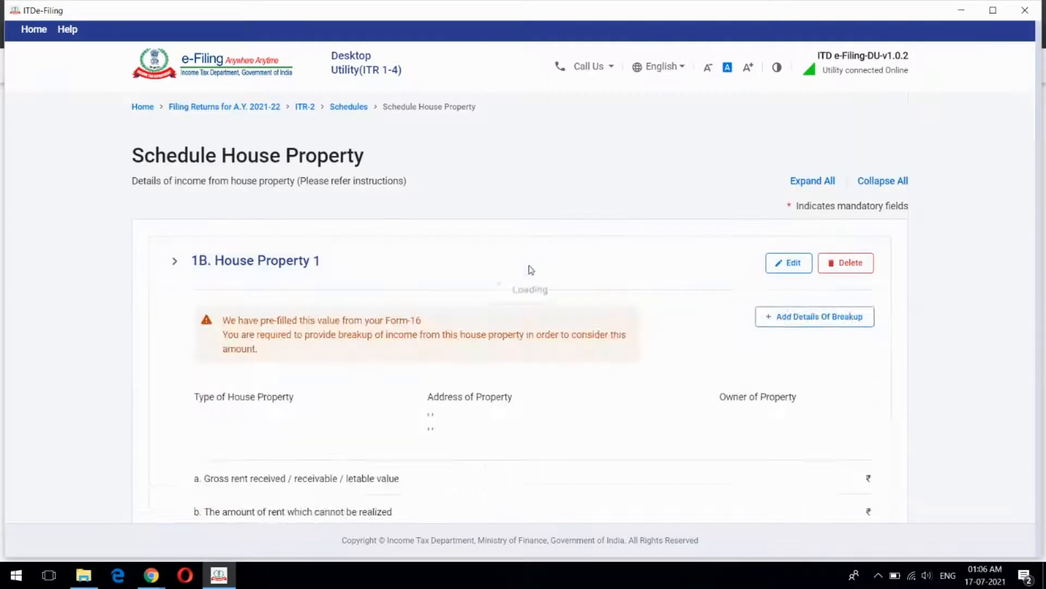
pyautogui.scroll(-1, 598, 301)
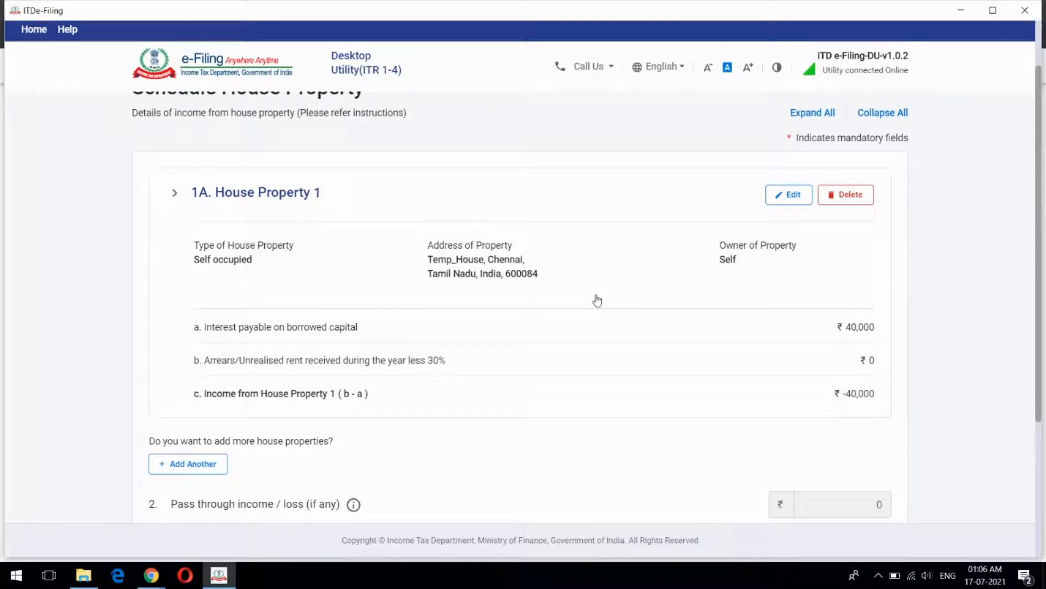
pyautogui.scroll(-1, 598, 300)
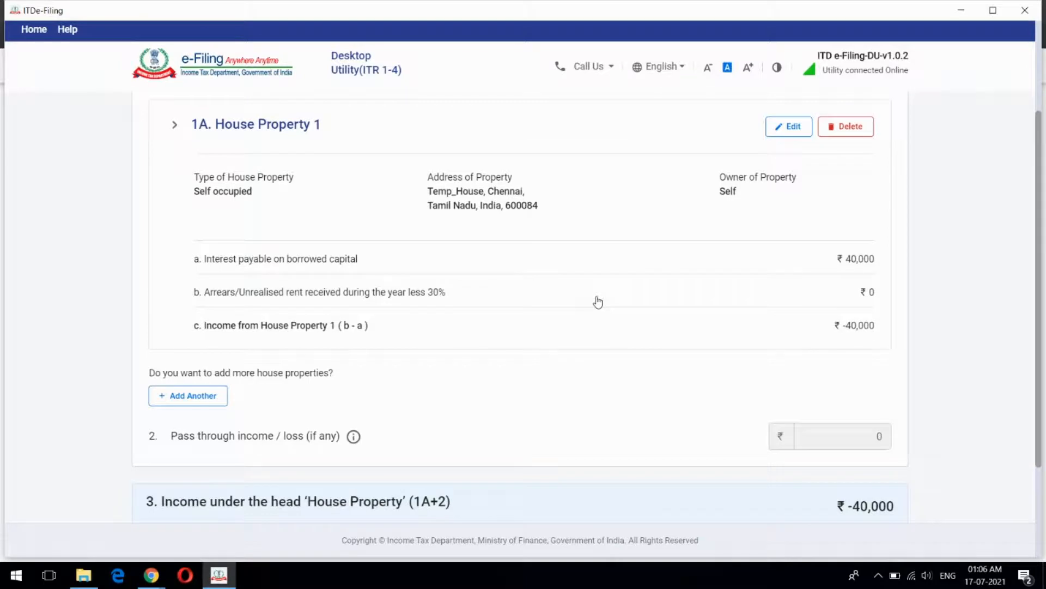
pyautogui.scroll(2, 597, 301)
pyautogui.scroll(-3, 598, 301)
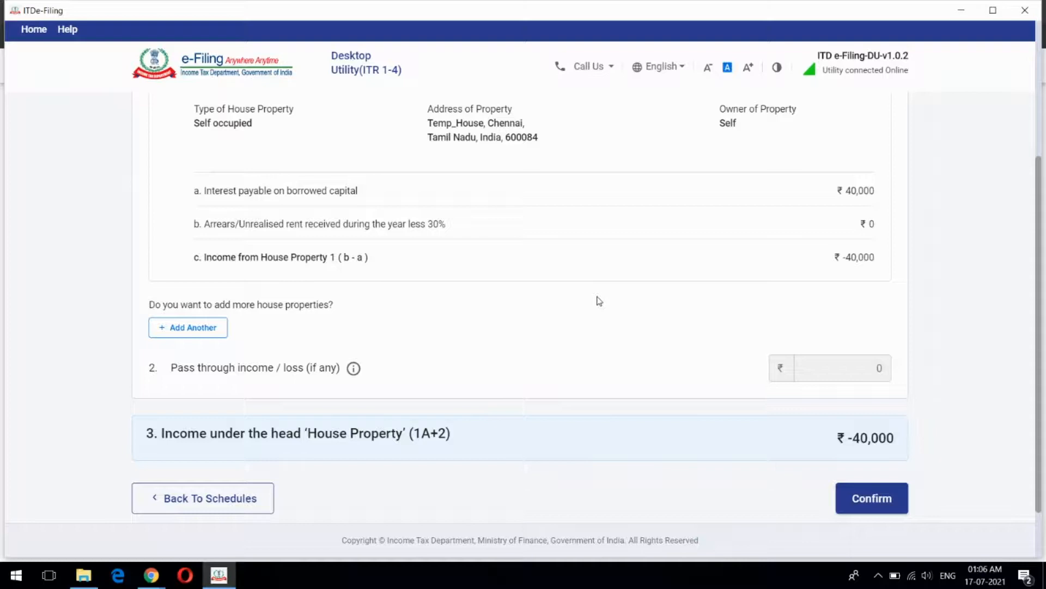
pyautogui.scroll(2, 599, 301)
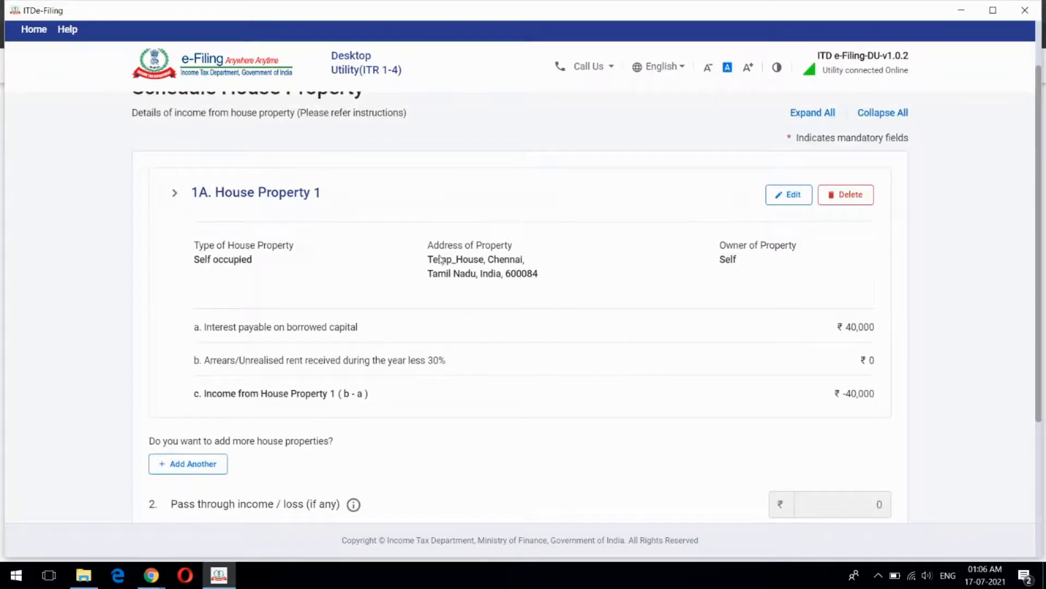
pyautogui.click(795, 196)
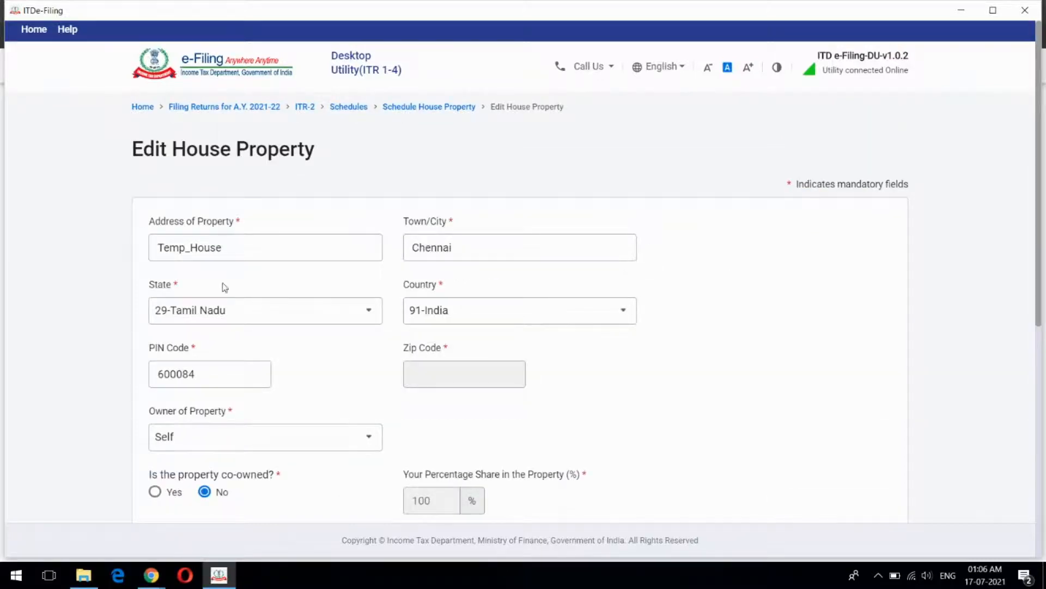
pyautogui.scroll(-1, 782, 269)
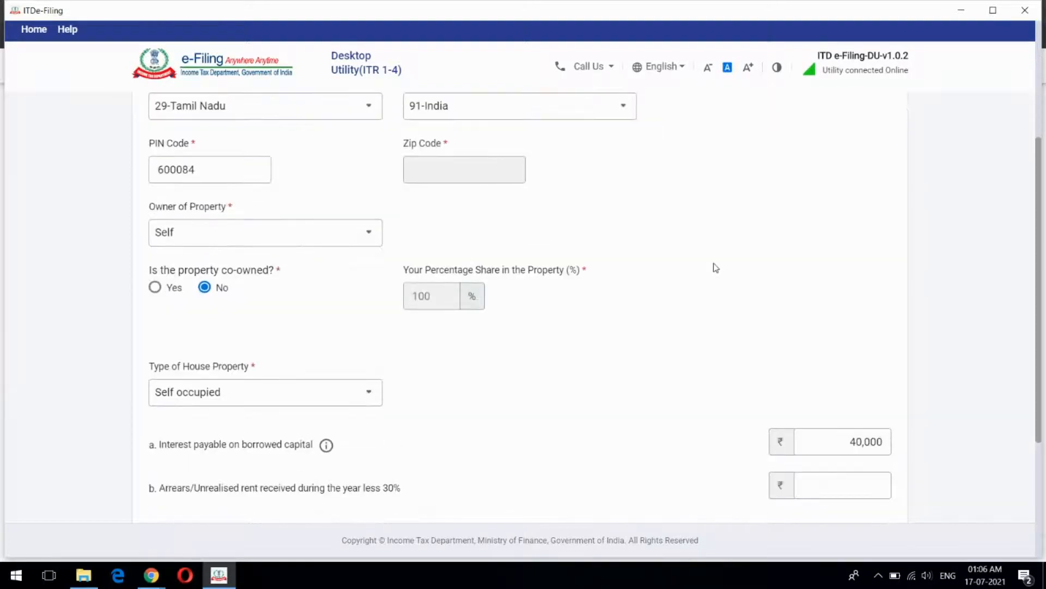
pyautogui.scroll(1, 716, 267)
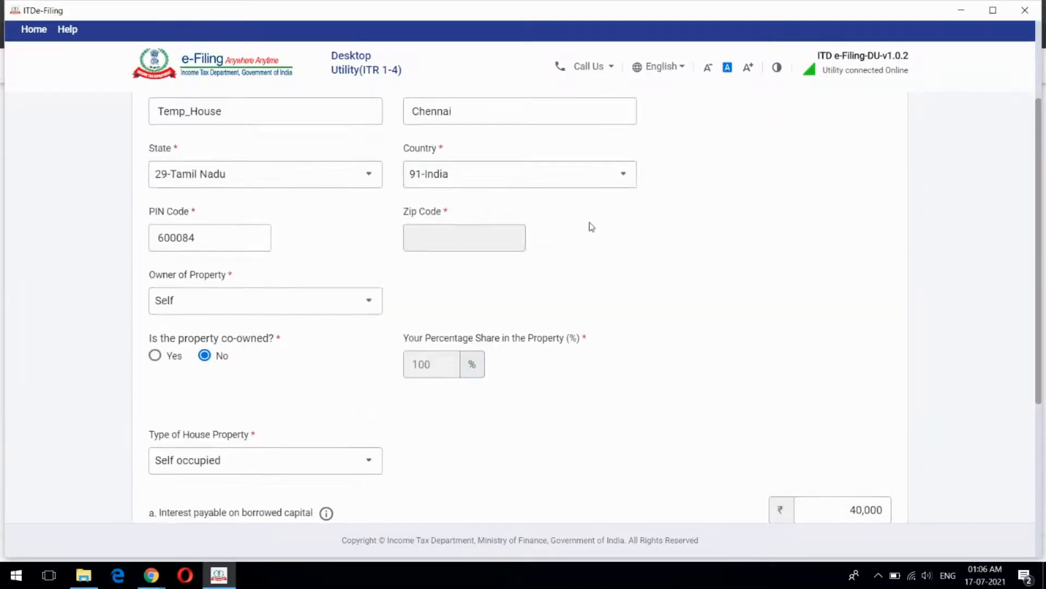
pyautogui.scroll(-1, 679, 266)
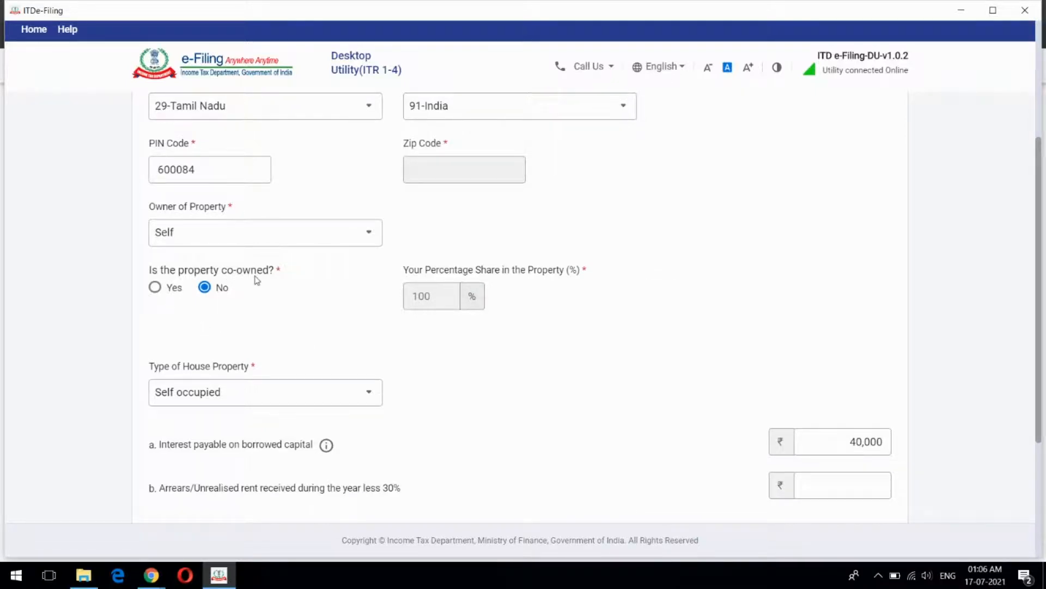
pyautogui.click(155, 288)
pyautogui.click(451, 300)
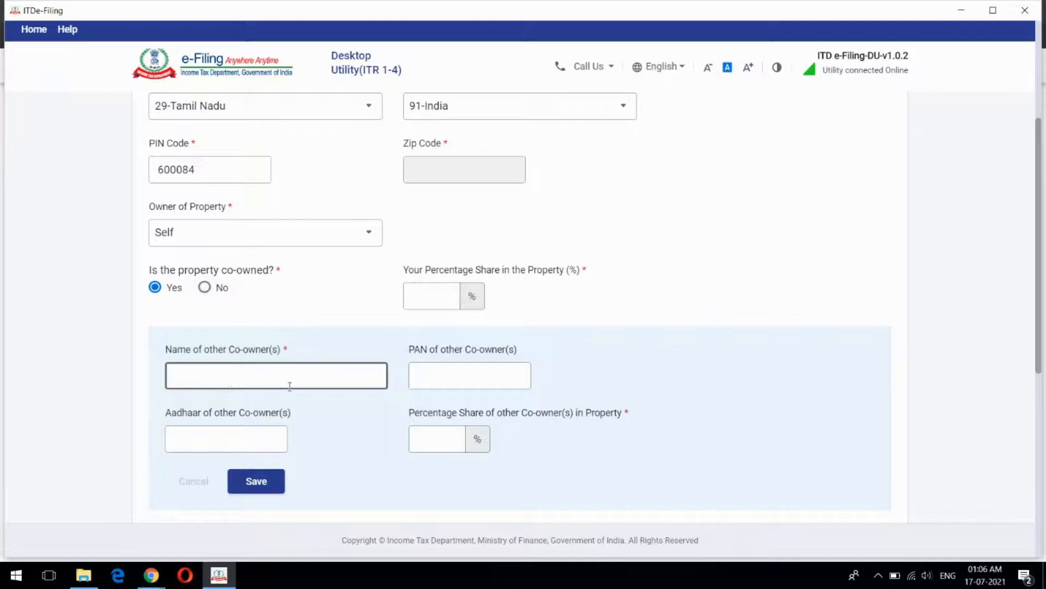
pyautogui.click(206, 288)
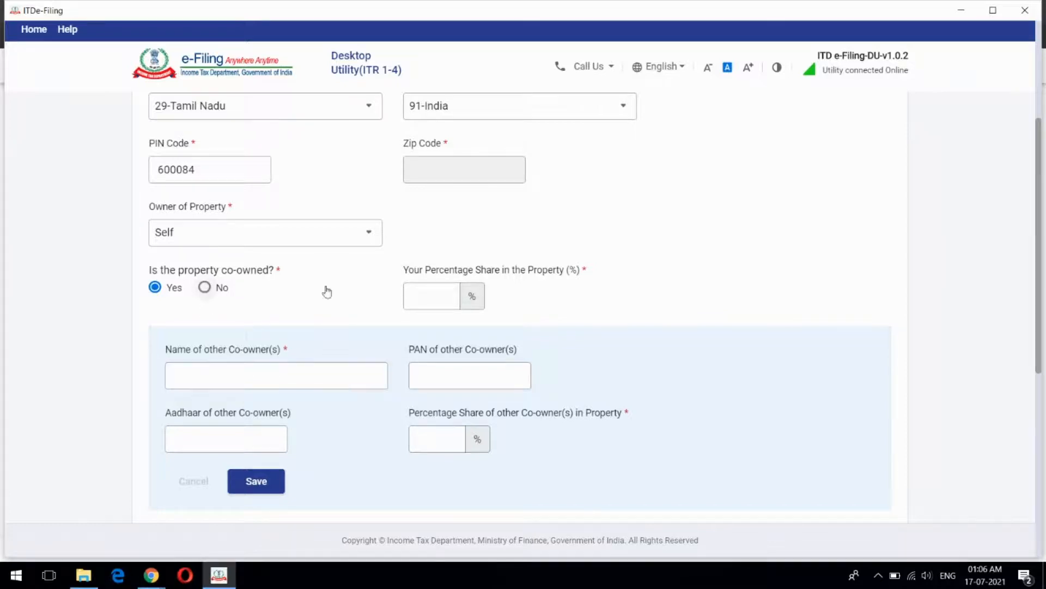
pyautogui.scroll(-3, 648, 320)
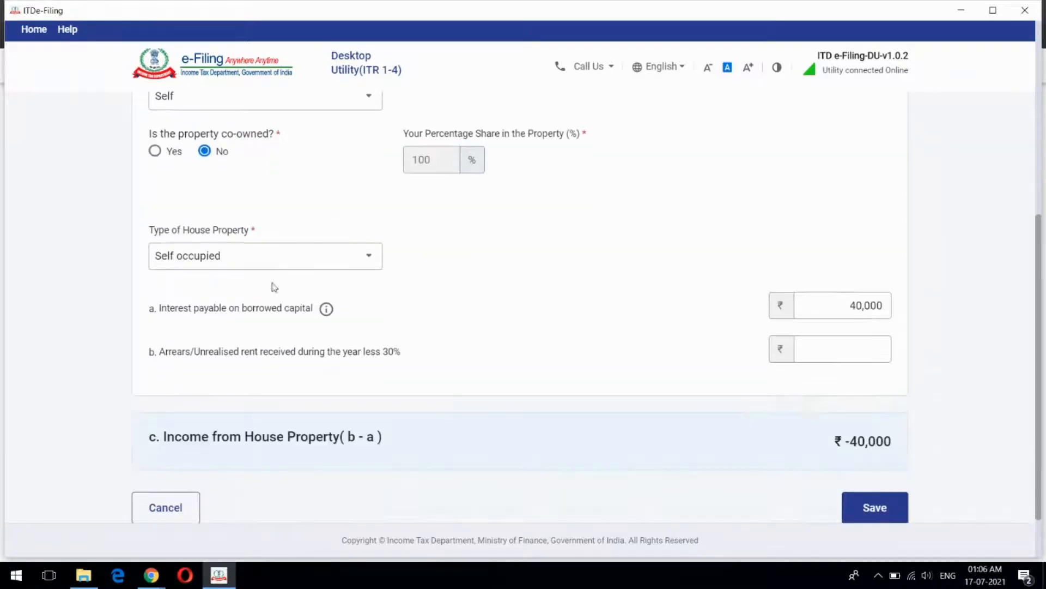
pyautogui.click(373, 261)
pyautogui.click(373, 260)
pyautogui.click(578, 281)
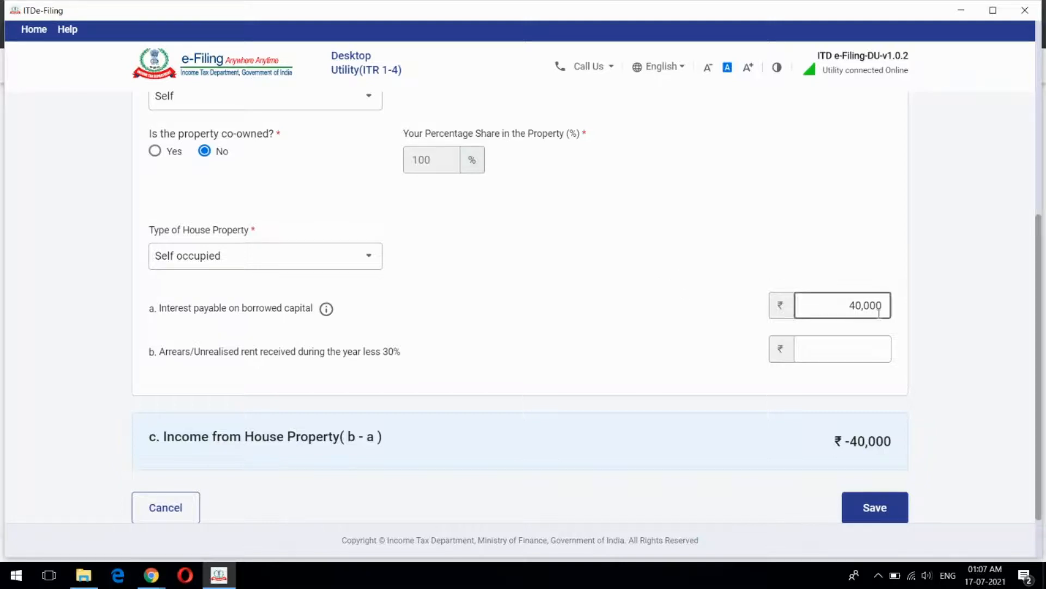
pyautogui.scroll(-2, 649, 240)
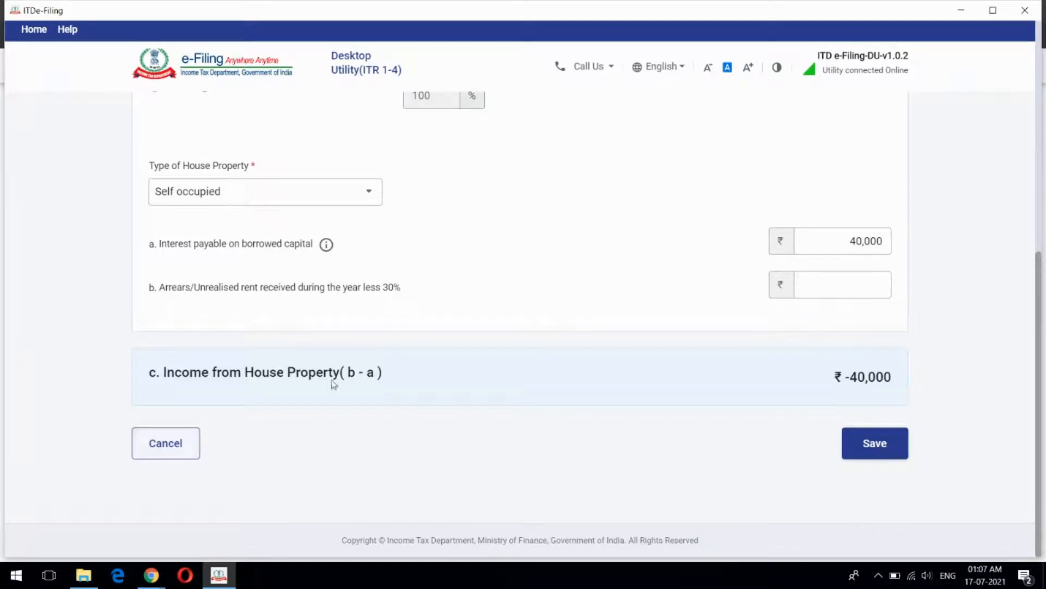
# Discard the House Property edits, return to the Schedules Summary, and open Schedule Capital Gains
pyautogui.click(164, 453)
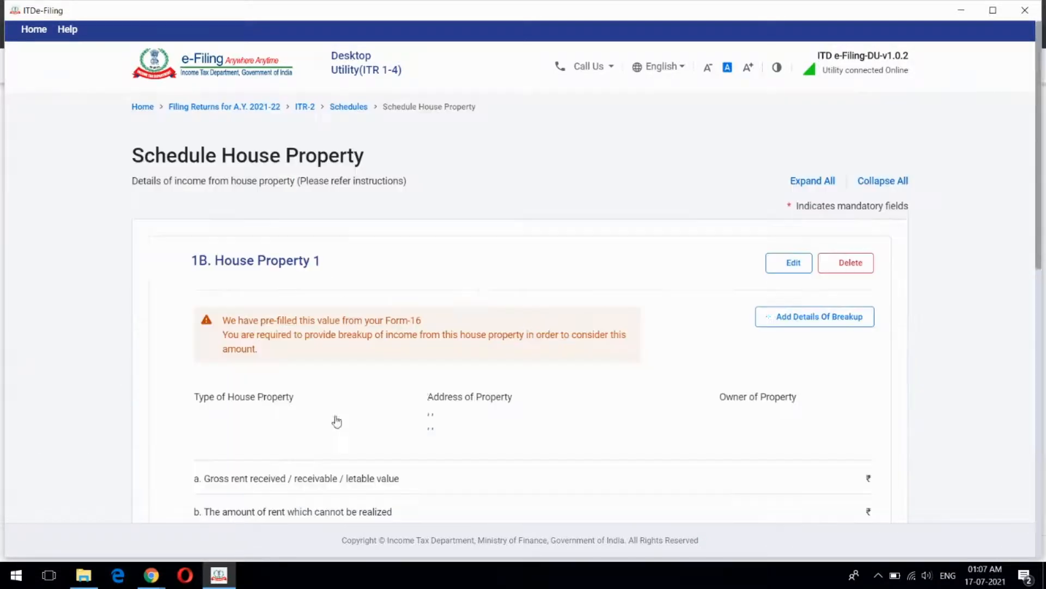
pyautogui.scroll(-5, 436, 354)
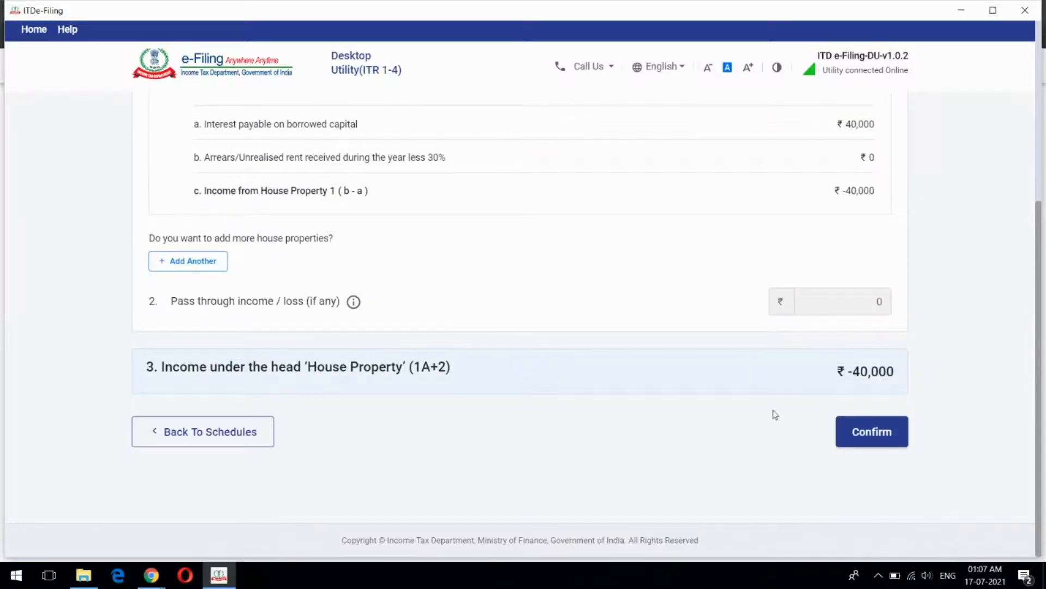
pyautogui.click(229, 436)
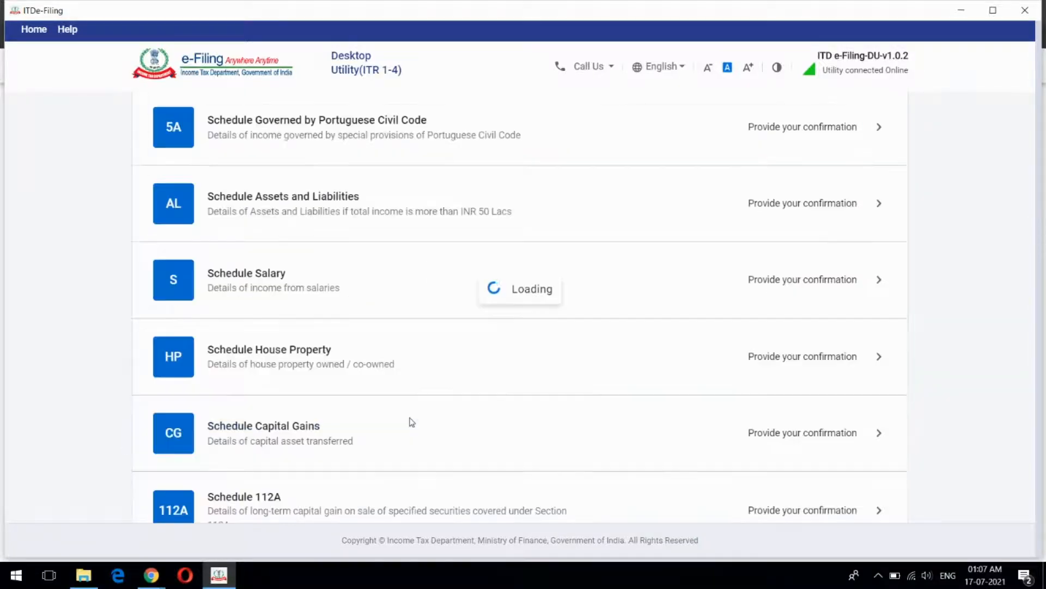
pyautogui.scroll(-3, 577, 353)
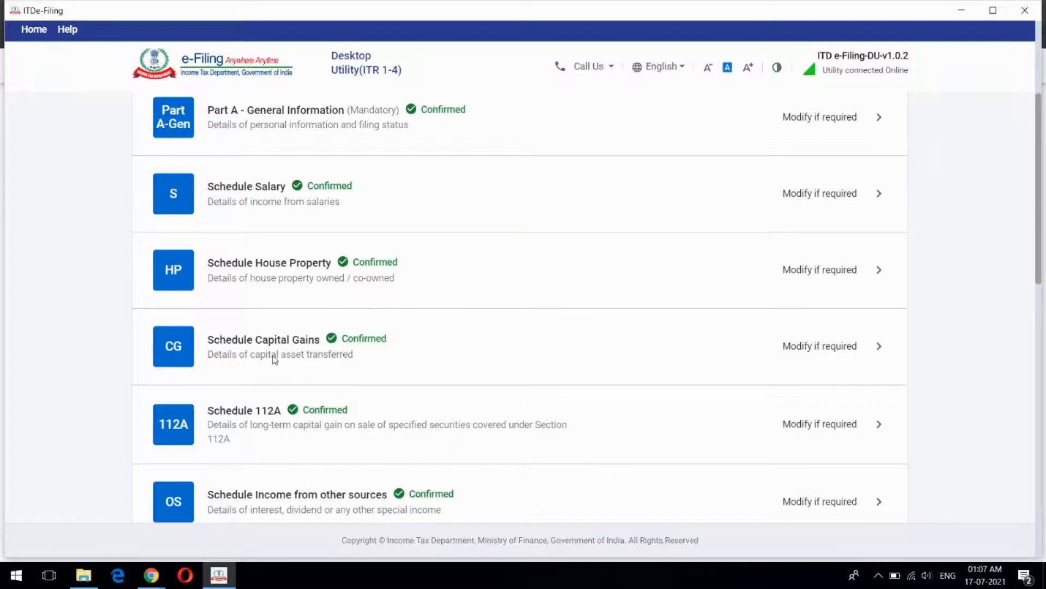
pyautogui.click(470, 347)
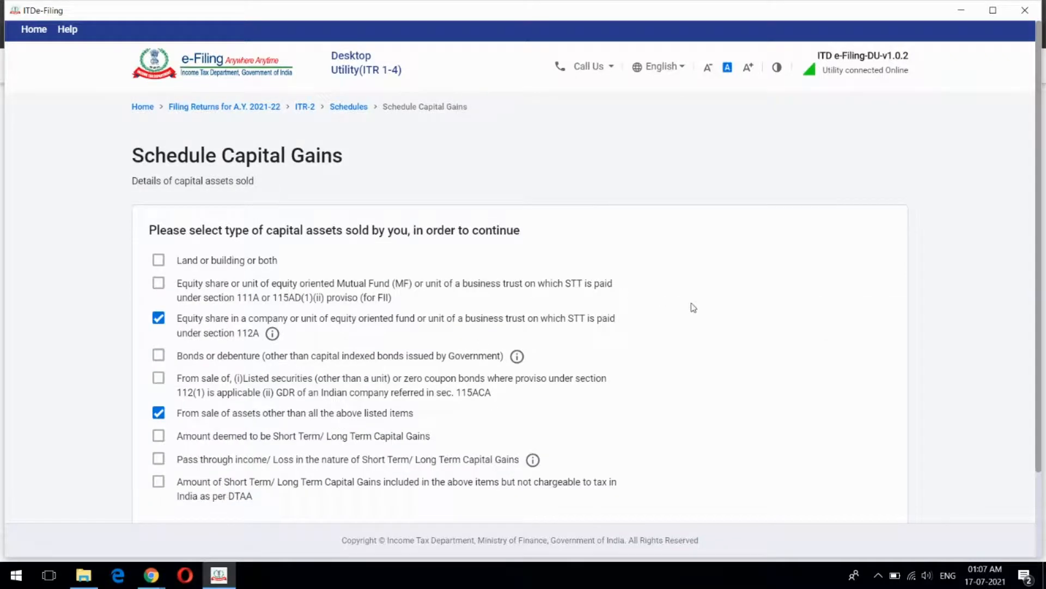
# Review the ticked section 112A equity and 'other than above' asset types, then return to the summary
pyautogui.scroll(-2, 693, 308)
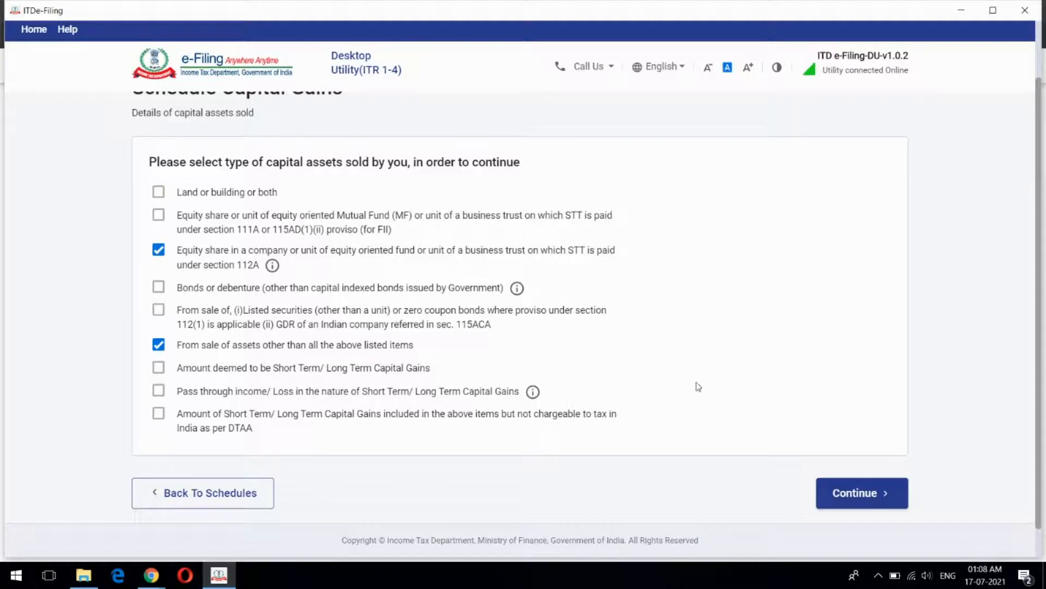
pyautogui.scroll(1, 725, 346)
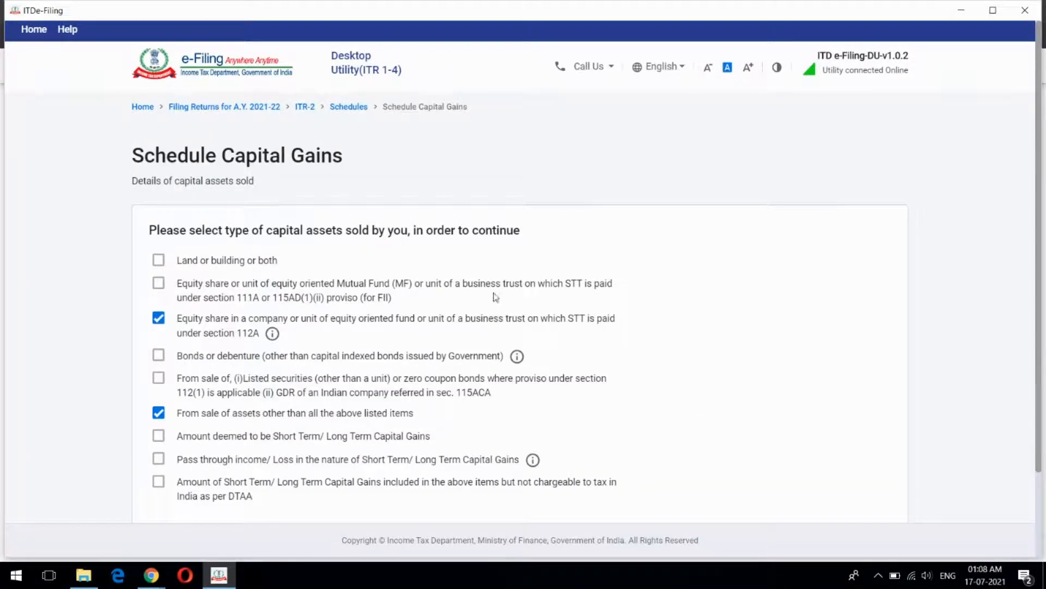
pyautogui.scroll(-1, 689, 297)
pyautogui.scroll(1, 688, 299)
pyautogui.scroll(-1, 726, 353)
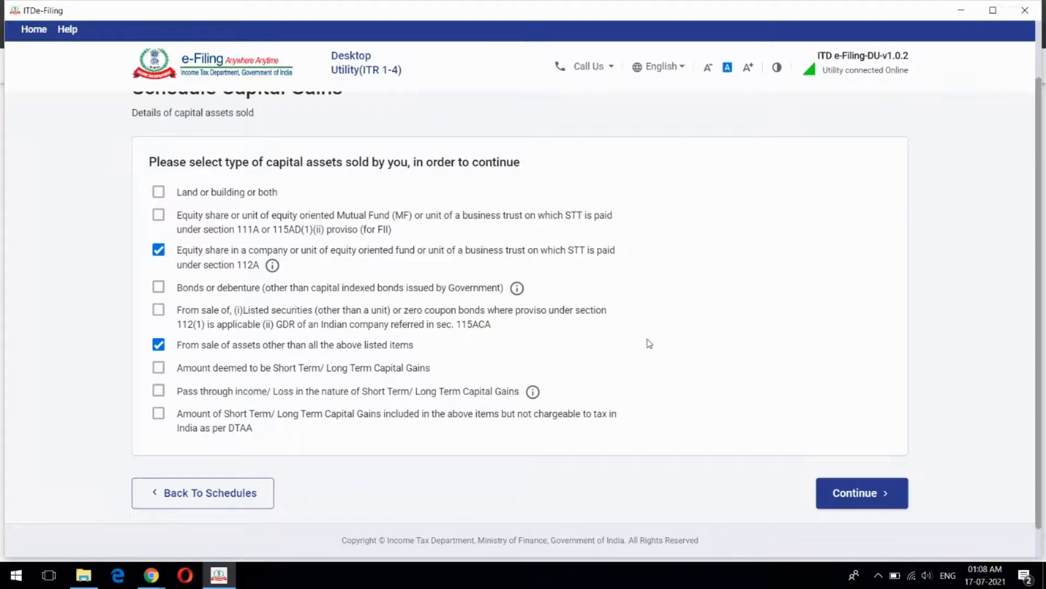
pyautogui.scroll(1, 649, 343)
pyautogui.scroll(-1, 649, 343)
pyautogui.click(205, 501)
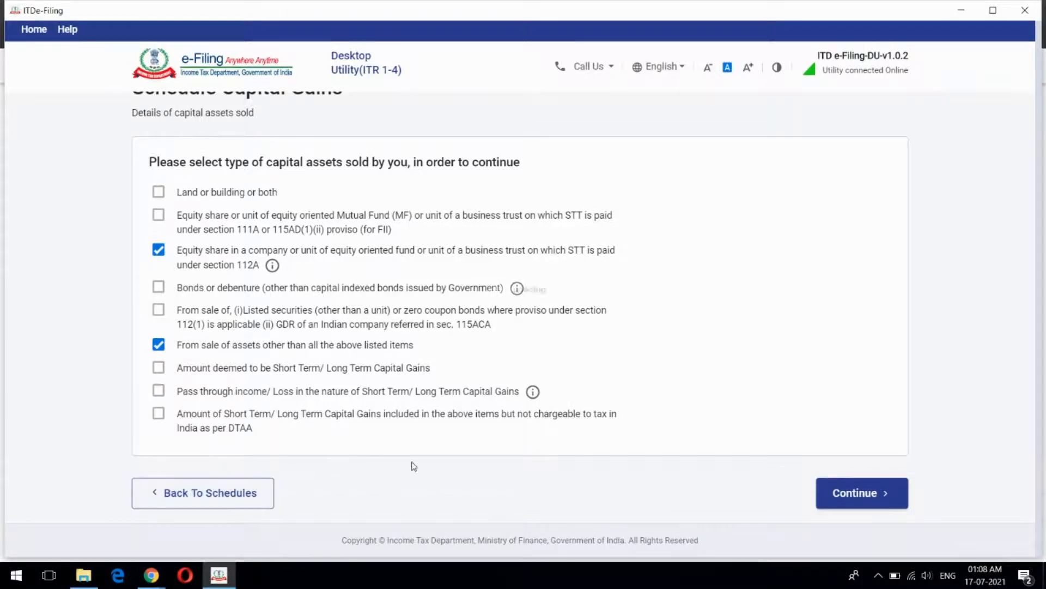
pyautogui.scroll(-5, 568, 362)
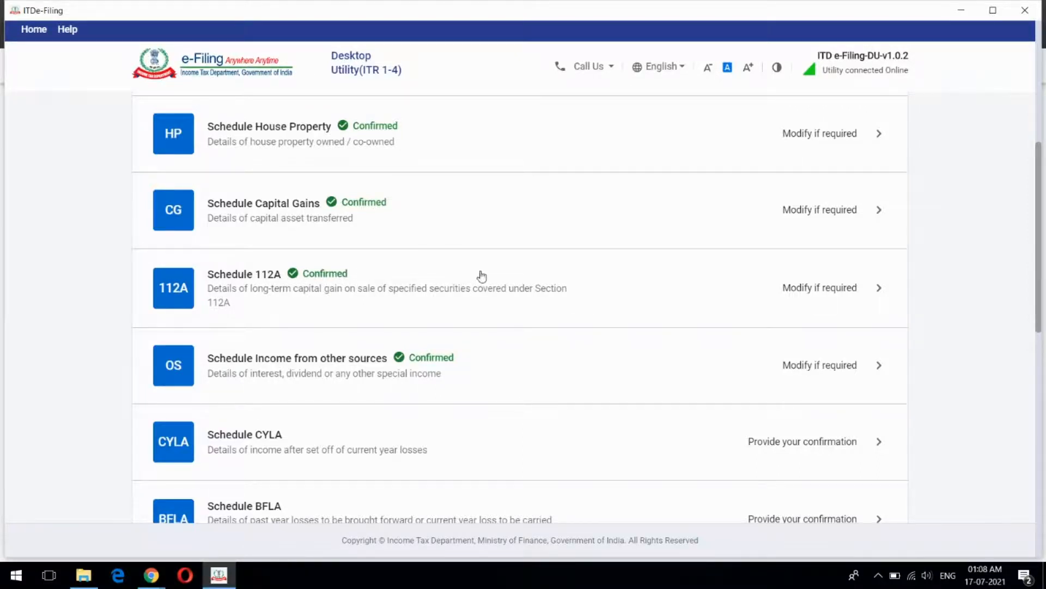
pyautogui.scroll(-1, 598, 276)
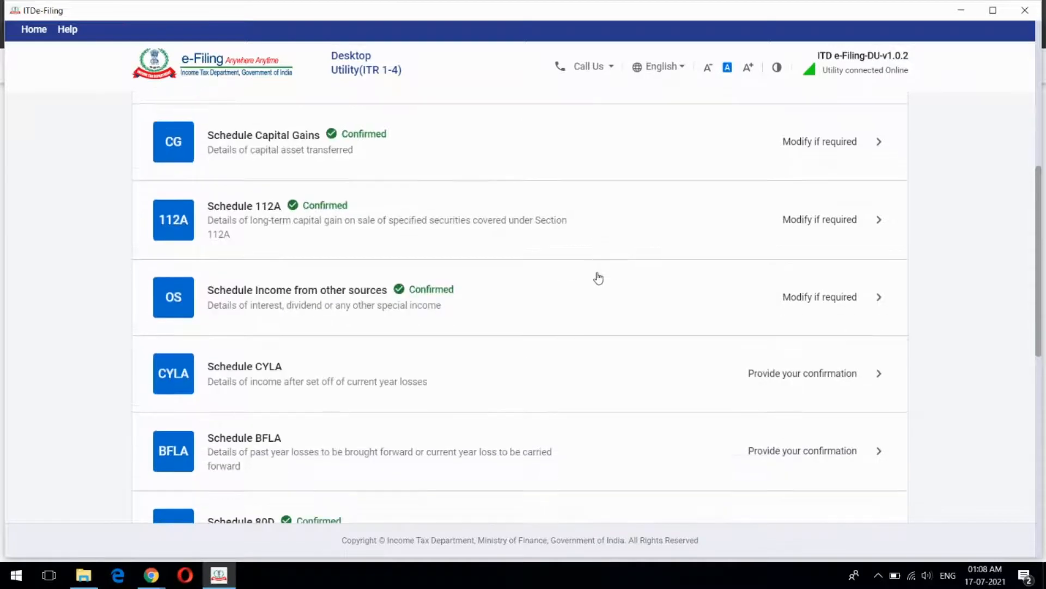
pyautogui.scroll(1, 606, 272)
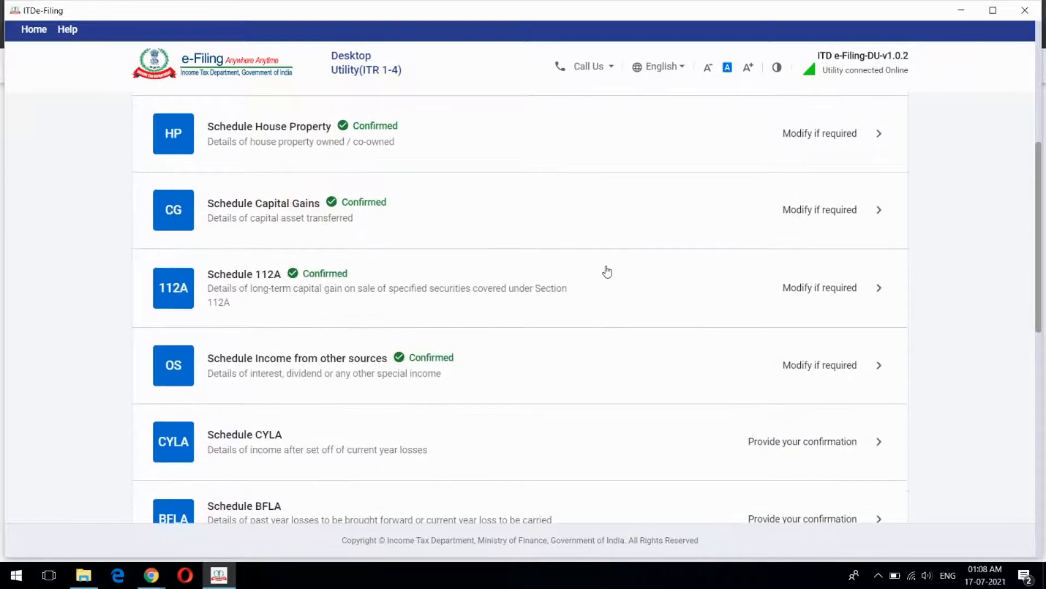
pyautogui.scroll(-1, 606, 271)
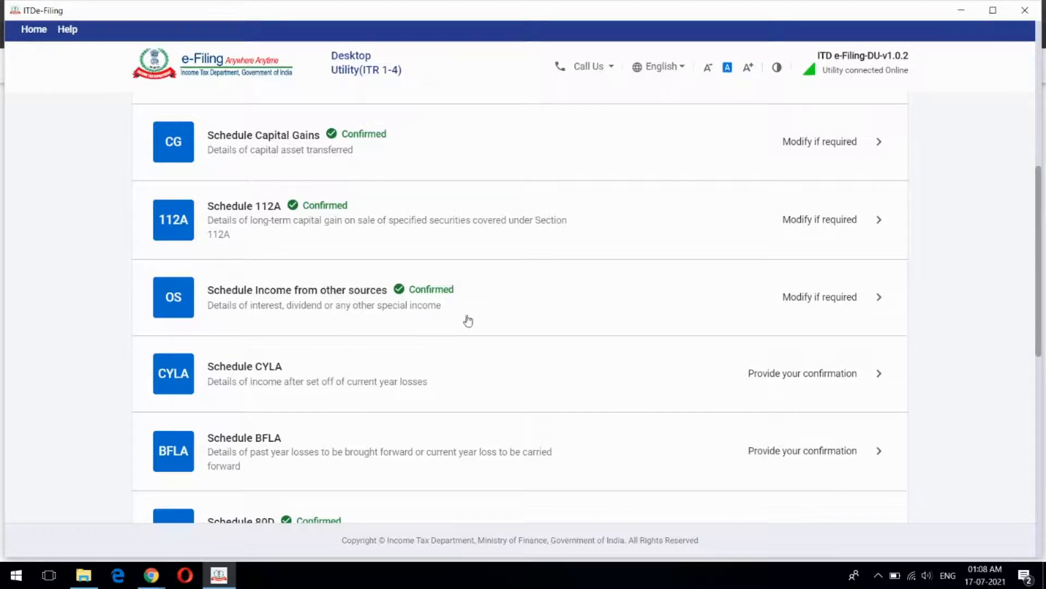
# Open Schedule Other Sources, review the ₹35,000 gross interest breakdown, and start another normal-rate entry
pyautogui.click(511, 297)
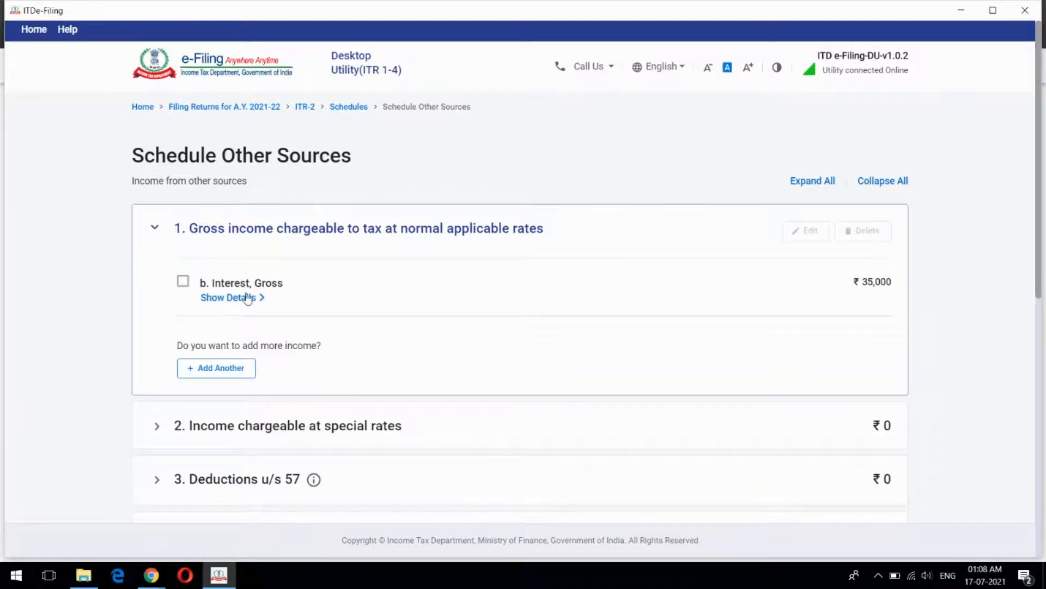
pyautogui.click(229, 298)
pyautogui.scroll(-3, 436, 262)
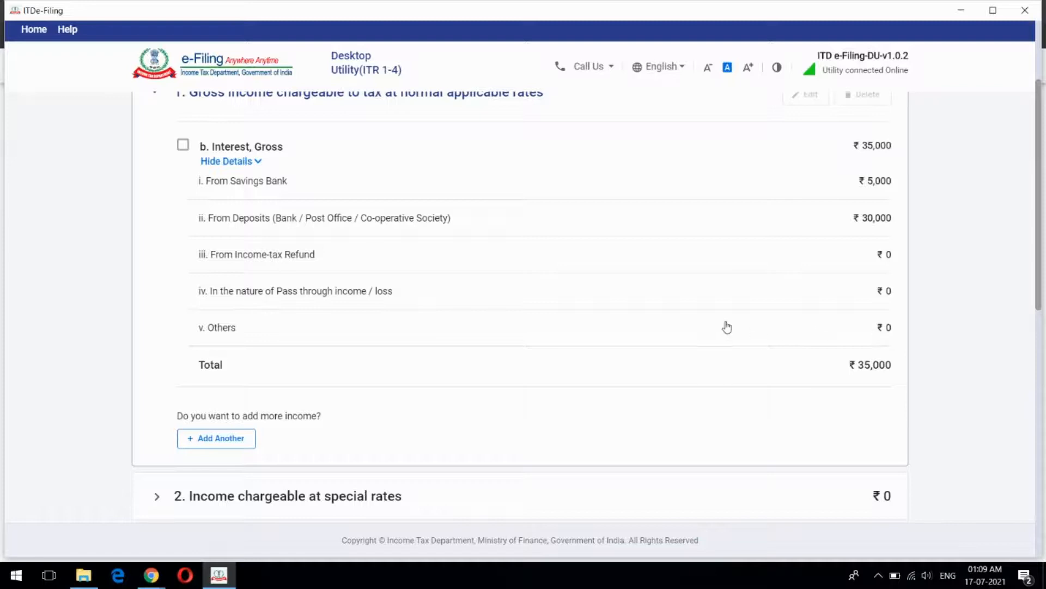
pyautogui.scroll(3, 725, 325)
pyautogui.scroll(-2, 469, 343)
pyautogui.scroll(-1, 462, 345)
pyautogui.click(228, 443)
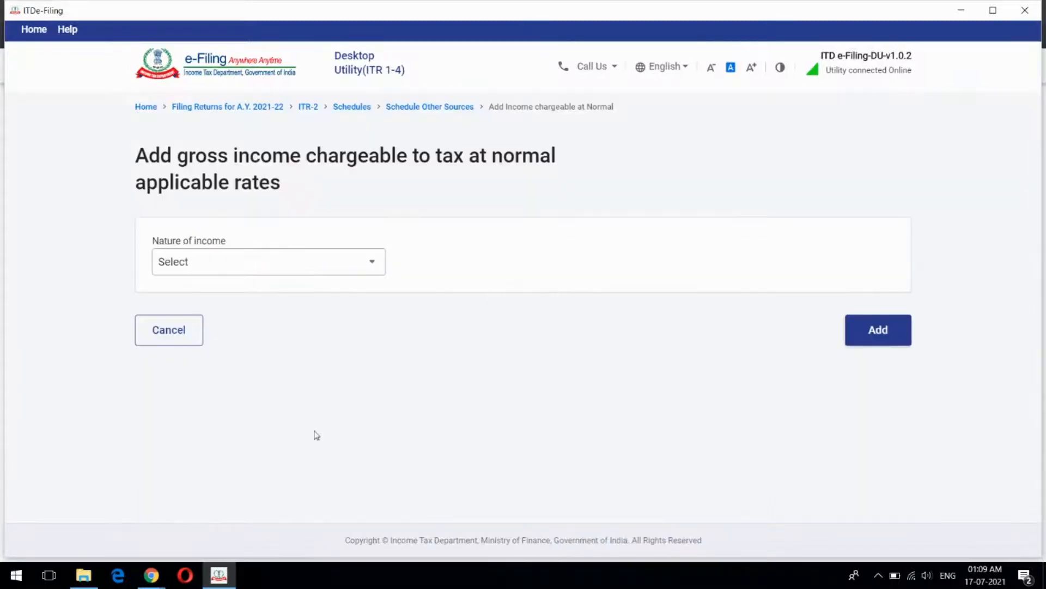
# Add a 'c. Rental income from machinery, plants, buildings, etc., Gross' entry of ₹60,000
pyautogui.click(371, 262)
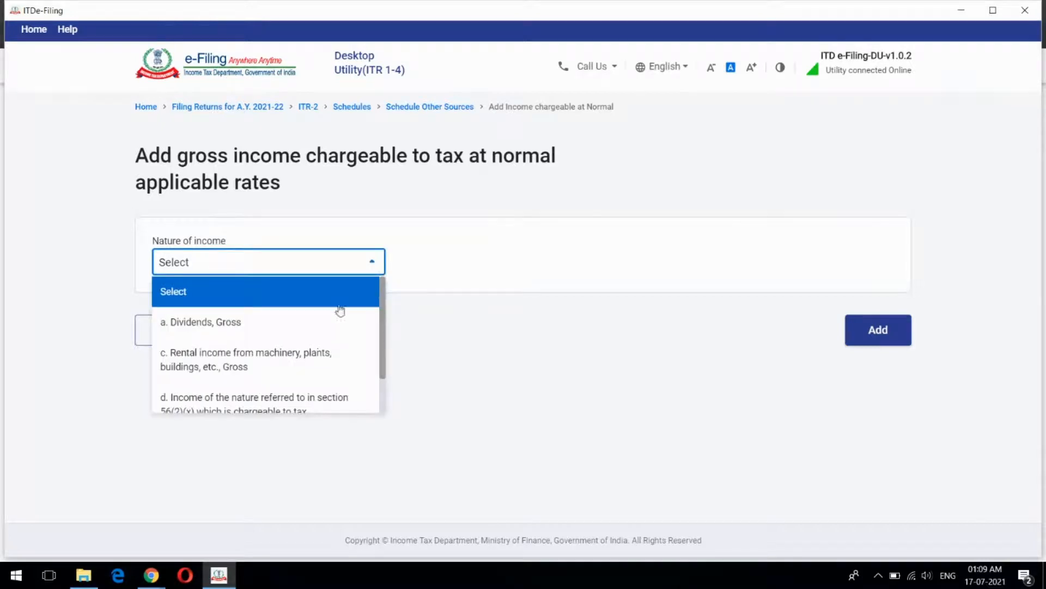
pyautogui.moveTo(383, 312); pyautogui.dragTo(385, 354)
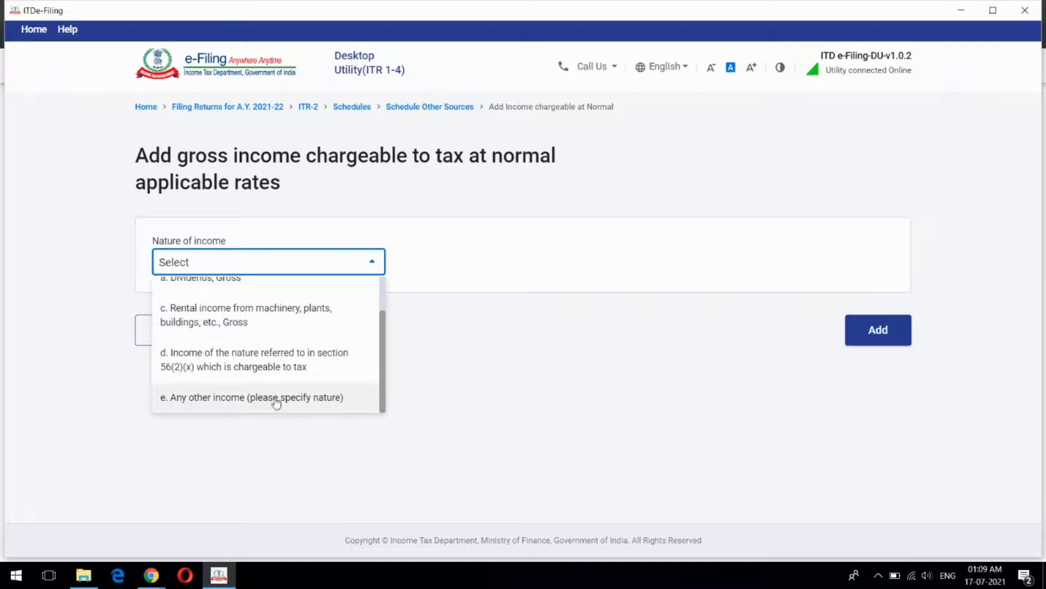
pyautogui.click(267, 319)
pyautogui.click(241, 344)
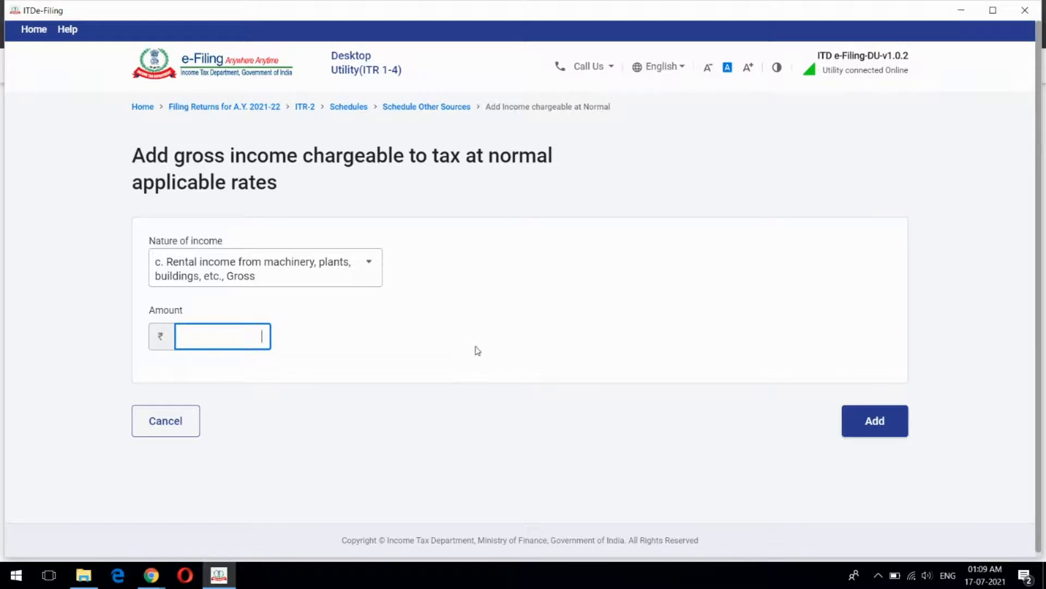
pyautogui.write('60000')
pyautogui.click(485, 350)
pyautogui.click(888, 423)
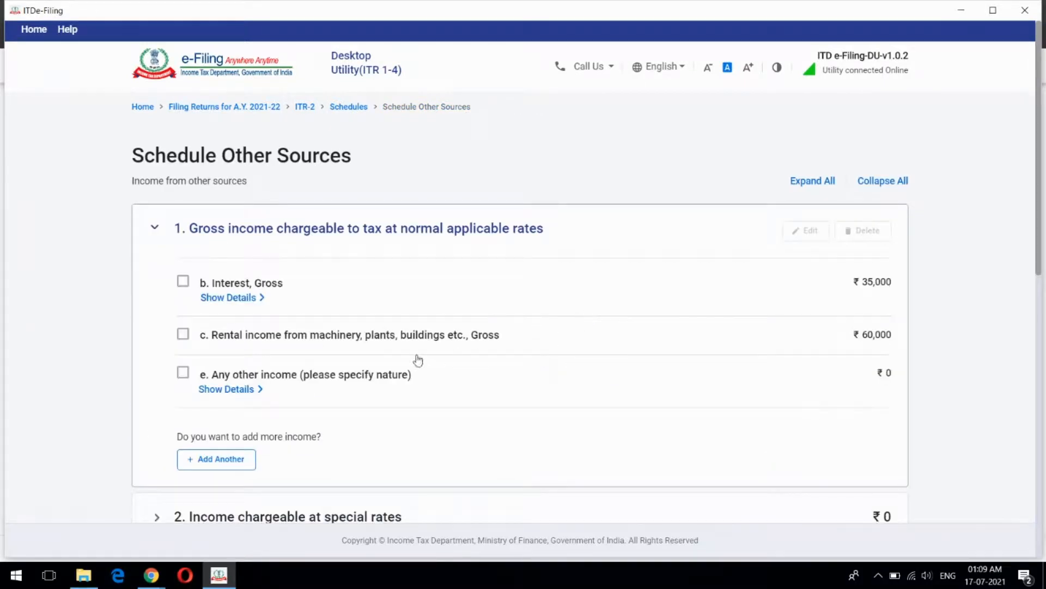
# Review the ₹95,000 Other Sources totals and expand section 3, Deductions u/s 57
pyautogui.scroll(-5, 600, 317)
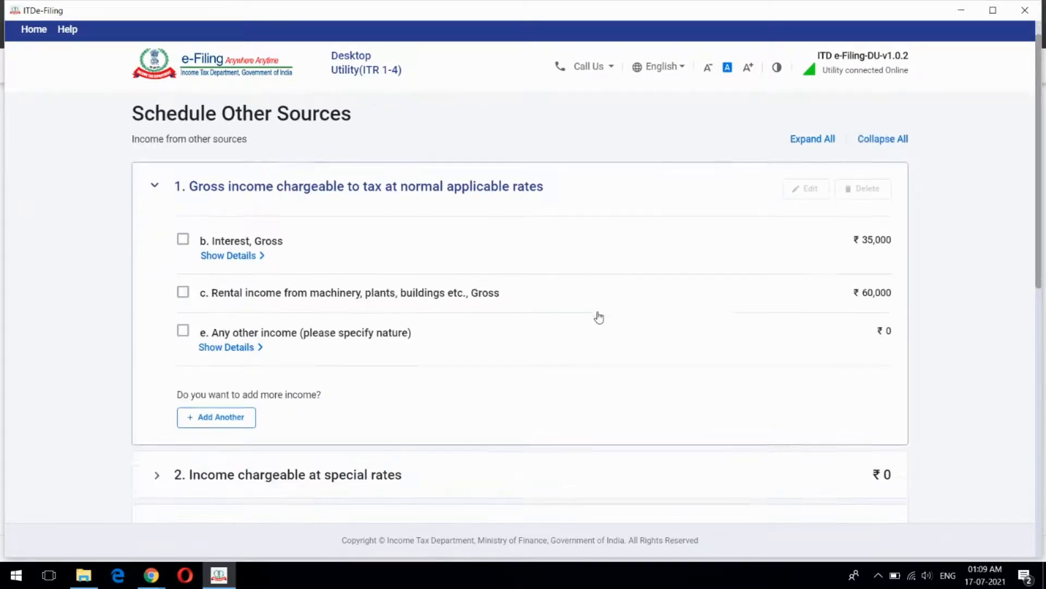
pyautogui.scroll(-1, 599, 318)
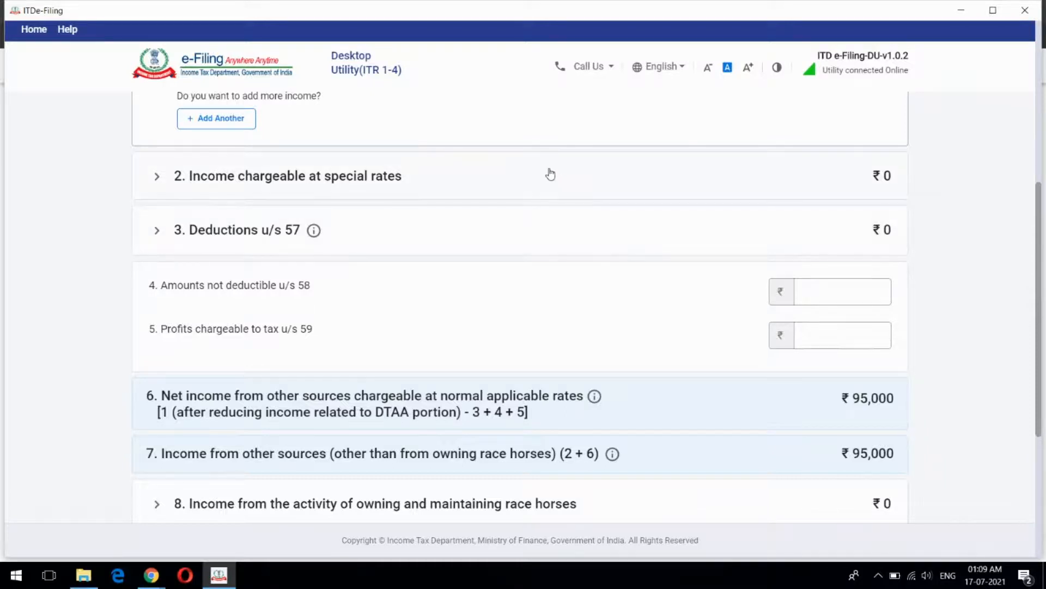
pyautogui.scroll(-2, 521, 211)
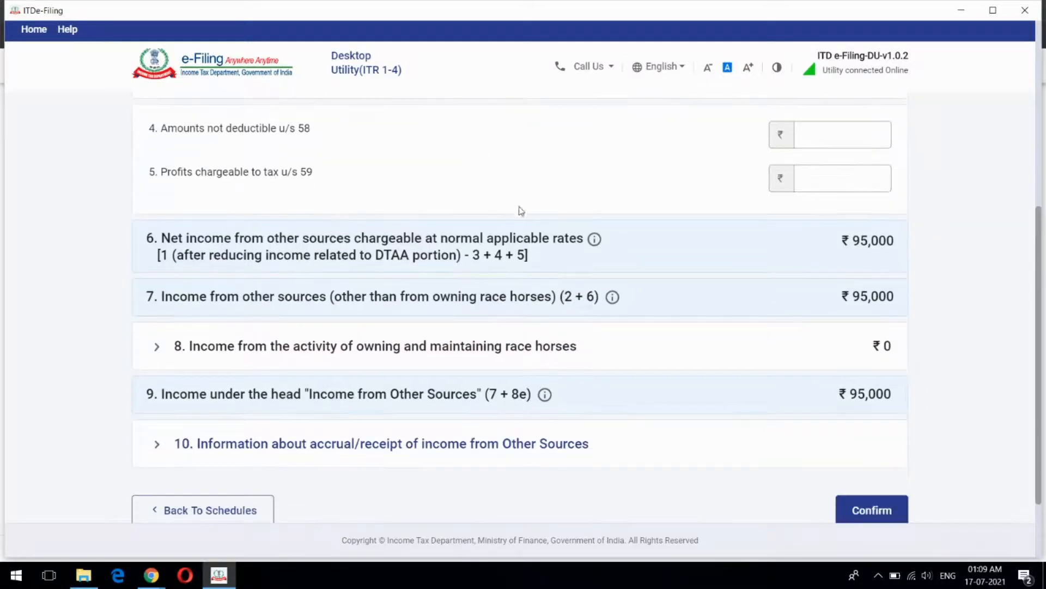
pyautogui.scroll(2, 544, 276)
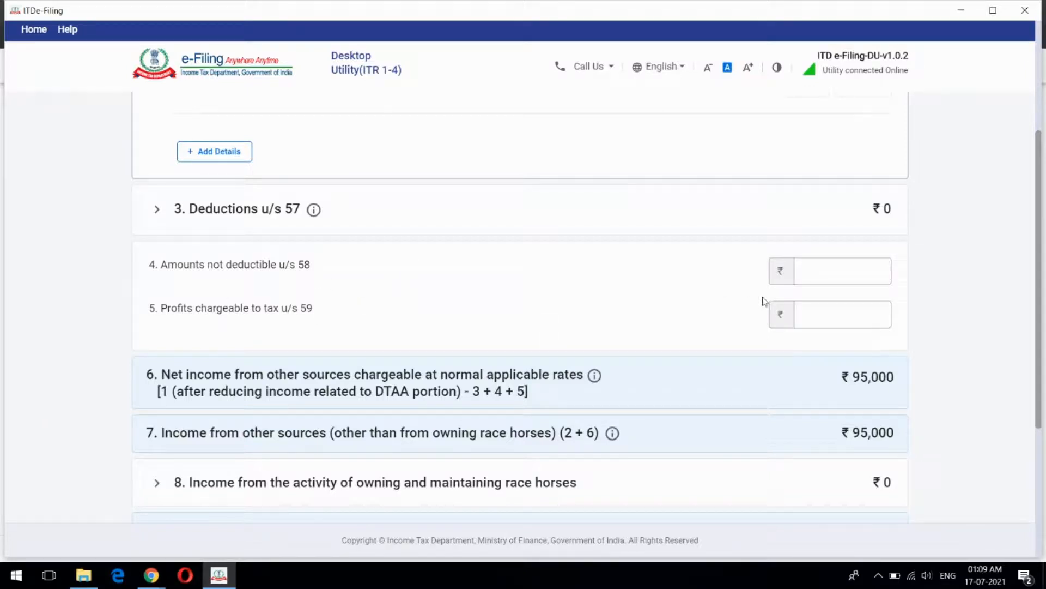
pyautogui.click(585, 218)
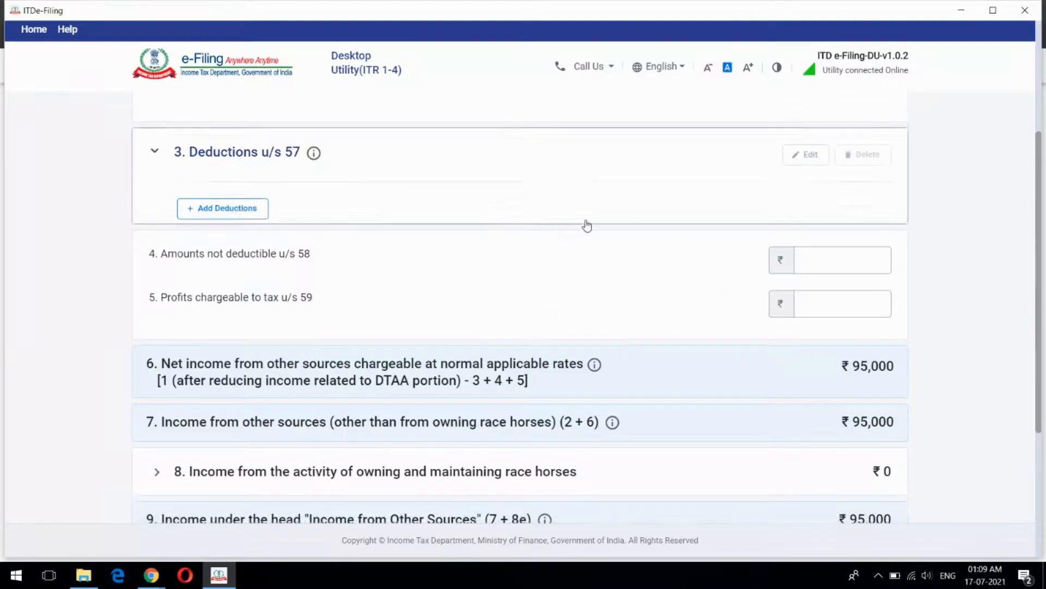
pyautogui.scroll(-4, 562, 280)
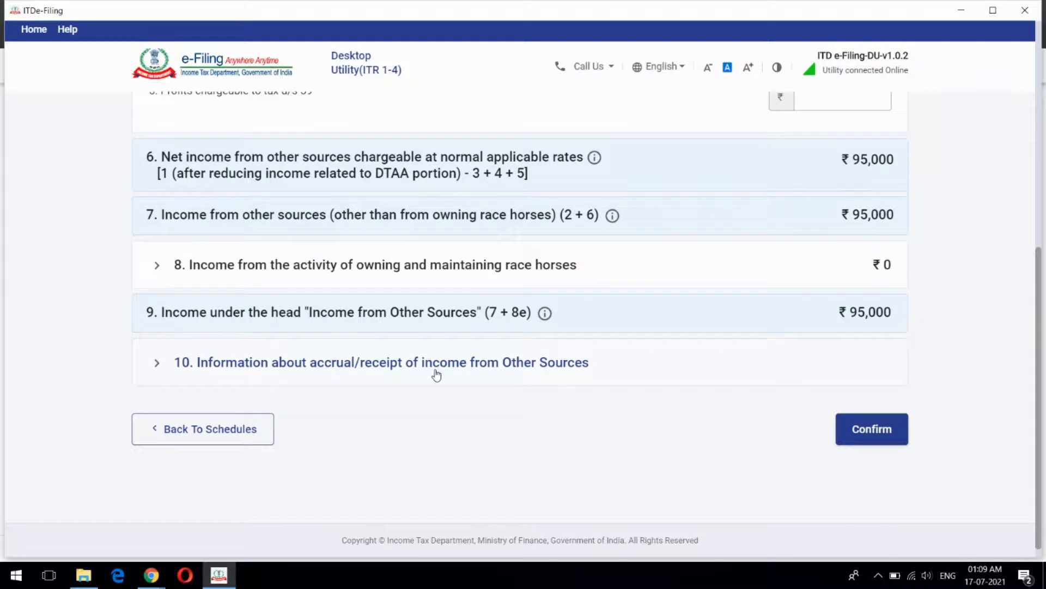
# Expand the quarterly accrual/receipt table and inspect the ₹0 dividend income quarter amounts
pyautogui.click(458, 365)
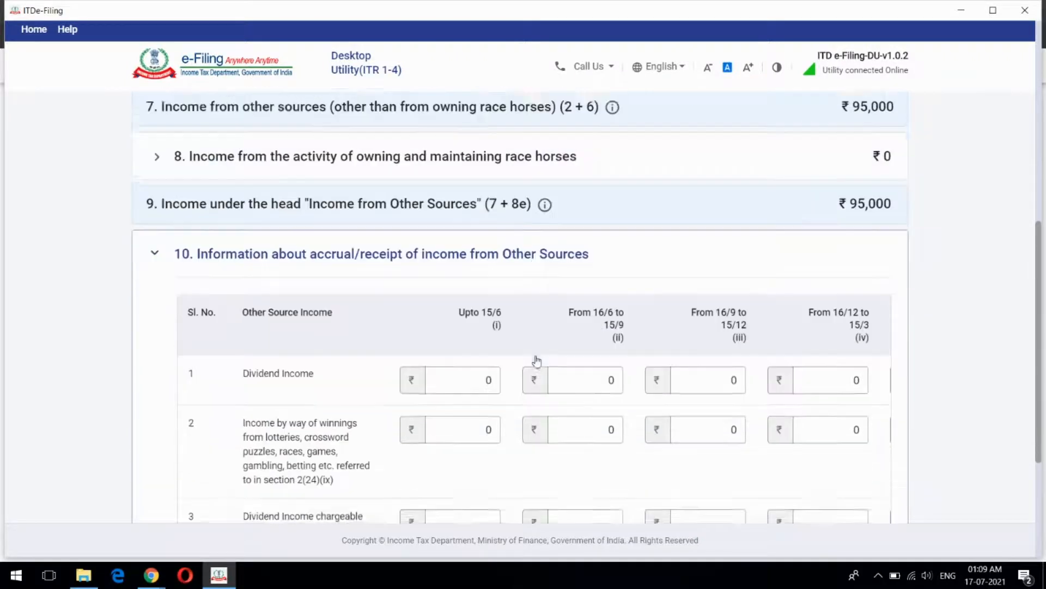
pyautogui.scroll(-4, 423, 257)
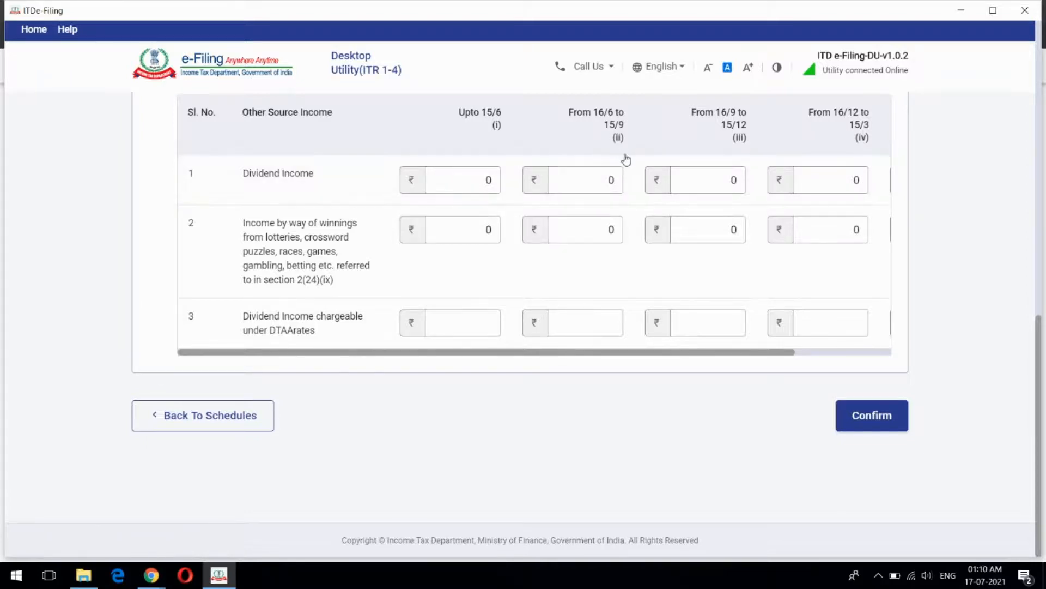
pyautogui.click(611, 180)
pyautogui.click(723, 183)
pyautogui.click(806, 181)
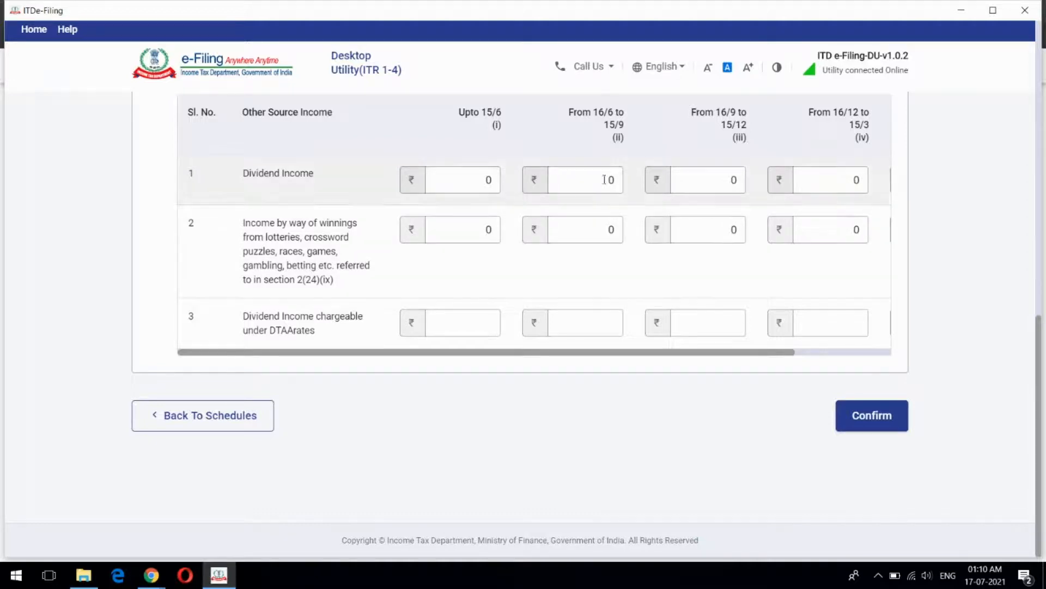
pyautogui.scroll(5, 649, 205)
pyautogui.scroll(-5, 649, 206)
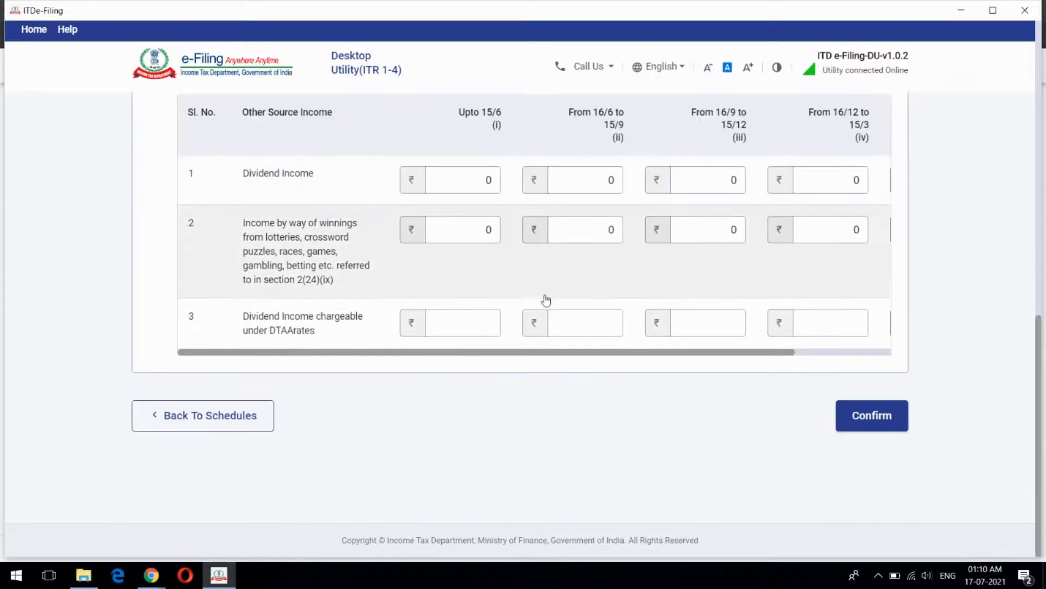
pyautogui.scroll(8, 491, 310)
pyautogui.scroll(-5, 441, 305)
pyautogui.scroll(-1, 733, 313)
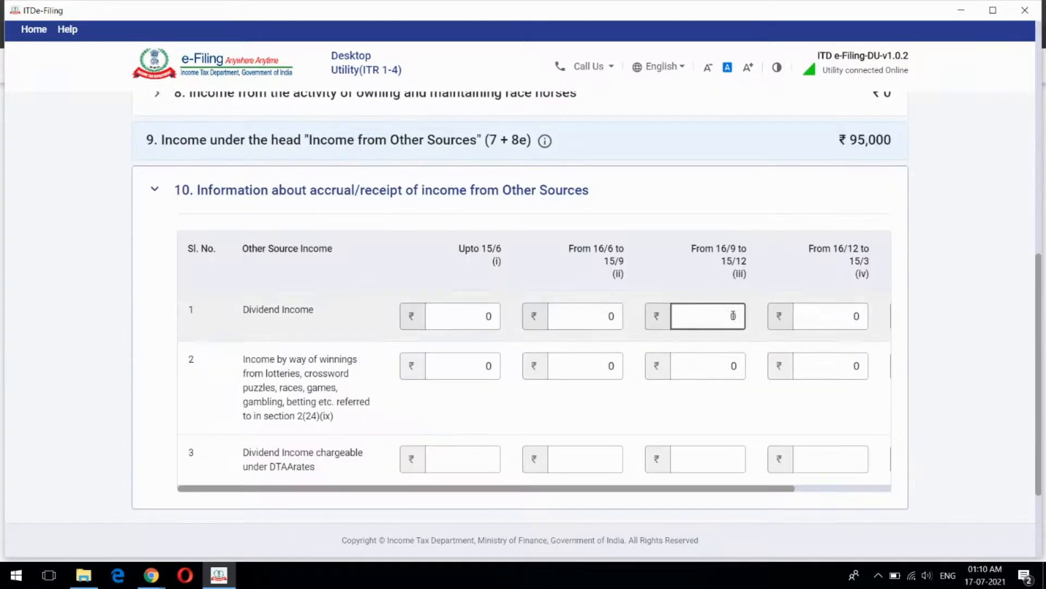
pyautogui.scroll(10, 733, 313)
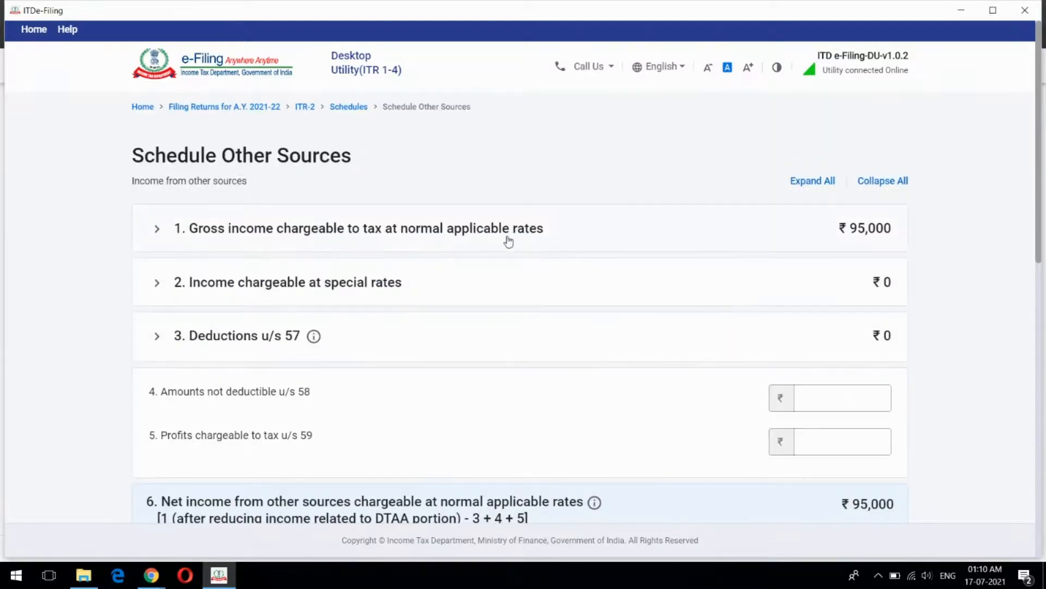
pyautogui.scroll(-10, 521, 202)
pyautogui.scroll(-1, 516, 225)
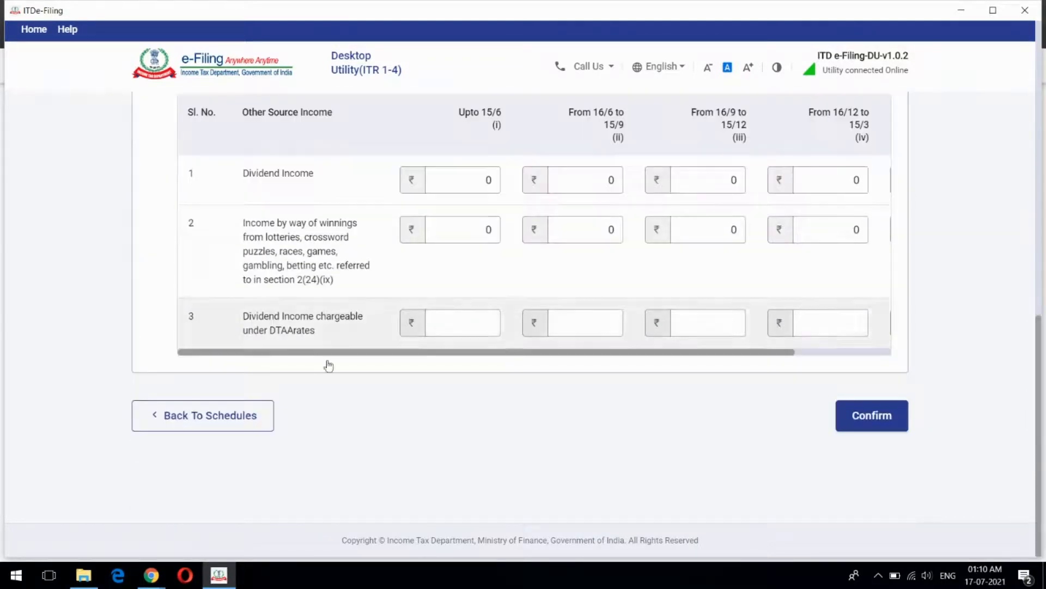
# Return to the Schedules Summary and scroll to the CYLA, BFLA, 80D, VI-A and Part B - TI rows
pyautogui.click(249, 415)
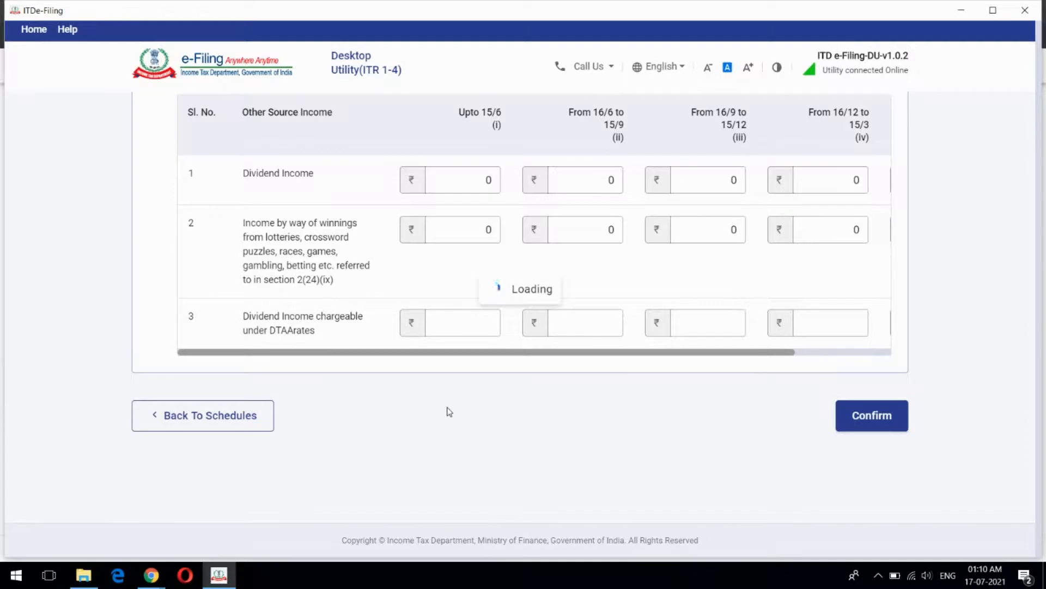
pyautogui.scroll(-7, 563, 311)
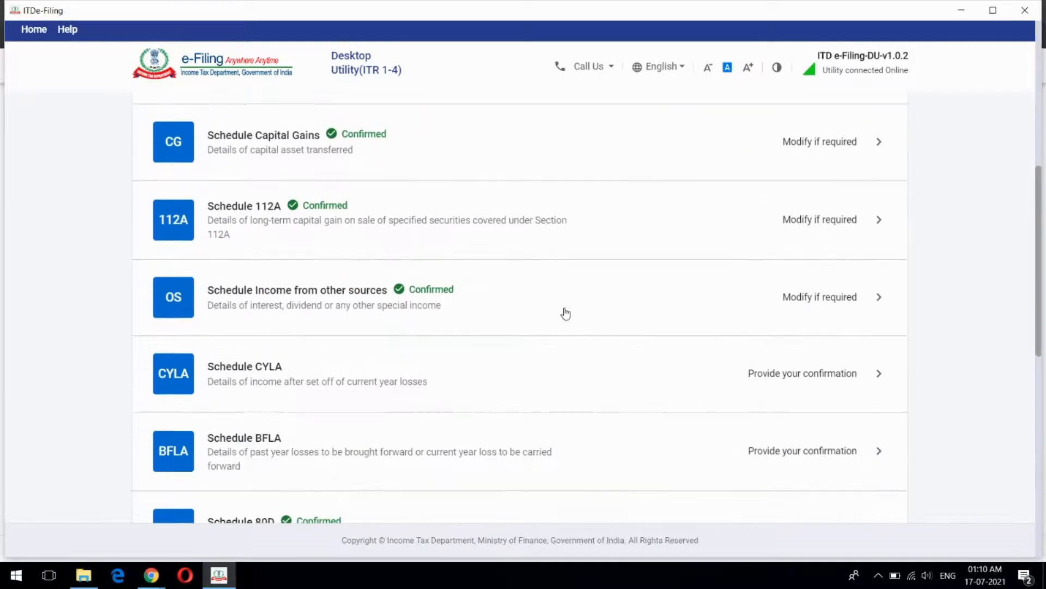
pyautogui.scroll(-3, 580, 282)
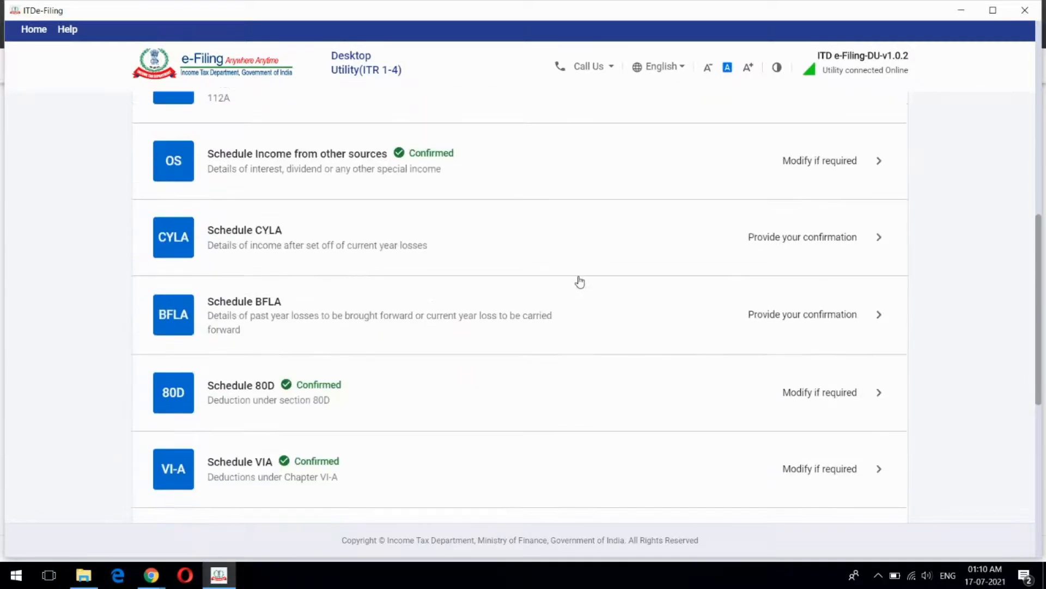
pyautogui.scroll(-1, 581, 282)
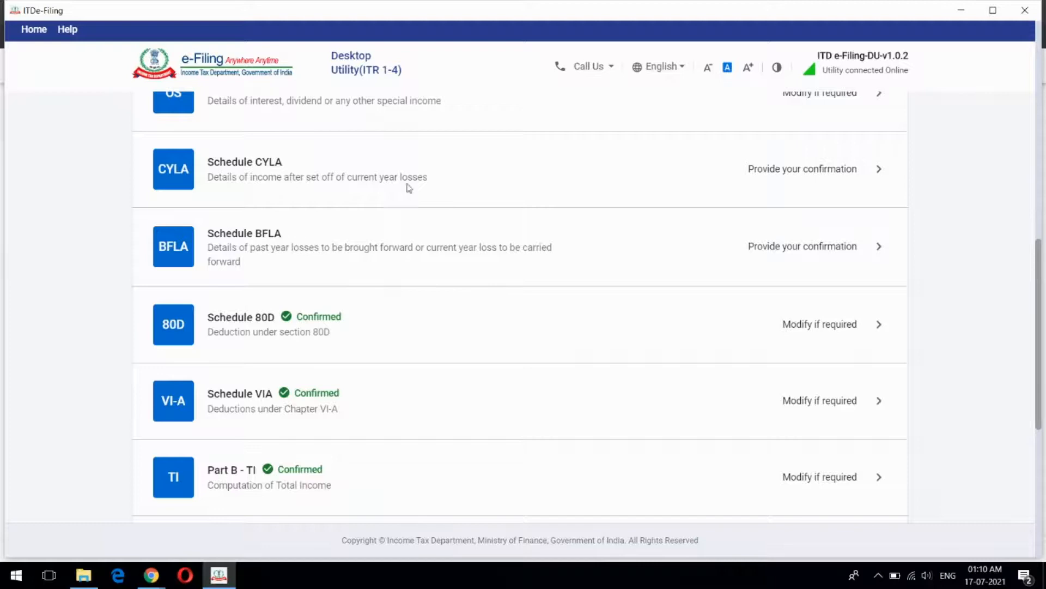
pyautogui.click(542, 245)
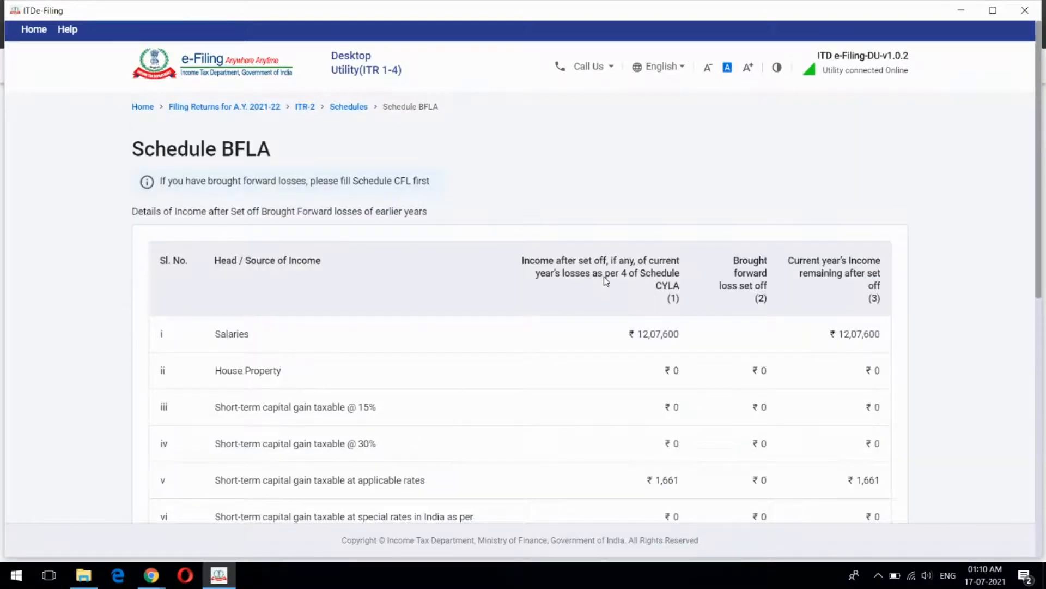
pyautogui.scroll(-8, 605, 280)
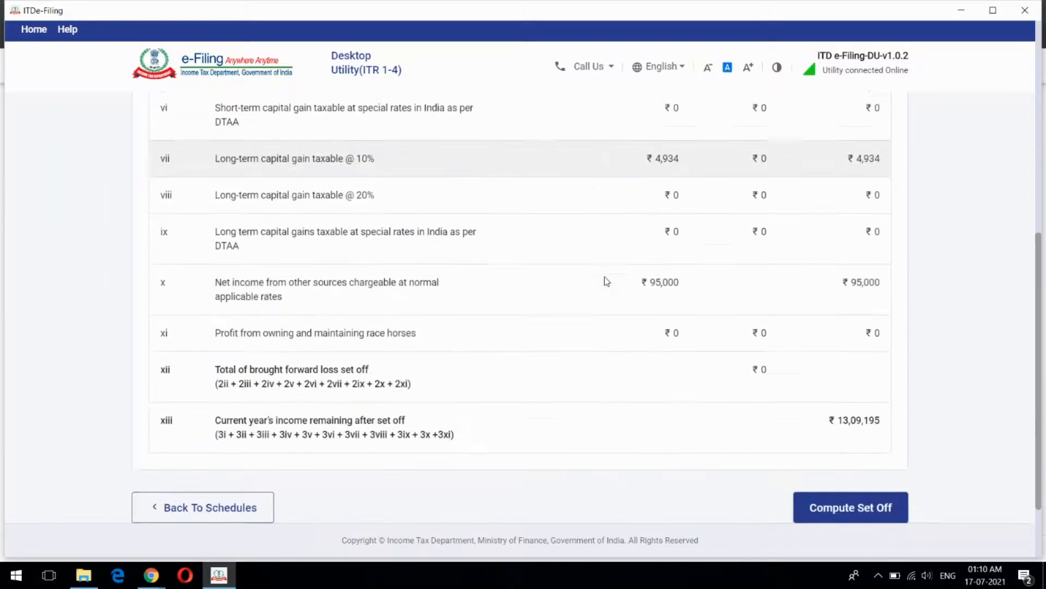
pyautogui.scroll(-2, 605, 280)
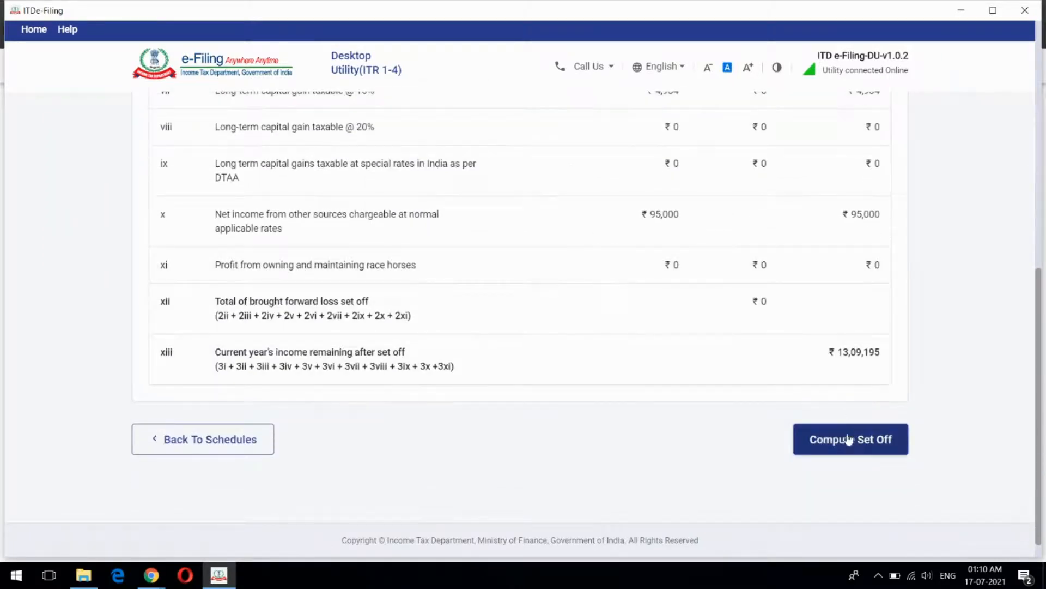
pyautogui.scroll(10, 686, 364)
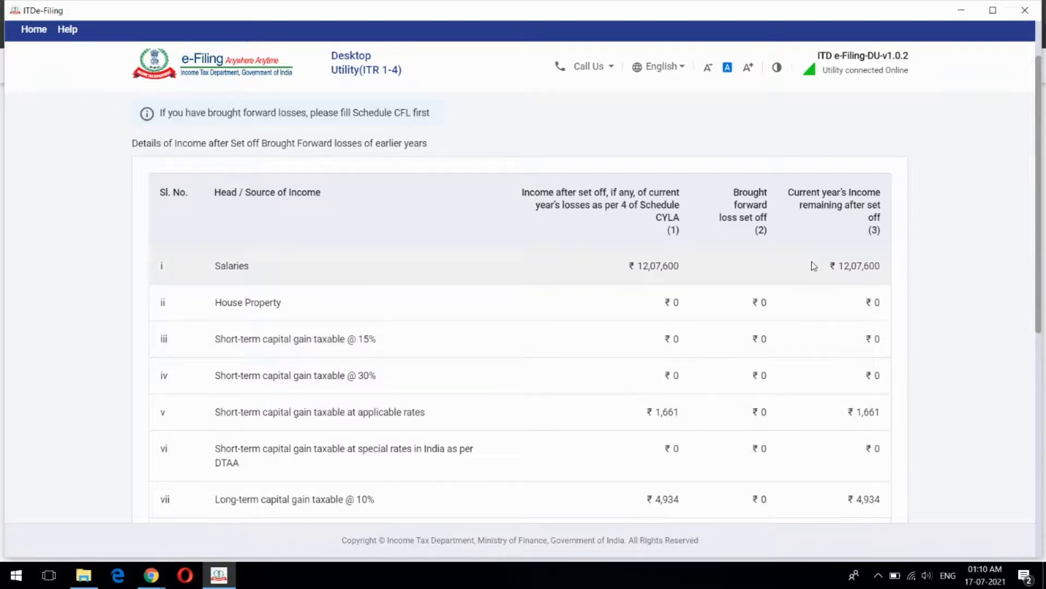
pyautogui.scroll(-2, 831, 304)
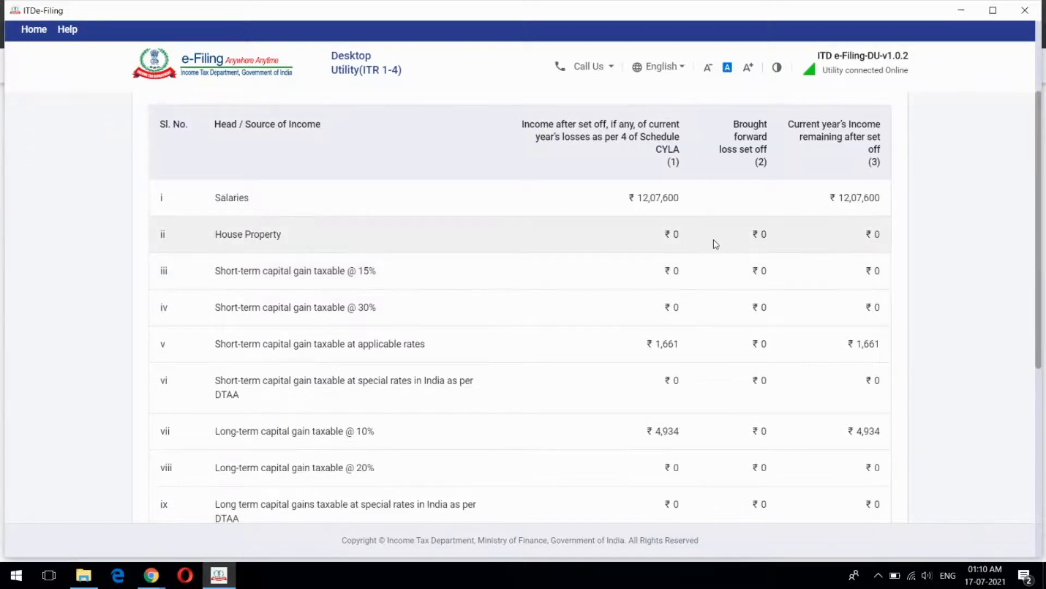
pyautogui.scroll(-10, 715, 244)
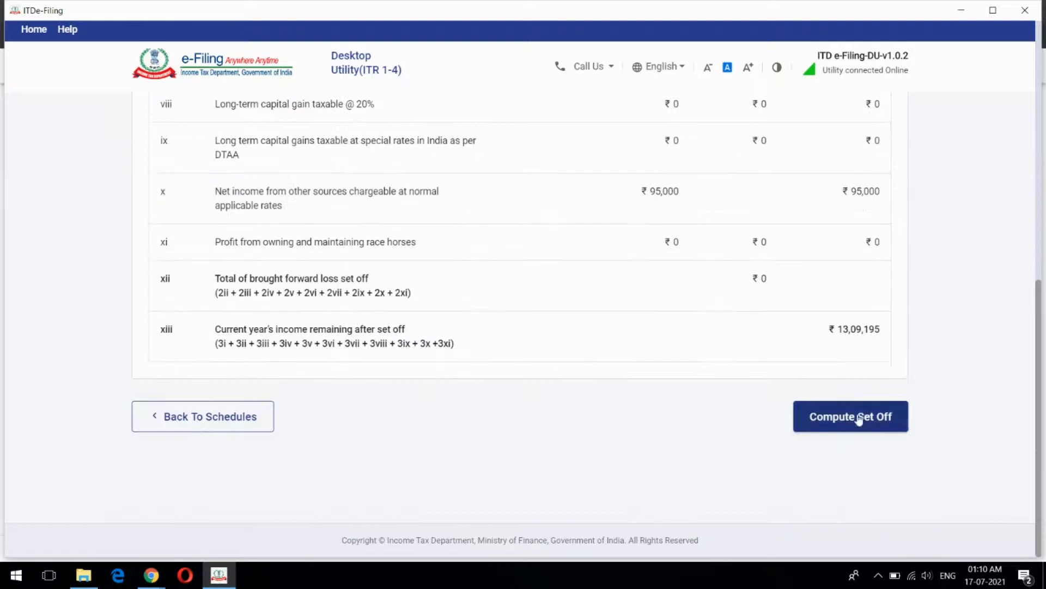
pyautogui.click(227, 424)
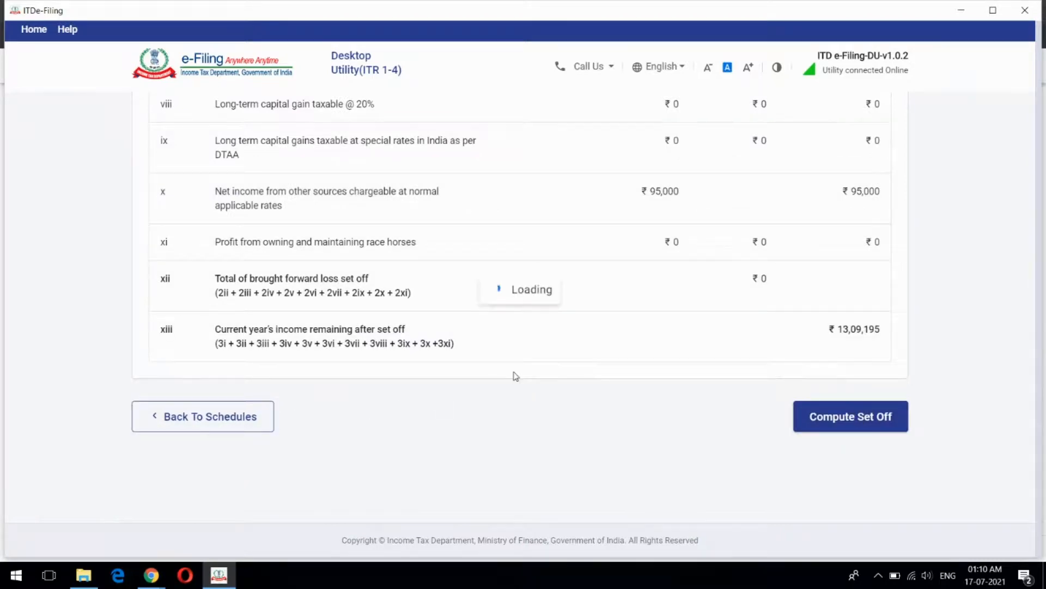
pyautogui.scroll(-6, 559, 323)
pyautogui.scroll(-3, 561, 323)
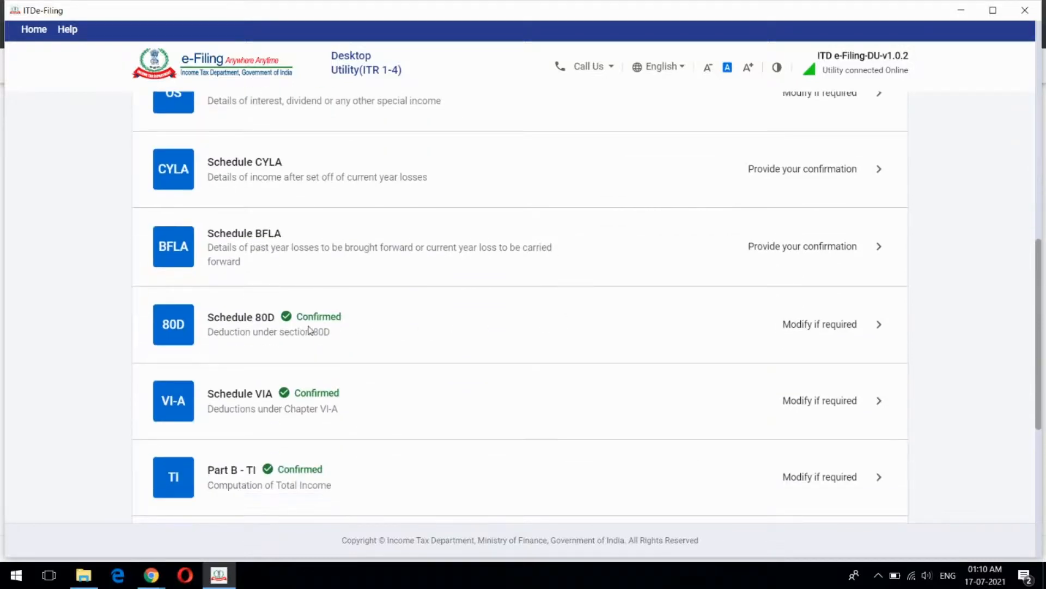
# Open Schedule 80D, review its ₹32,000 eligible deduction, and start editing it
pyautogui.click(467, 325)
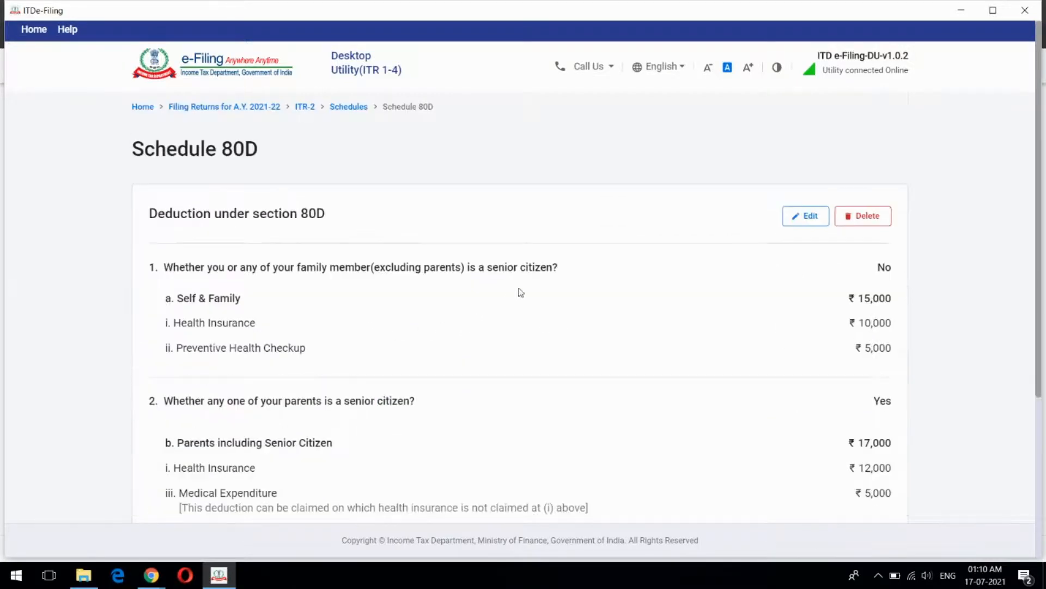
pyautogui.scroll(-1, 597, 229)
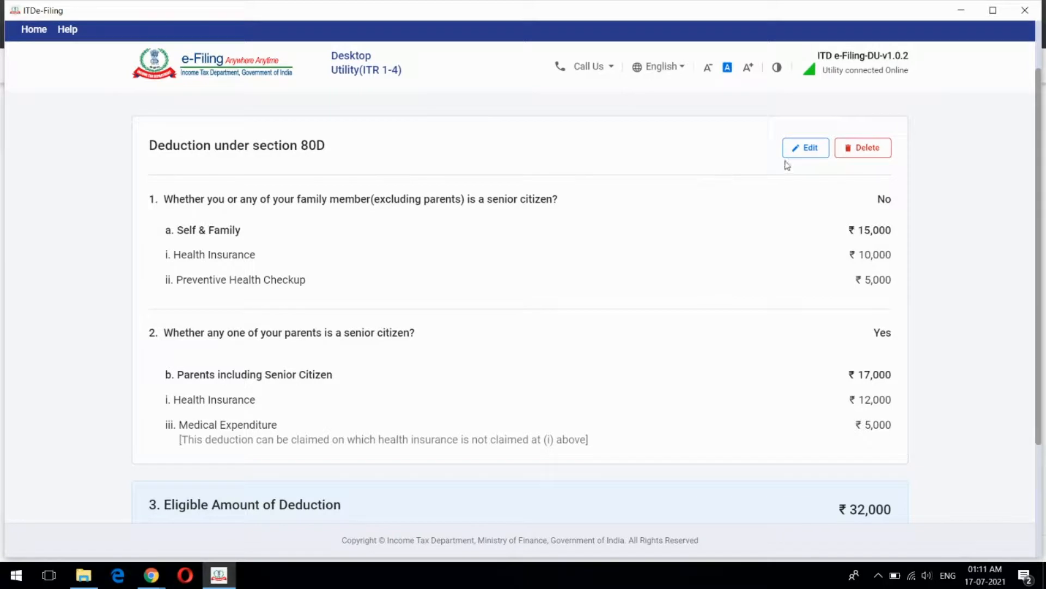
pyautogui.click(805, 147)
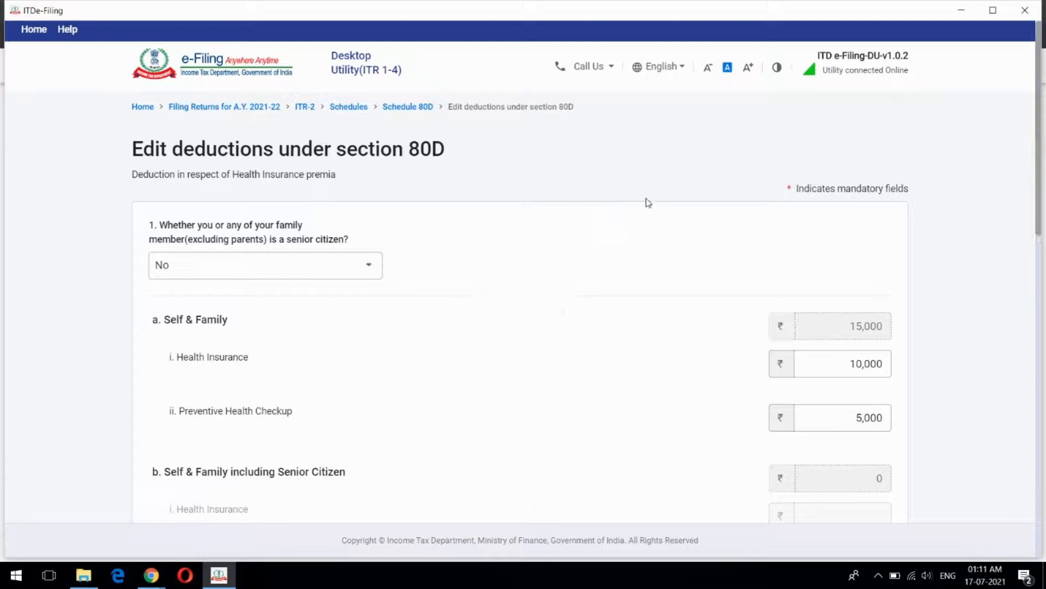
pyautogui.scroll(-1, 603, 252)
pyautogui.scroll(1, 608, 252)
pyautogui.scroll(-4, 610, 250)
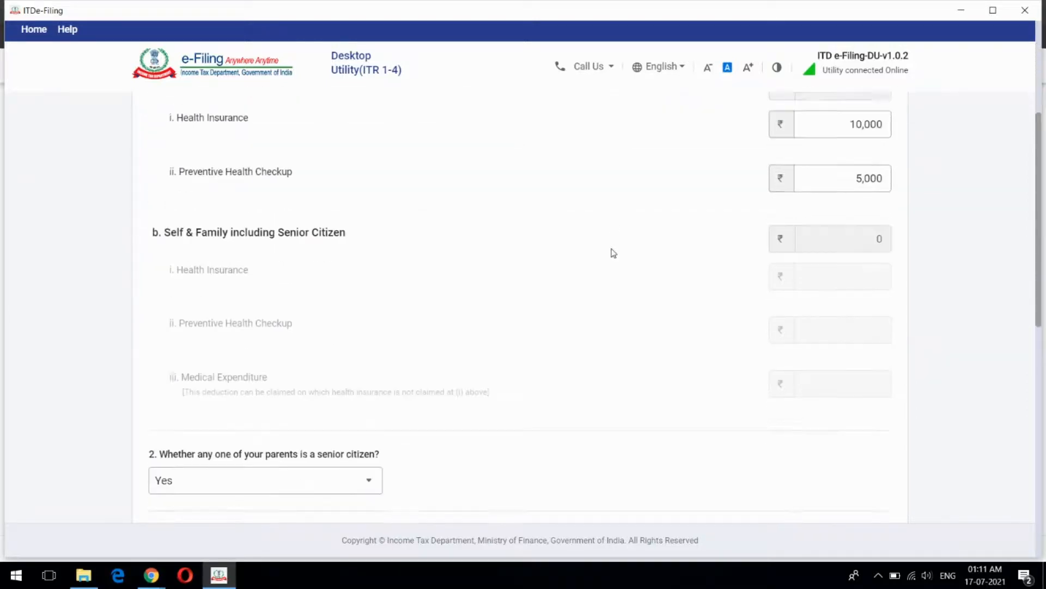
pyautogui.scroll(-5, 612, 248)
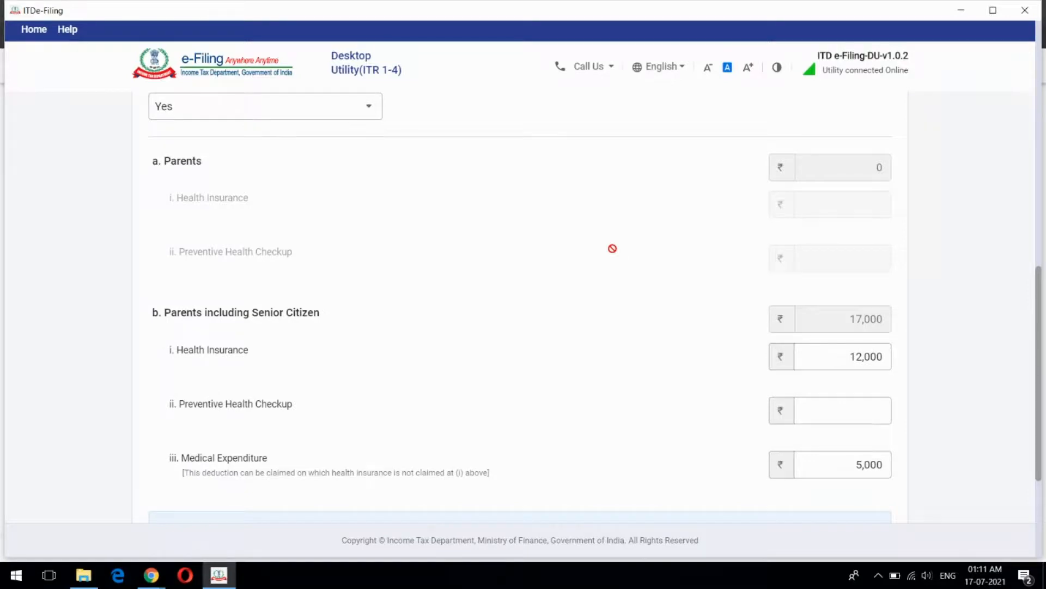
pyautogui.scroll(-1, 616, 254)
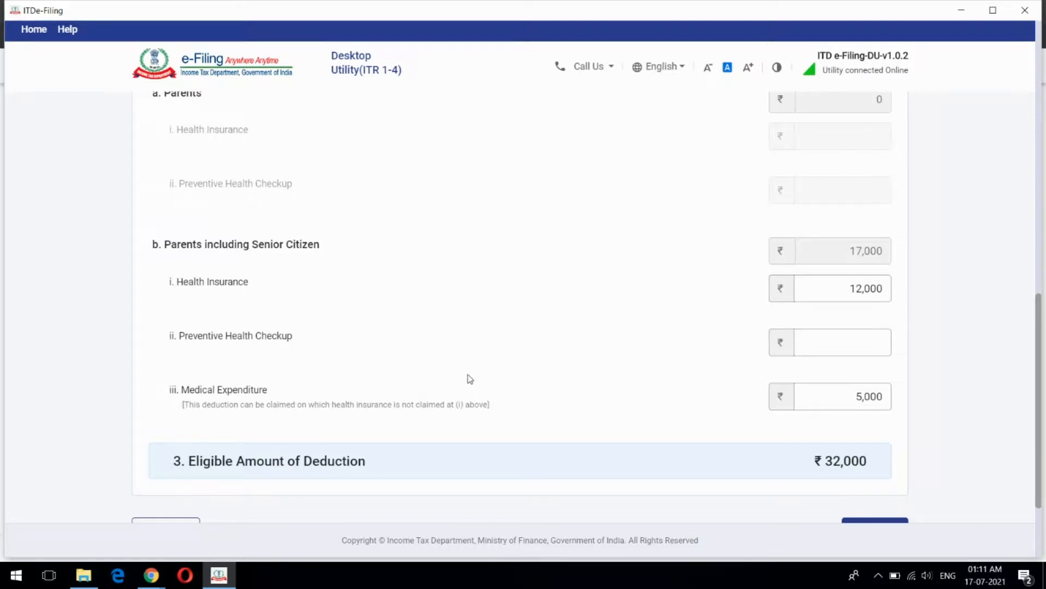
pyautogui.scroll(5, 295, 310)
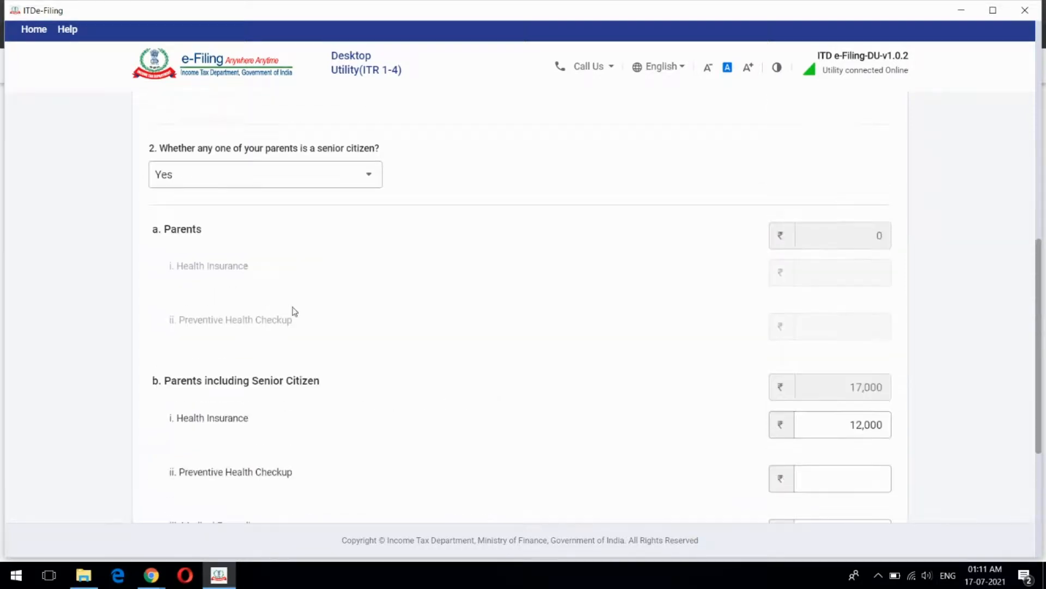
pyautogui.scroll(-4, 547, 286)
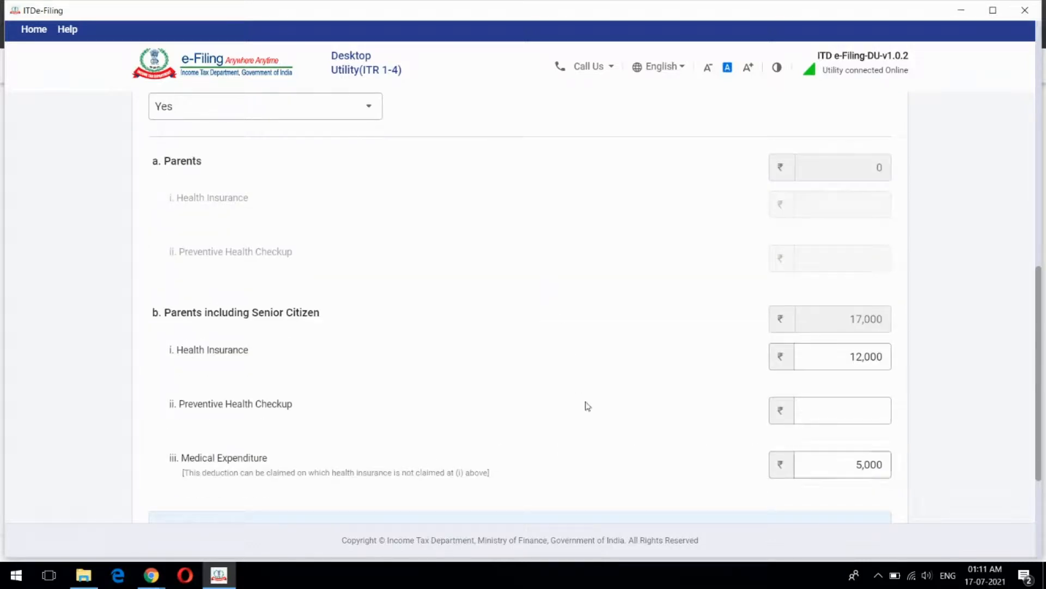
pyautogui.scroll(12, 545, 353)
pyautogui.scroll(-3, 593, 297)
pyautogui.scroll(3, 572, 279)
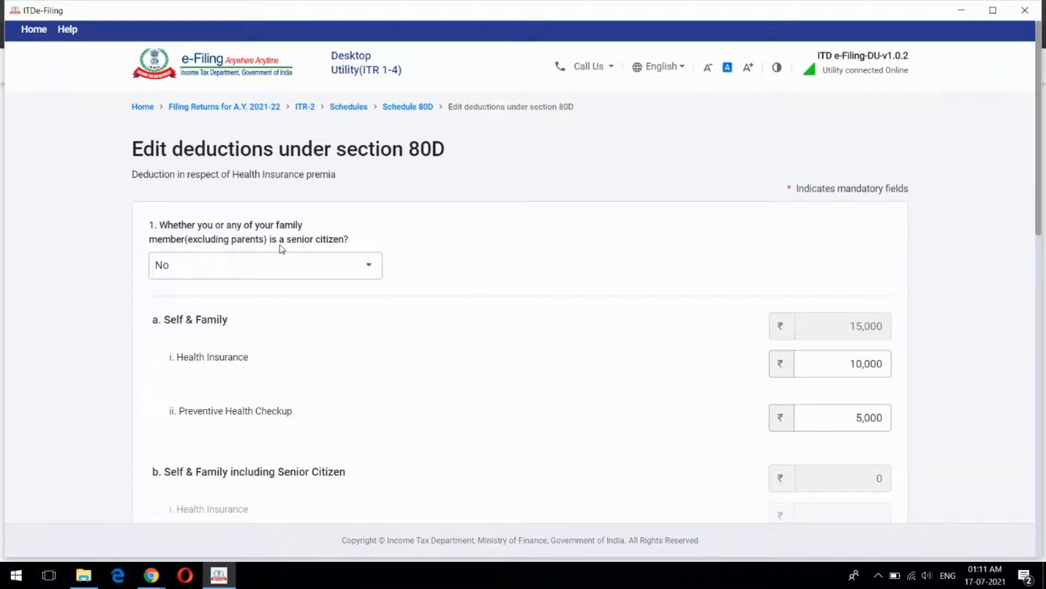
pyautogui.scroll(-3, 445, 320)
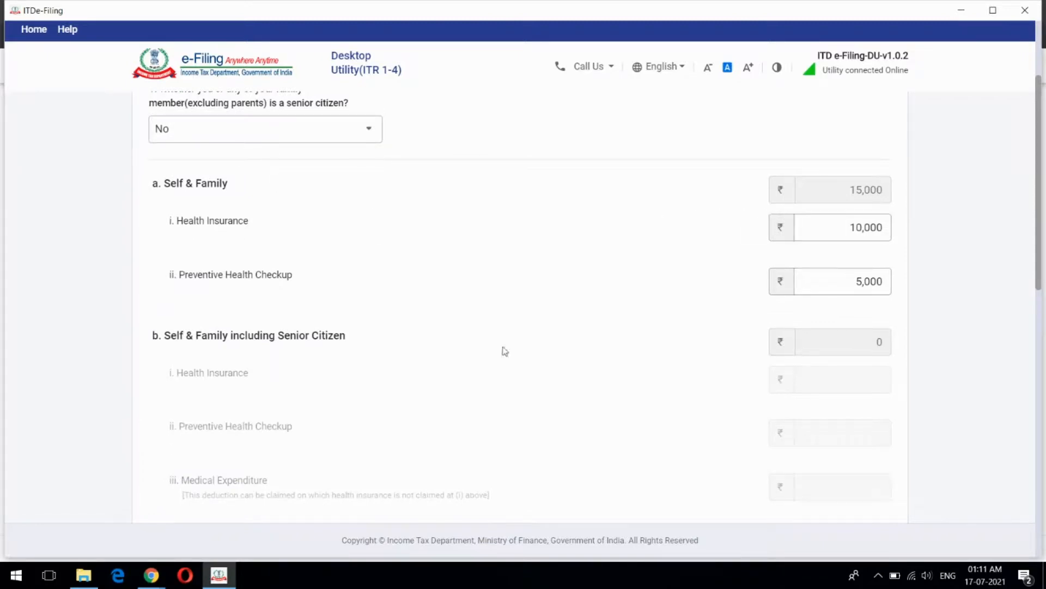
pyautogui.scroll(-3, 472, 257)
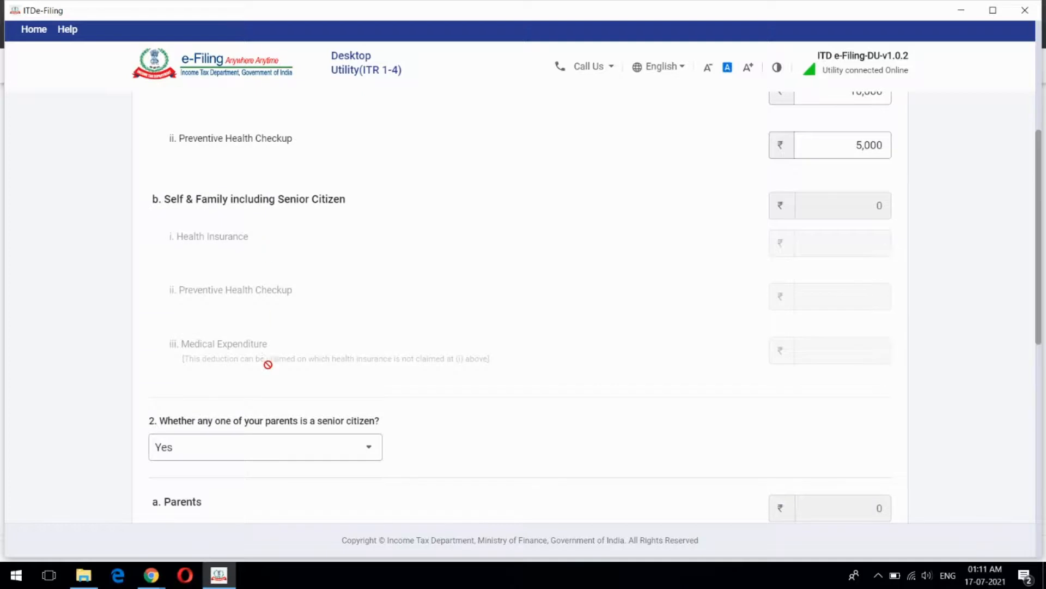
pyautogui.scroll(3, 310, 300)
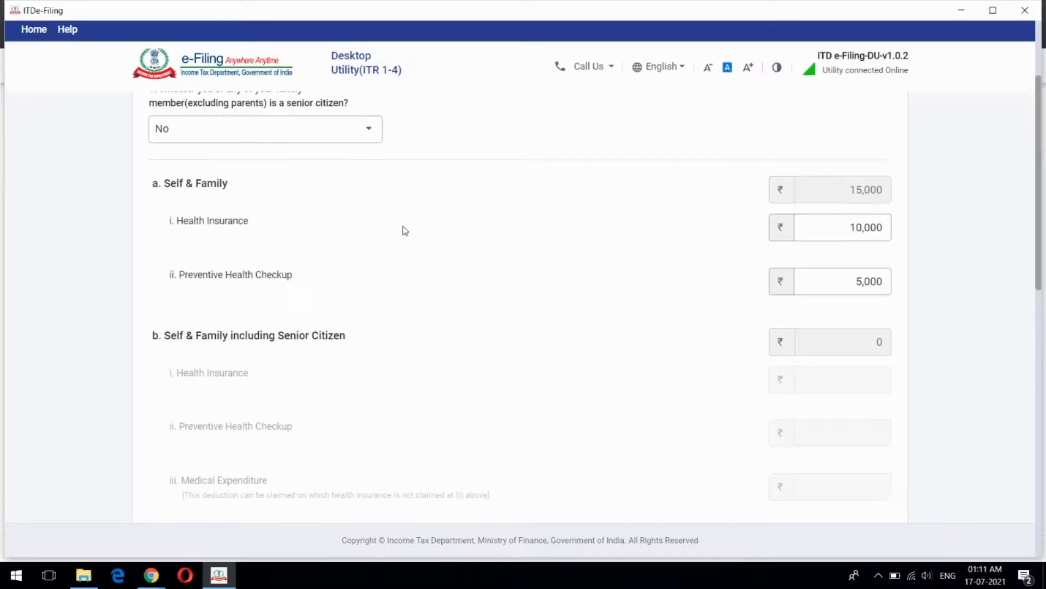
pyautogui.scroll(-7, 405, 230)
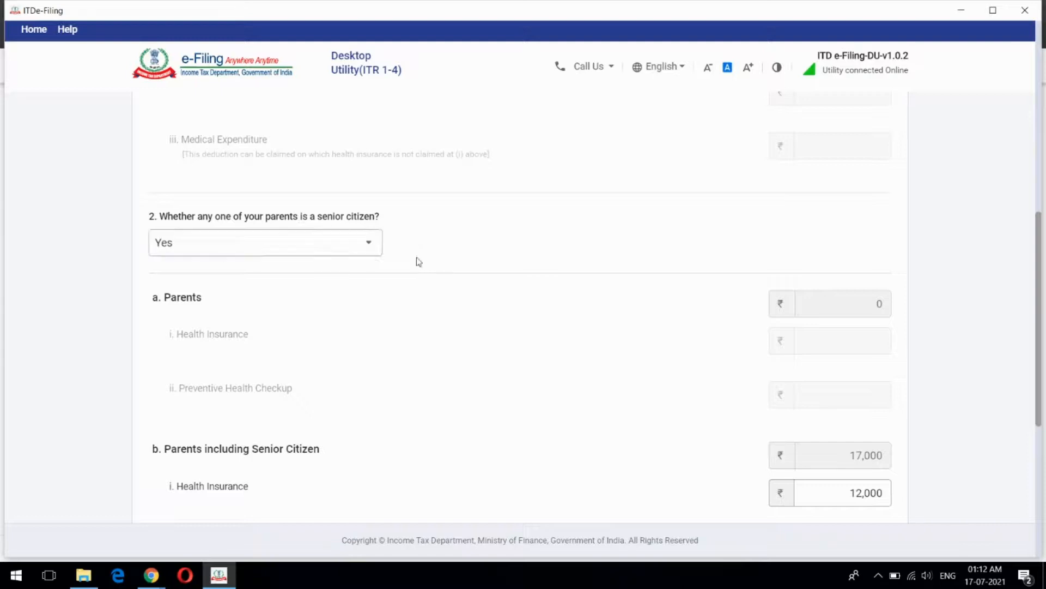
pyautogui.scroll(-3, 491, 253)
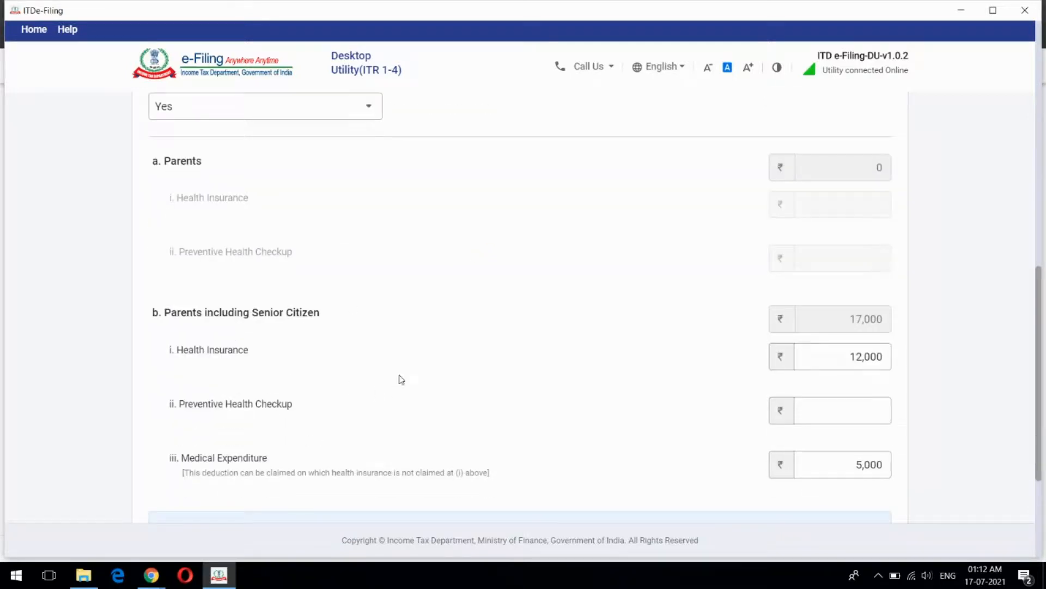
# Try ₹5,000 for parents' preventive health checkup, then clear it to restore the ₹32,000 total
pyautogui.click(876, 356)
pyautogui.click(651, 391)
pyautogui.click(855, 416)
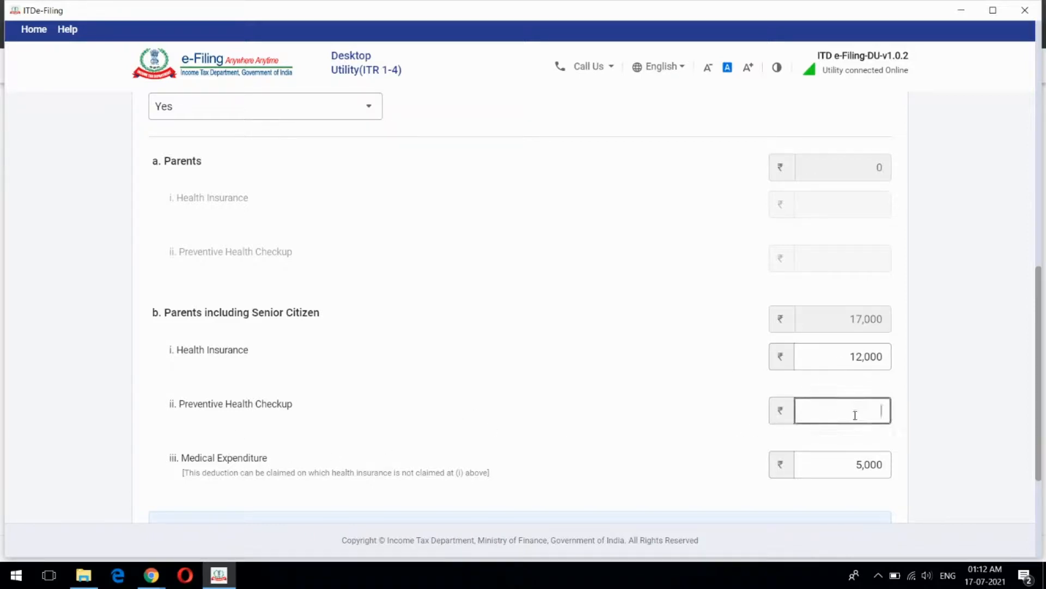
pyautogui.write('5000')
pyautogui.click(712, 370)
pyautogui.scroll(-1, 712, 370)
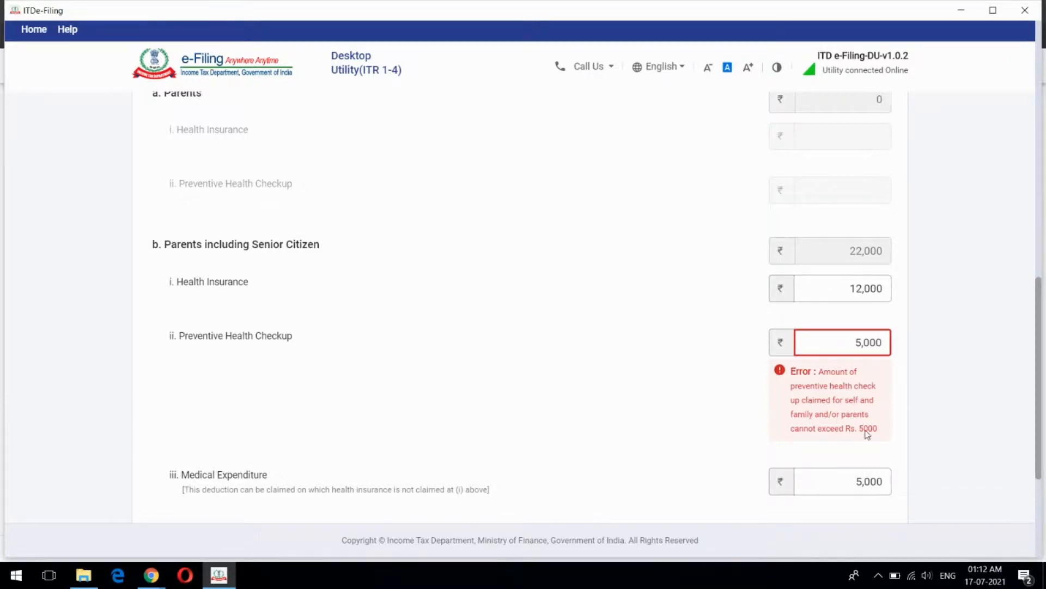
pyautogui.scroll(10, 867, 440)
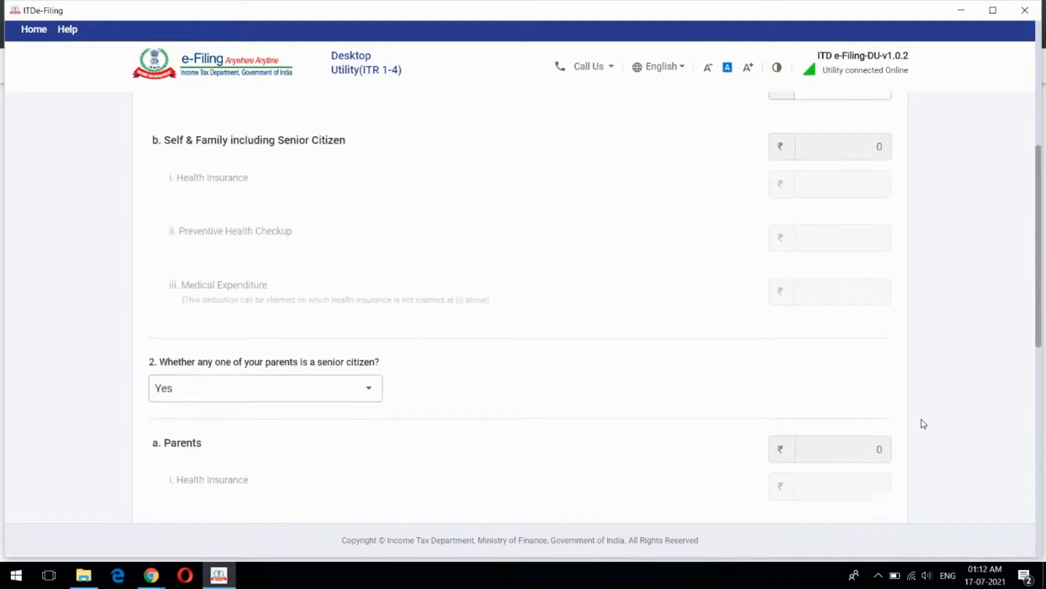
pyautogui.click(860, 281)
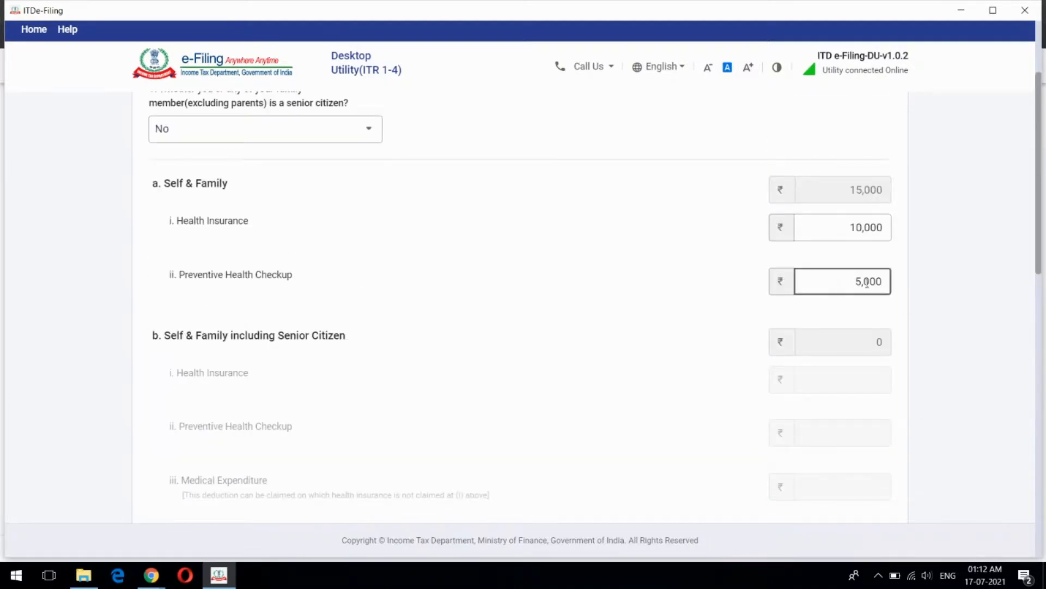
pyautogui.scroll(-10, 939, 328)
pyautogui.moveTo(853, 279); pyautogui.dragTo(911, 283)
pyautogui.press('BackSpace')
pyautogui.click(957, 315)
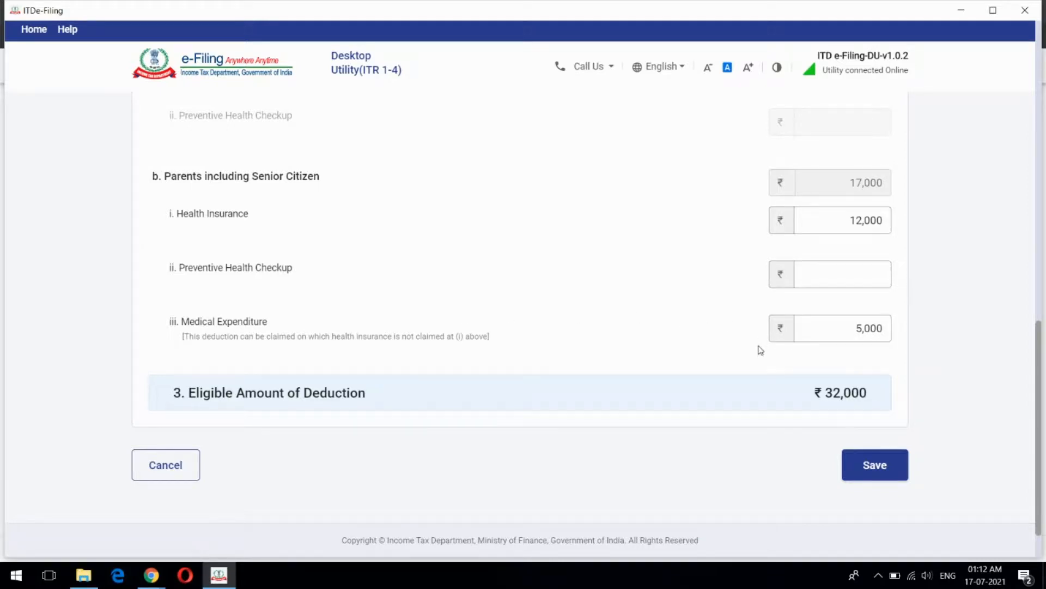
# Inspect the ₹5,000 parents' medical expenditure, then cancel the 80D edit form unchanged
pyautogui.scroll(1, 761, 350)
pyautogui.scroll(-2, 761, 350)
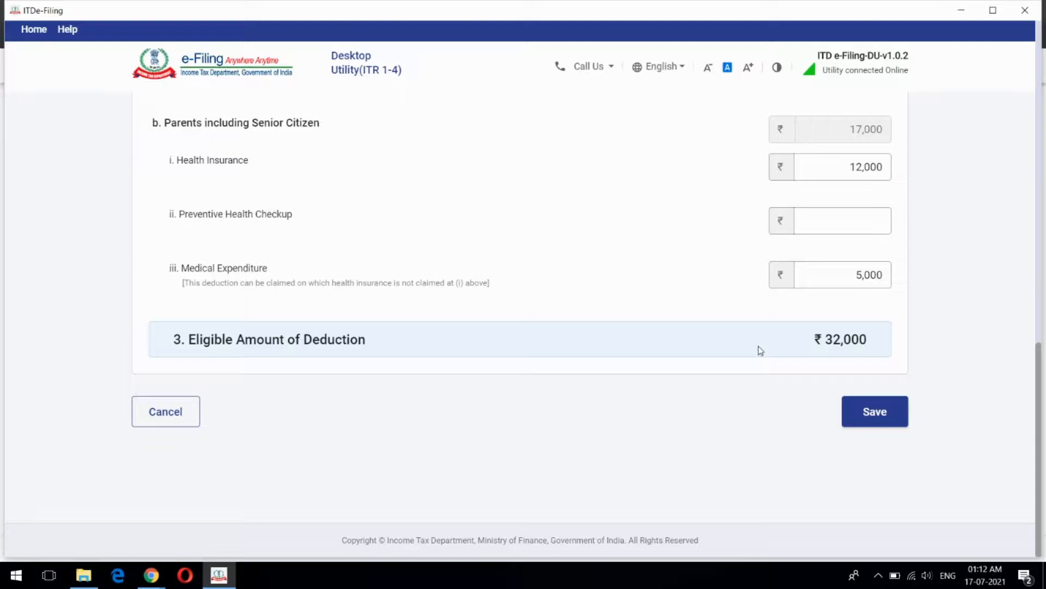
pyautogui.click(855, 276)
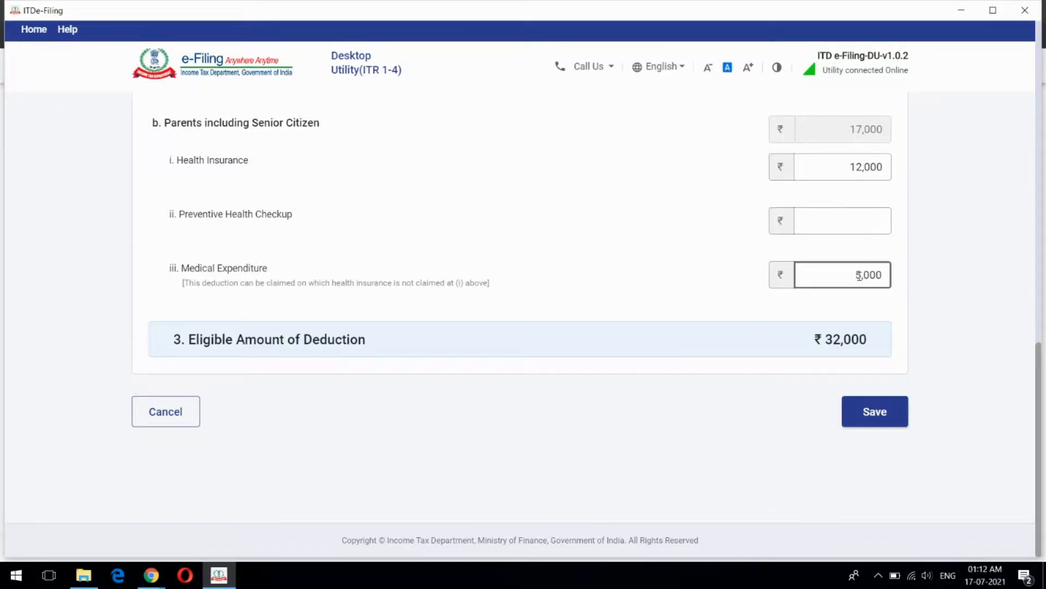
pyautogui.moveTo(856, 275); pyautogui.dragTo(887, 275)
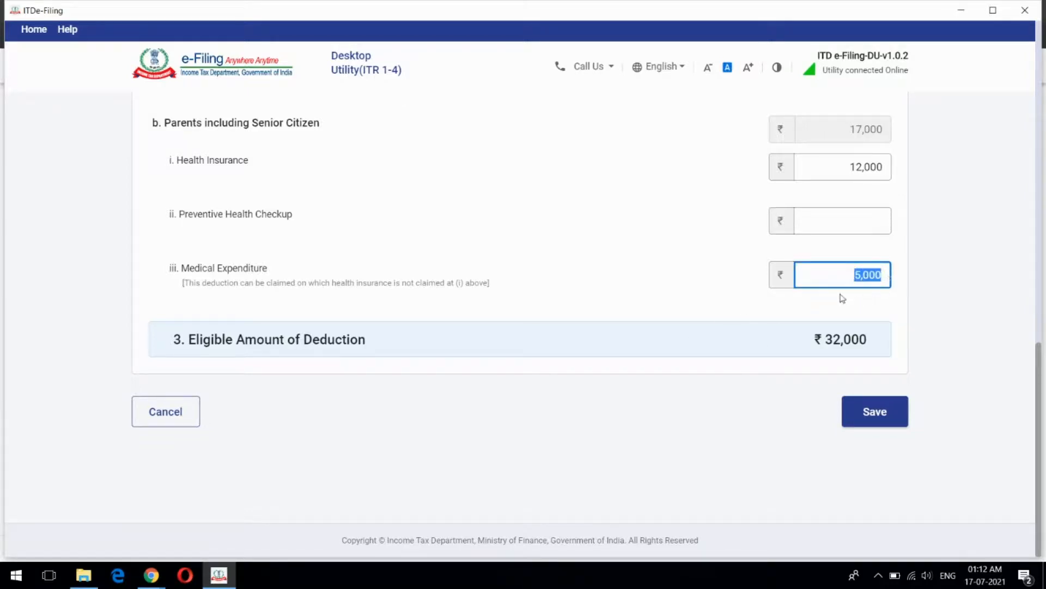
pyautogui.click(905, 304)
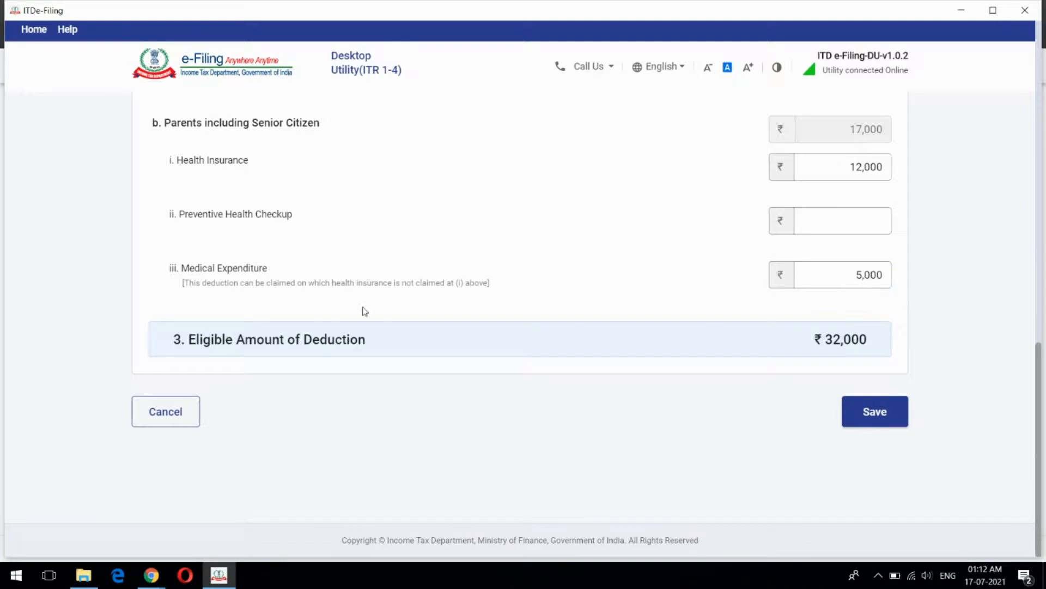
pyautogui.click(192, 410)
# Confirm Schedule 80D and scroll the schedules list down to the VI-A and Tax Paid rows
pyautogui.scroll(-4, 547, 338)
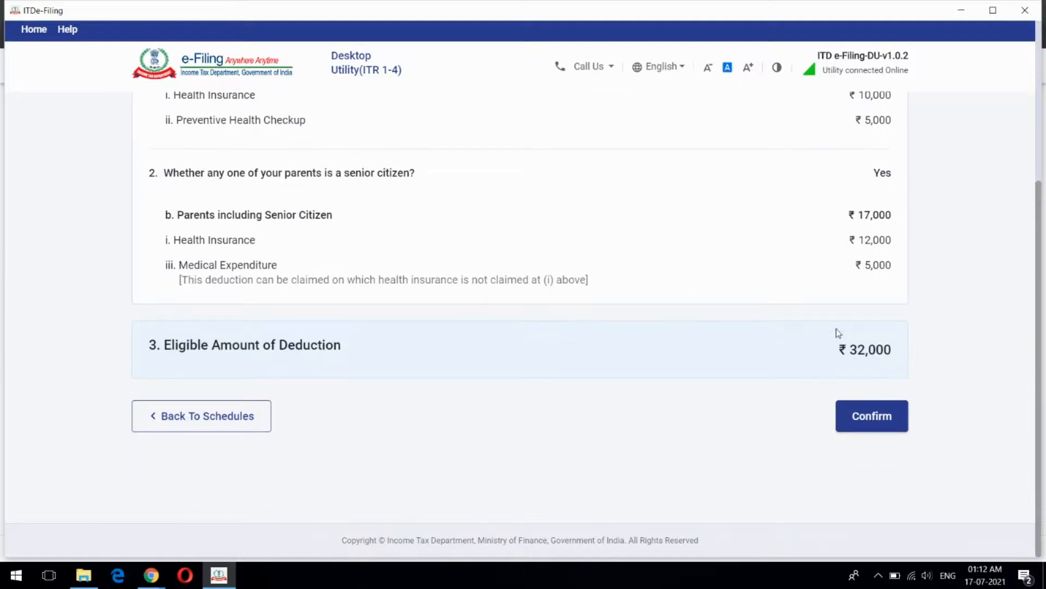
pyautogui.scroll(4, 929, 263)
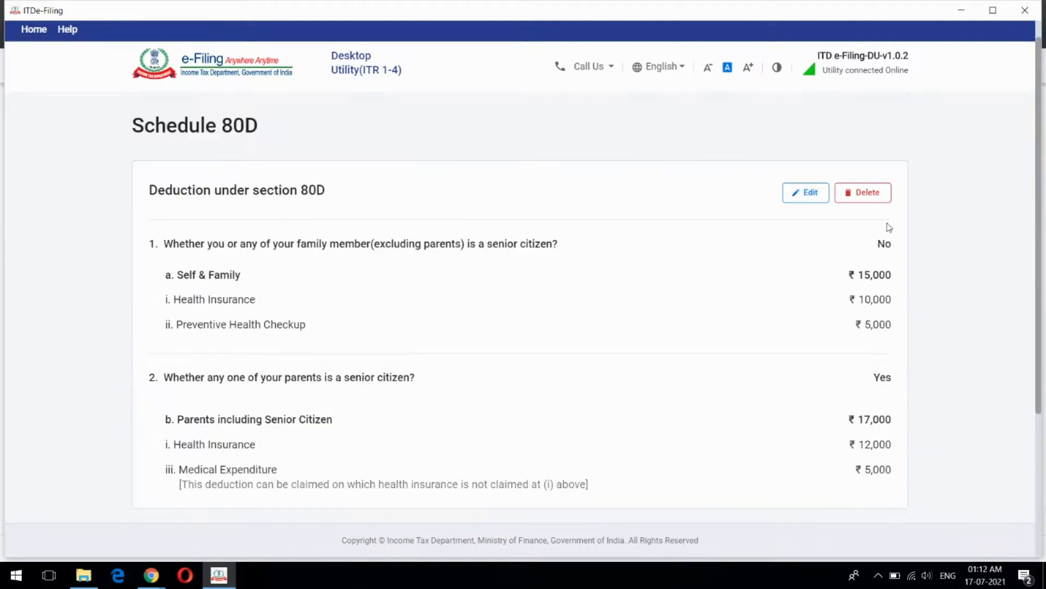
pyautogui.scroll(-4, 912, 343)
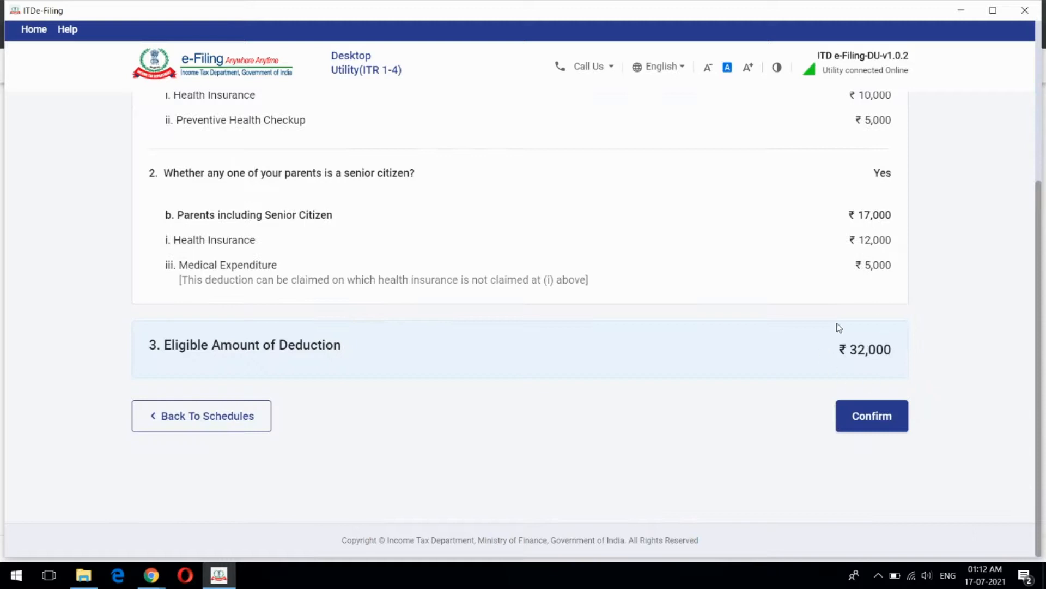
pyautogui.click(872, 416)
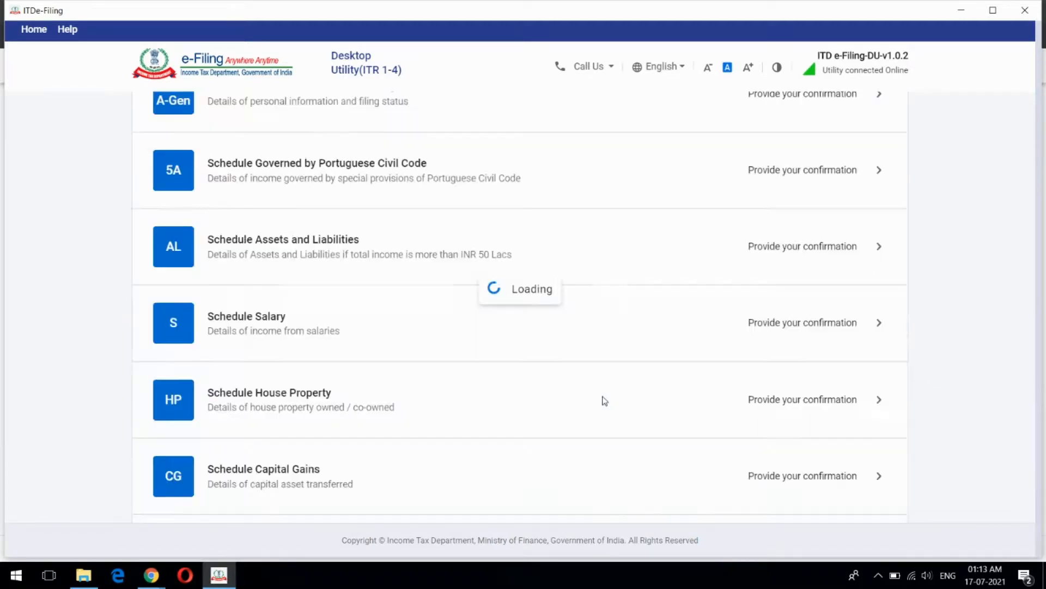
pyautogui.scroll(-10, 621, 367)
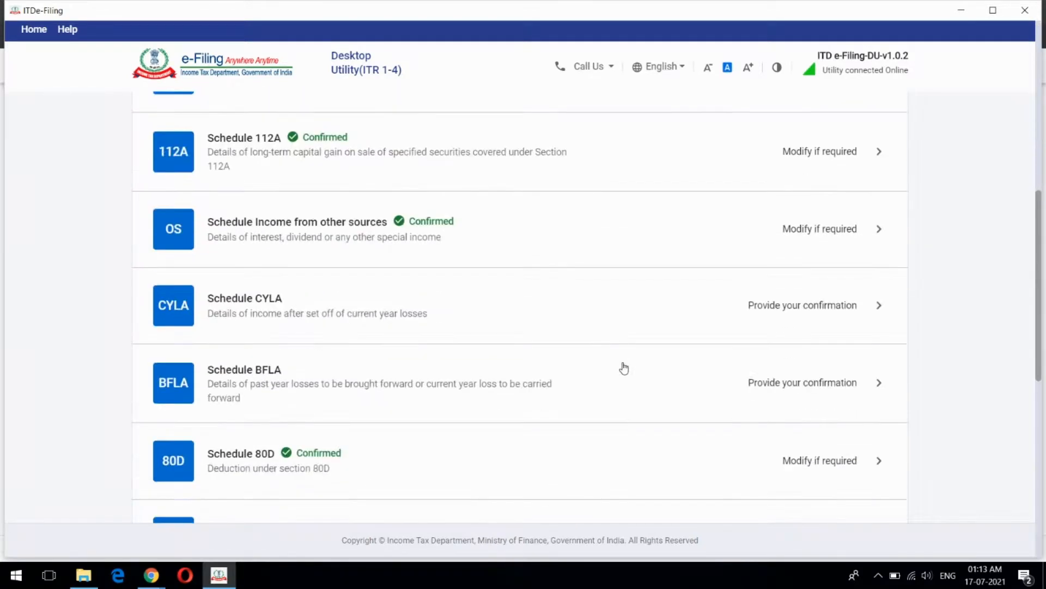
pyautogui.scroll(-2, 624, 368)
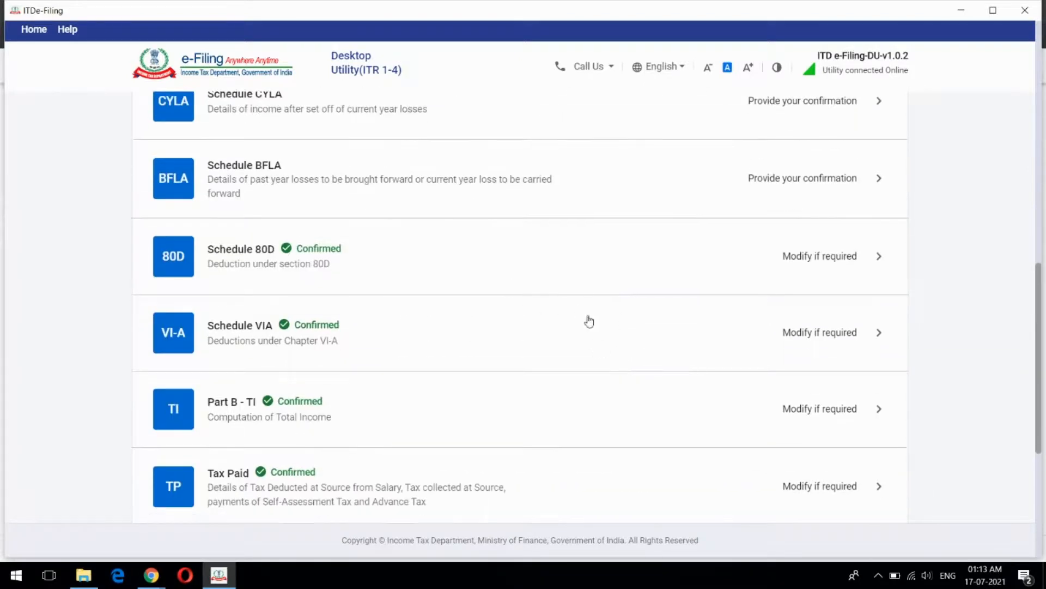
pyautogui.scroll(-1, 602, 363)
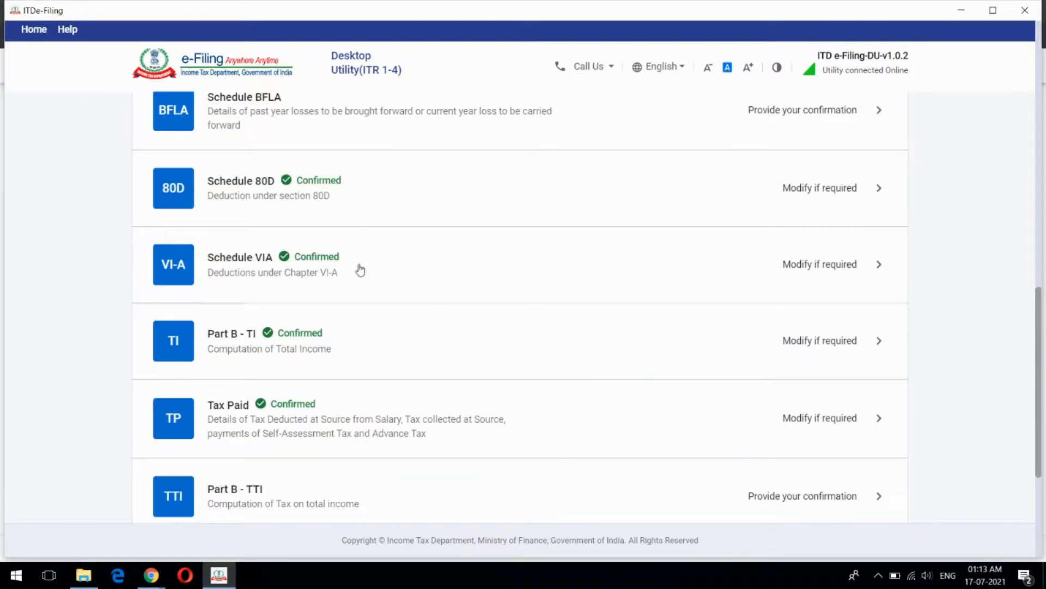
# Open Schedule VI-A Part B and review 80C ₹1,50,000 plus 80D ₹32,000, totalling ₹1,82,000
pyautogui.click(444, 267)
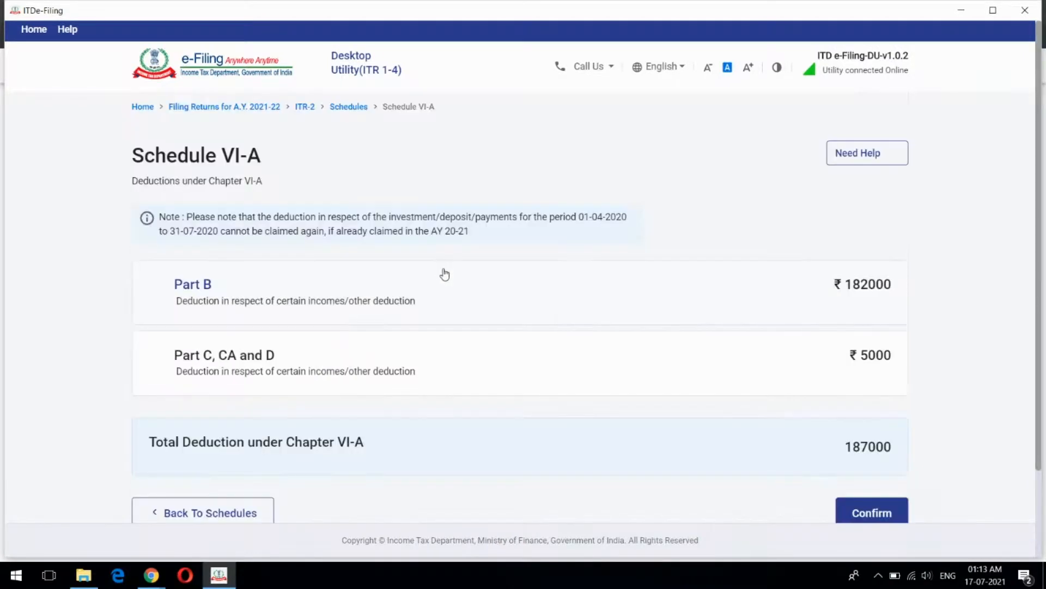
pyautogui.click(544, 267)
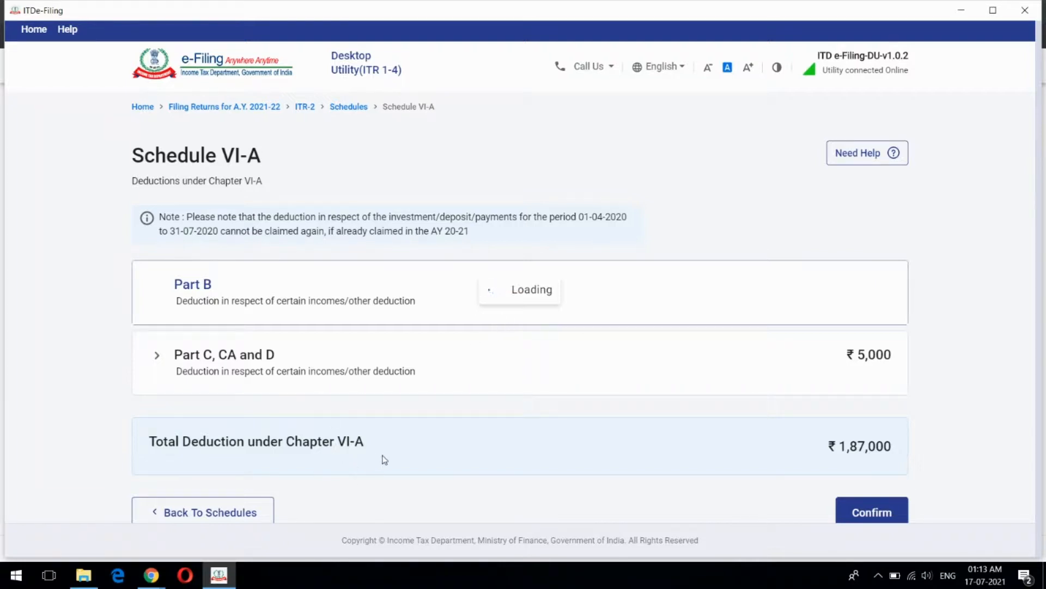
pyautogui.scroll(-3, 518, 308)
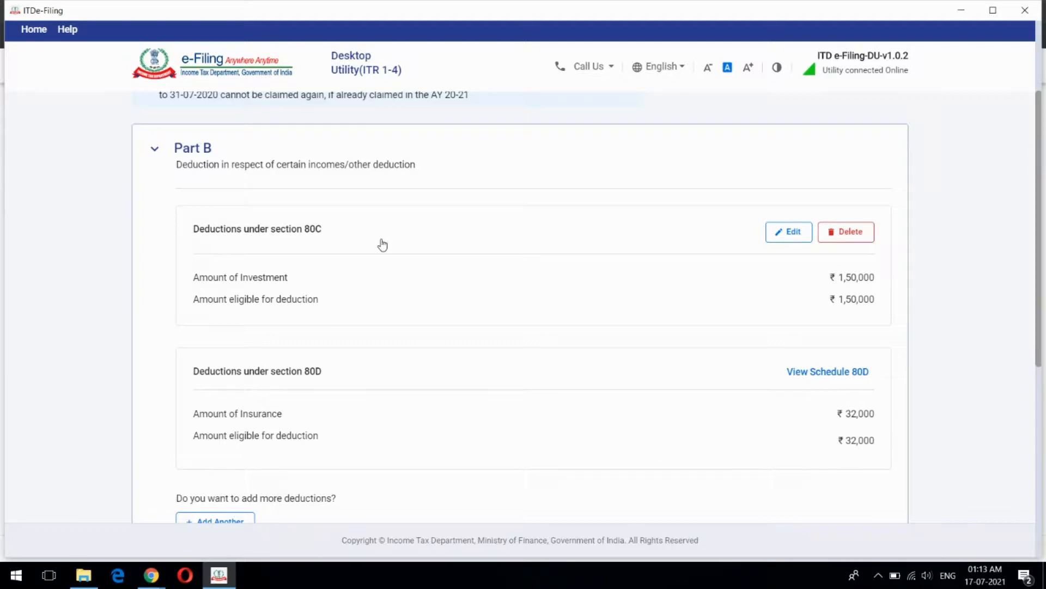
pyautogui.scroll(-1, 434, 242)
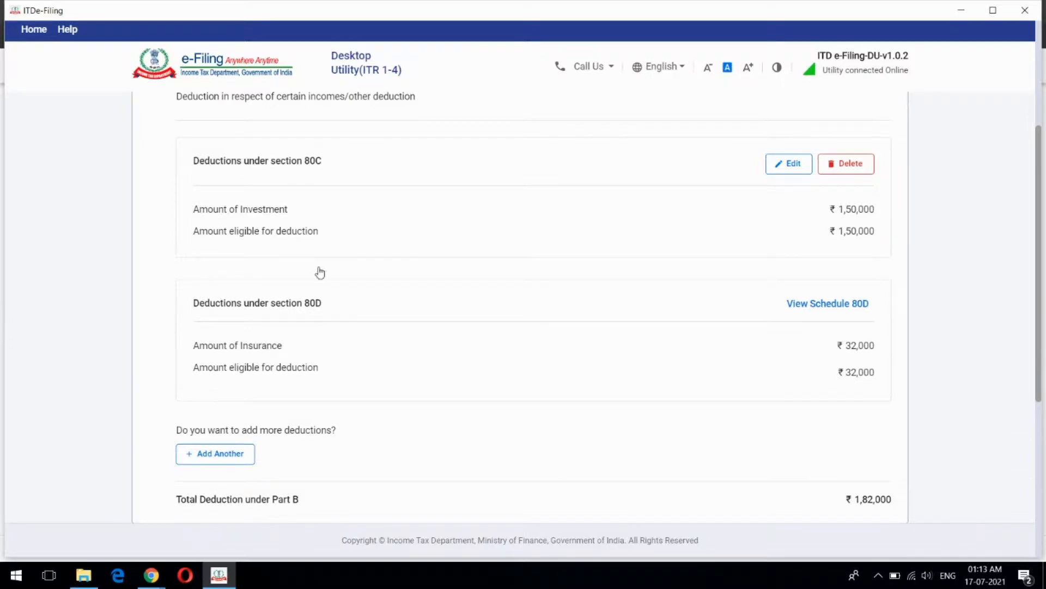
pyautogui.scroll(1, 584, 345)
pyautogui.scroll(-1, 586, 346)
pyautogui.scroll(4, 415, 268)
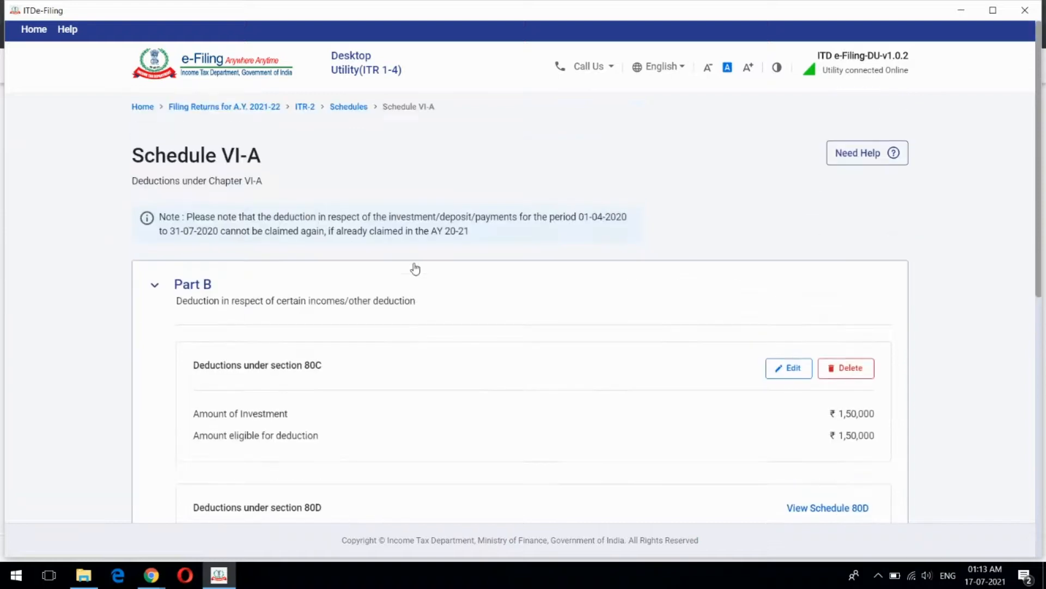
pyautogui.scroll(-3, 415, 268)
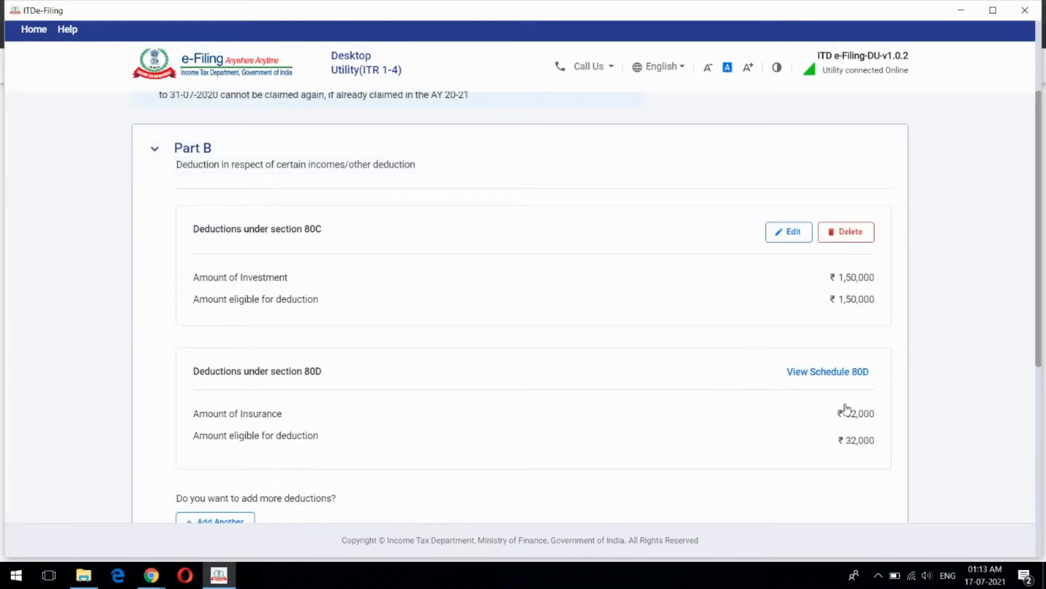
pyautogui.scroll(-3, 583, 392)
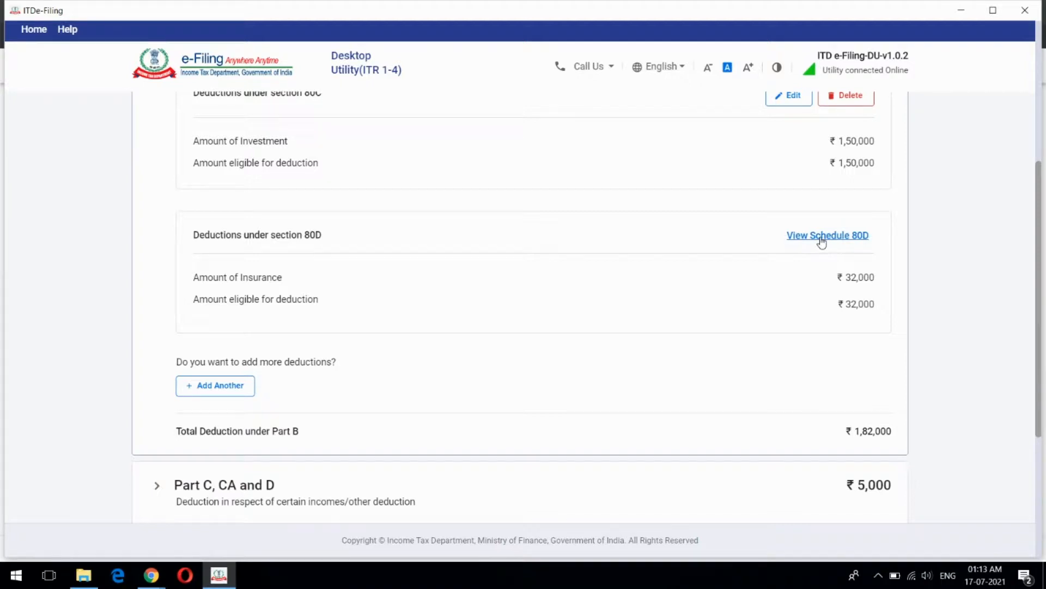
pyautogui.scroll(1, 803, 279)
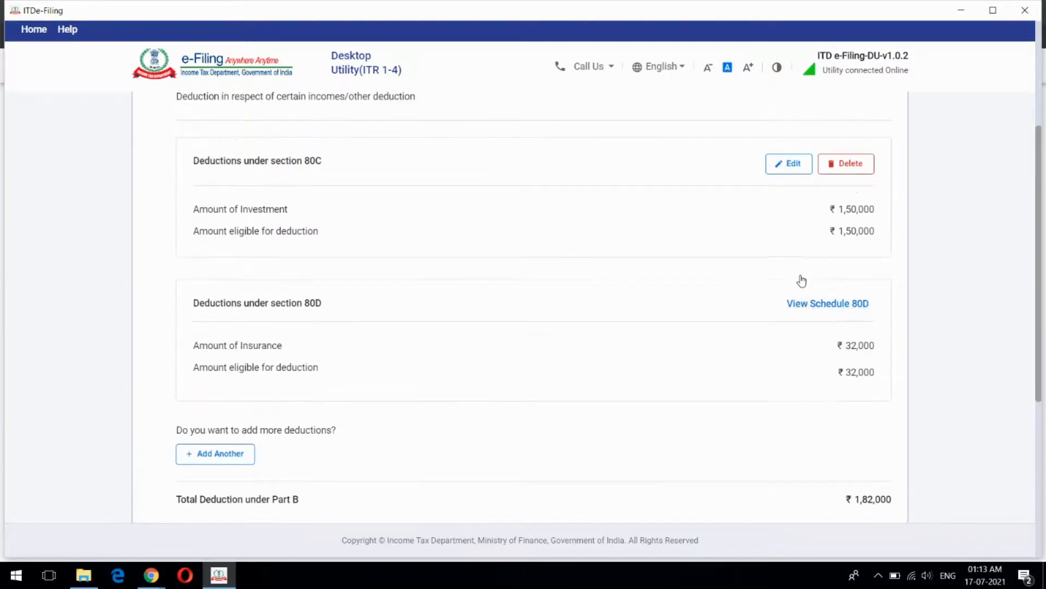
pyautogui.scroll(1, 482, 384)
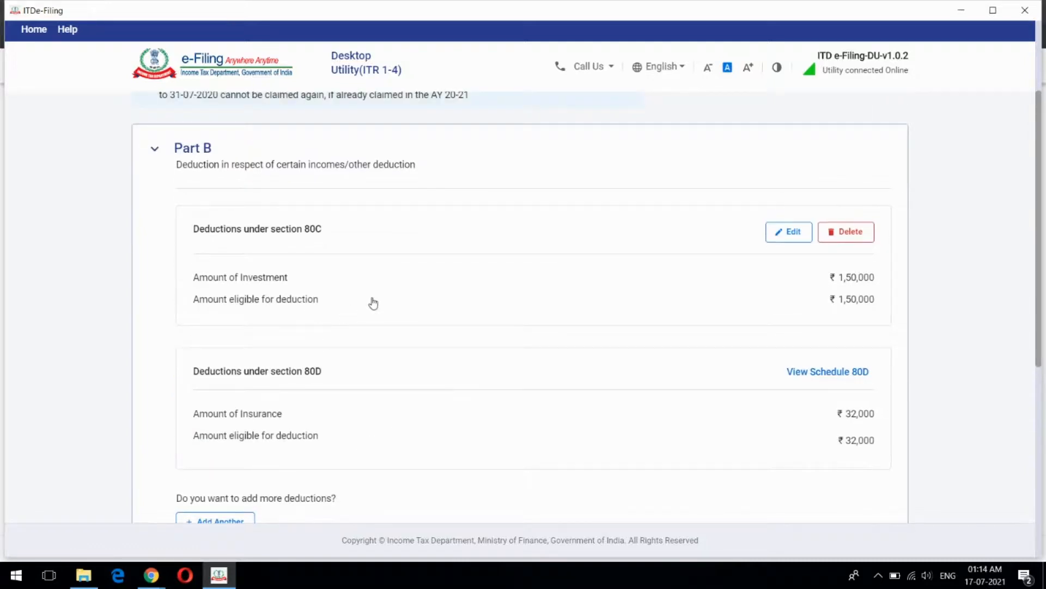
pyautogui.scroll(-1, 351, 289)
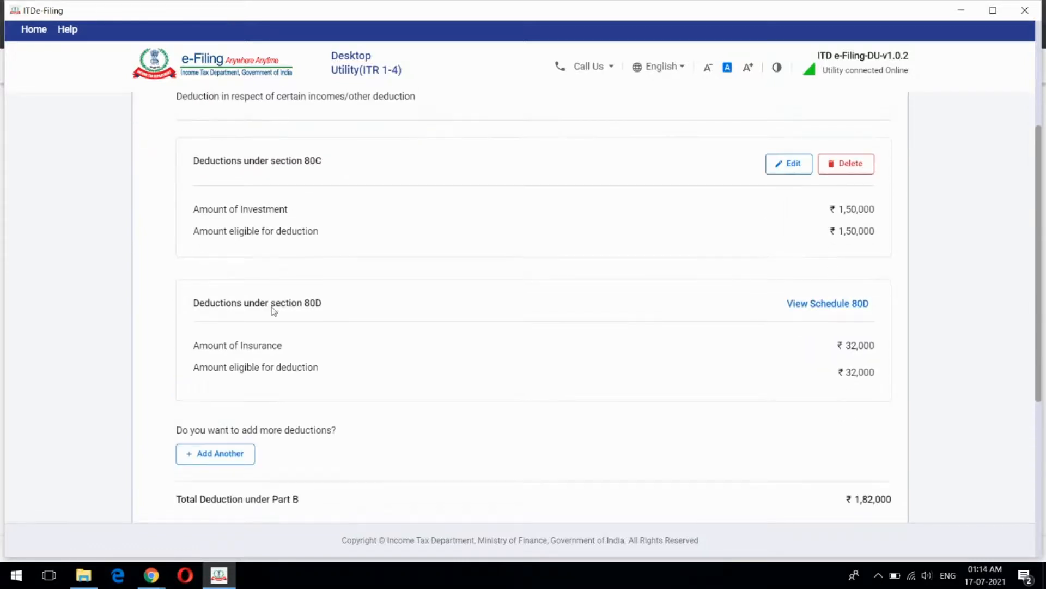
# Start a new Part B deduction entry and browse the Deduction u/s list without choosing one
pyautogui.click(227, 453)
pyautogui.scroll(-2, 468, 398)
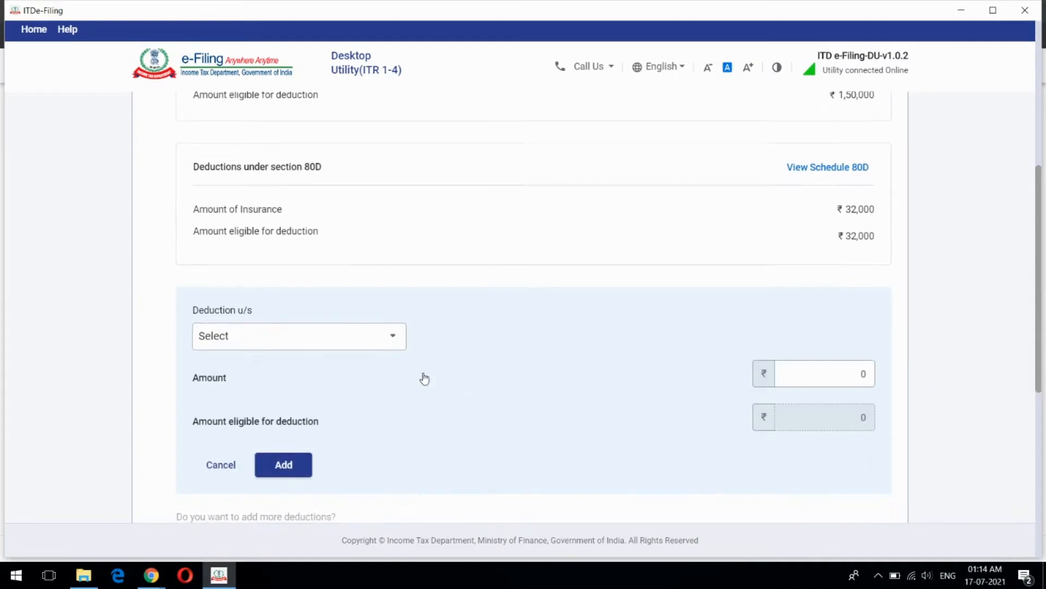
pyautogui.click(392, 339)
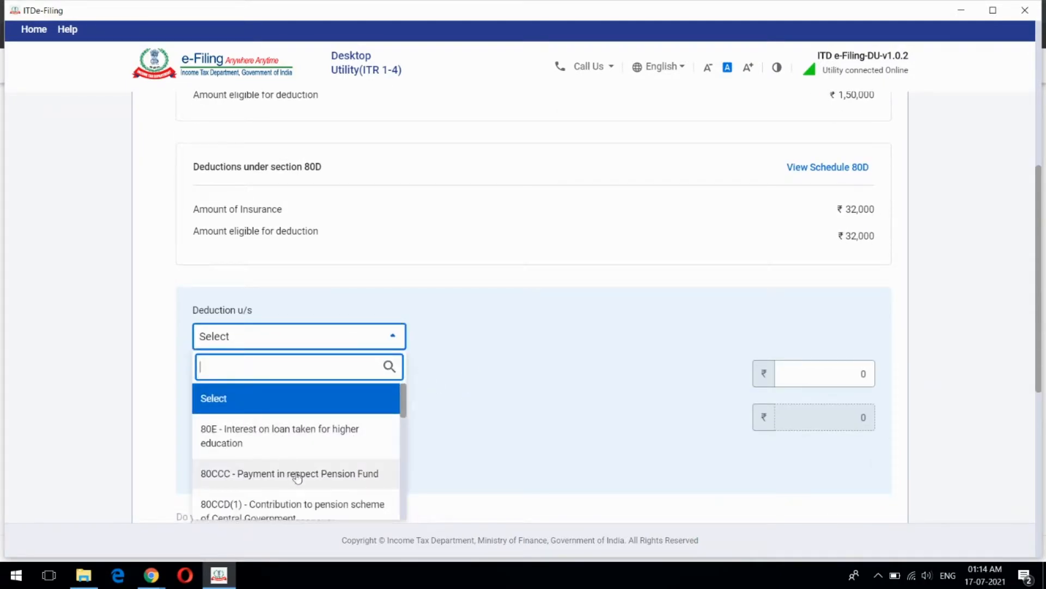
pyautogui.scroll(-2, 320, 458)
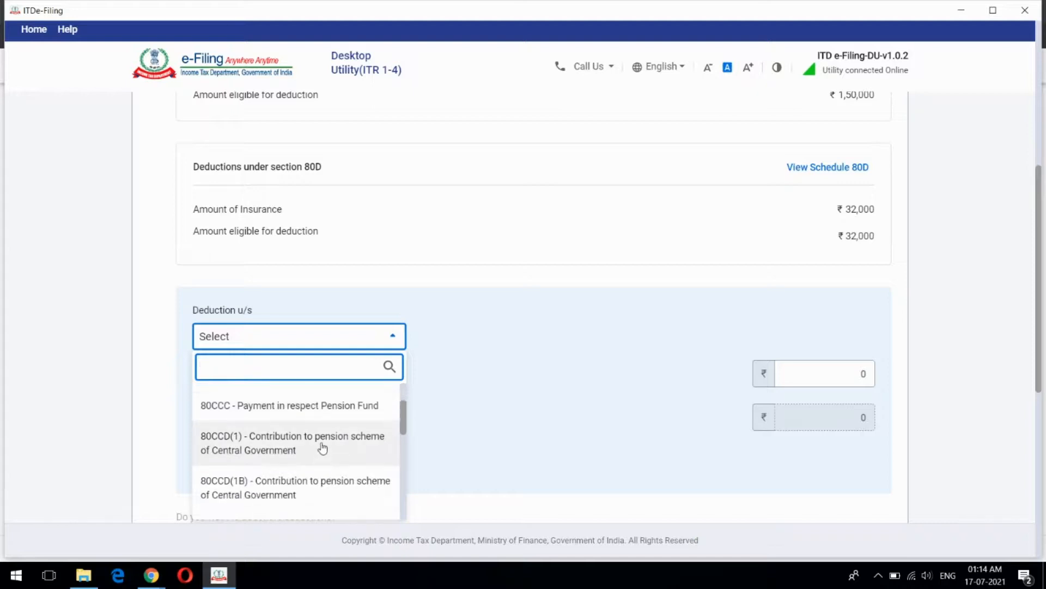
pyautogui.scroll(2, 320, 446)
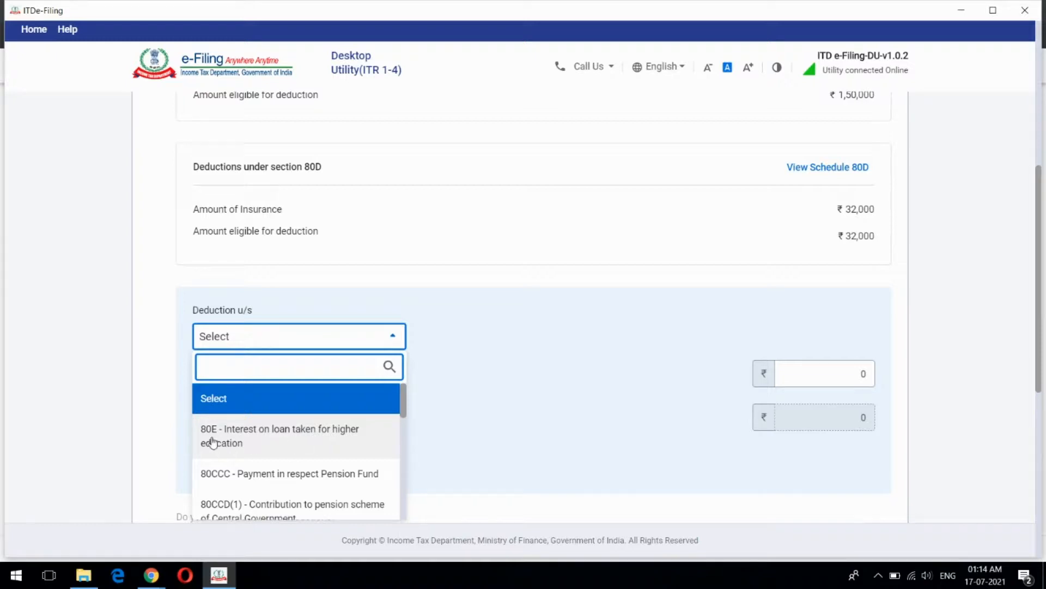
pyautogui.click(515, 306)
# Expand Part C, CA and D to show the ₹5,000 section 80TTA deduction
pyautogui.scroll(3, 518, 283)
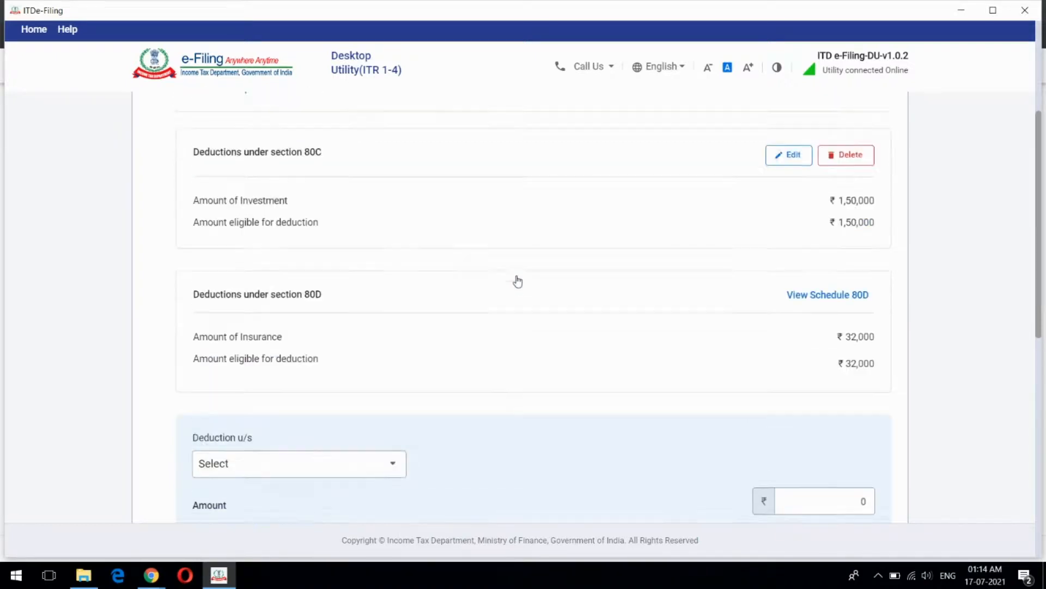
pyautogui.scroll(3, 516, 281)
pyautogui.scroll(-1, 517, 281)
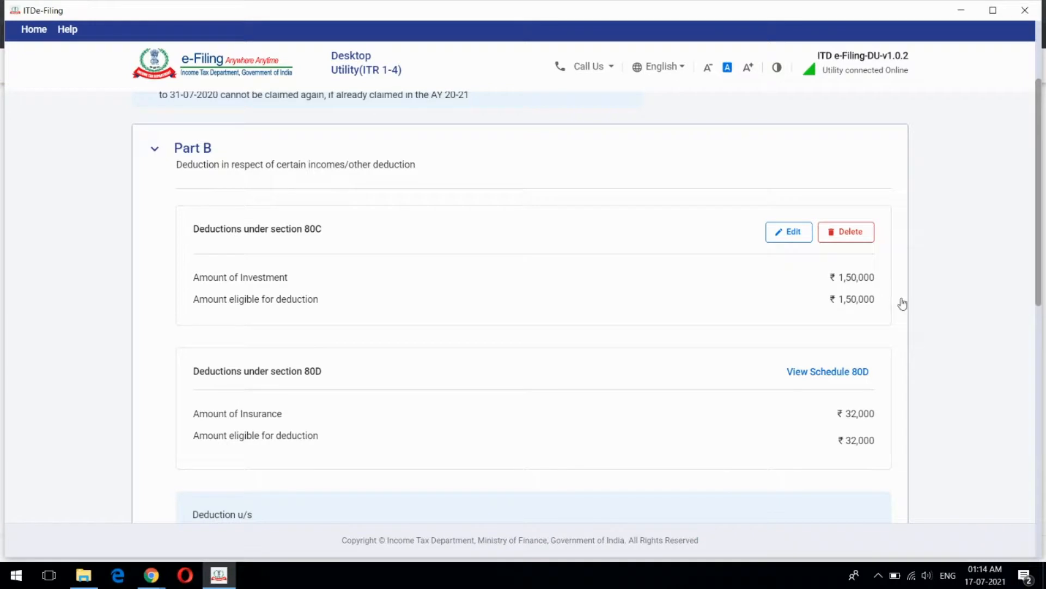
pyautogui.scroll(-5, 696, 330)
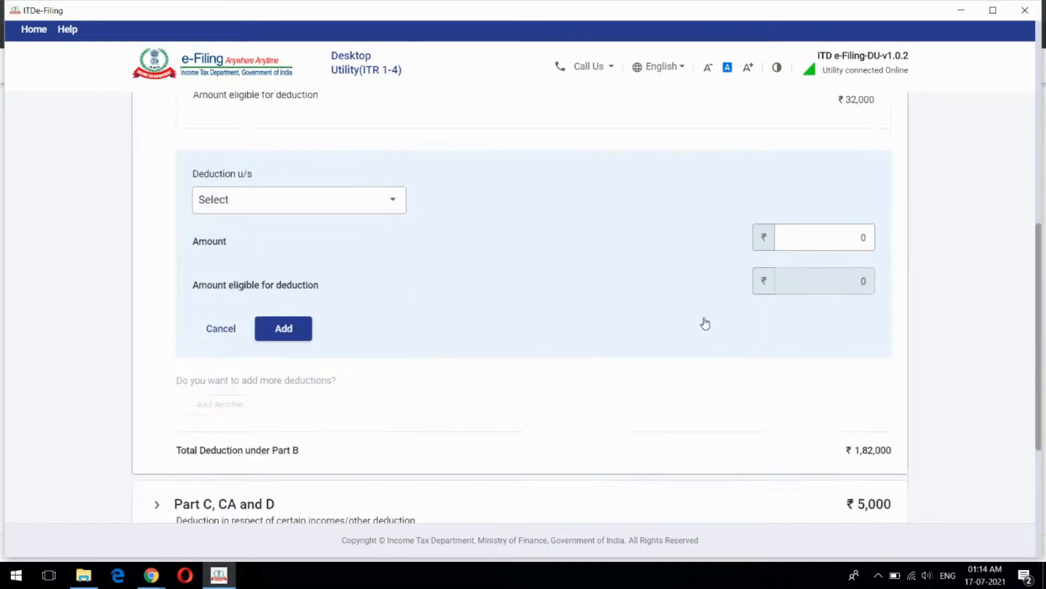
pyautogui.scroll(-2, 706, 324)
pyautogui.scroll(-1, 706, 325)
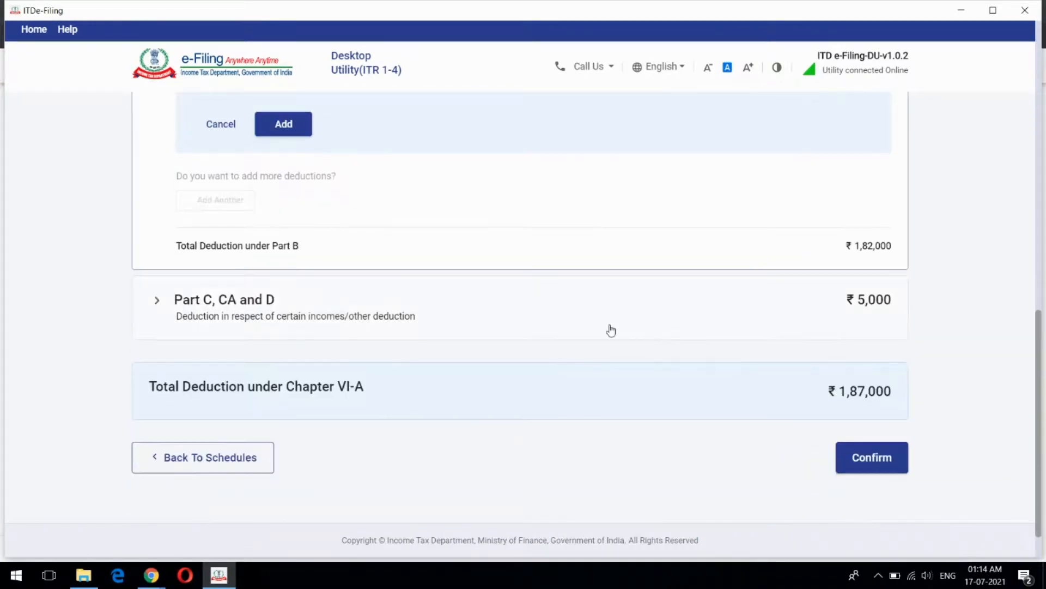
pyautogui.click(611, 330)
pyautogui.scroll(3, 673, 352)
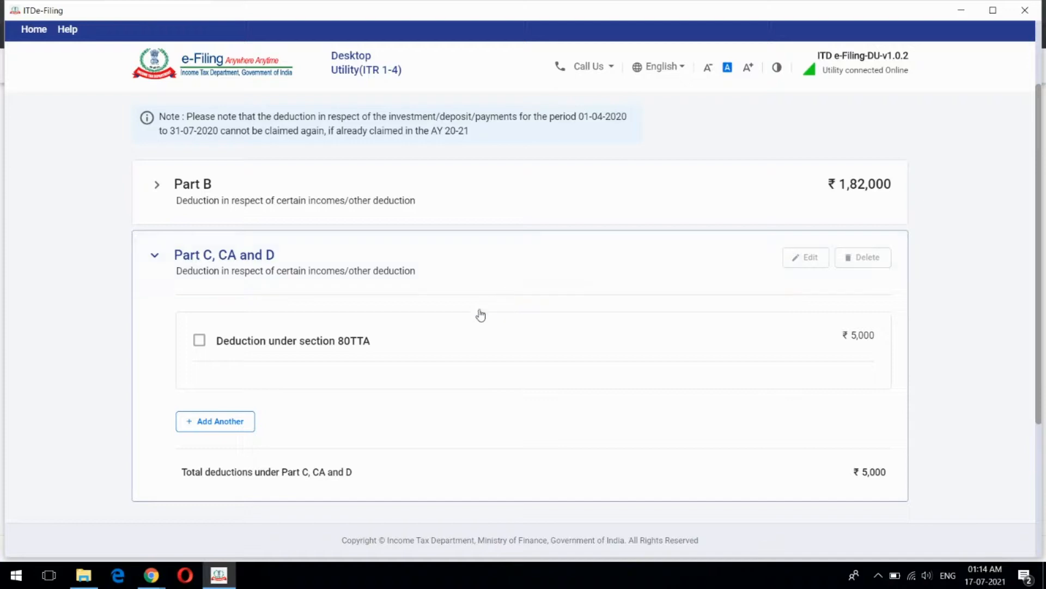
# Add another Part C, CA and D entry and check the 80U disability options, leaving them unset
pyautogui.click(233, 421)
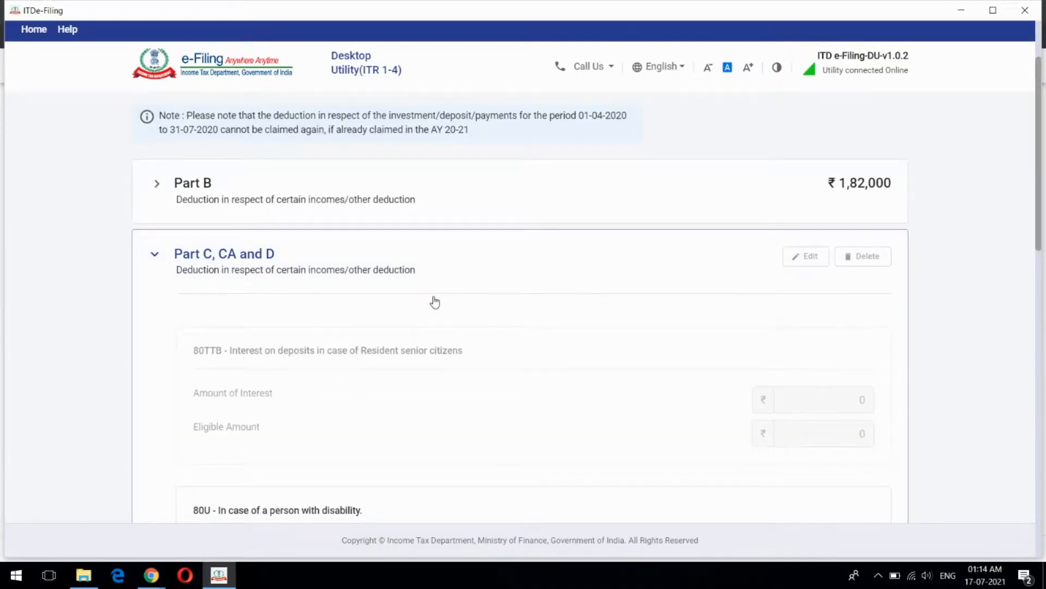
pyautogui.scroll(-5, 435, 301)
pyautogui.click(400, 272)
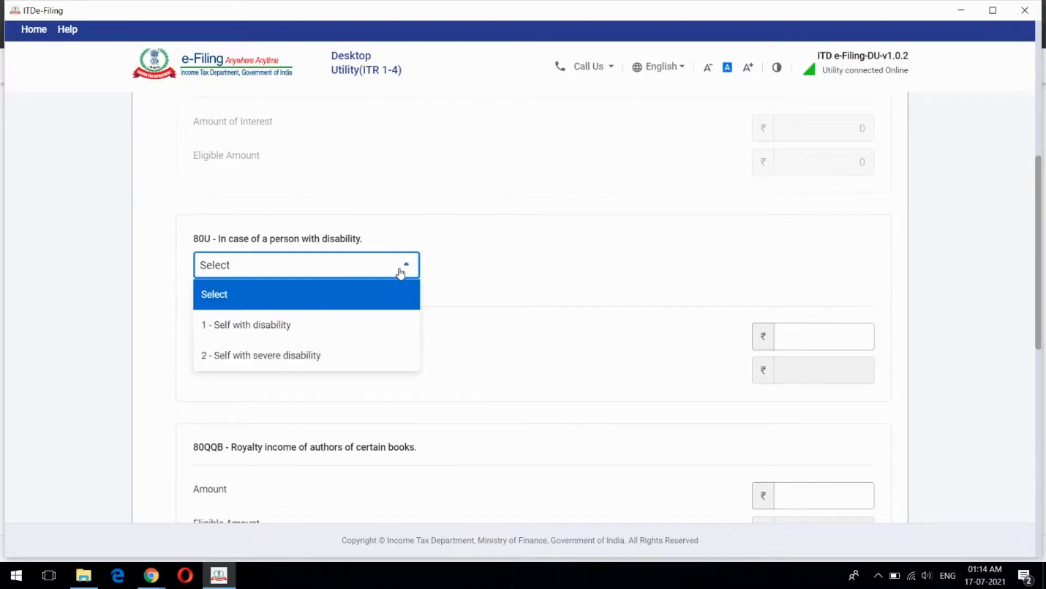
pyautogui.click(320, 276)
# Review the ₹5,000 80TTA entry and the ₹1,87,000 Chapter VI-A total
pyautogui.scroll(-3, 154, 327)
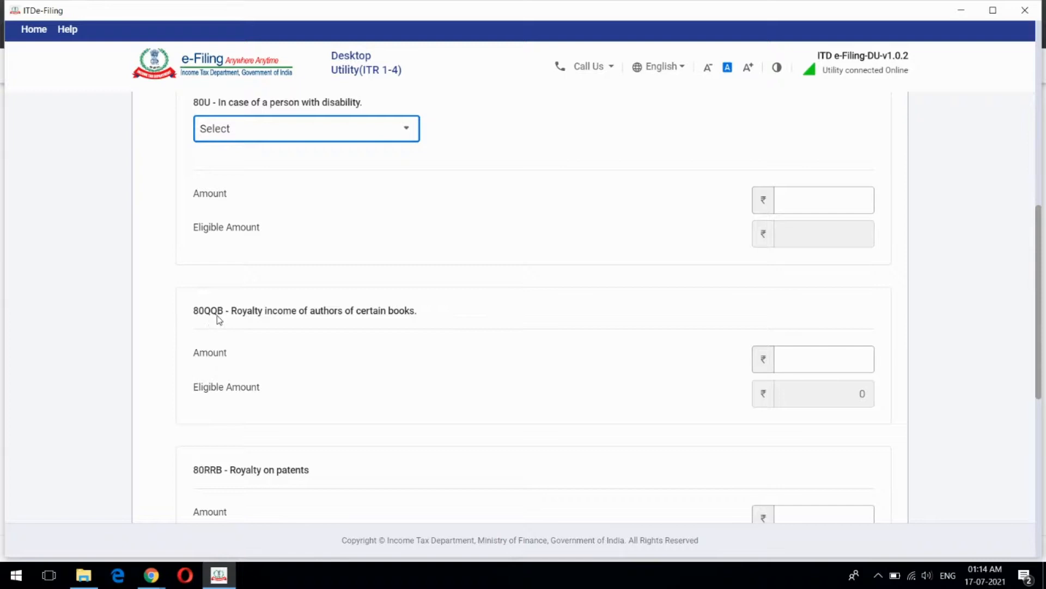
pyautogui.scroll(-3, 354, 330)
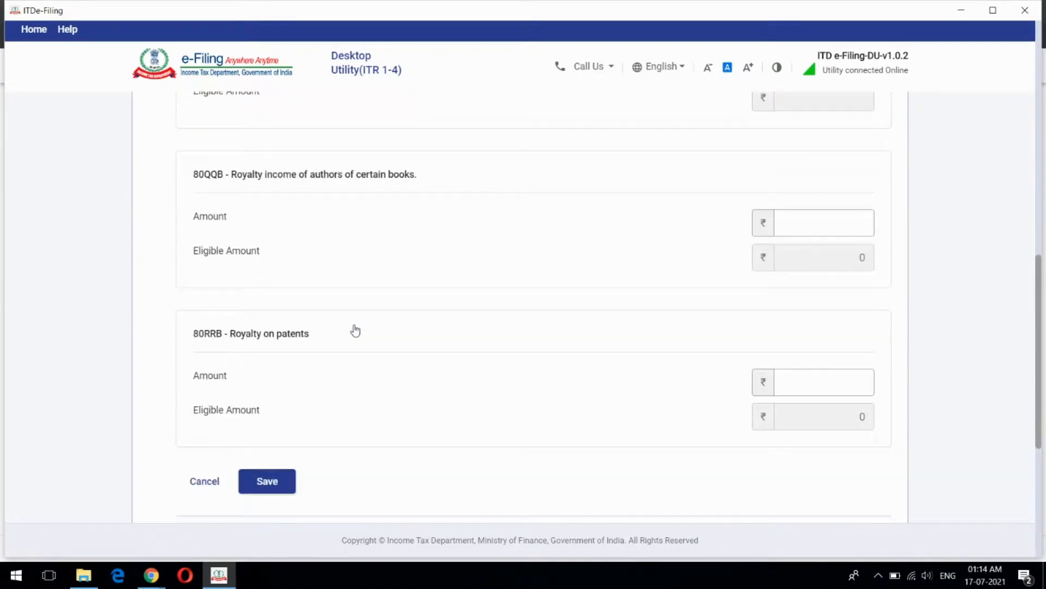
pyautogui.scroll(-1, 355, 331)
pyautogui.scroll(10, 355, 330)
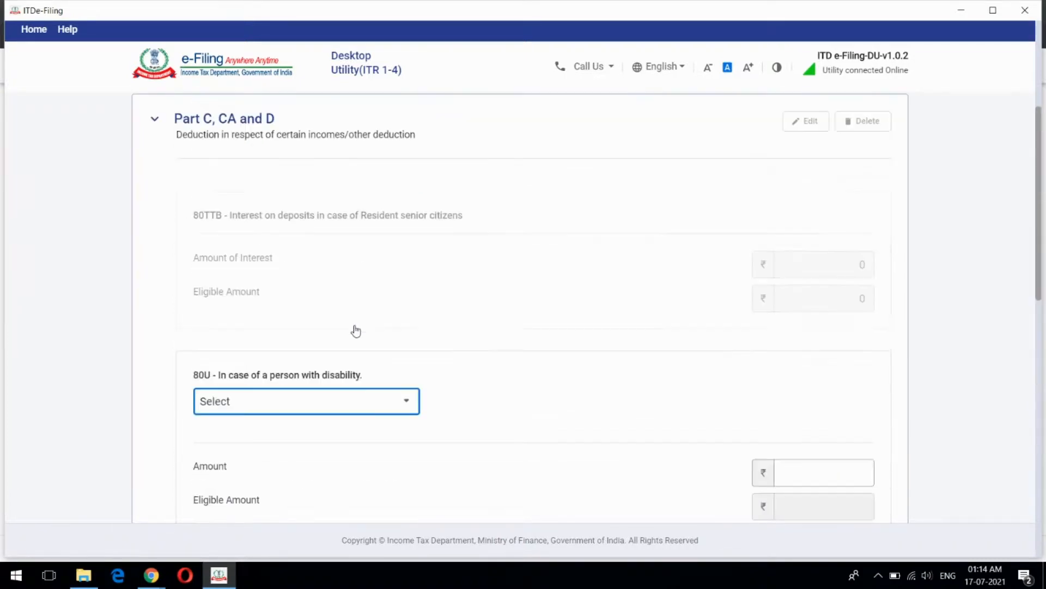
pyautogui.scroll(-5, 355, 327)
pyautogui.scroll(-7, 390, 297)
pyautogui.scroll(-4, 393, 301)
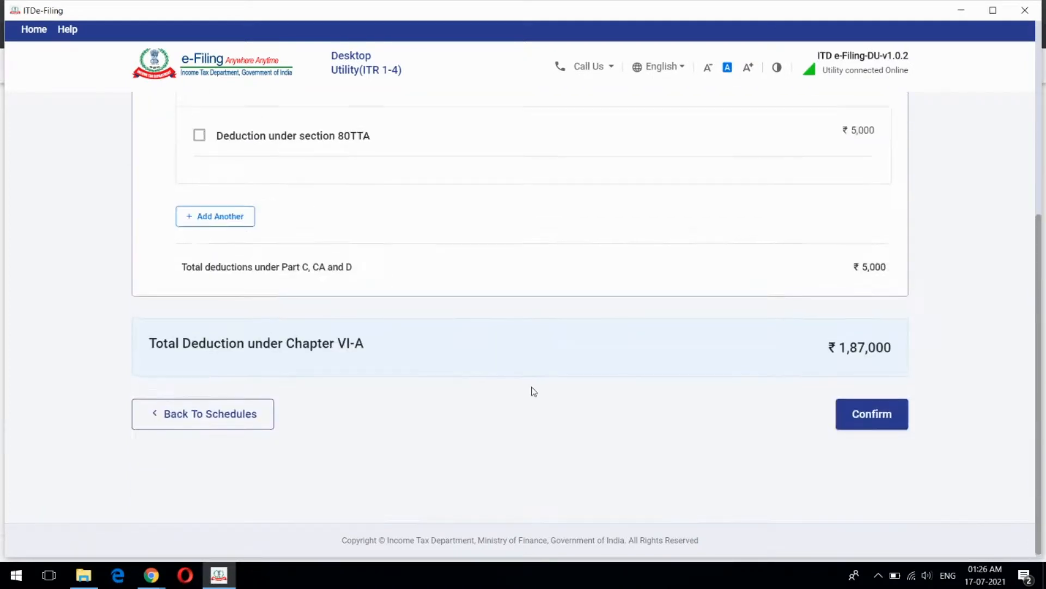
pyautogui.scroll(1, 530, 390)
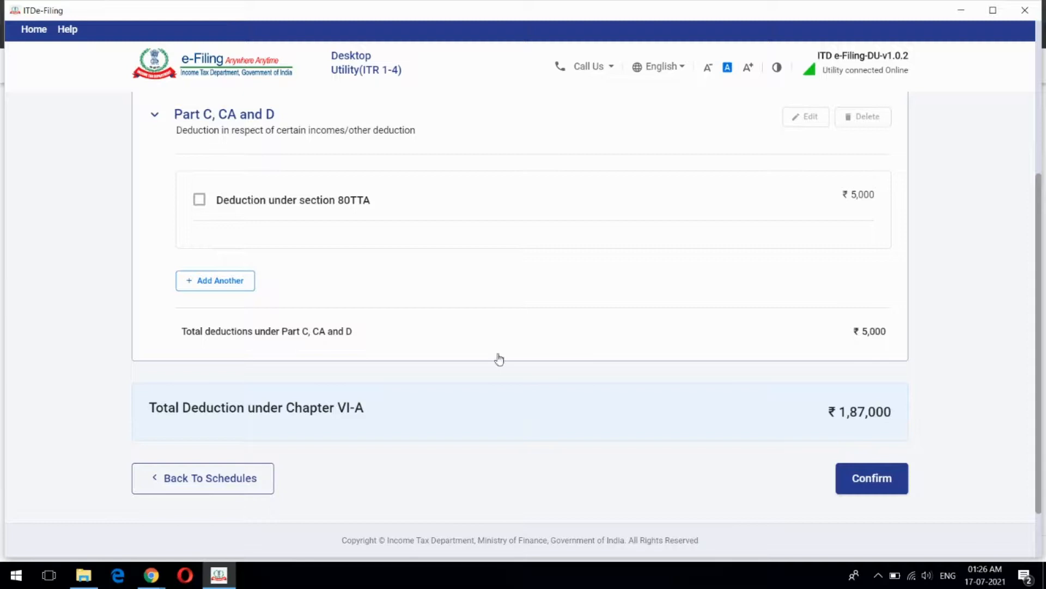
pyautogui.scroll(5, 514, 321)
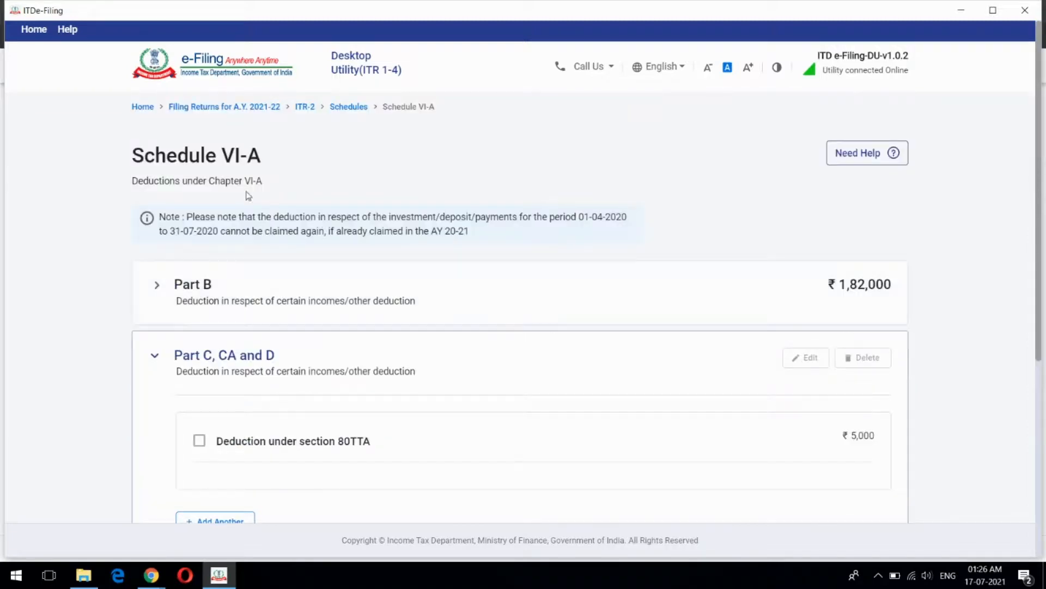
pyautogui.scroll(-6, 493, 192)
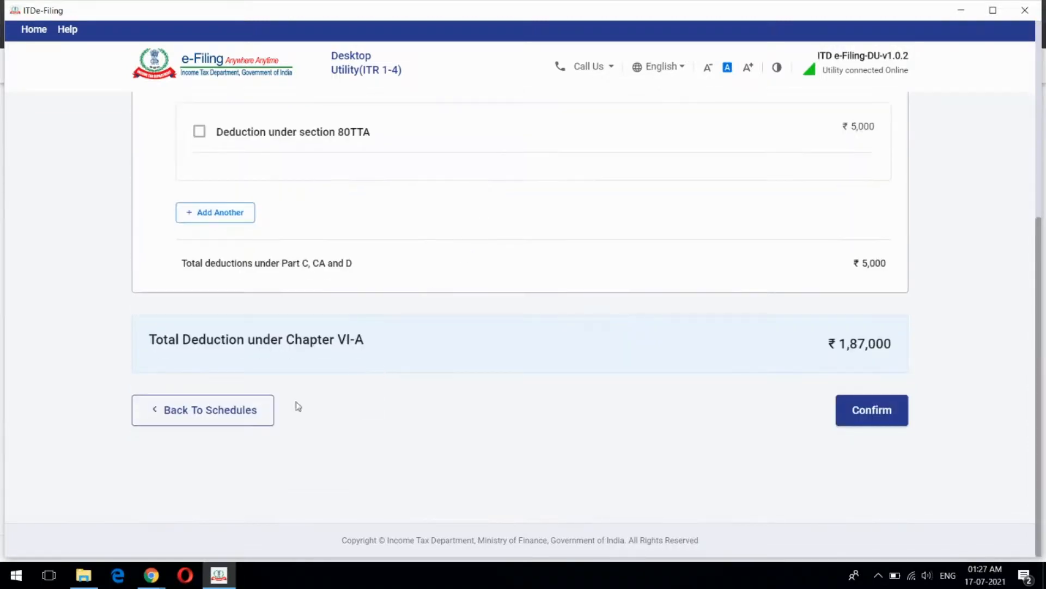
# Go back to the Schedules Summary and scroll to the pending CYLA and BFLA rows
pyautogui.click(221, 414)
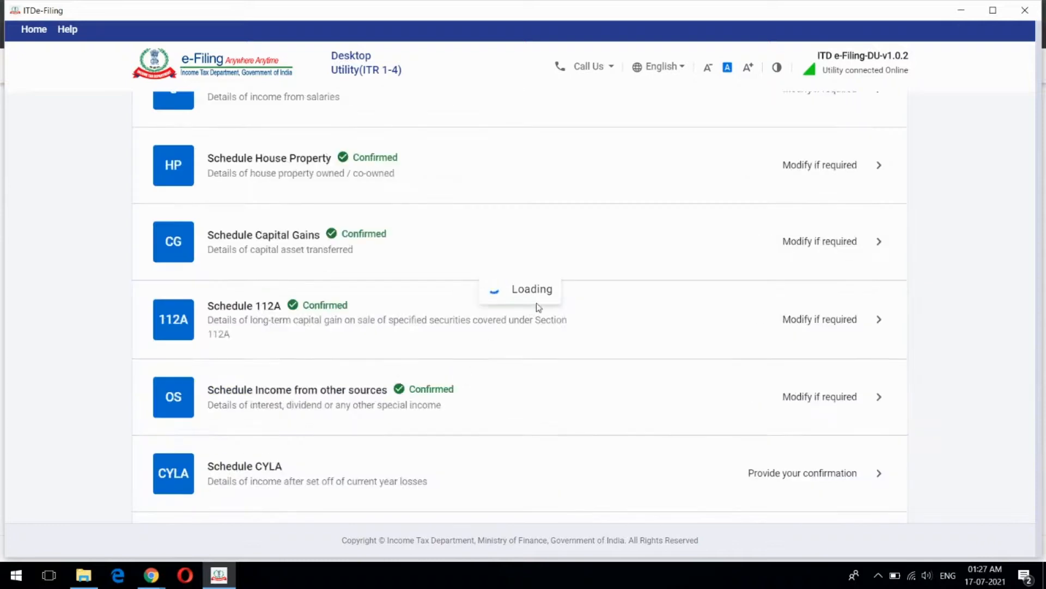
pyautogui.scroll(-10, 538, 306)
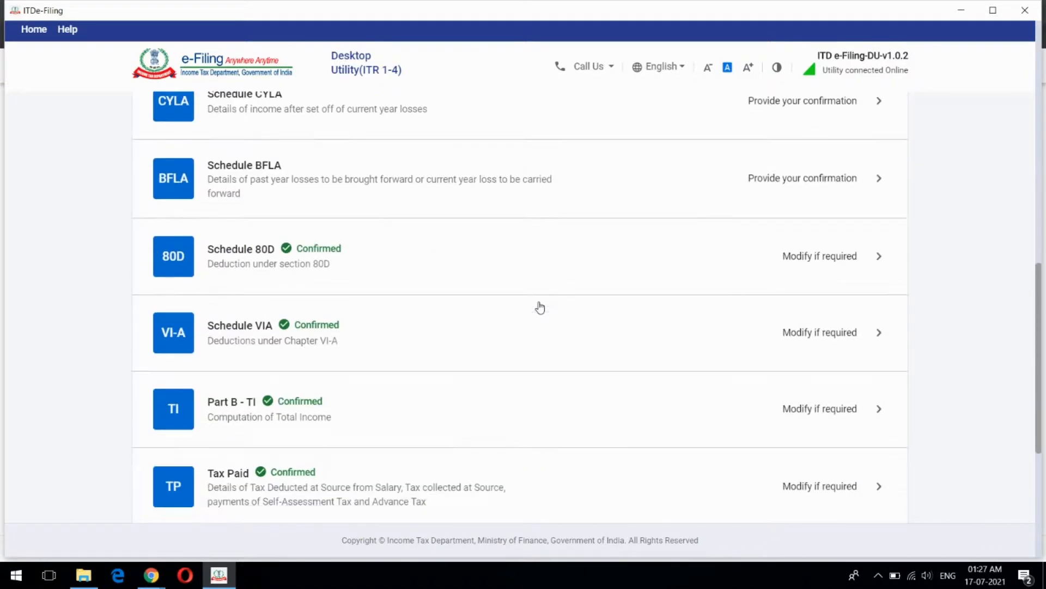
pyautogui.scroll(3, 531, 307)
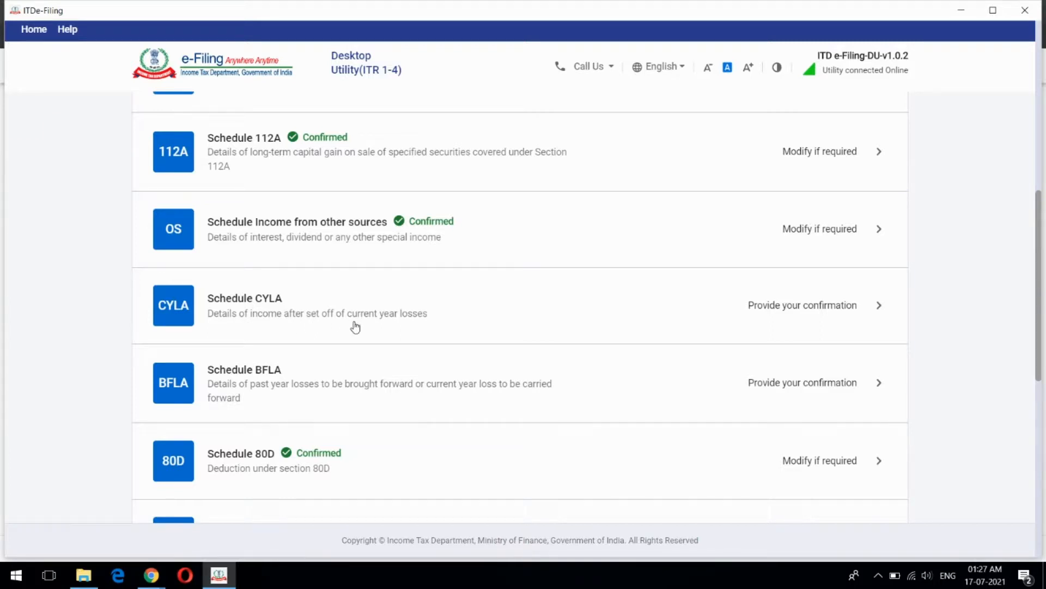
pyautogui.scroll(-2, 499, 314)
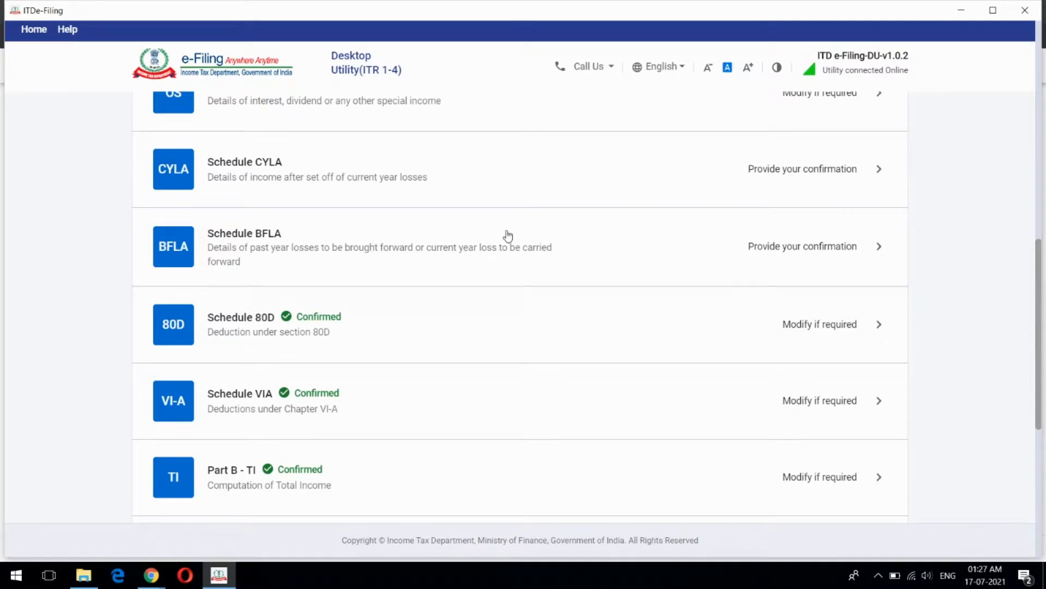
# Review the loss set-off in Schedule CYLA, then return to the schedules list
pyautogui.click(503, 172)
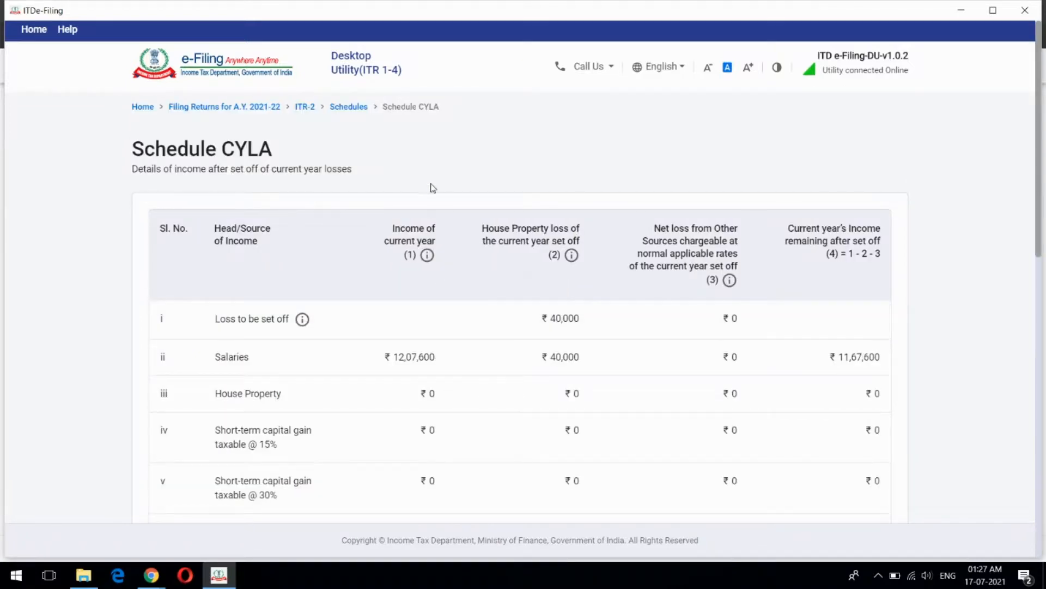
pyautogui.scroll(-7, 534, 266)
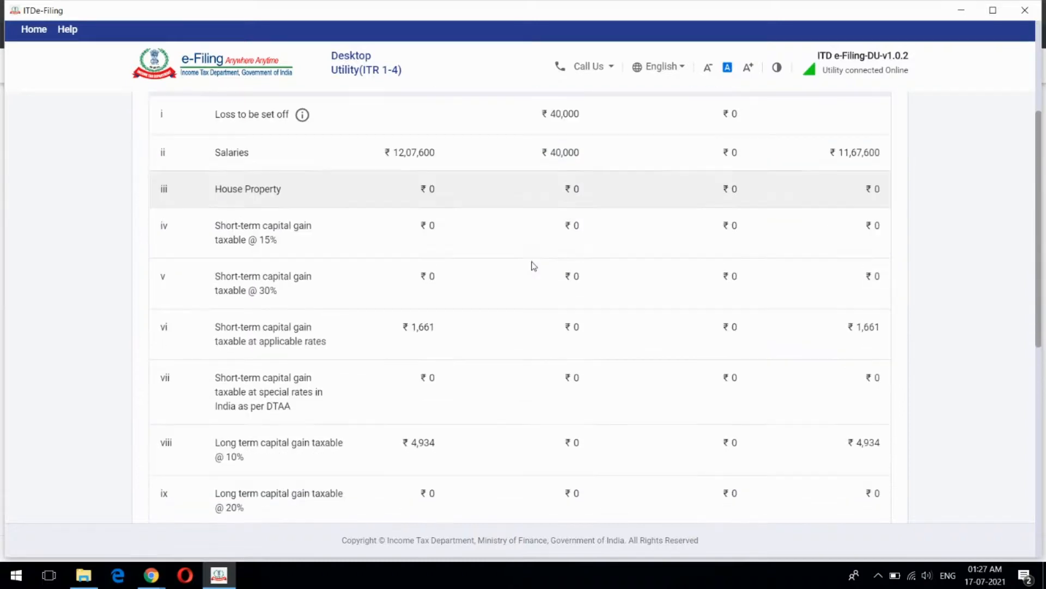
pyautogui.scroll(-6, 533, 266)
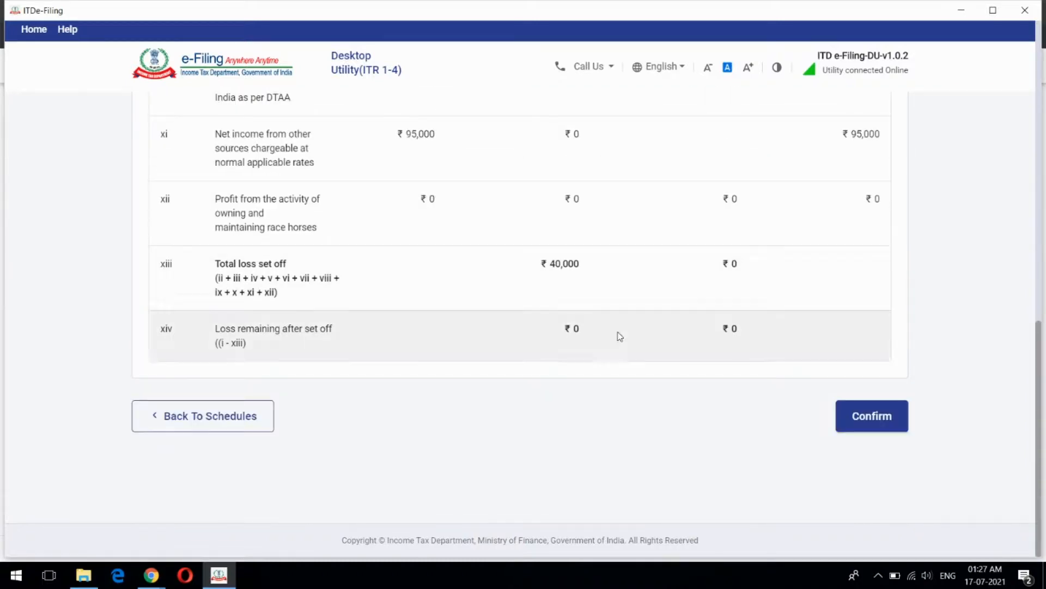
pyautogui.click(207, 414)
# Open Schedule BFLA and compute the set-off, leaving ₹13,09,195 of current-year income
pyautogui.scroll(-10, 518, 300)
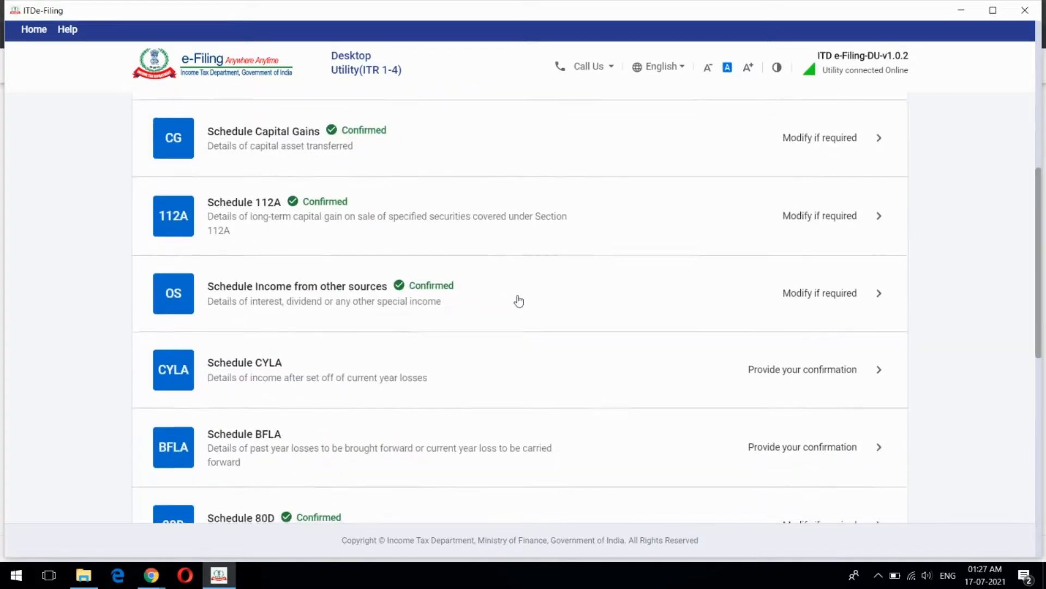
pyautogui.click(465, 175)
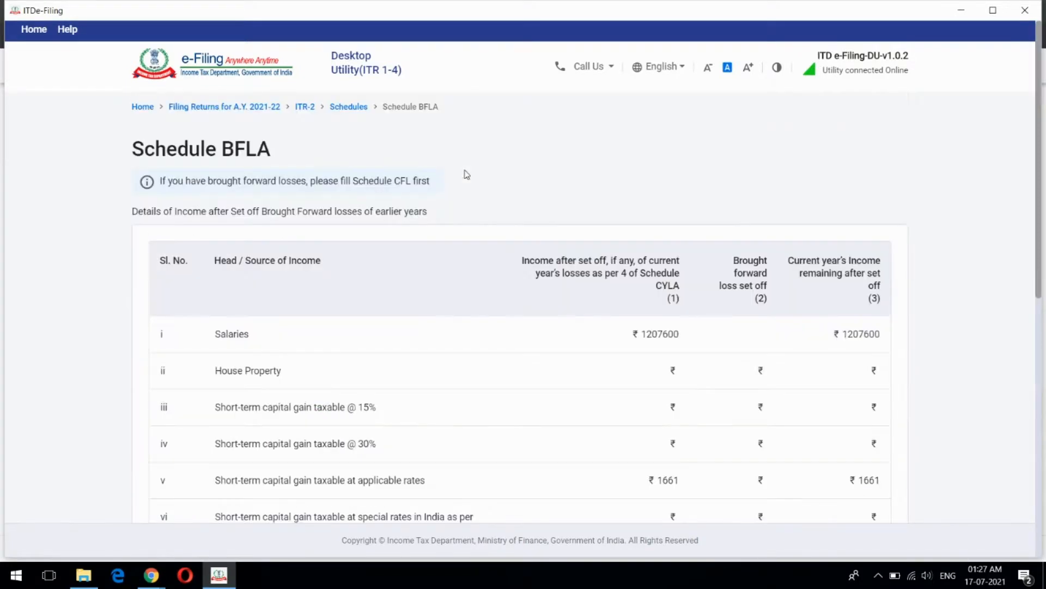
pyautogui.scroll(-5, 552, 201)
pyautogui.scroll(-2, 552, 201)
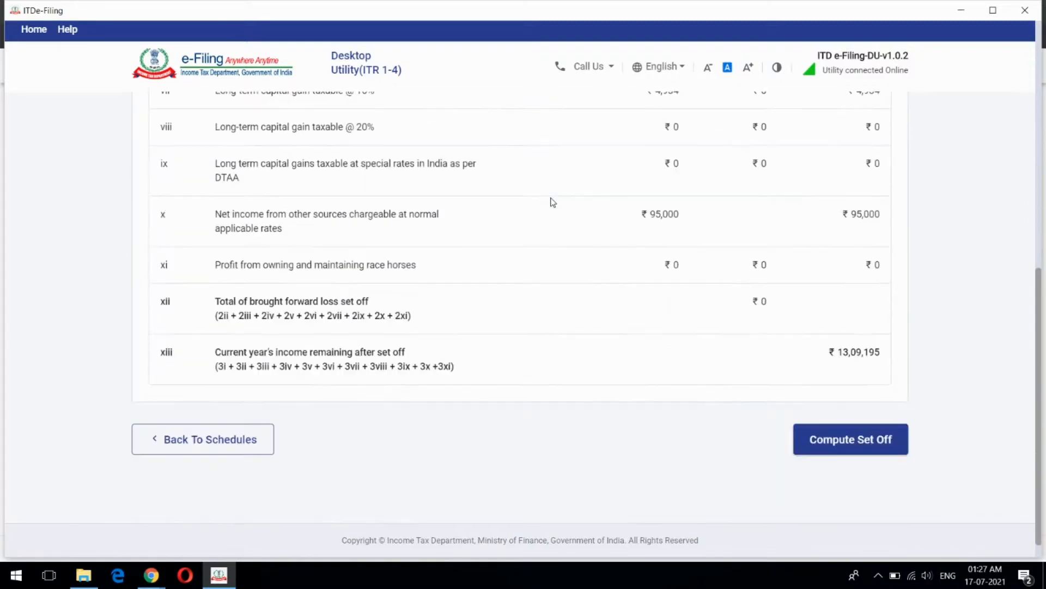
pyautogui.click(846, 442)
pyautogui.scroll(10, 626, 346)
pyautogui.scroll(-10, 546, 360)
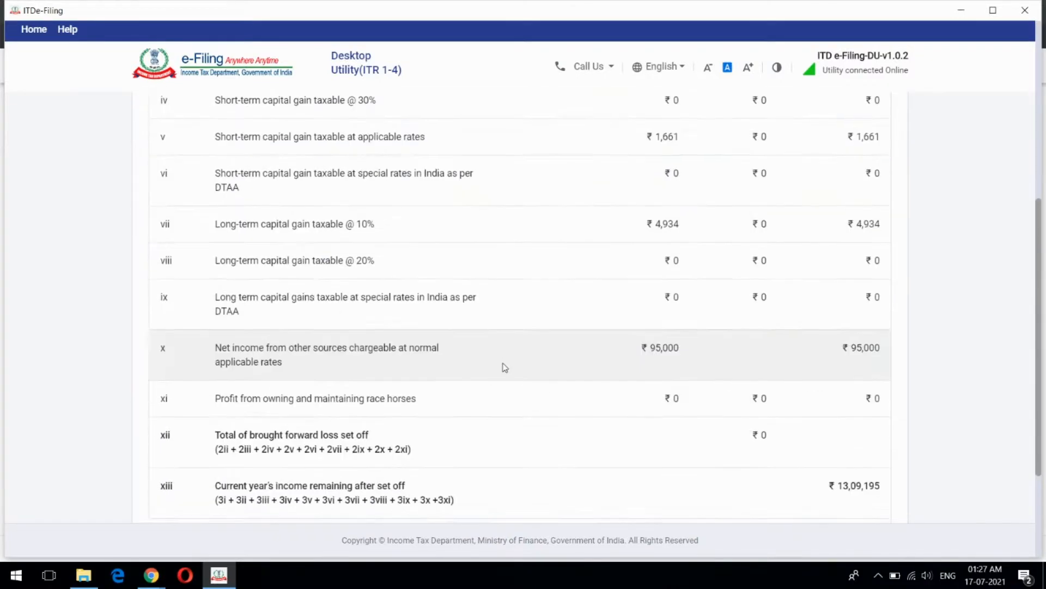
# Go back to the schedules summary and open the Part B - TI schedule
pyautogui.click(201, 424)
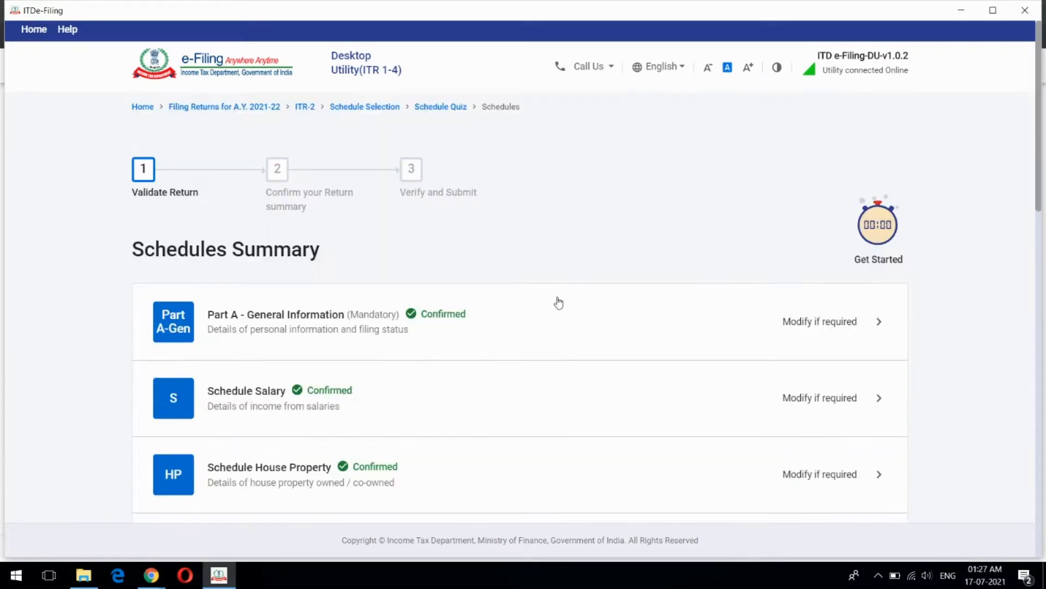
pyautogui.scroll(-15, 564, 297)
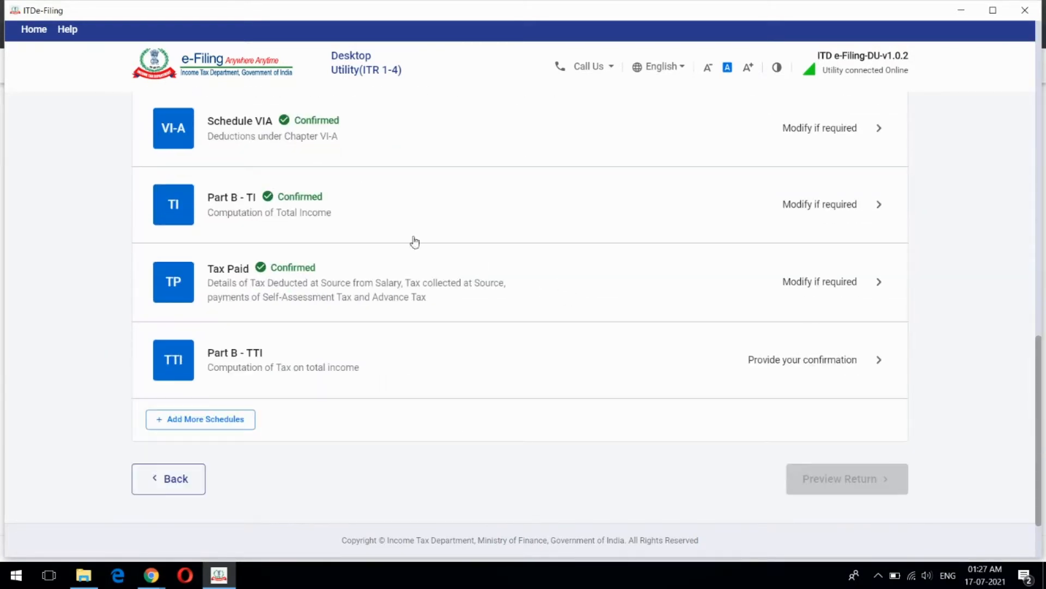
pyautogui.click(564, 215)
# Review the computation: ₹13,09,195 gross less ₹1,87,000 Chapter VI-A deductions gives ₹11,22,195
pyautogui.scroll(-3, 599, 271)
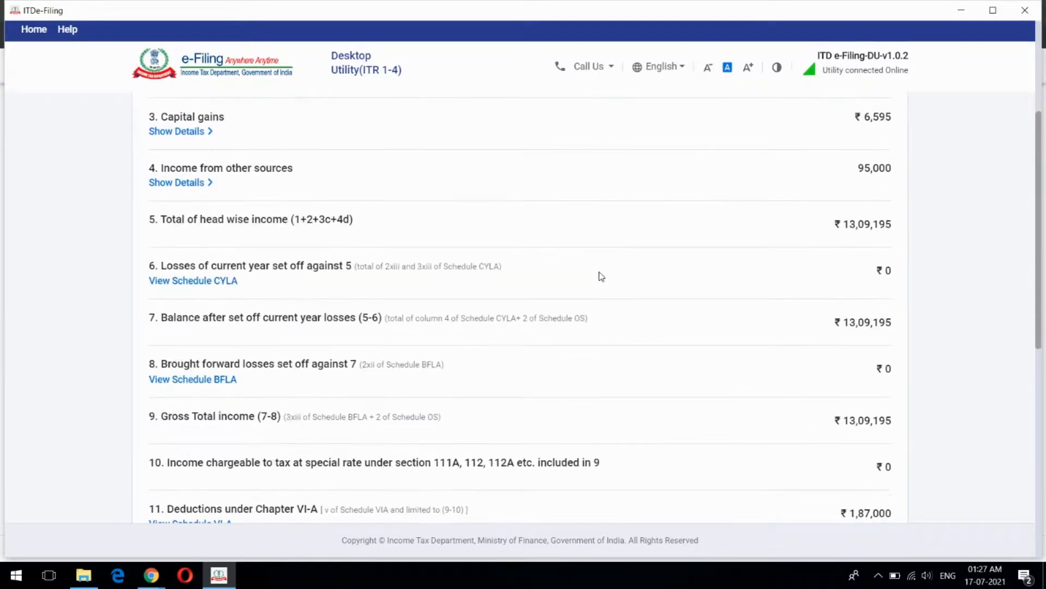
pyautogui.scroll(3, 602, 276)
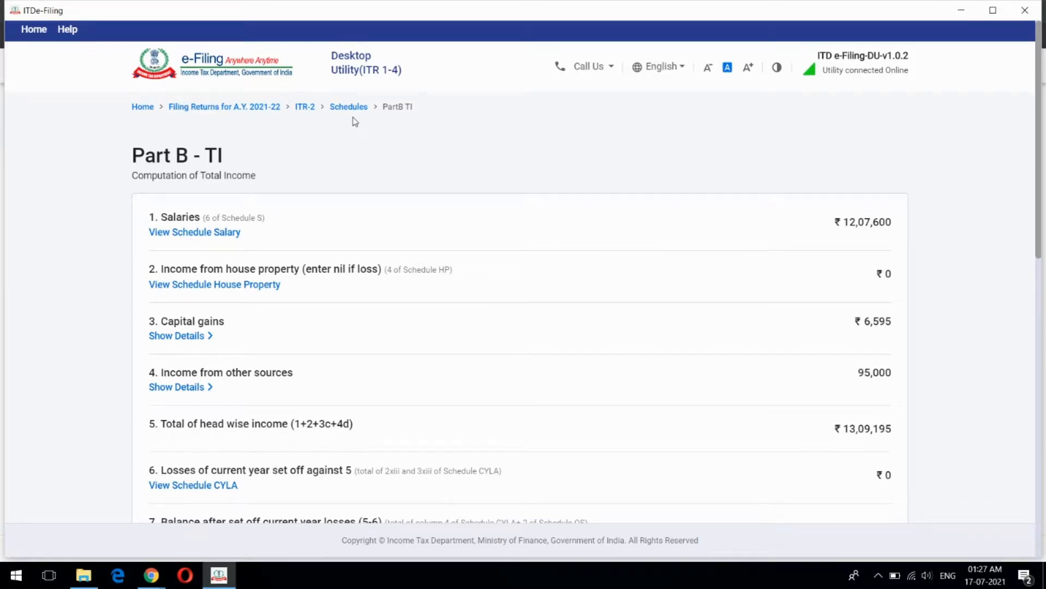
pyautogui.scroll(-5, 628, 214)
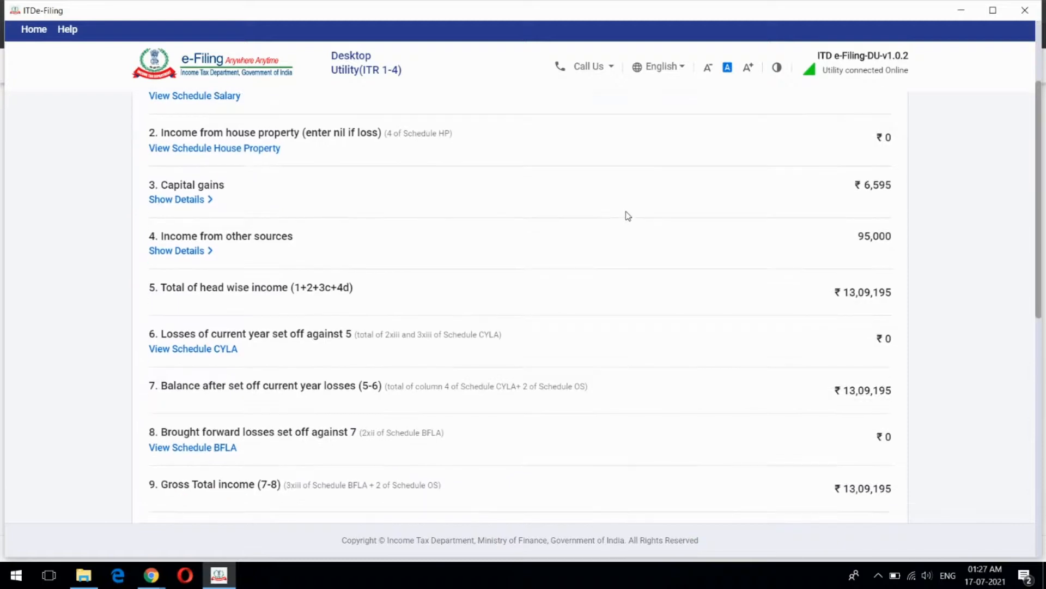
pyautogui.scroll(-3, 629, 217)
pyautogui.scroll(5, 630, 217)
pyautogui.scroll(3, 629, 217)
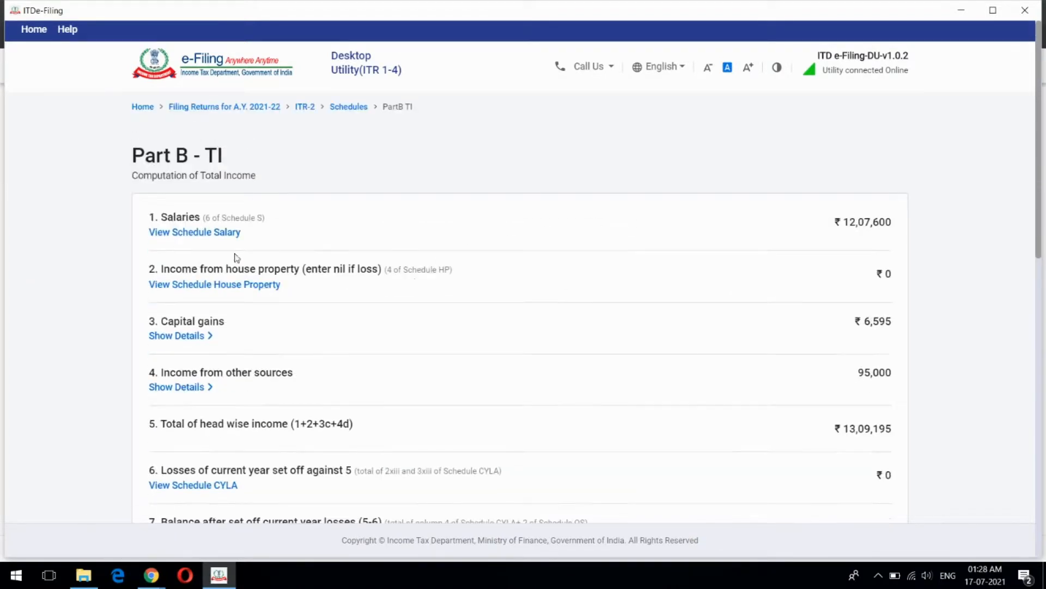
pyautogui.scroll(-1, 322, 268)
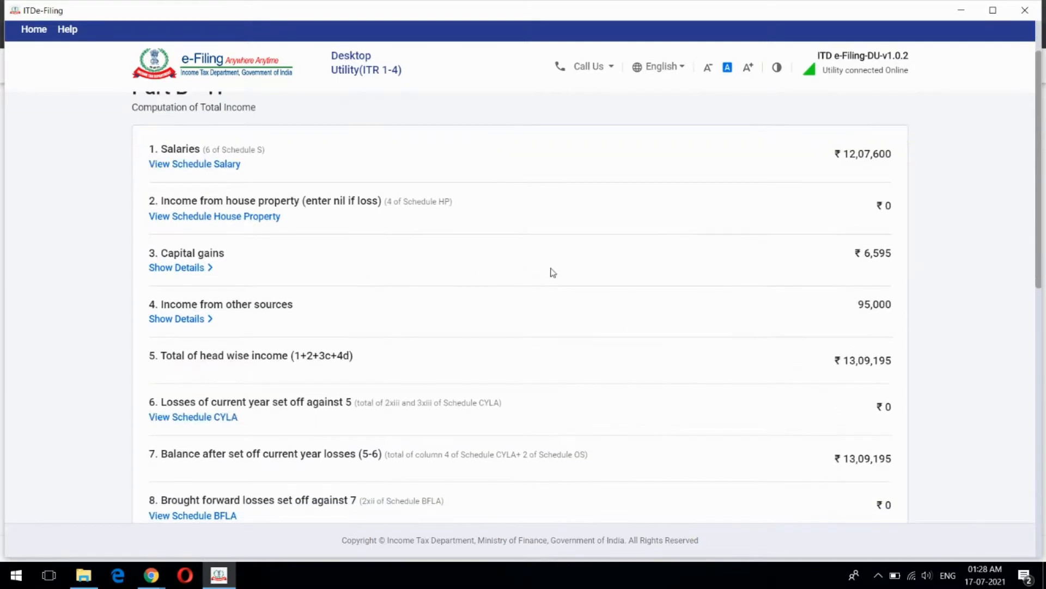
pyautogui.scroll(-4, 553, 272)
pyautogui.scroll(-2, 688, 212)
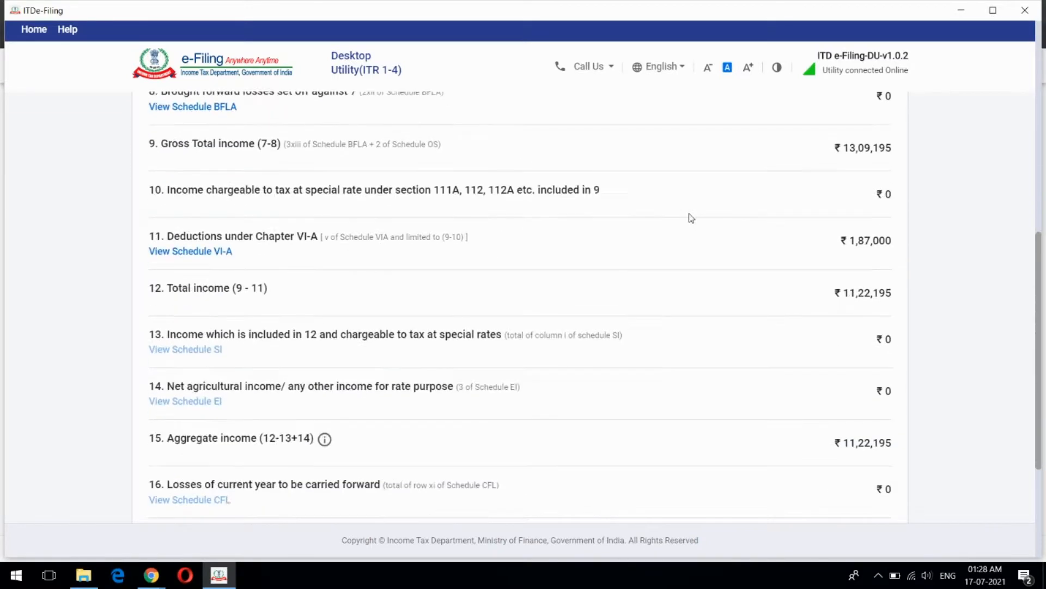
pyautogui.scroll(1, 691, 218)
pyautogui.scroll(-1, 691, 220)
pyautogui.scroll(-3, 857, 248)
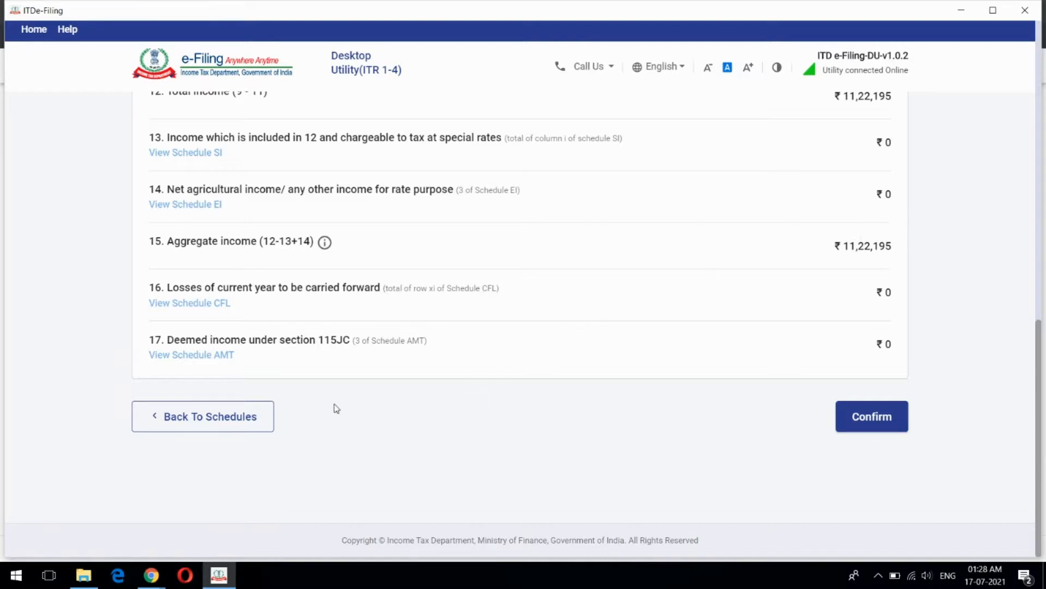
# Return to the schedules summary, leaving Part B - TI confirmed, and open the Tax Paid schedule
pyautogui.click(250, 416)
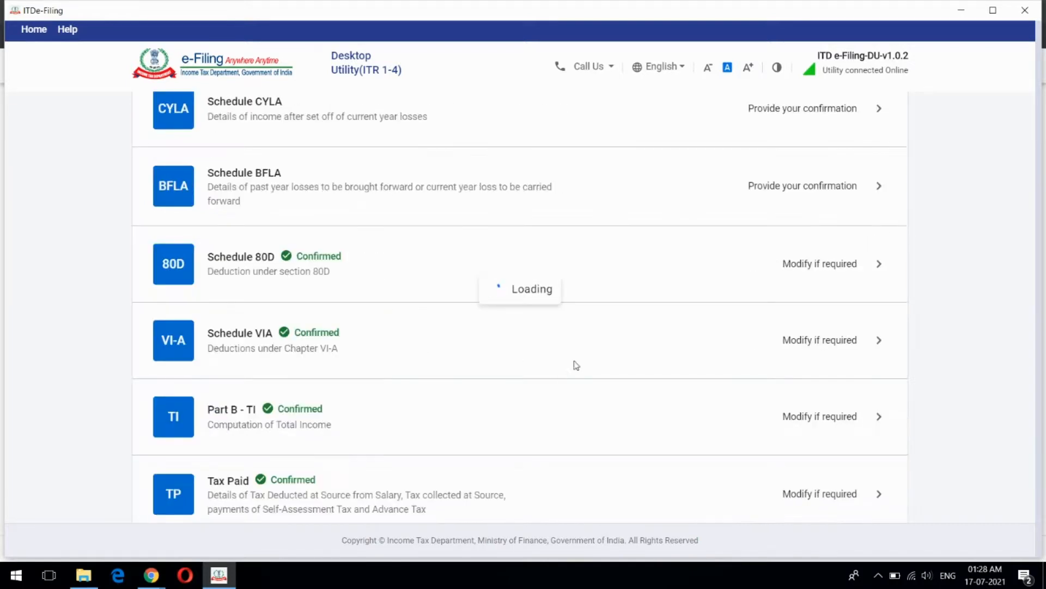
pyautogui.scroll(-10, 604, 346)
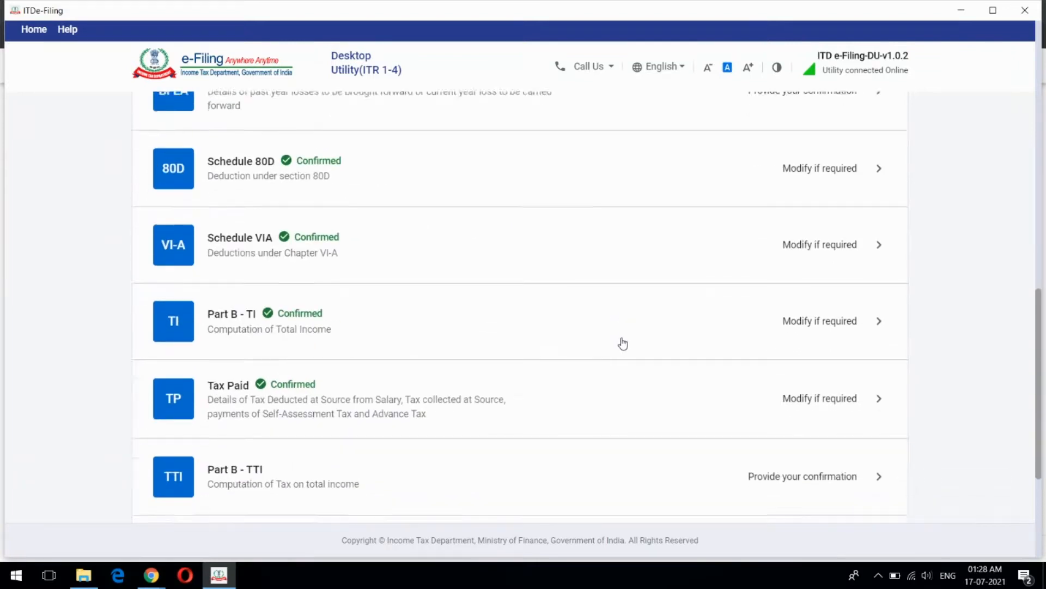
pyautogui.scroll(-3, 623, 344)
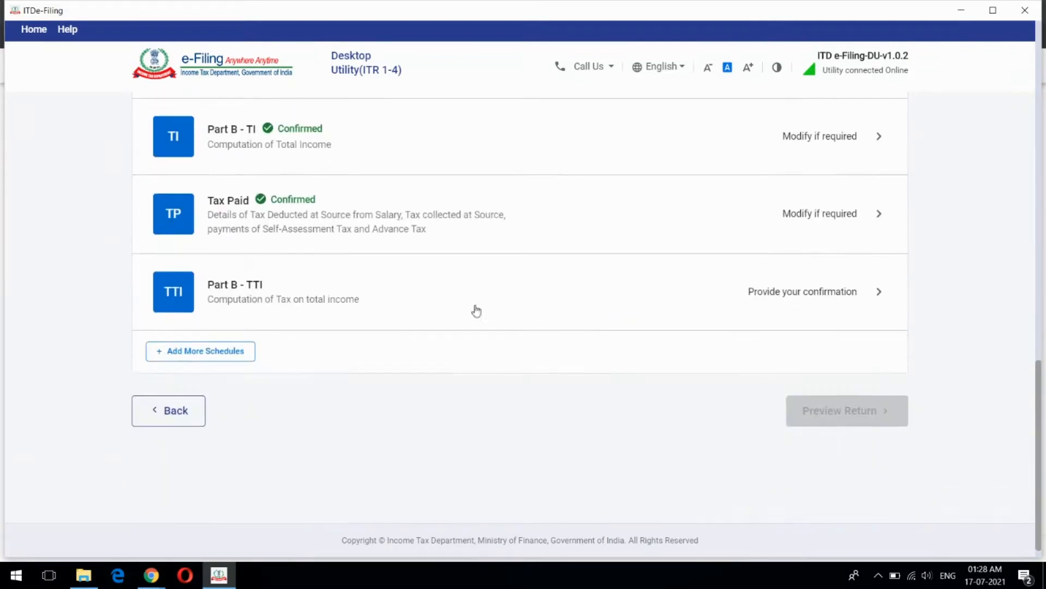
pyautogui.click(542, 223)
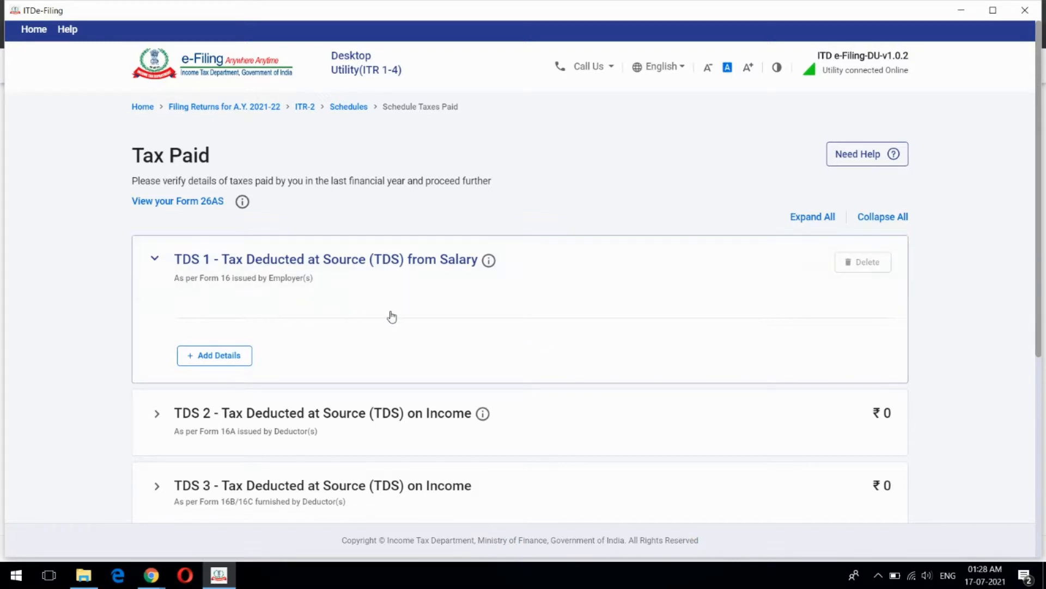
# Open the Add TDS 1 form and select the employer TAN, name, salary income and tax deducted fields
pyautogui.click(221, 356)
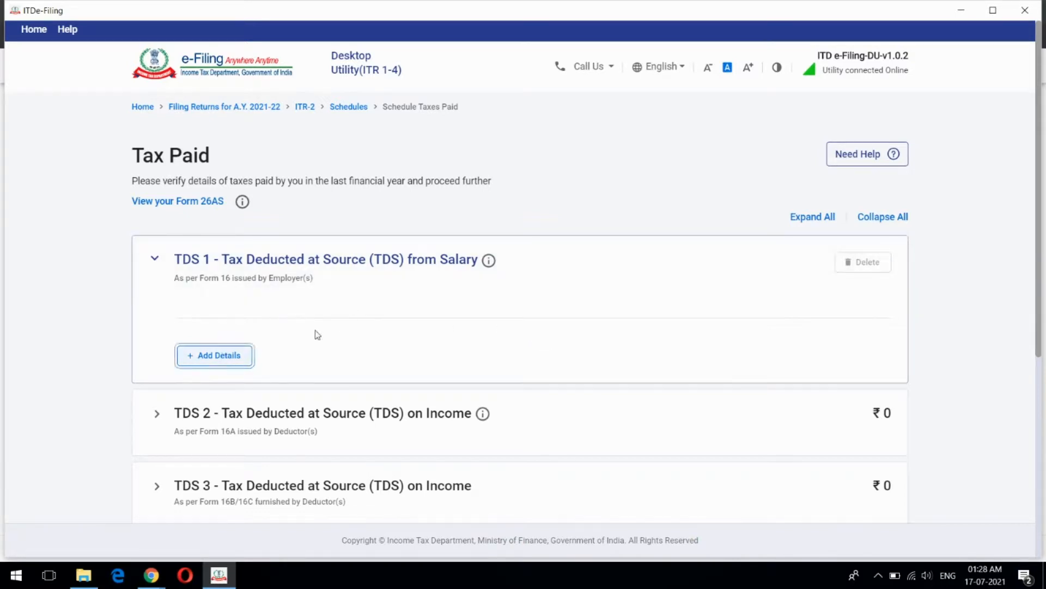
pyautogui.click(176, 254)
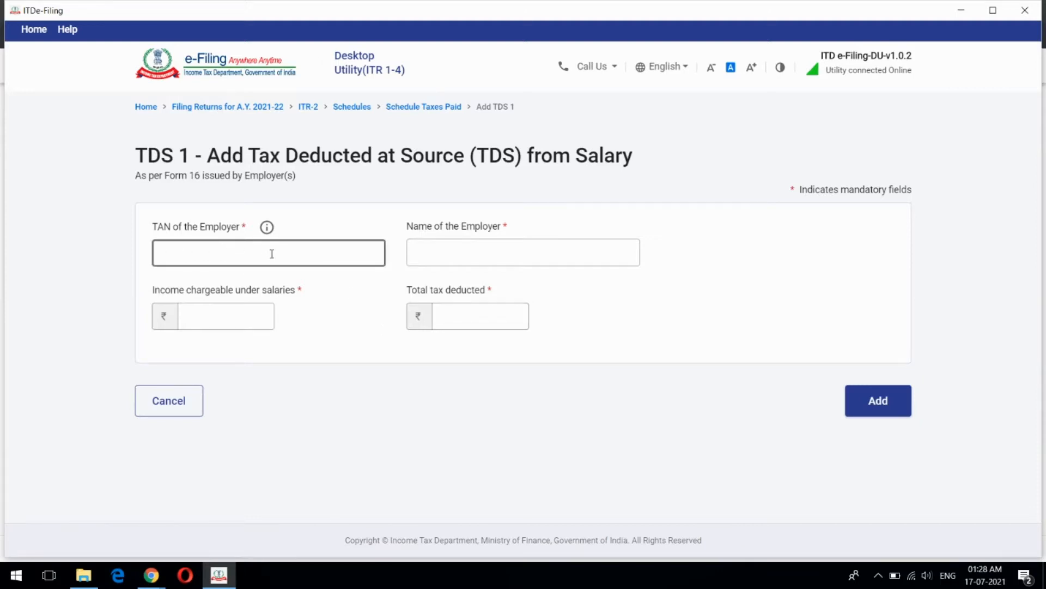
pyautogui.click(453, 248)
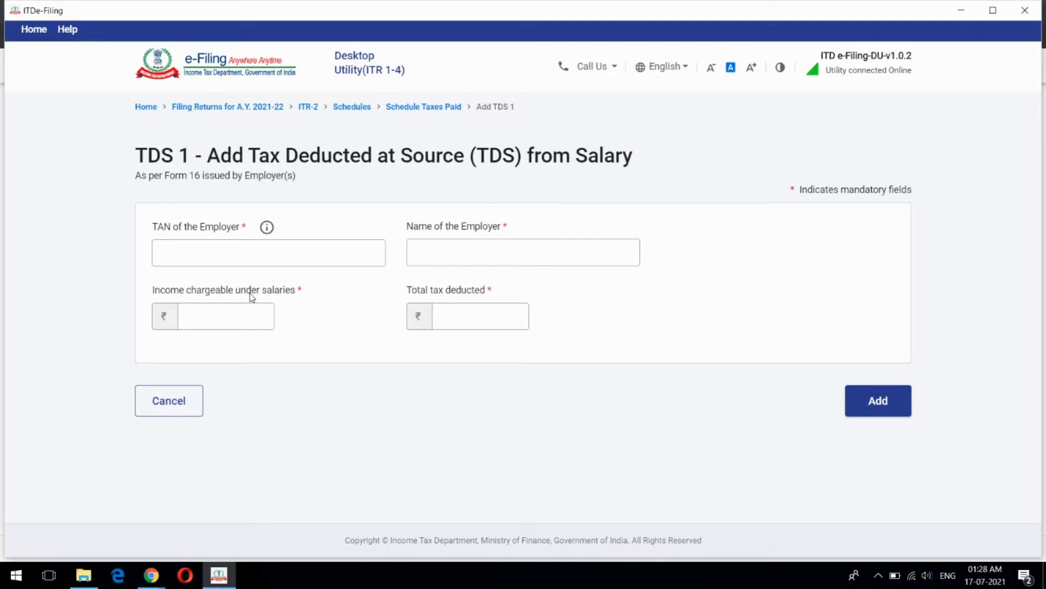
pyautogui.click(225, 316)
pyautogui.click(494, 318)
pyautogui.click(402, 311)
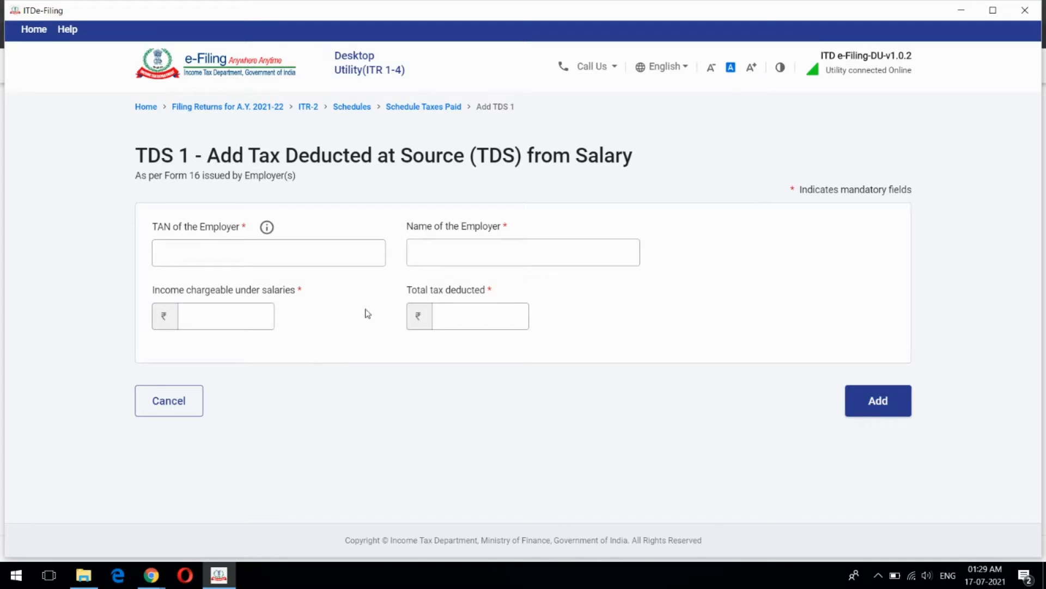
# Cancel the salary TDS 1 form and expand the Advance tax and Self Assessment Tax row
pyautogui.click(172, 415)
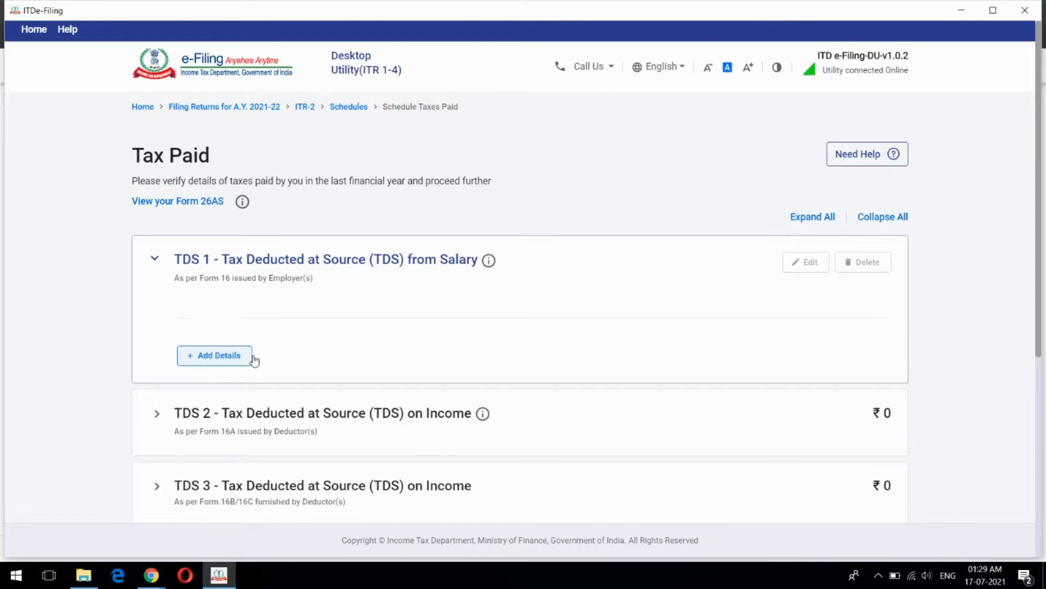
pyautogui.scroll(-4, 351, 319)
pyautogui.scroll(4, 366, 334)
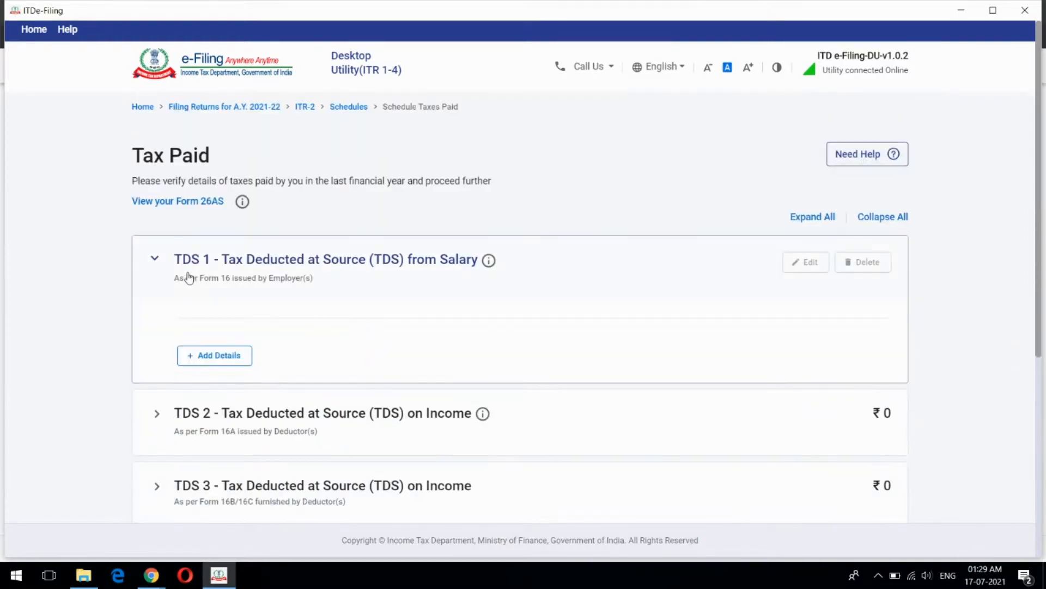
pyautogui.scroll(-3, 362, 294)
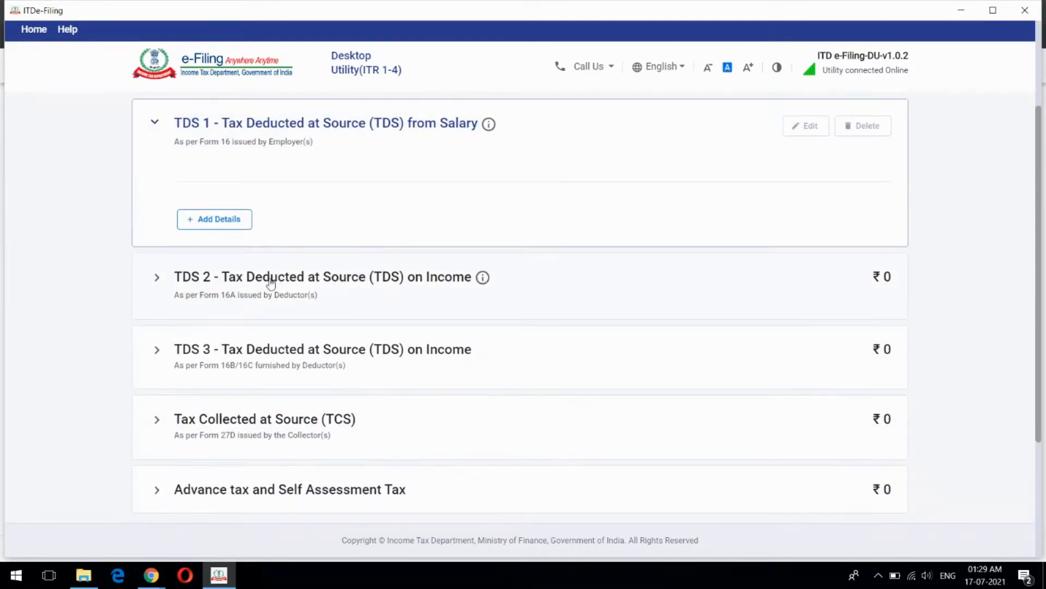
pyautogui.scroll(-3, 267, 283)
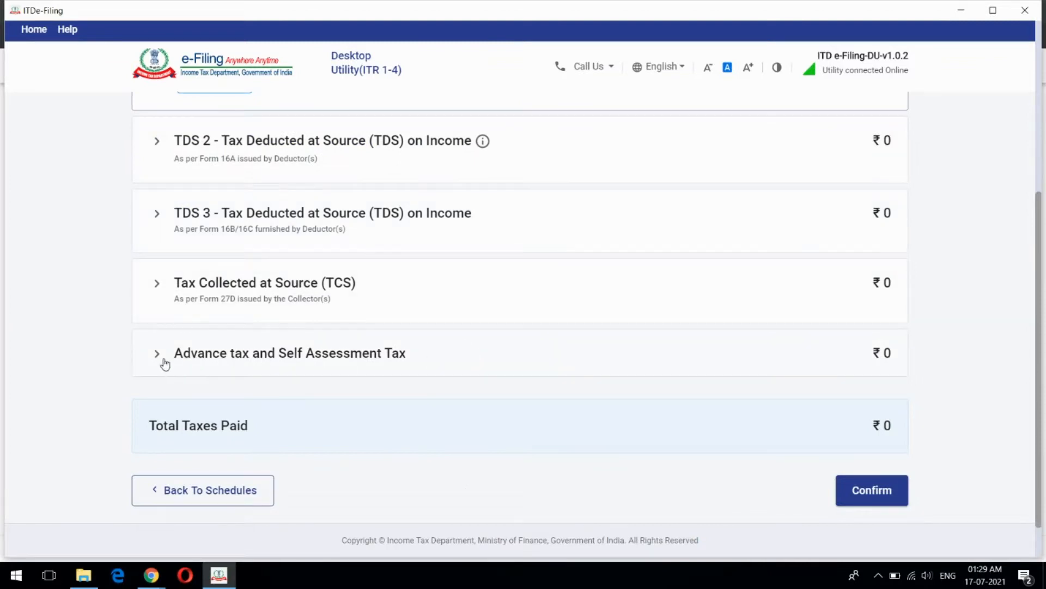
pyautogui.click(387, 357)
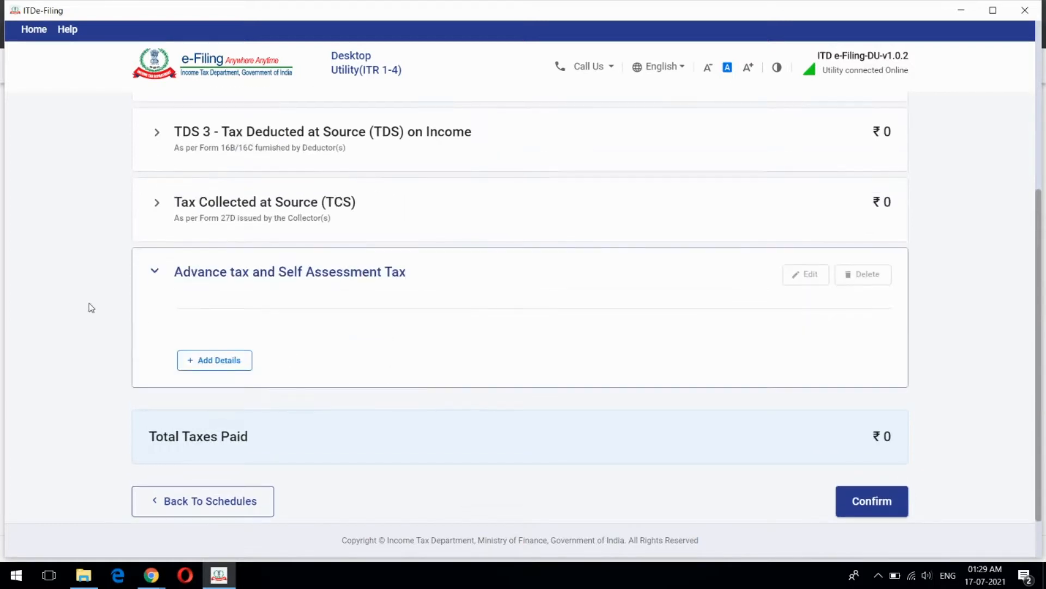
pyautogui.click(206, 359)
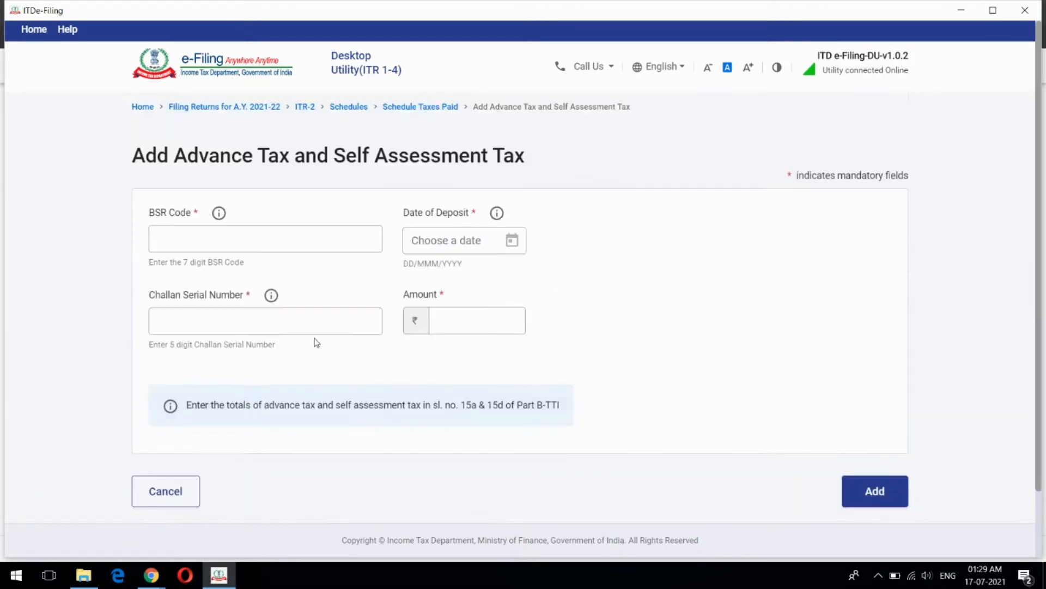
pyautogui.click(204, 232)
pyautogui.click(453, 326)
pyautogui.scroll(-2, 414, 371)
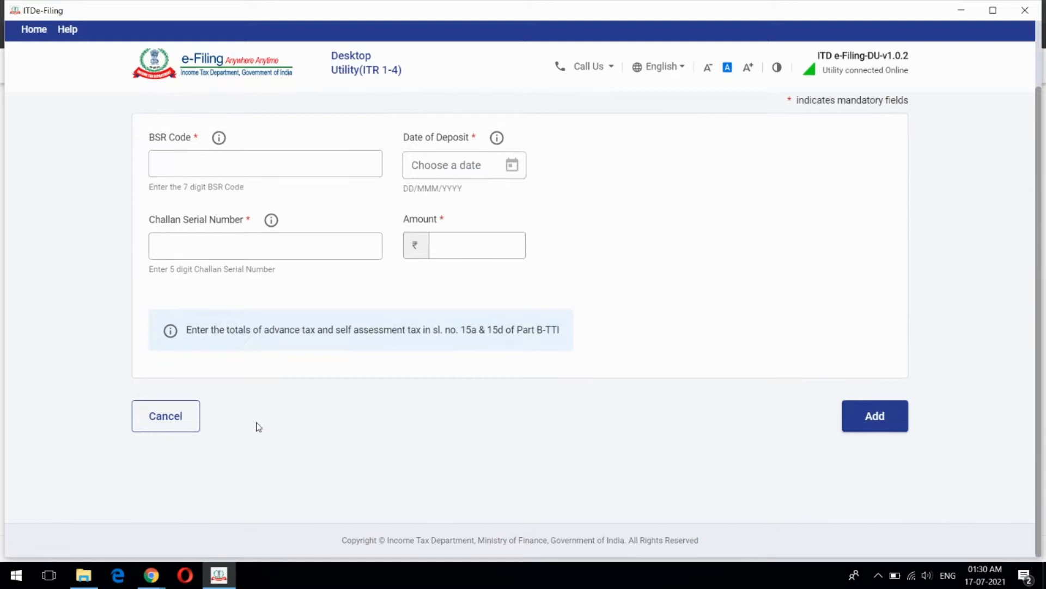
pyautogui.click(145, 427)
pyautogui.scroll(-5, 86, 395)
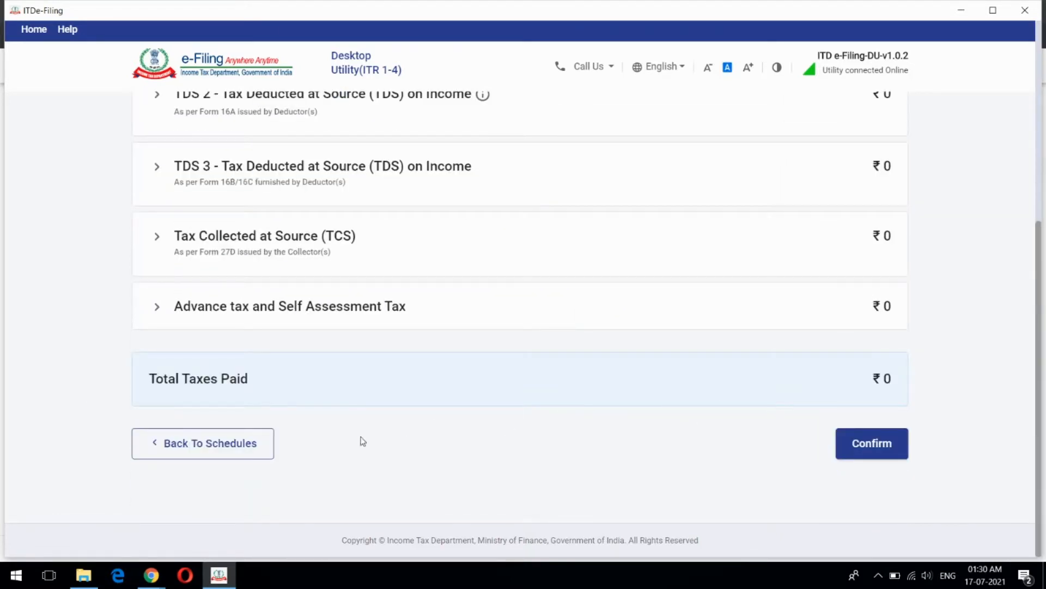
# Open Part B - TTI from the summary, showing ₹1,49,159 tax payable and ₹5,966 cess
pyautogui.click(214, 442)
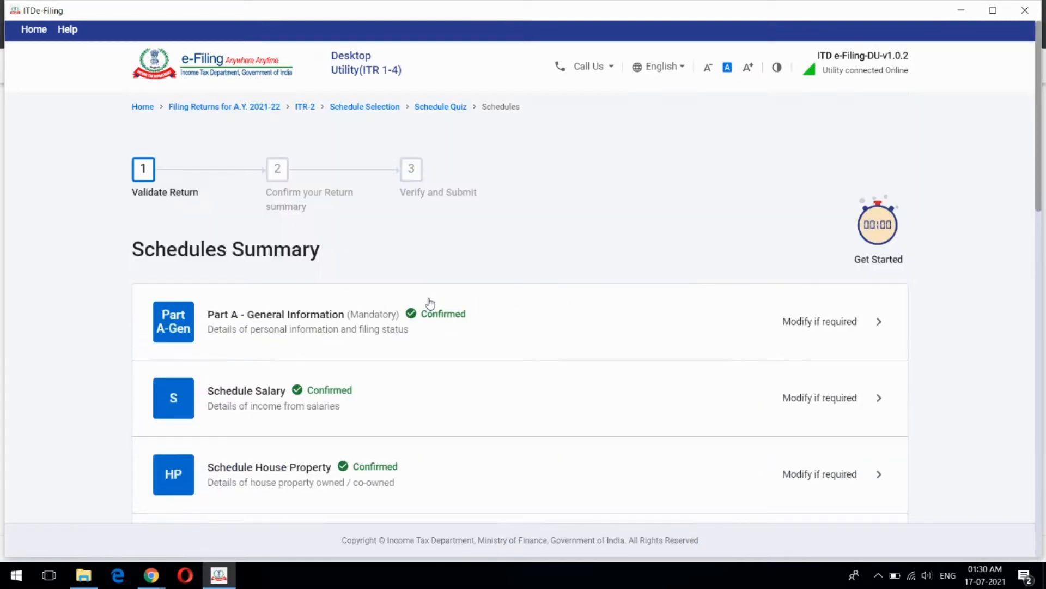
pyautogui.scroll(-15, 427, 304)
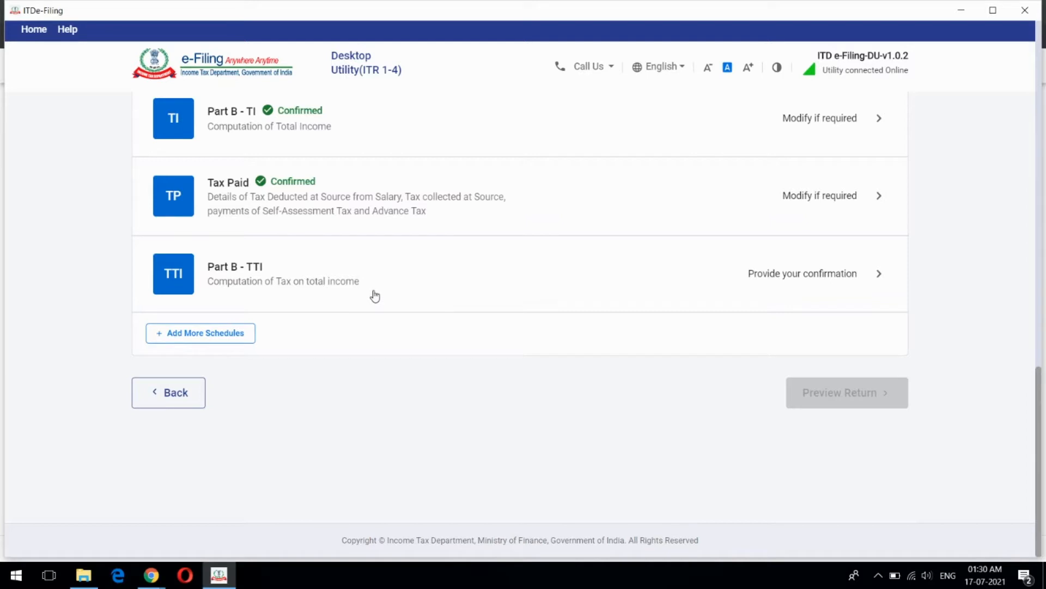
pyautogui.click(499, 263)
pyautogui.scroll(-1, 587, 234)
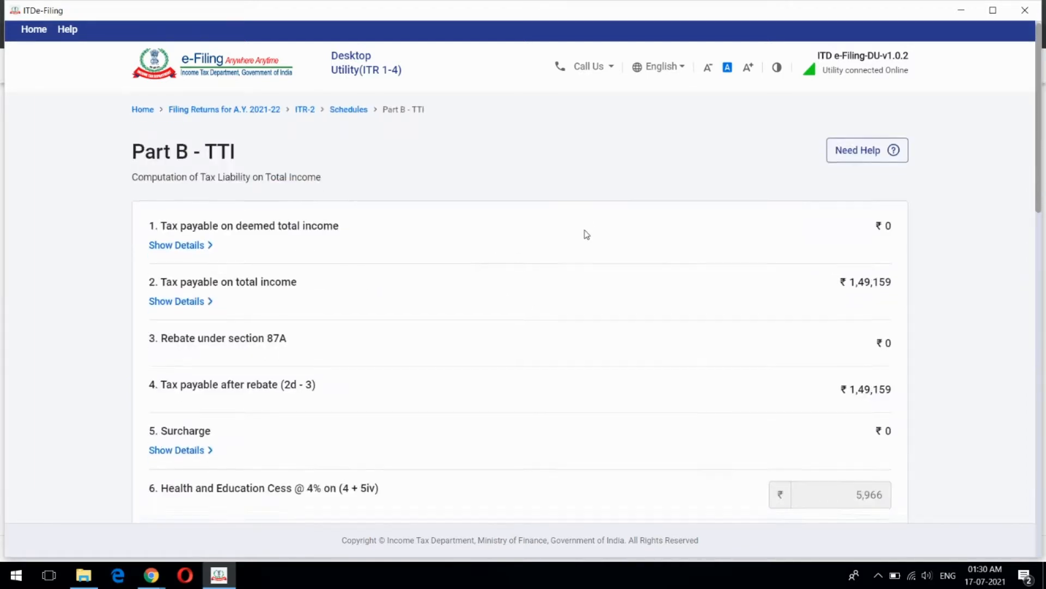
pyautogui.scroll(3, 584, 233)
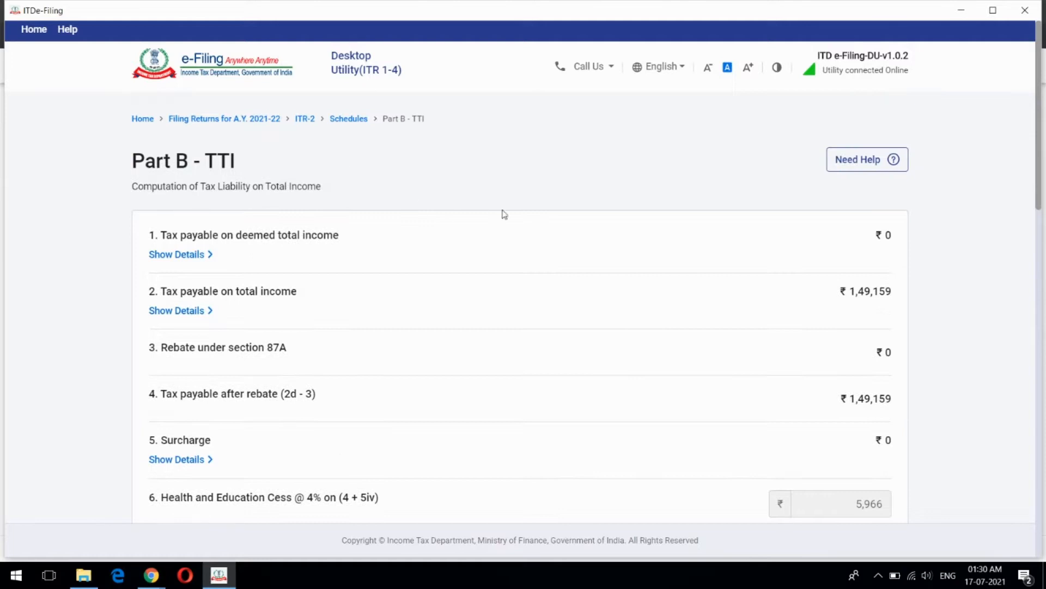
pyautogui.scroll(-3, 498, 271)
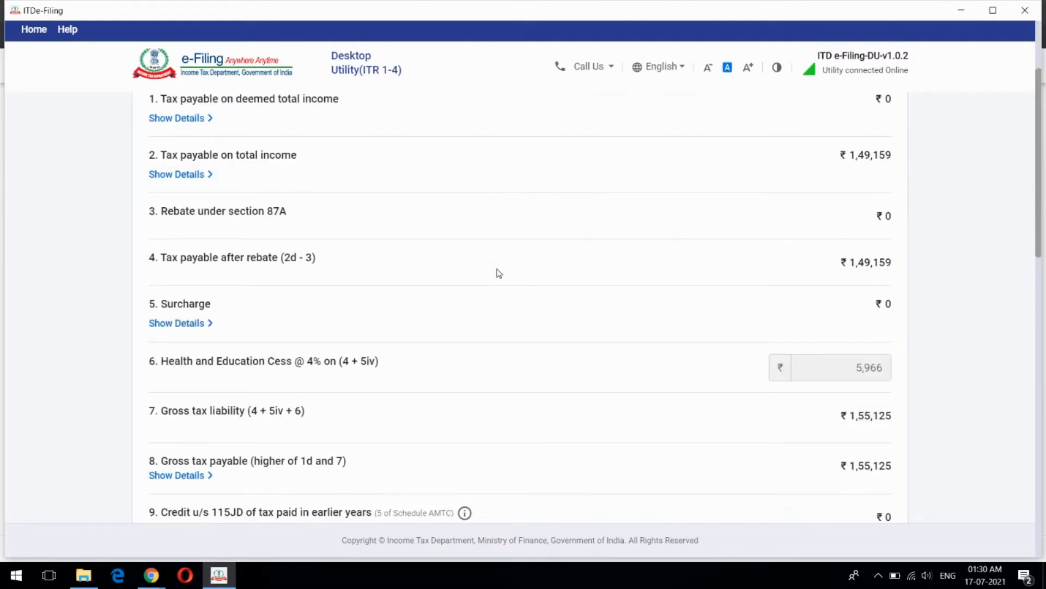
pyautogui.scroll(-6, 499, 273)
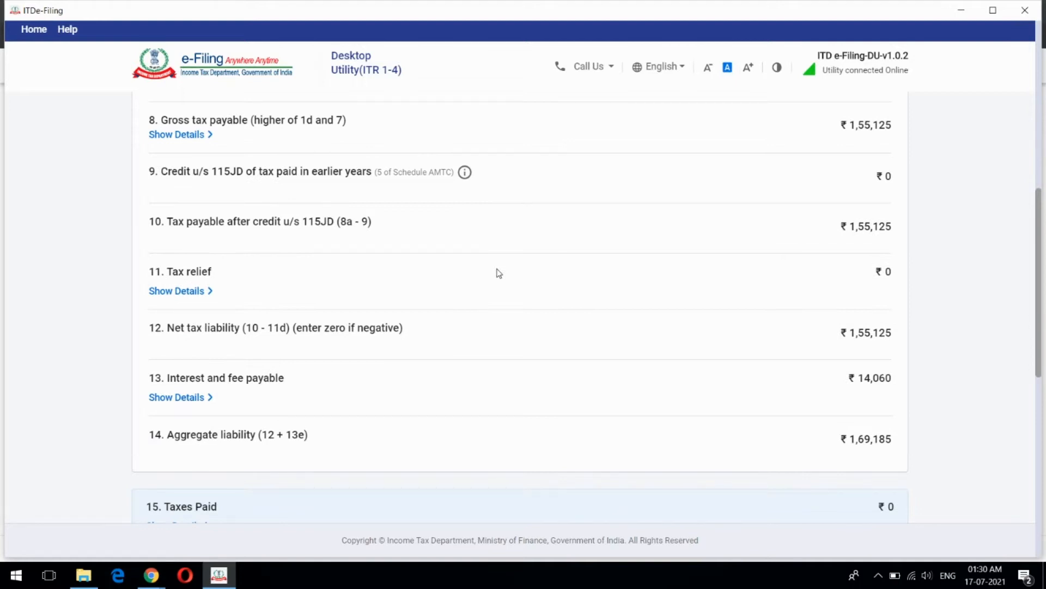
pyautogui.scroll(10, 499, 272)
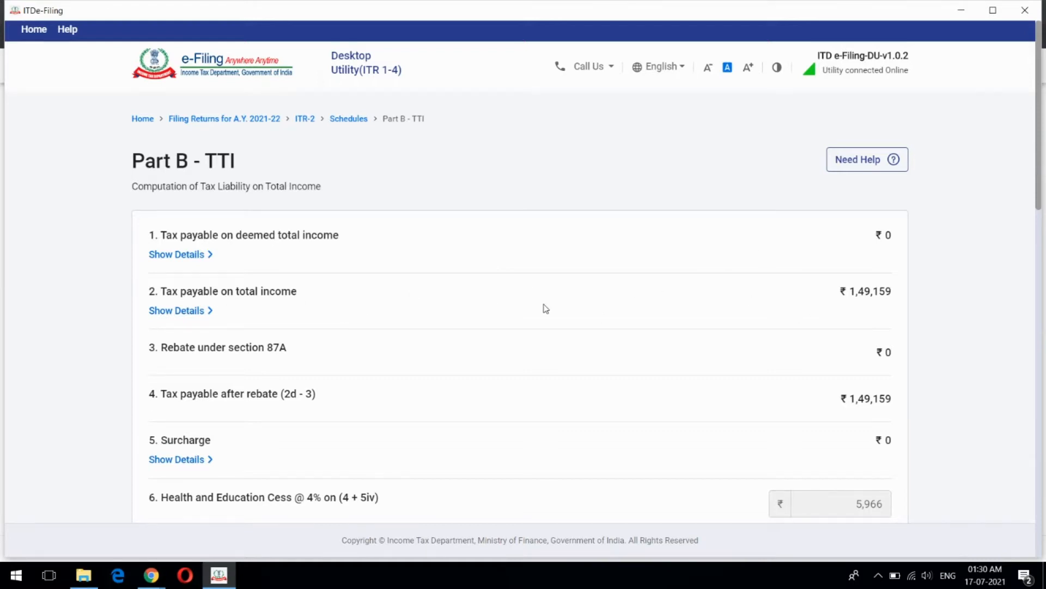
pyautogui.scroll(-2, 545, 304)
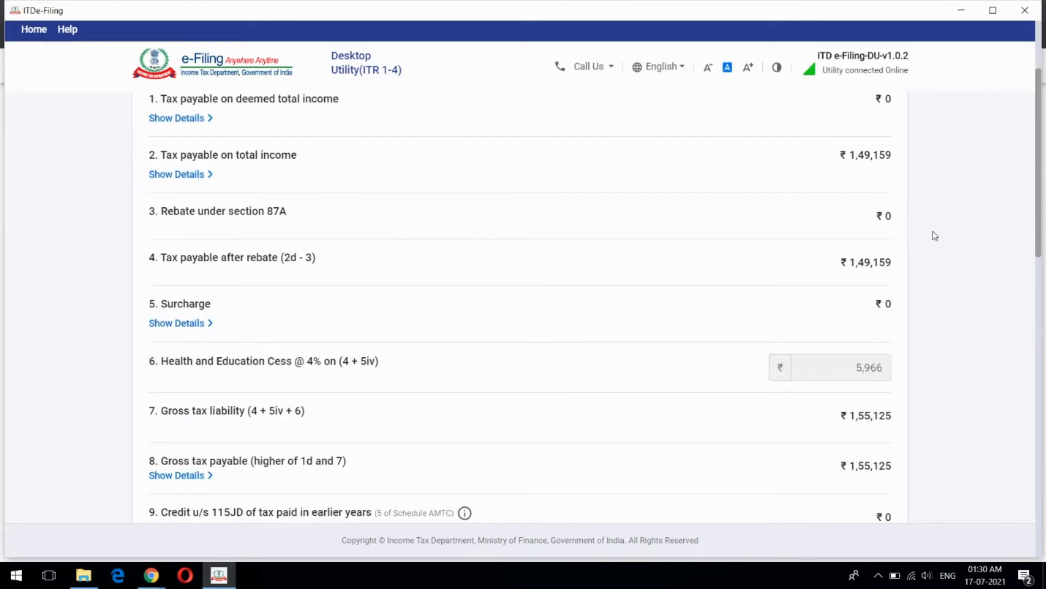
pyautogui.scroll(-3, 755, 305)
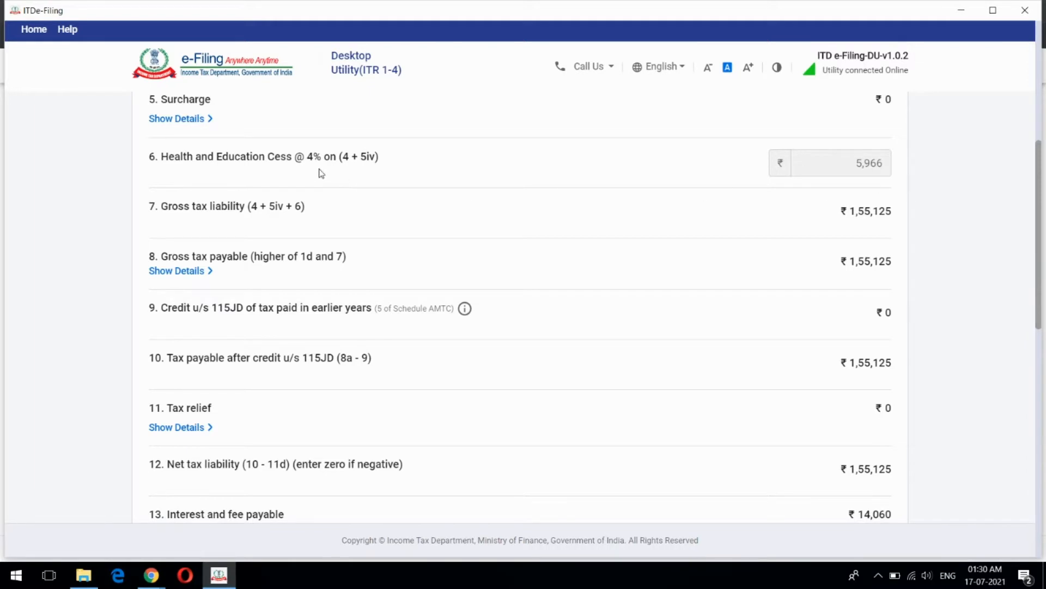
pyautogui.scroll(1, 475, 200)
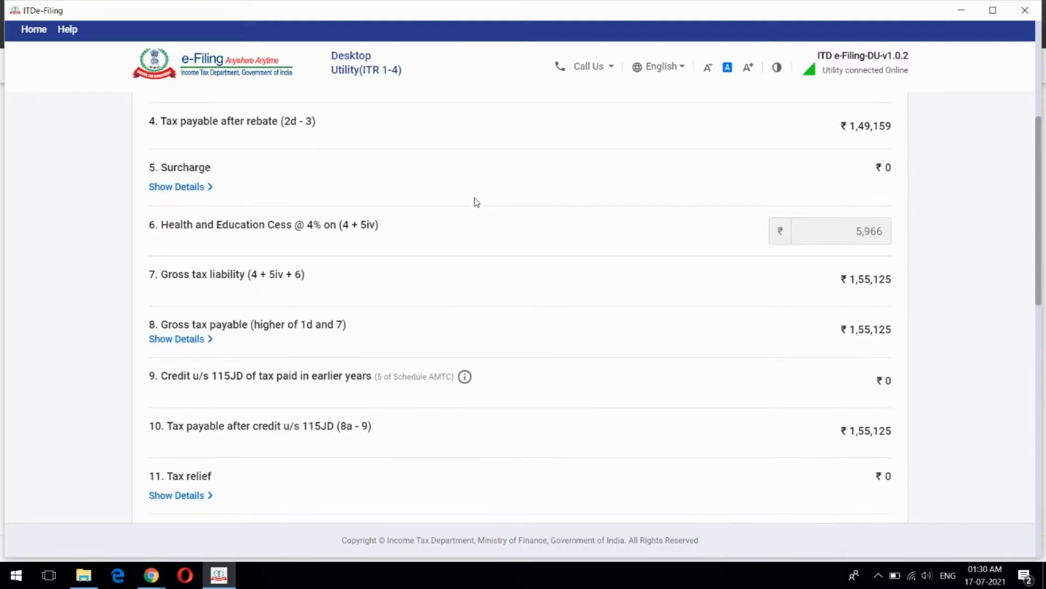
pyautogui.scroll(4, 475, 200)
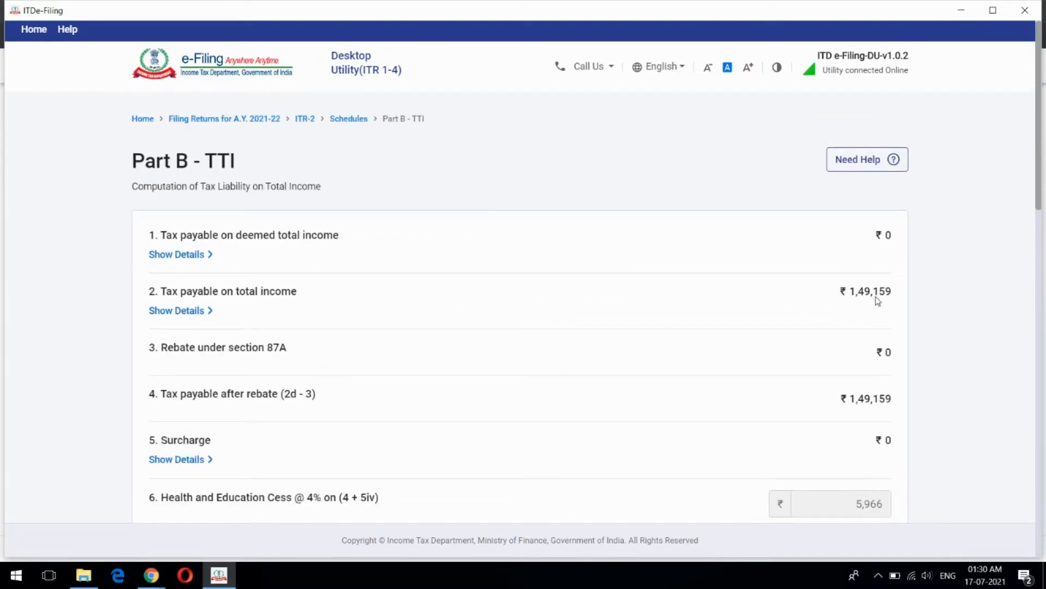
pyautogui.scroll(-4, 853, 303)
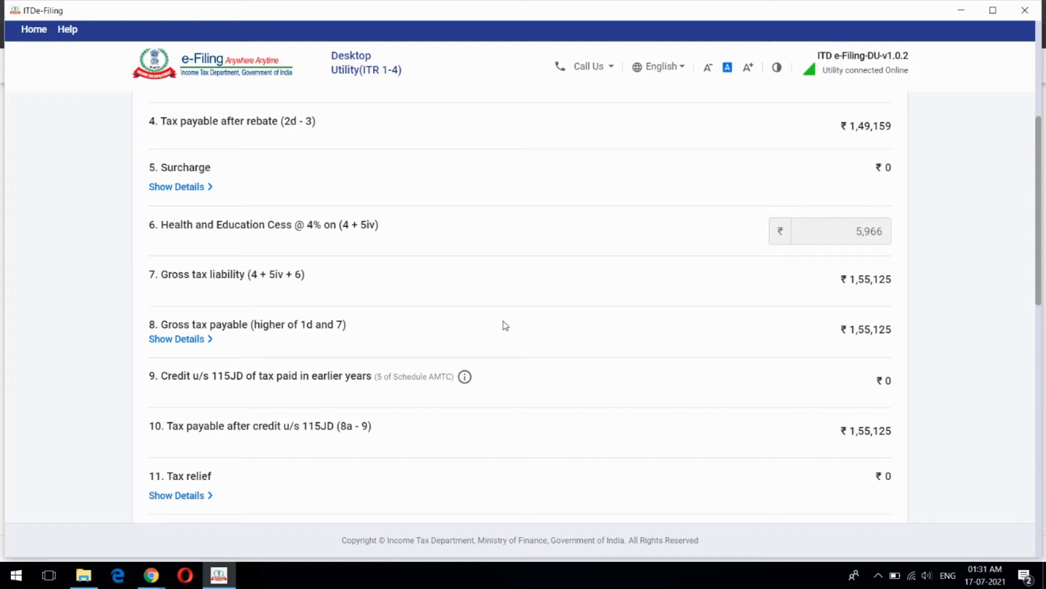
pyautogui.scroll(-3, 743, 330)
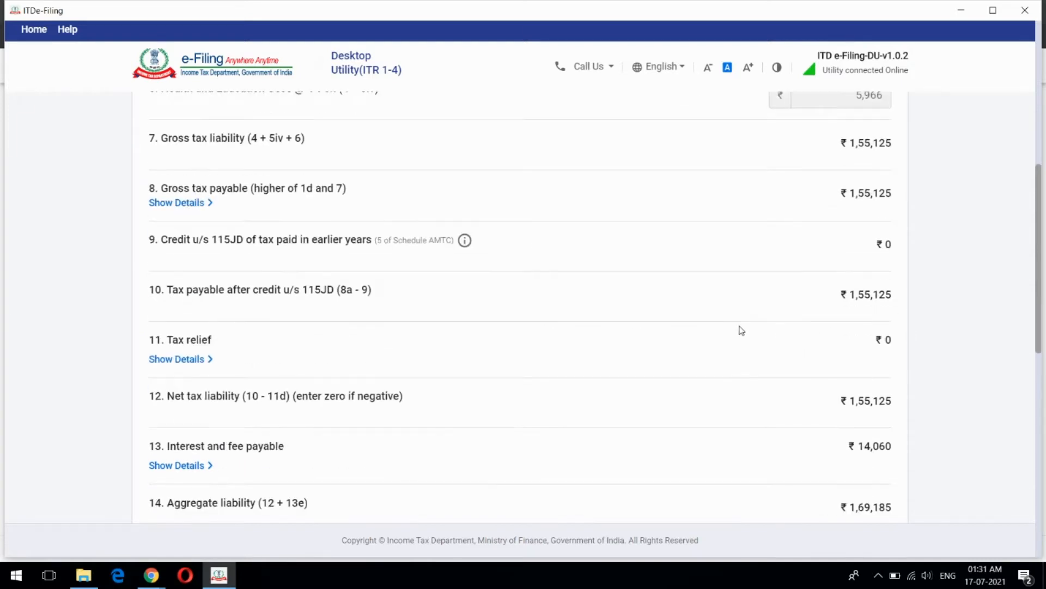
pyautogui.scroll(-3, 742, 329)
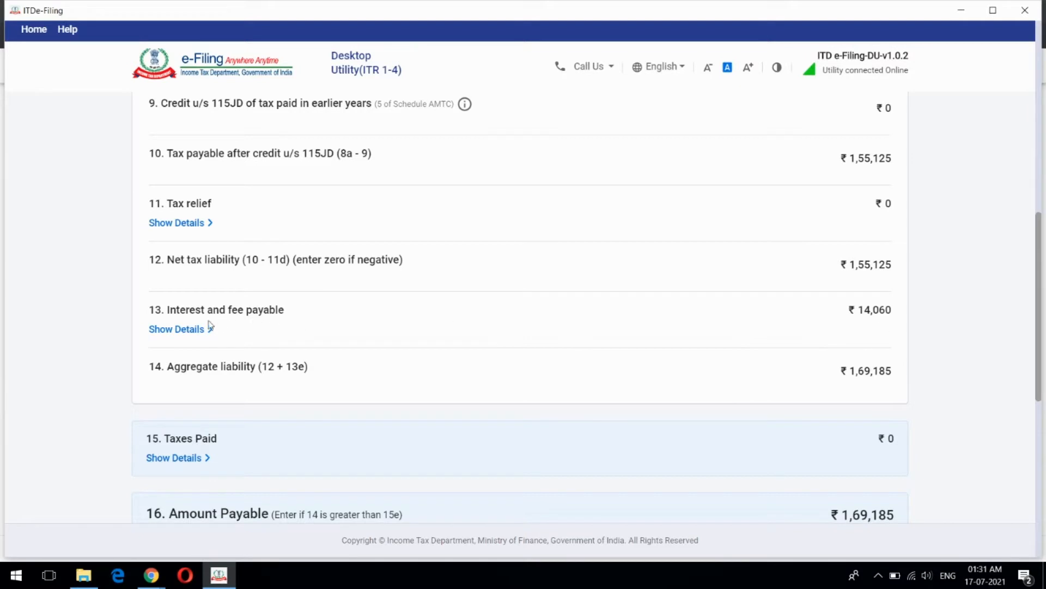
# Expand the details under item 13, Interest and fee payable
pyautogui.click(182, 330)
pyautogui.scroll(-3, 561, 246)
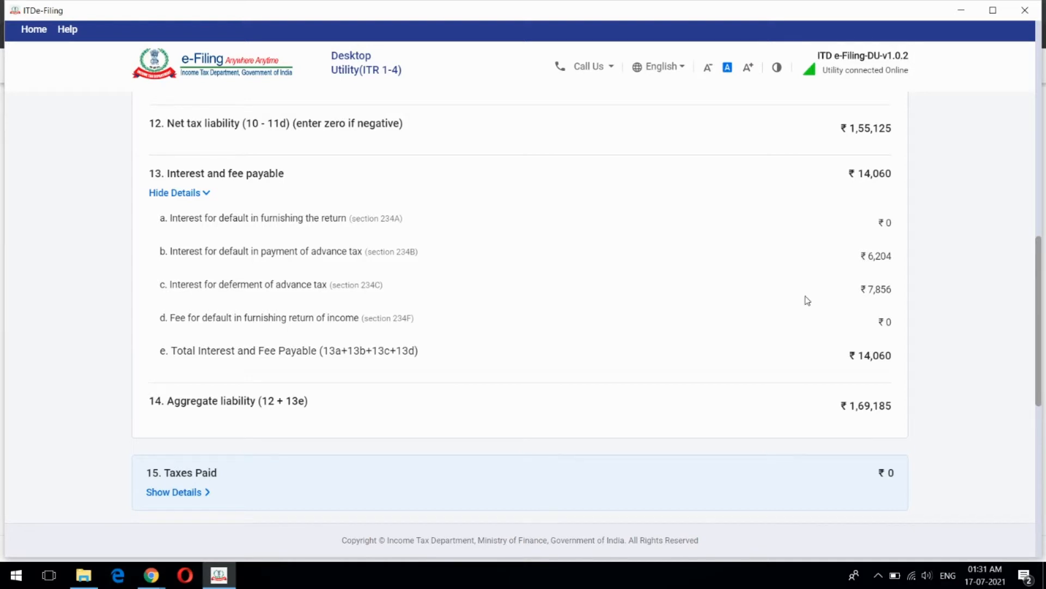
pyautogui.scroll(-2, 674, 290)
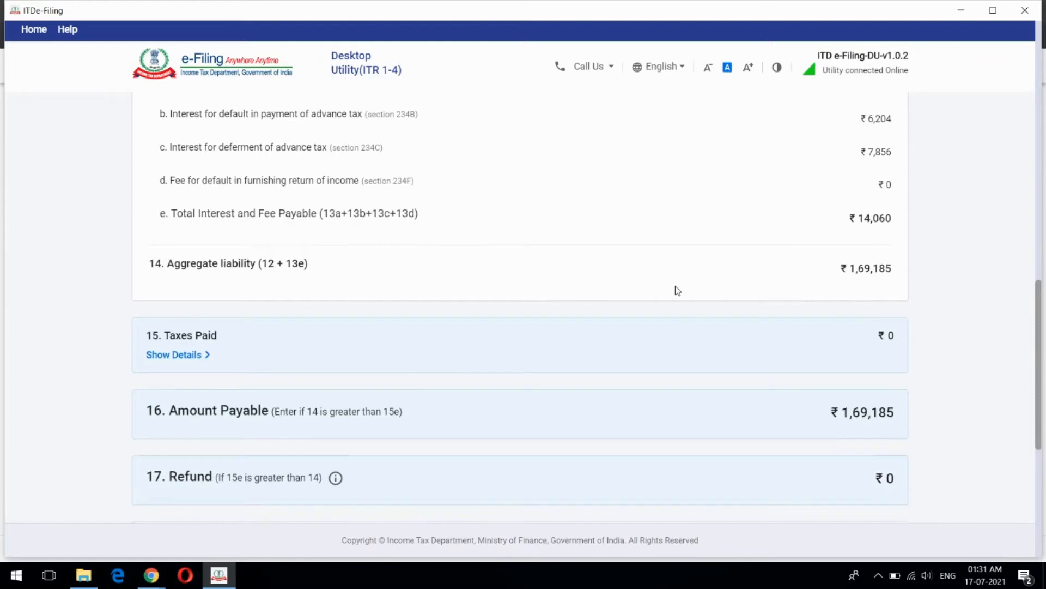
pyautogui.scroll(-1, 676, 290)
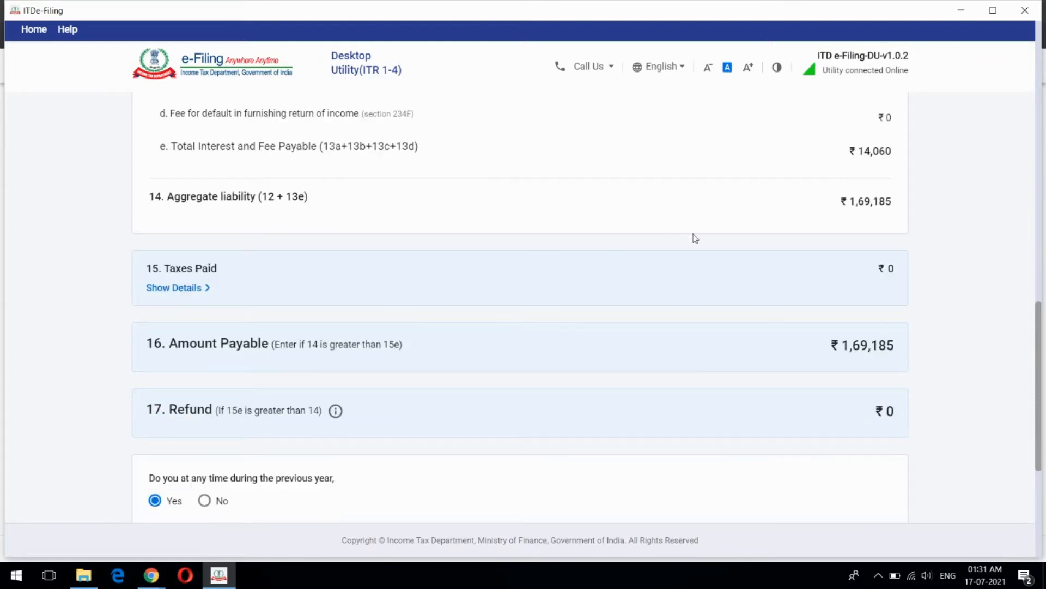
pyautogui.scroll(3, 694, 237)
pyautogui.scroll(-3, 694, 239)
# Expand item 15 Taxes Paid, showing ₹0 in every category and ₹1,69,185 payable
pyautogui.click(188, 289)
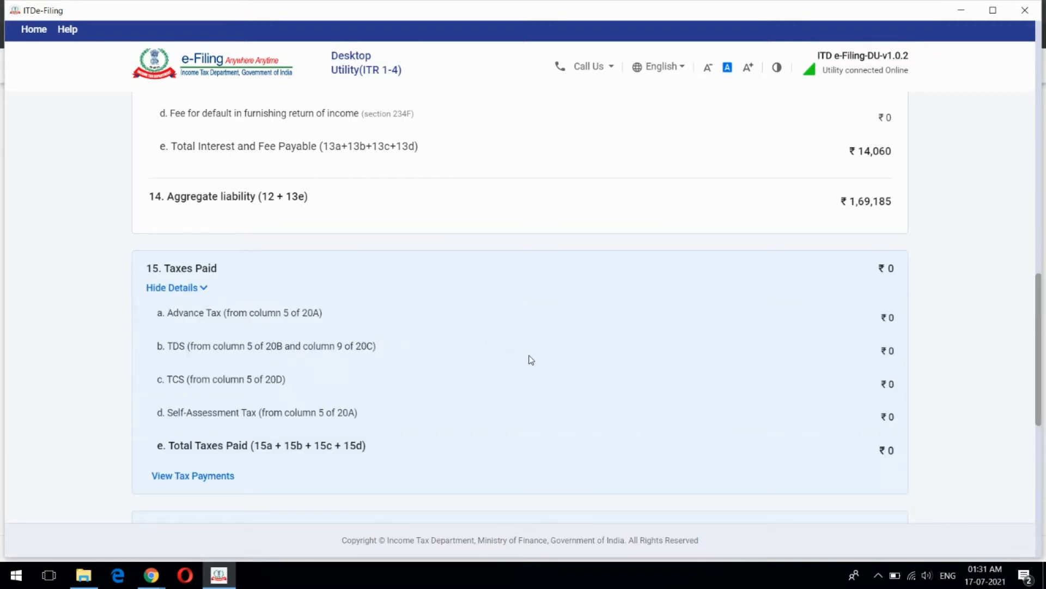
pyautogui.scroll(-3, 539, 338)
pyautogui.scroll(1, 545, 339)
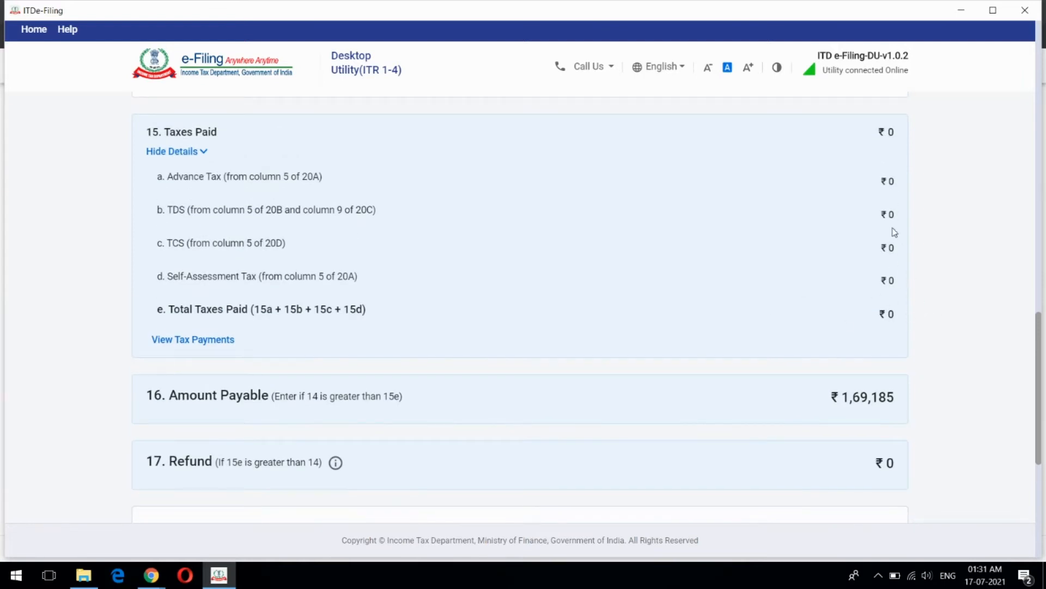
# Hide the Taxes Paid breakdown and set the foreign assets question to No
pyautogui.click(206, 153)
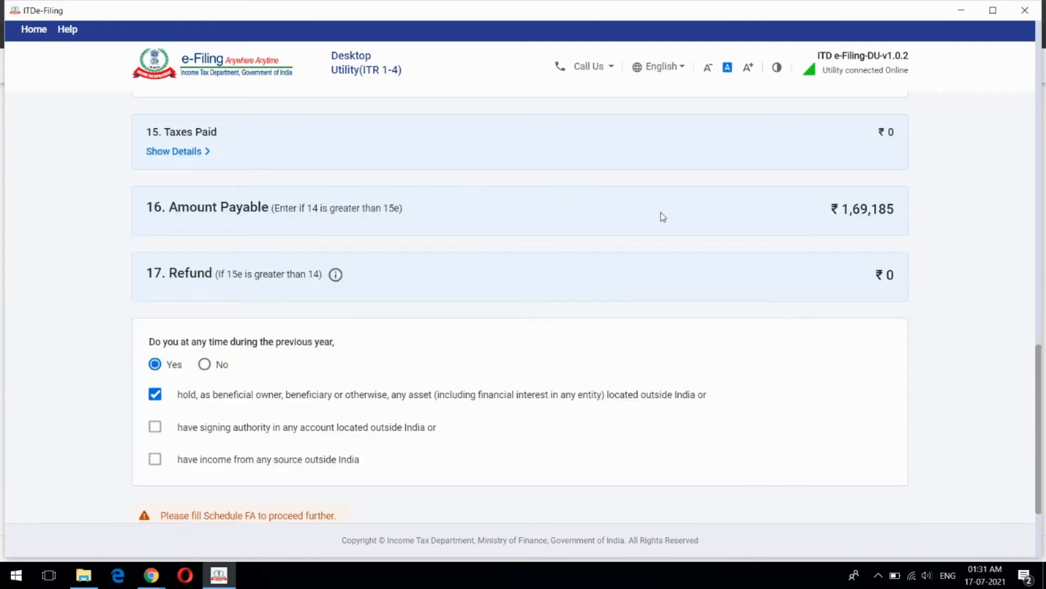
pyautogui.scroll(3, 741, 218)
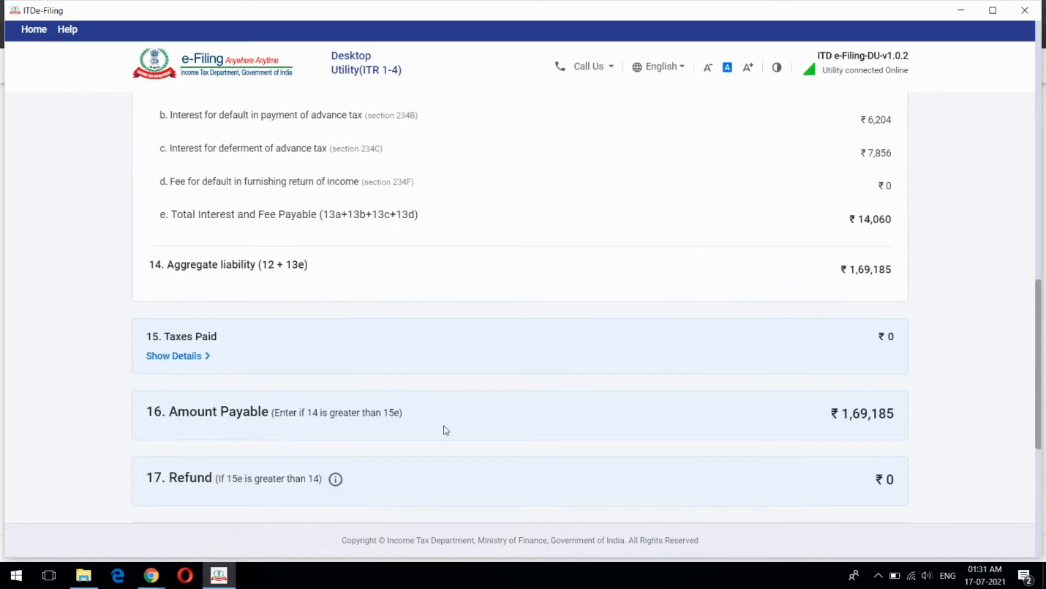
pyautogui.scroll(-2, 842, 326)
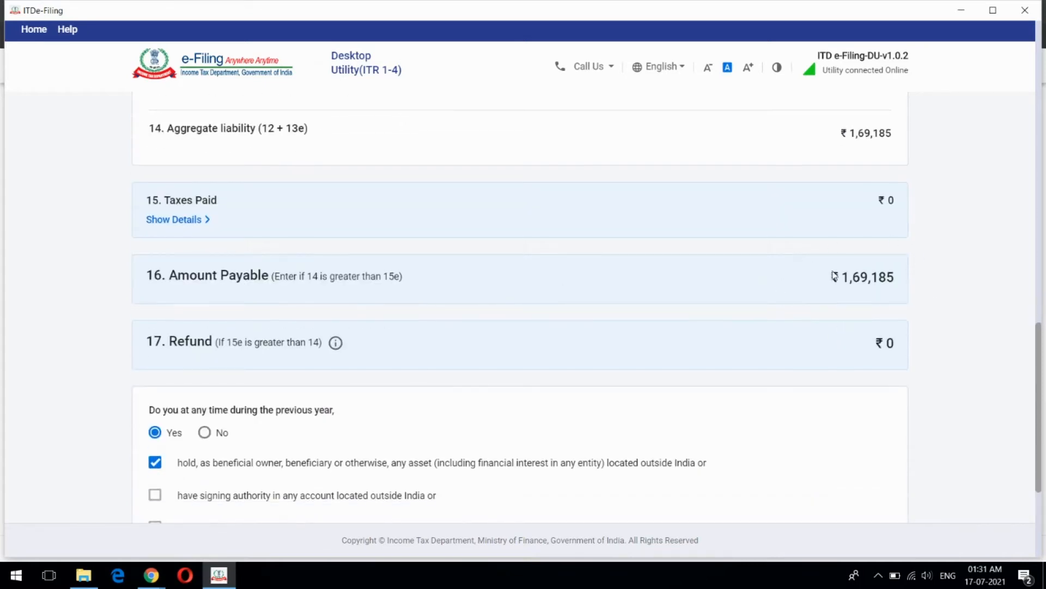
pyautogui.click(205, 432)
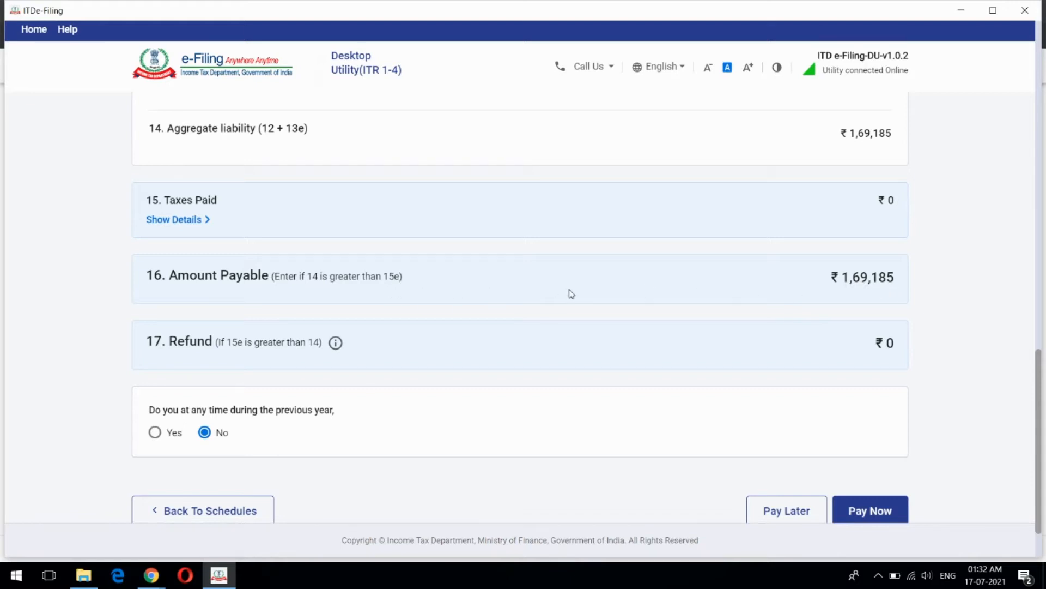
pyautogui.scroll(-2, 572, 293)
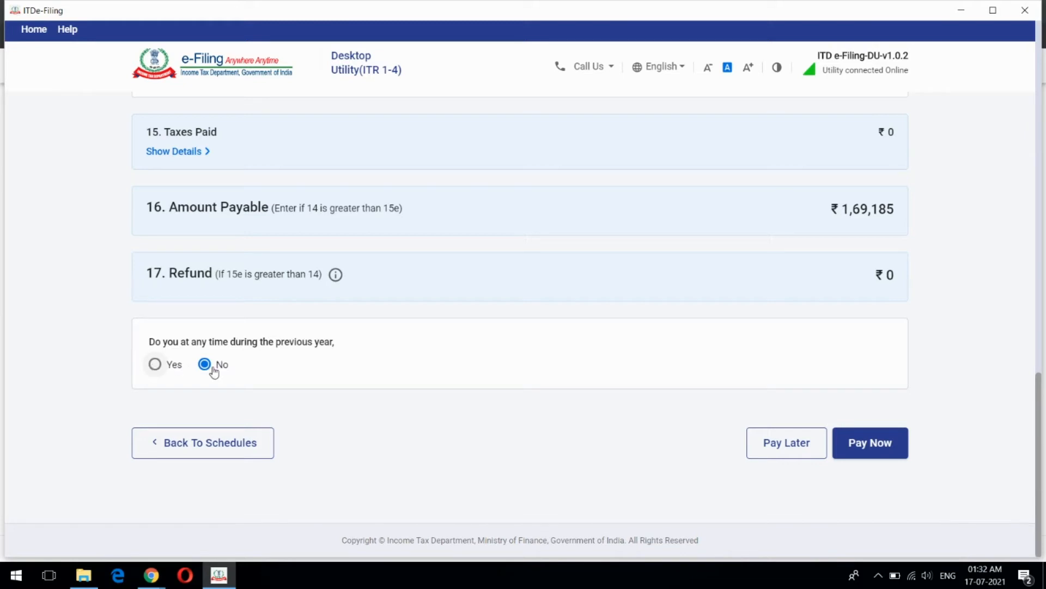
pyautogui.click(156, 365)
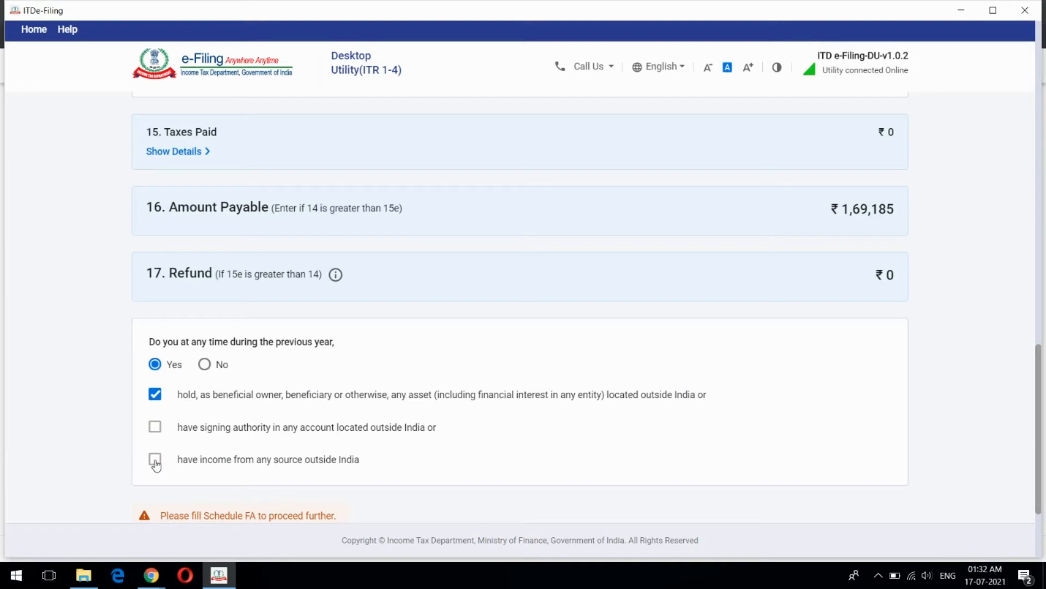
pyautogui.click(205, 364)
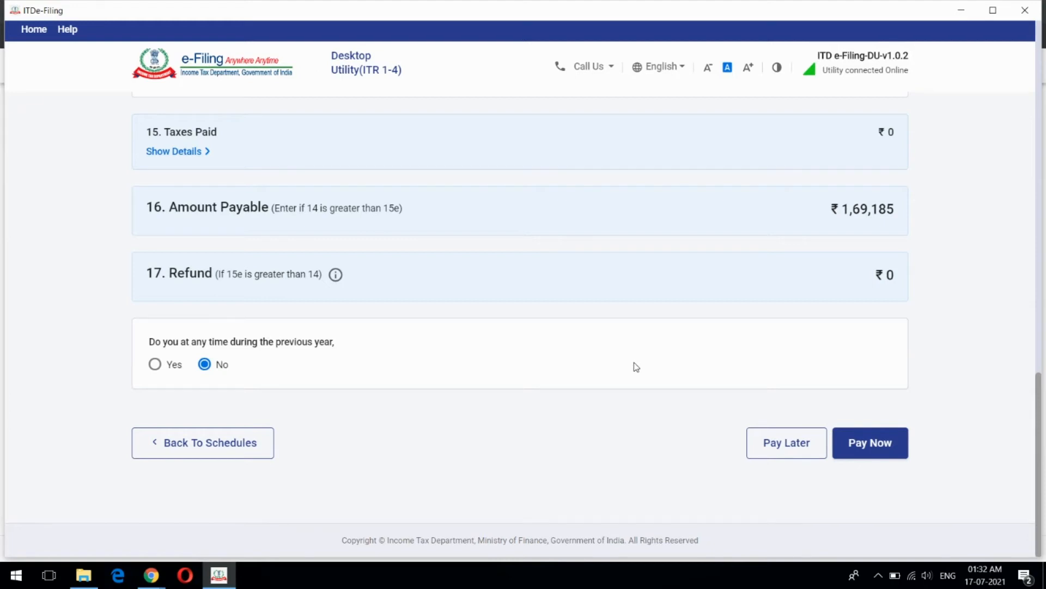
pyautogui.scroll(2, 441, 427)
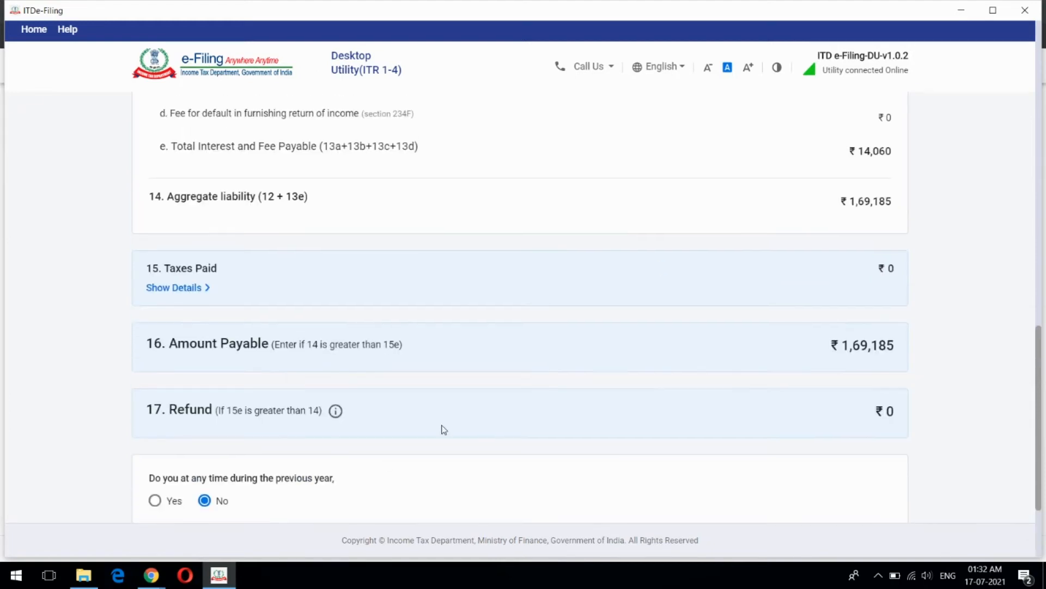
pyautogui.scroll(-2, 388, 406)
# Review the ₹0 Tax Paid schedule and return to the summary, where Tax Paid shows Confirmed
pyautogui.click(234, 440)
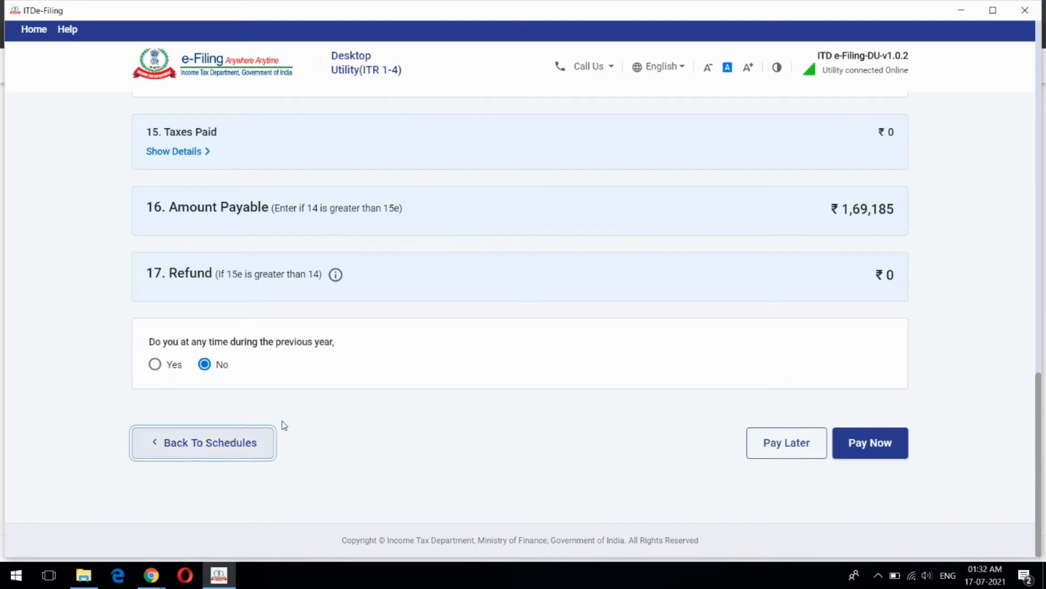
pyautogui.scroll(-15, 483, 414)
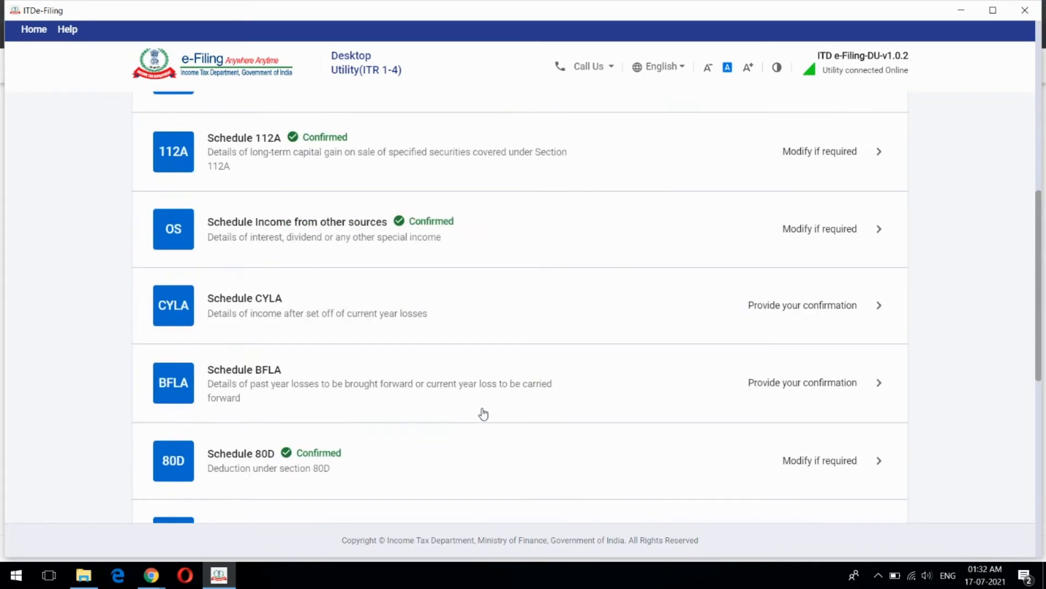
pyautogui.scroll(1, 484, 413)
pyautogui.scroll(1, 425, 412)
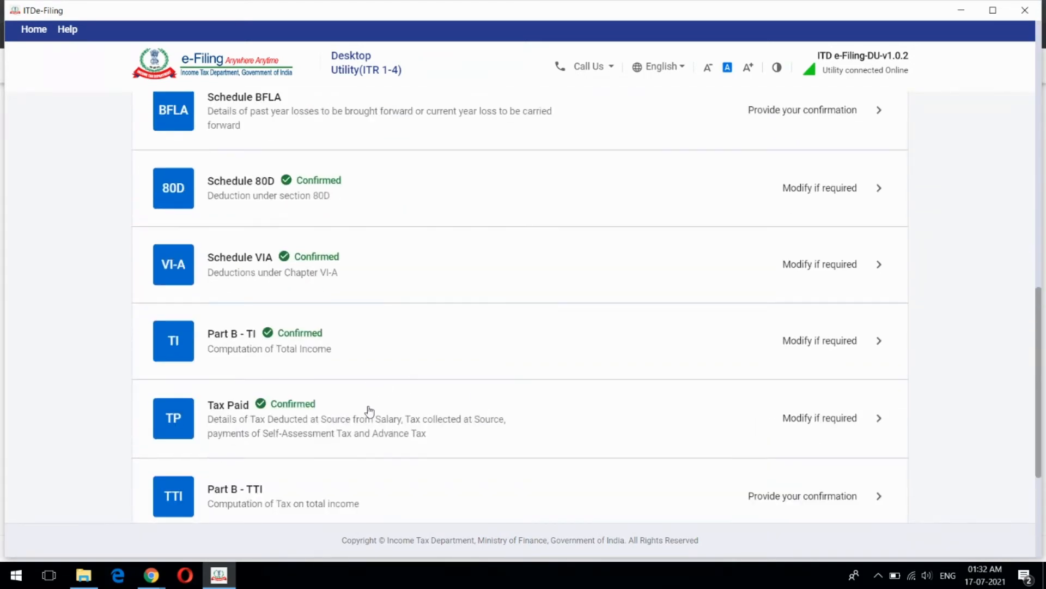
pyautogui.click(468, 422)
pyautogui.scroll(-4, 491, 376)
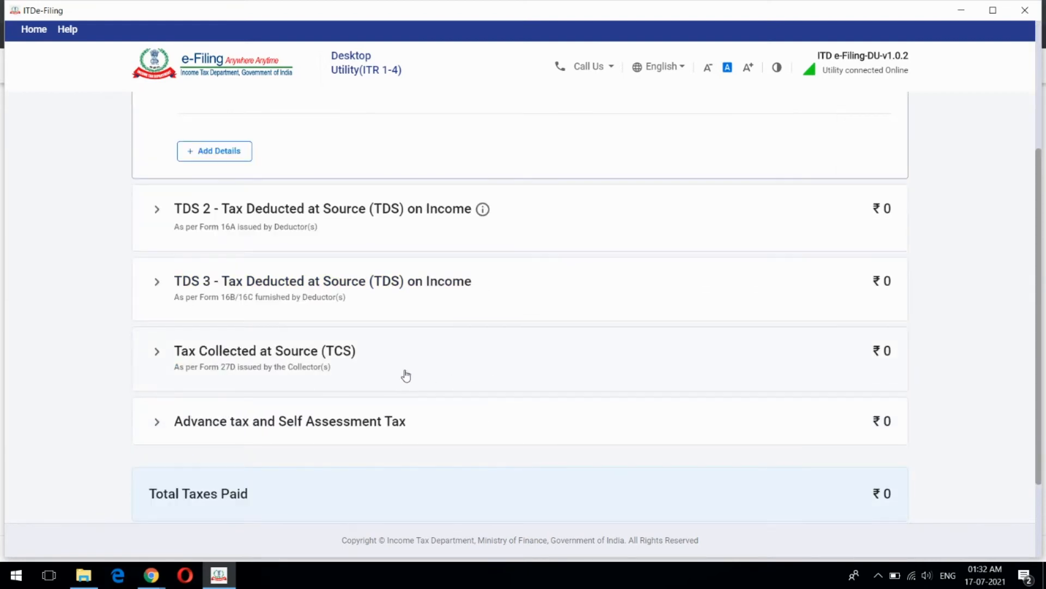
pyautogui.scroll(-2, 414, 371)
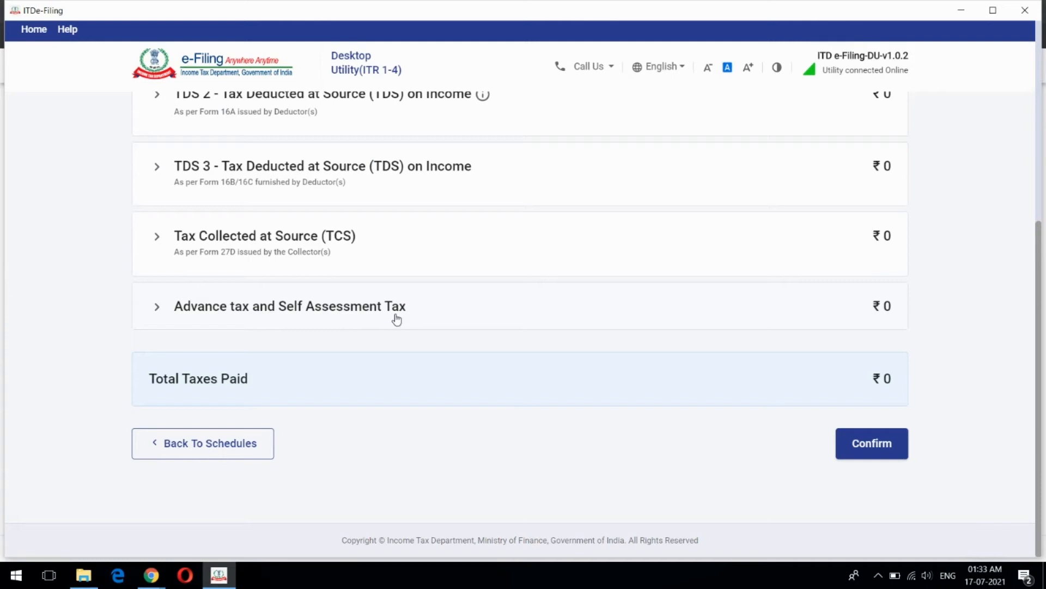
pyautogui.click(236, 439)
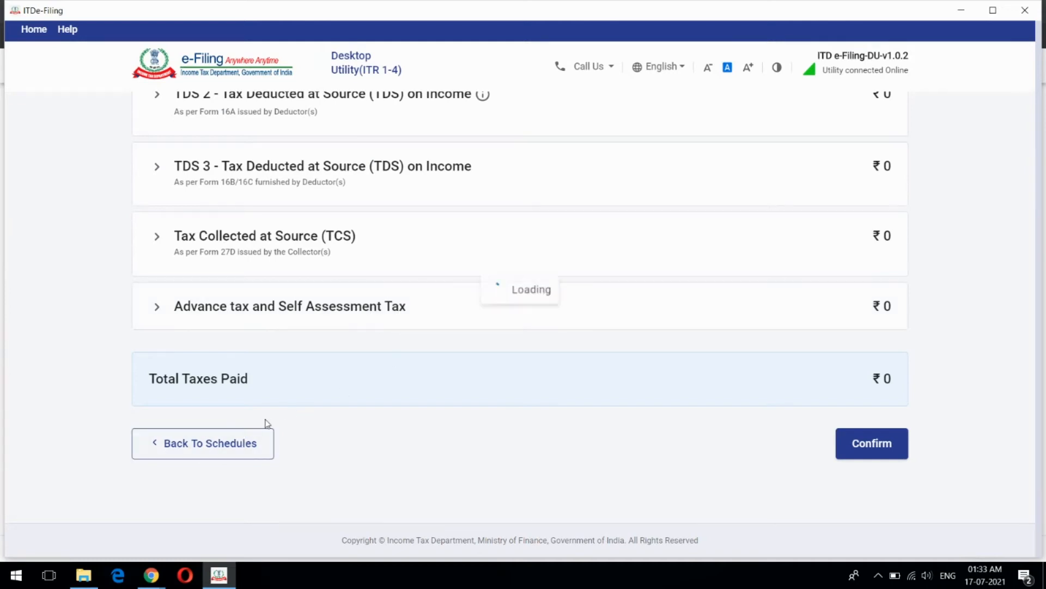
pyautogui.scroll(-12, 430, 377)
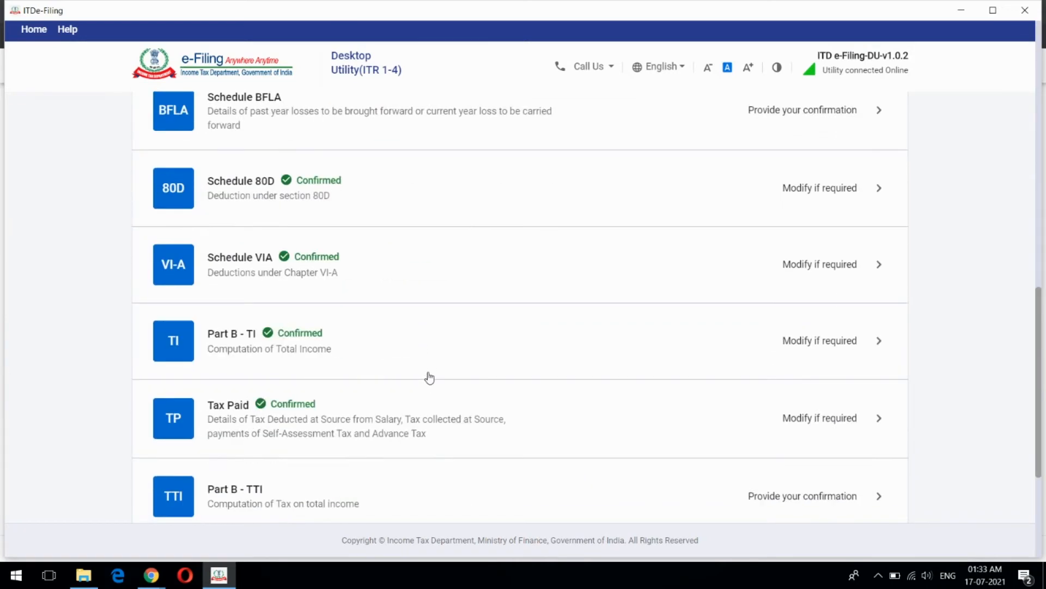
pyautogui.scroll(-4, 430, 378)
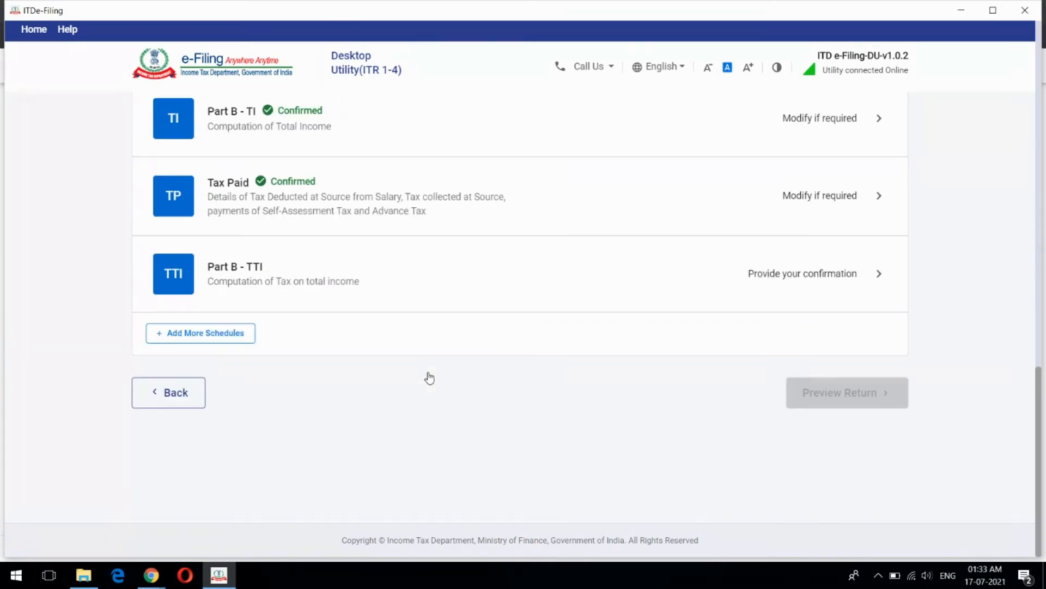
# Reopen Part B - TTI and select No for foreign assets, leaving ₹1,69,185 payable
pyautogui.click(515, 298)
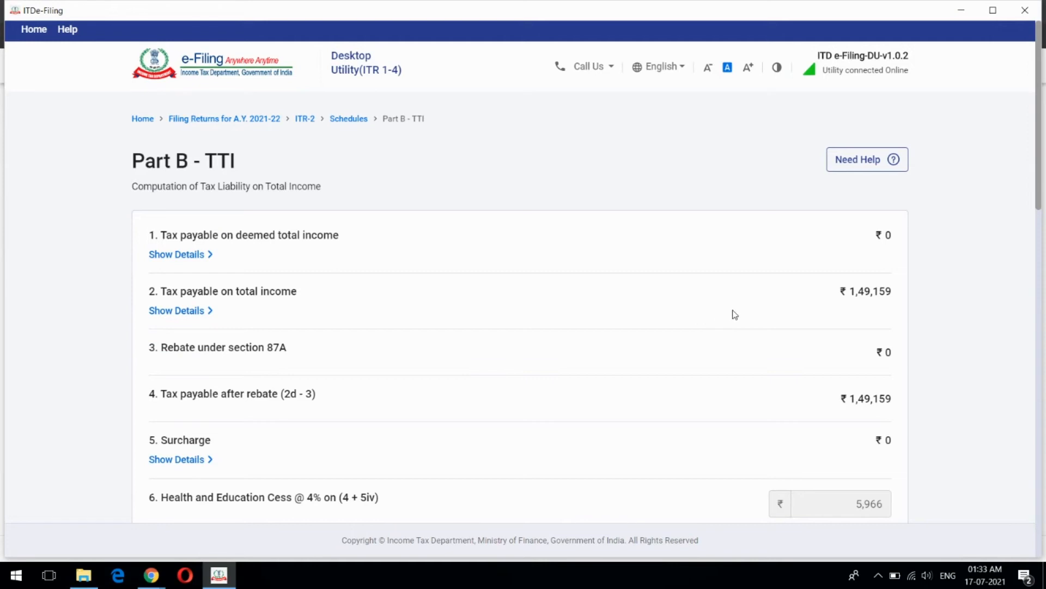
pyautogui.scroll(-15, 734, 315)
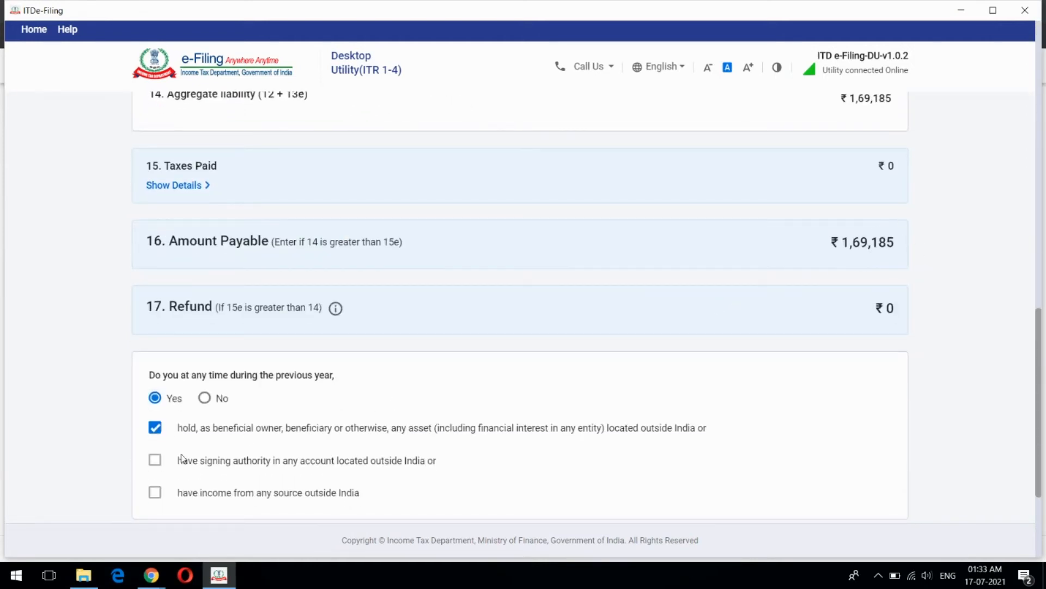
pyautogui.click(206, 397)
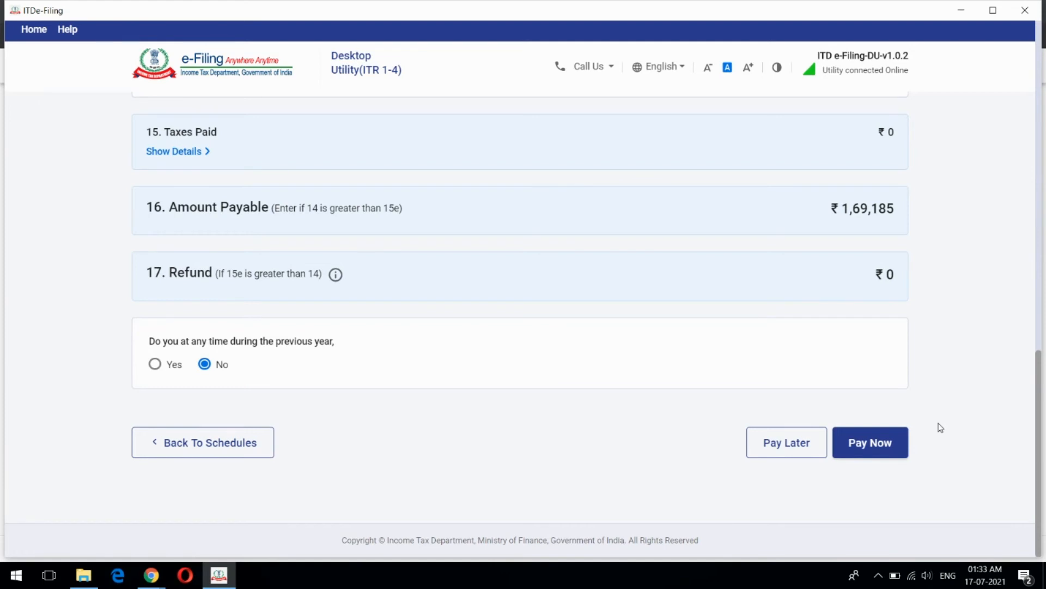
pyautogui.scroll(4, 685, 447)
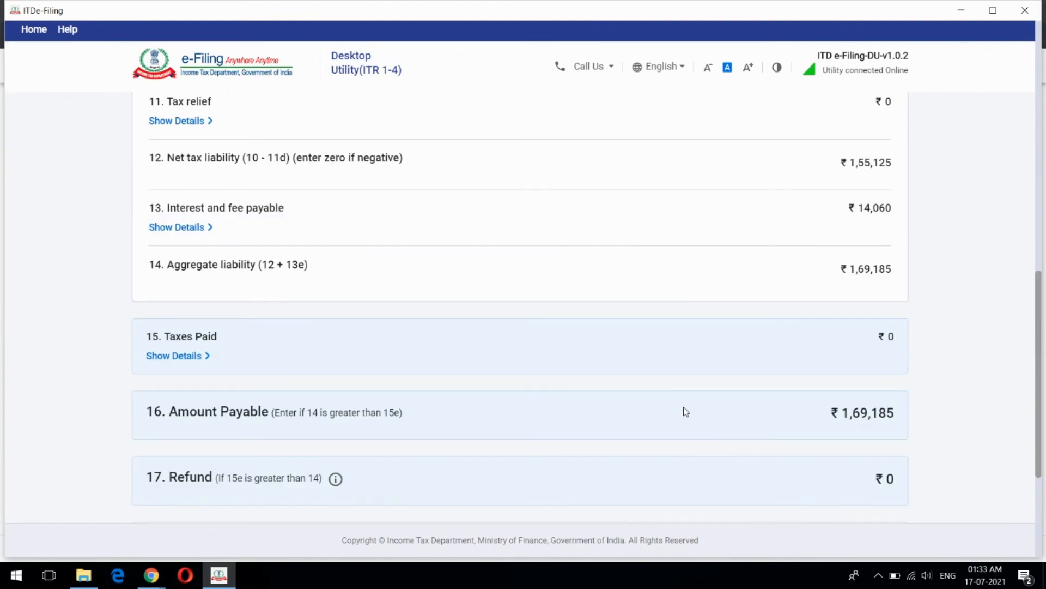
pyautogui.scroll(3, 683, 407)
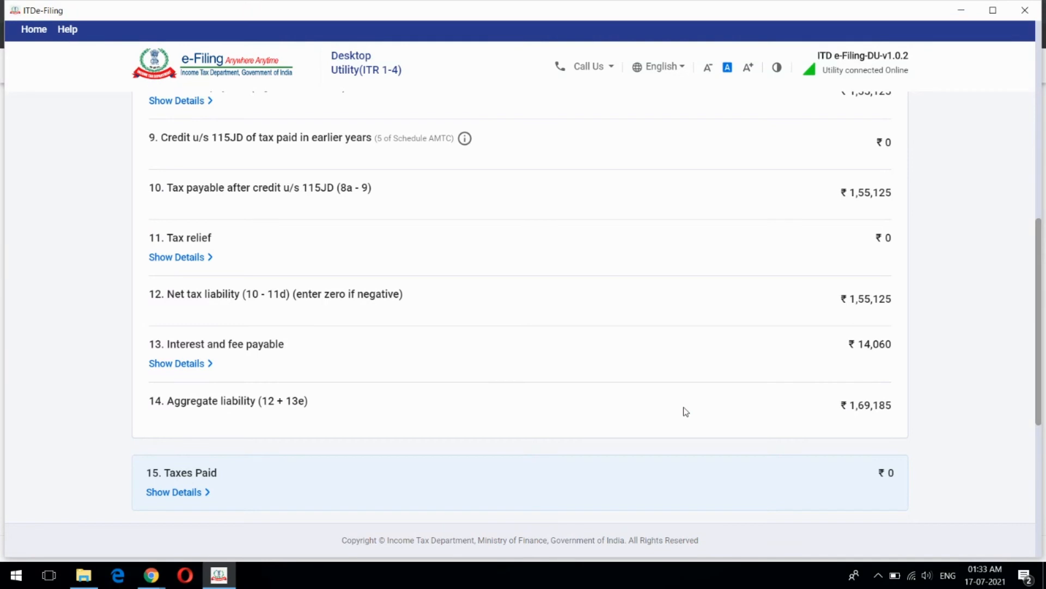
pyautogui.scroll(3, 721, 350)
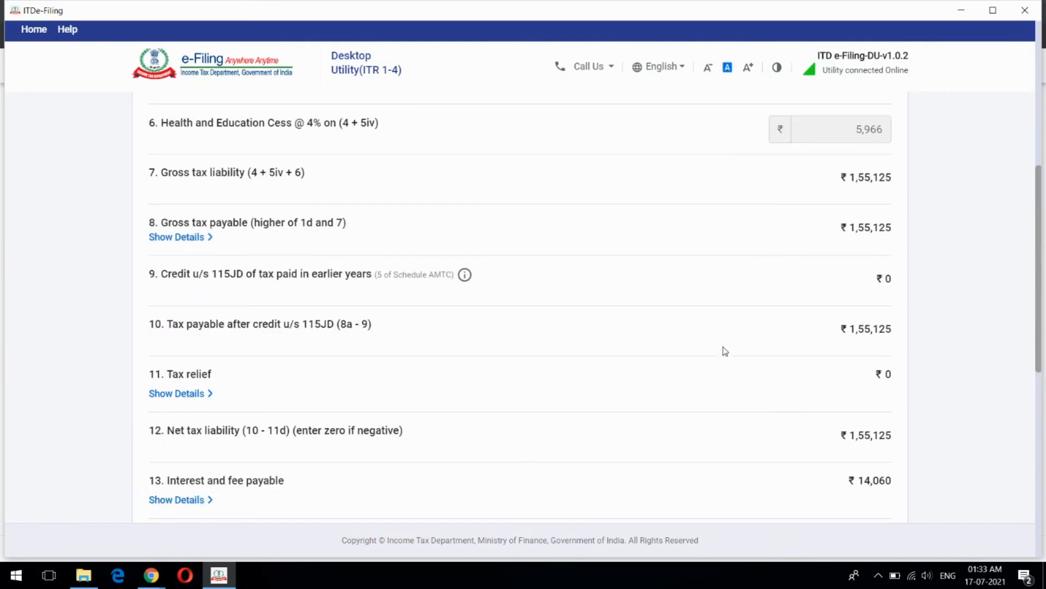
pyautogui.scroll(-10, 761, 329)
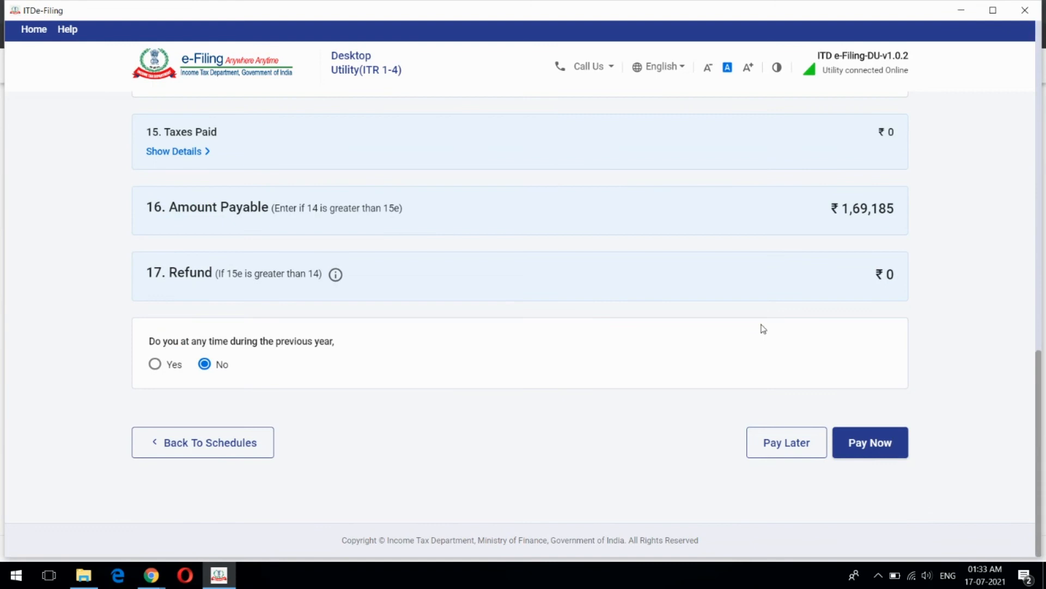
pyautogui.scroll(7, 763, 328)
pyautogui.scroll(3, 763, 328)
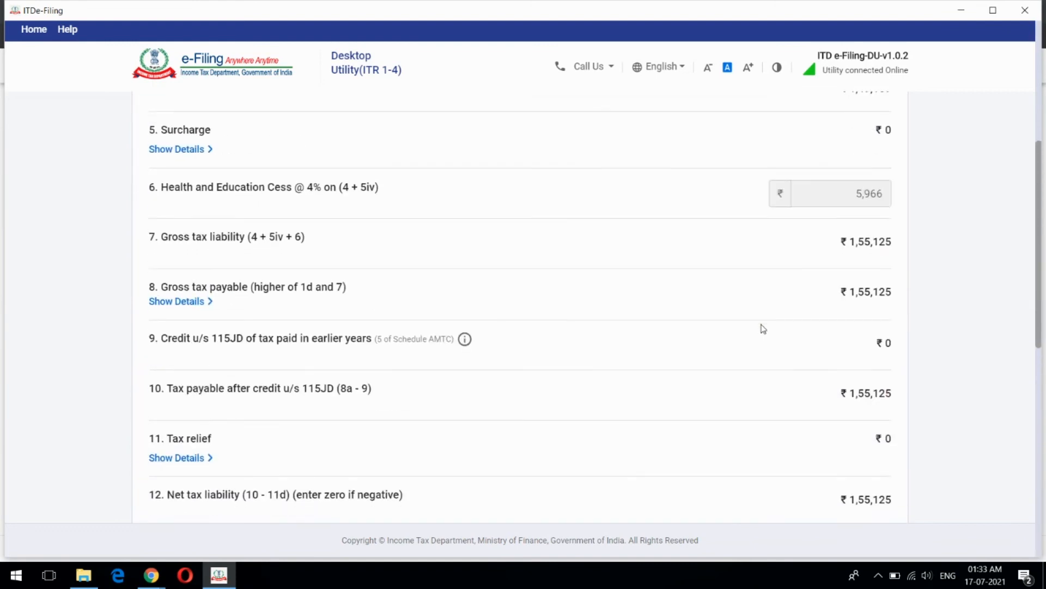
pyautogui.scroll(-3, 763, 328)
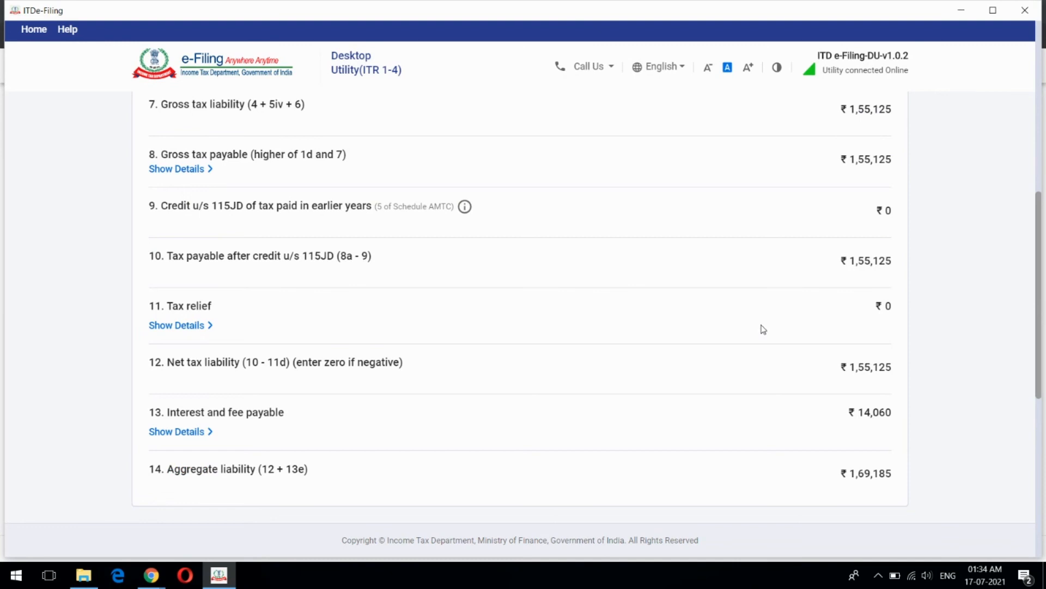
pyautogui.scroll(3, 765, 331)
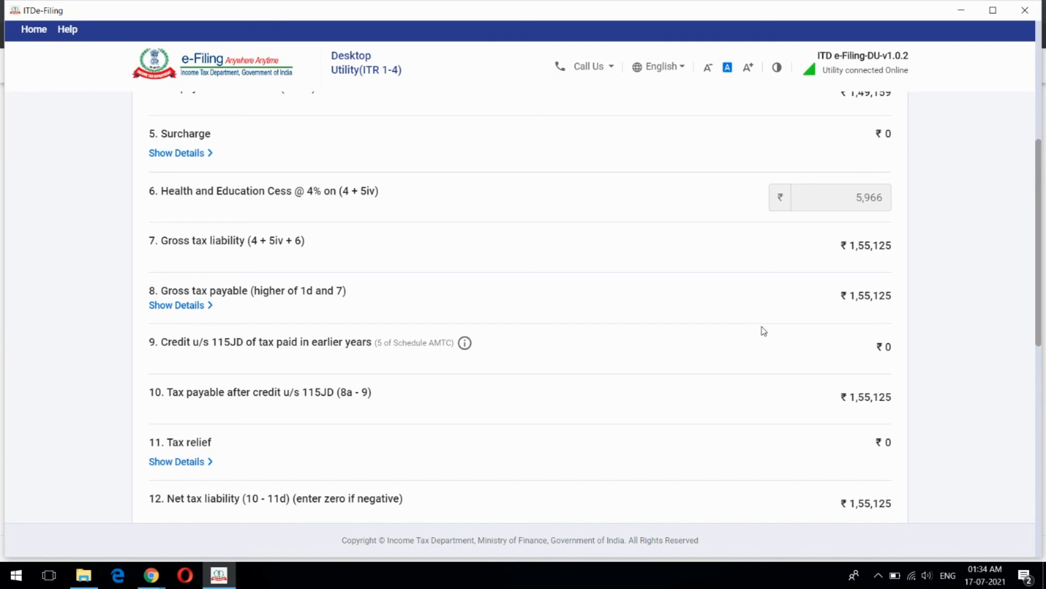
pyautogui.scroll(-1, 764, 331)
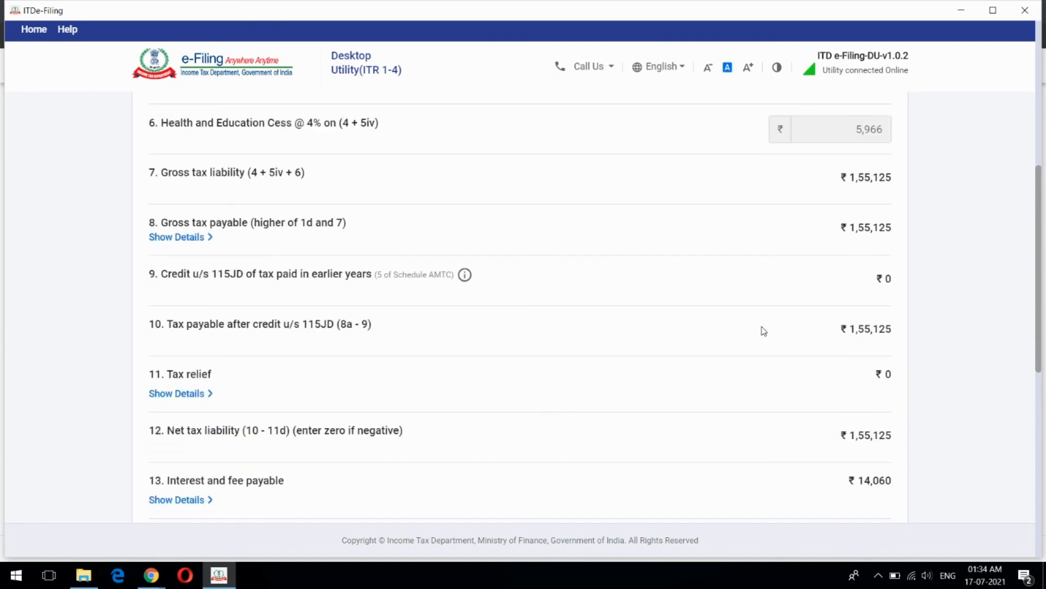
pyautogui.scroll(-1, 764, 331)
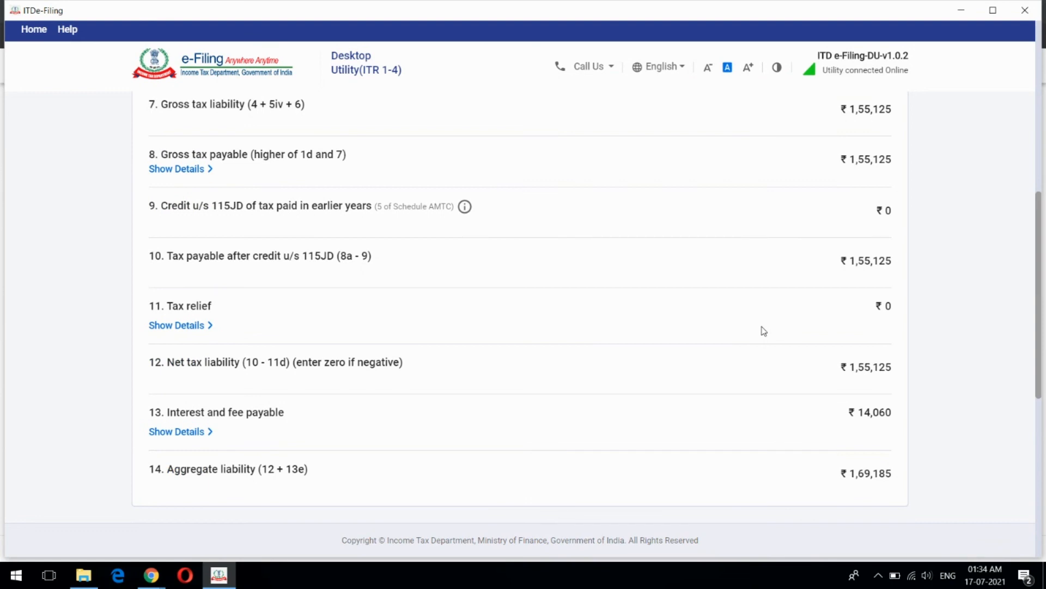